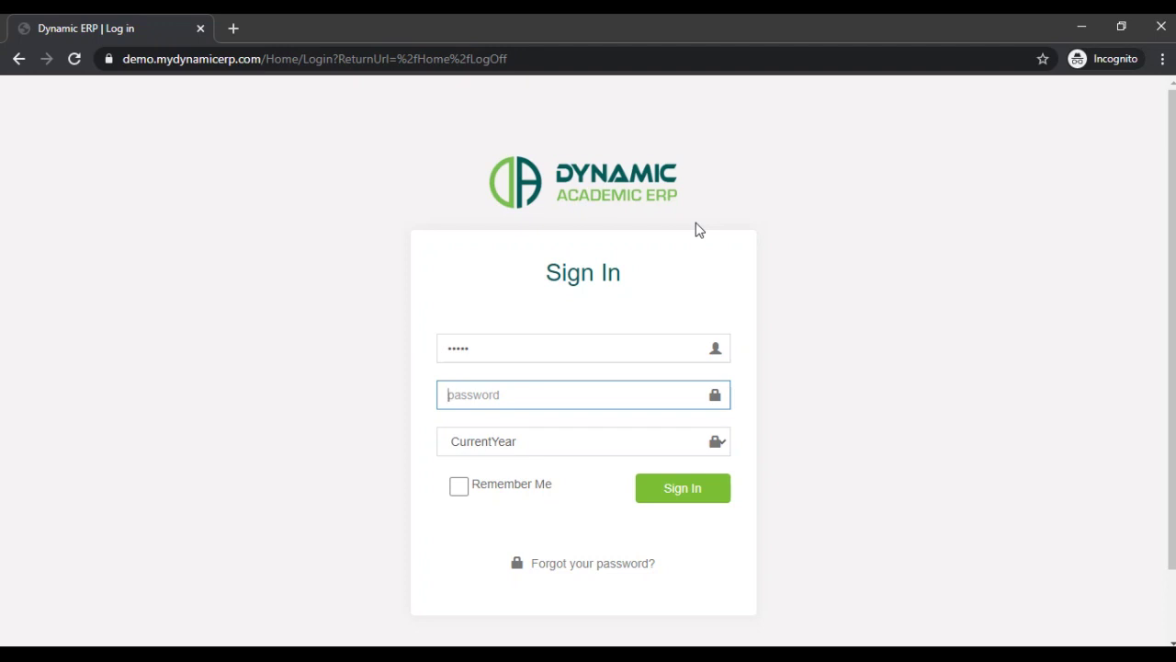
# Sign in with the account password and look through the statistics and charts on the home dashboard.
pyautogui.hotkey('ctrl', 'v')
pyautogui.click(671, 489)
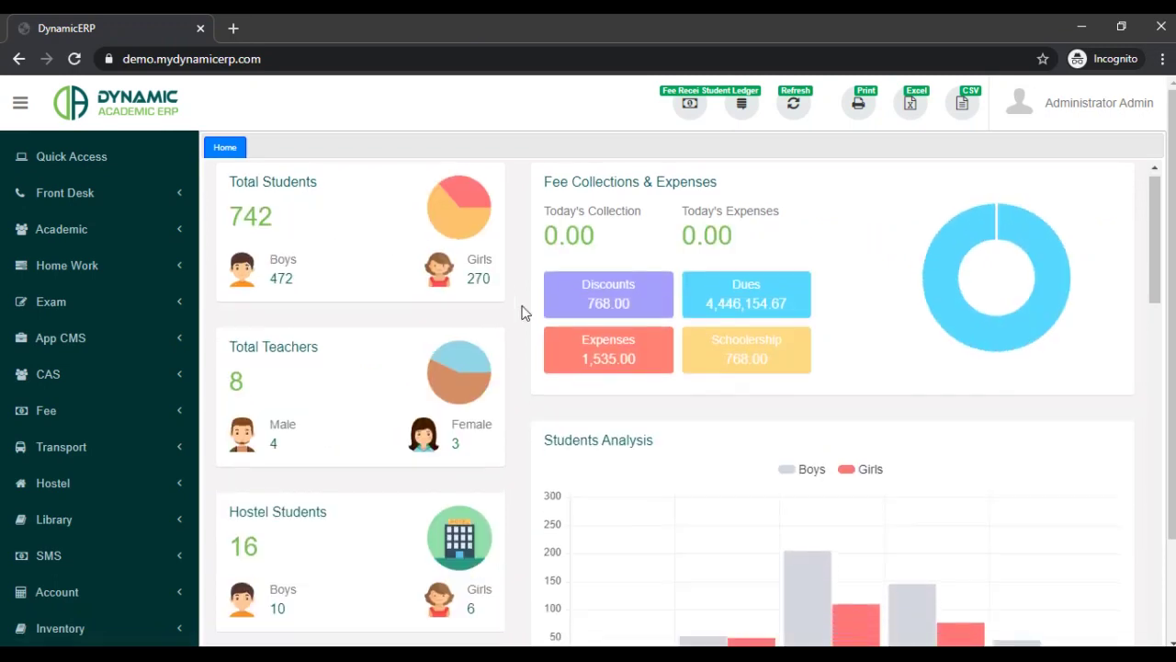
pyautogui.scroll(-5, 521, 312)
pyautogui.scroll(-7, 521, 312)
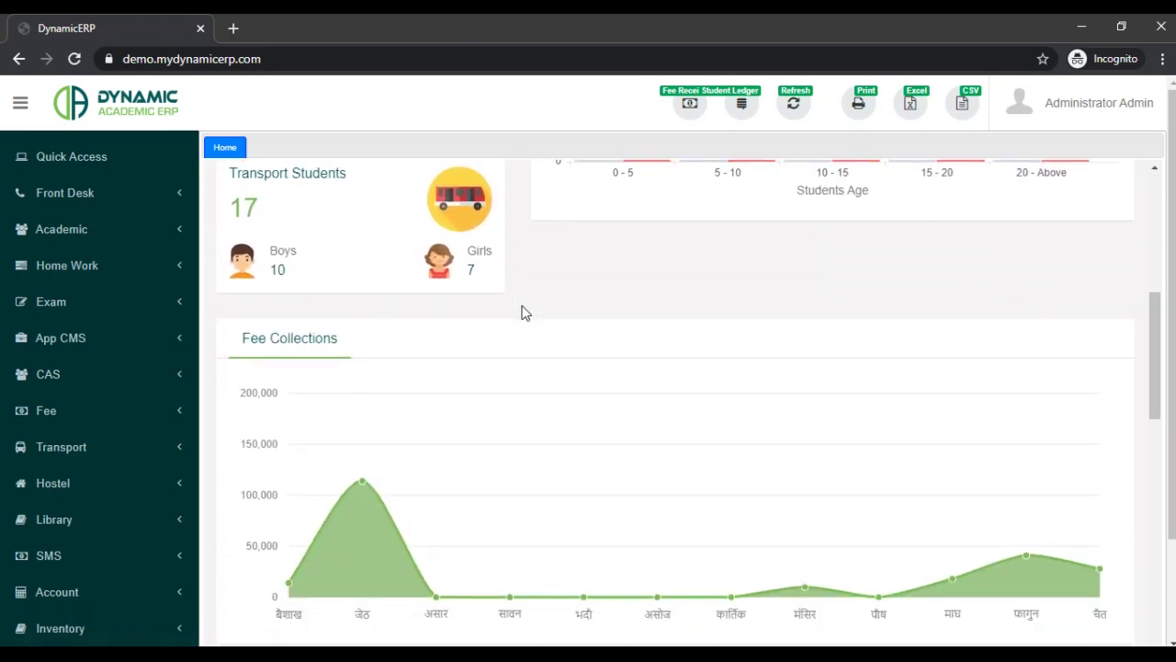
pyautogui.scroll(-9, 521, 313)
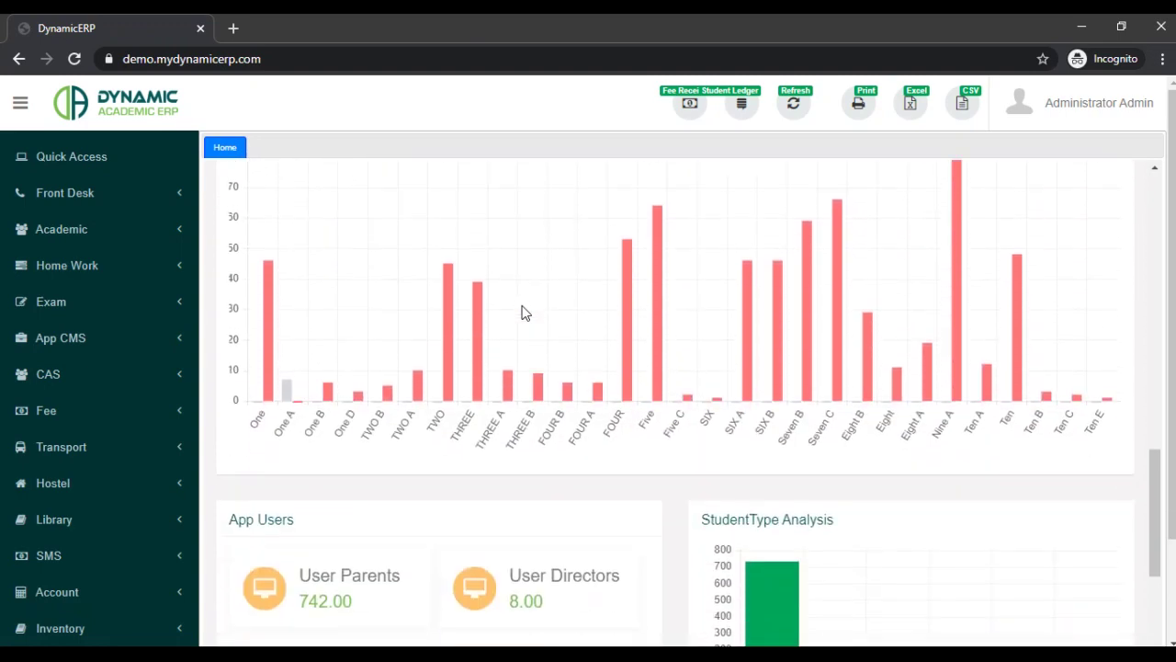
pyautogui.scroll(20, 521, 312)
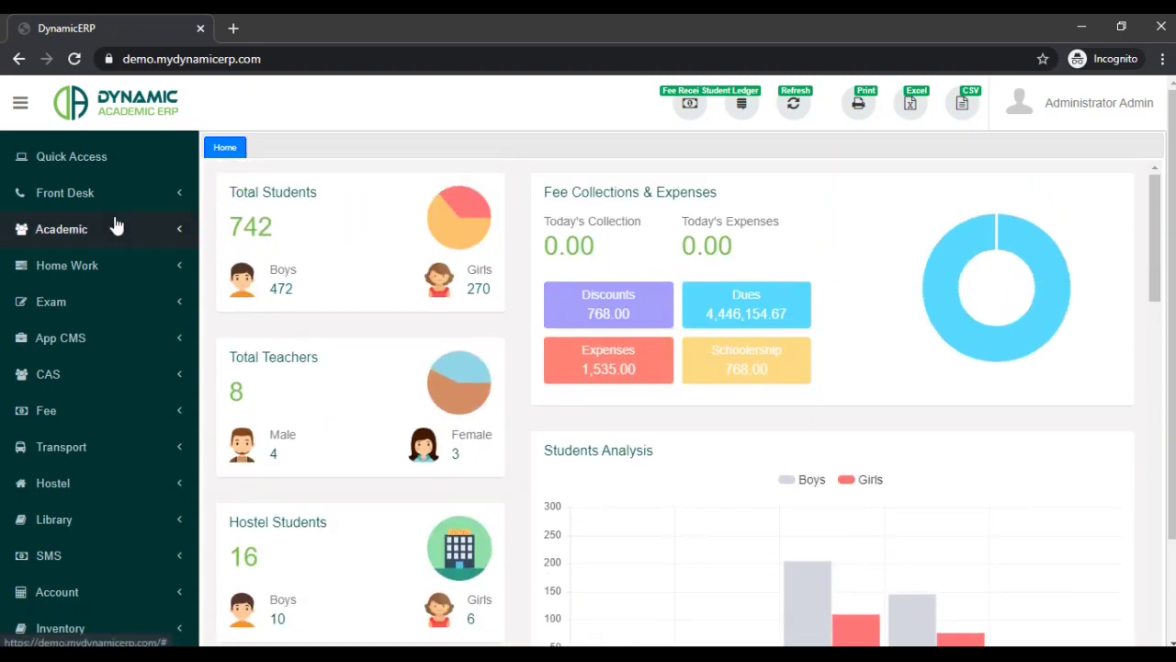
# Open the Quick Access student page and look through the Front Desk and Academic Creation entries.
pyautogui.click(65, 161)
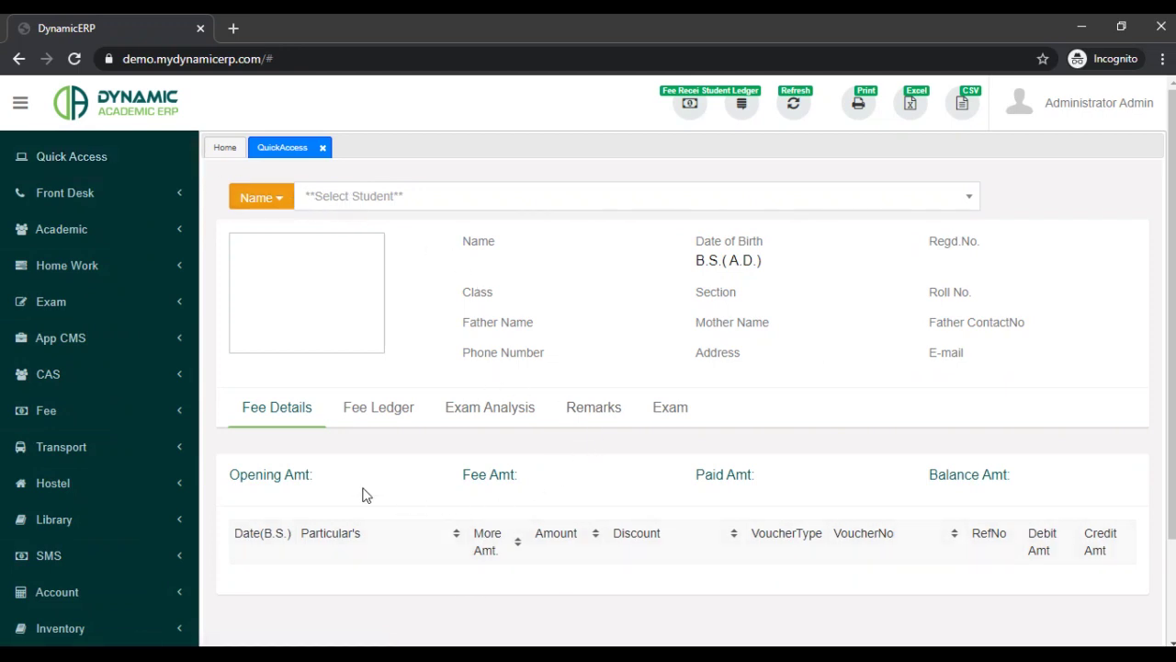
pyautogui.click(94, 204)
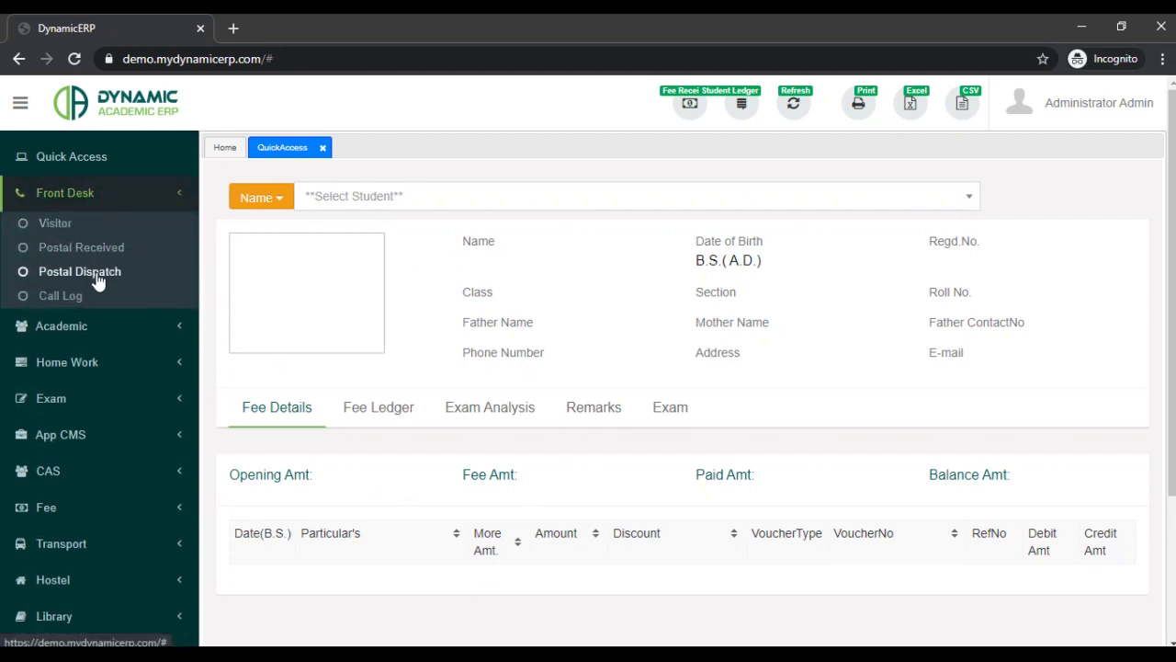
pyautogui.click(64, 329)
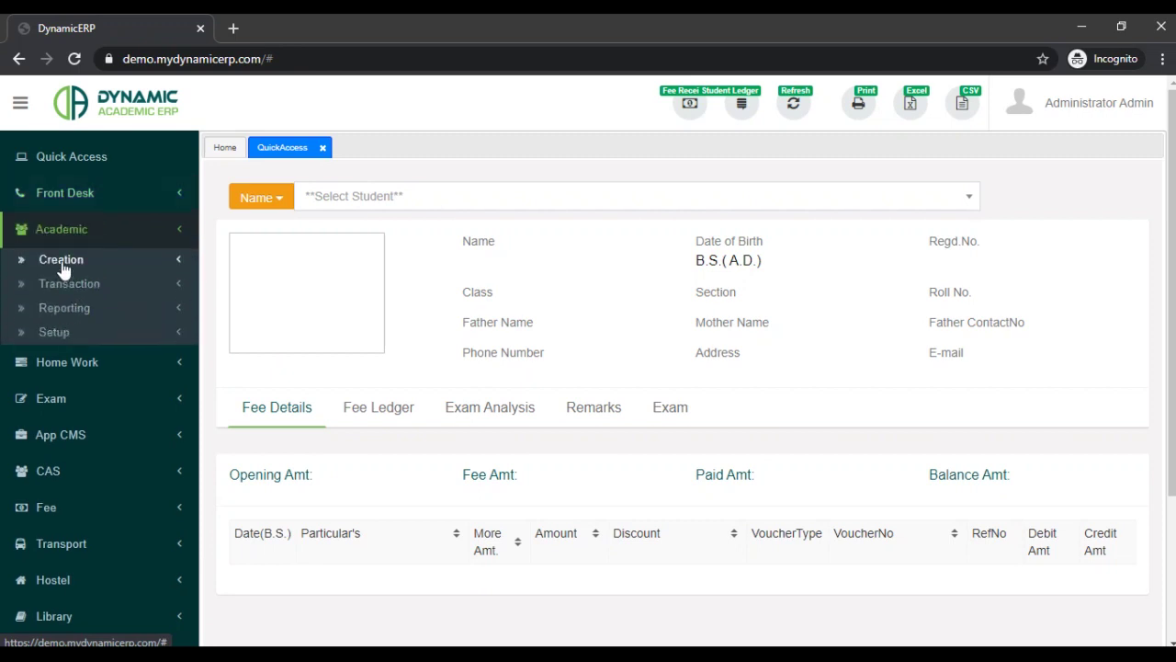
pyautogui.click(61, 261)
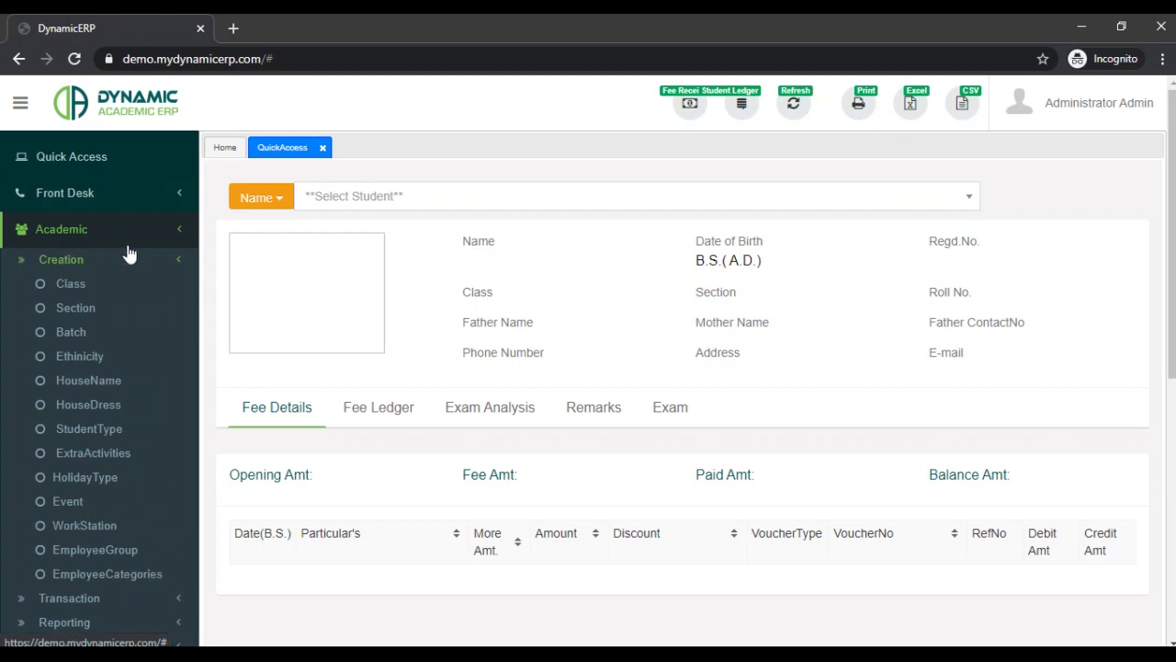
pyautogui.scroll(-1, 126, 251)
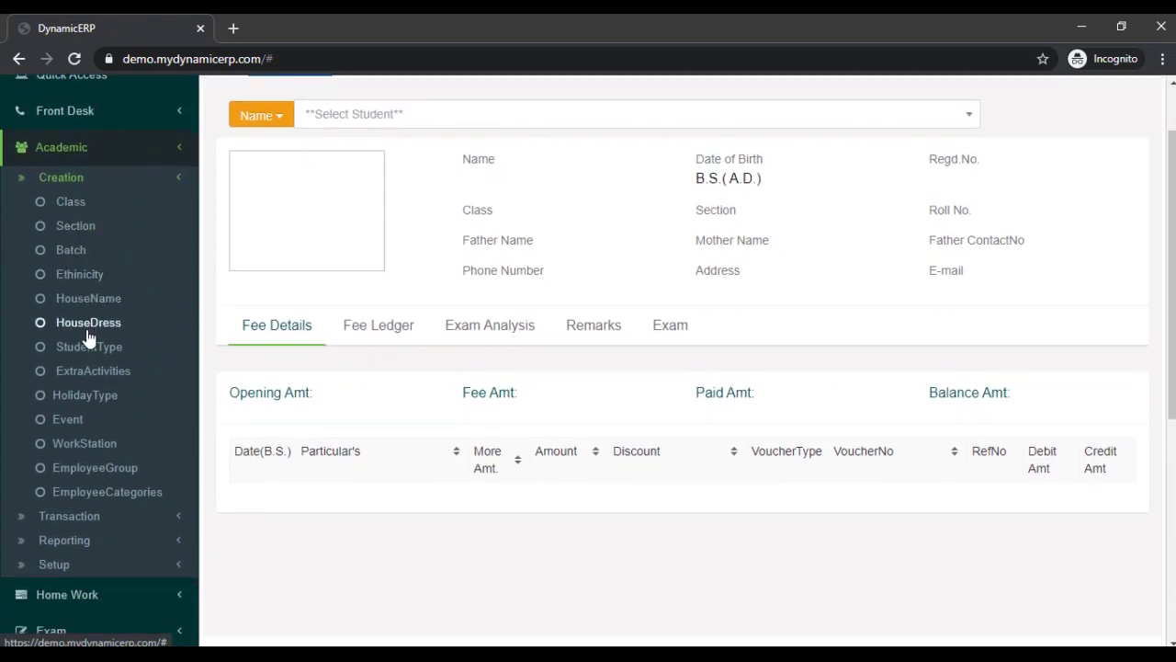
pyautogui.scroll(-1, 89, 336)
pyautogui.scroll(-1, 89, 337)
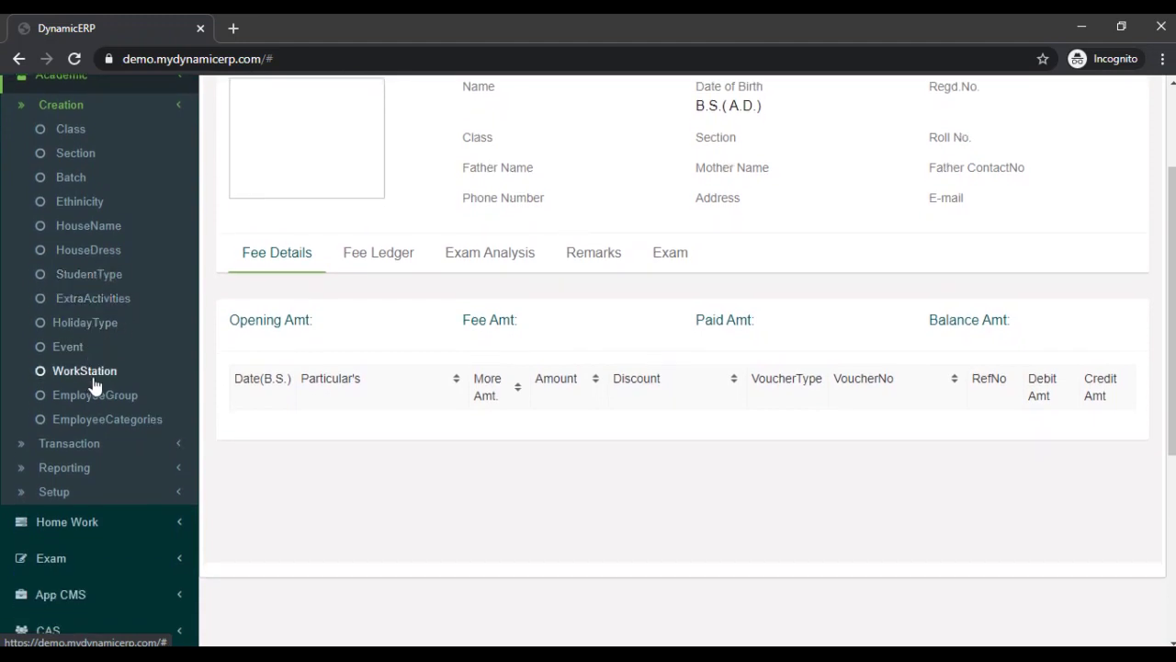
# Open the student Admission form from the Academic Transaction entries.
pyautogui.click(82, 447)
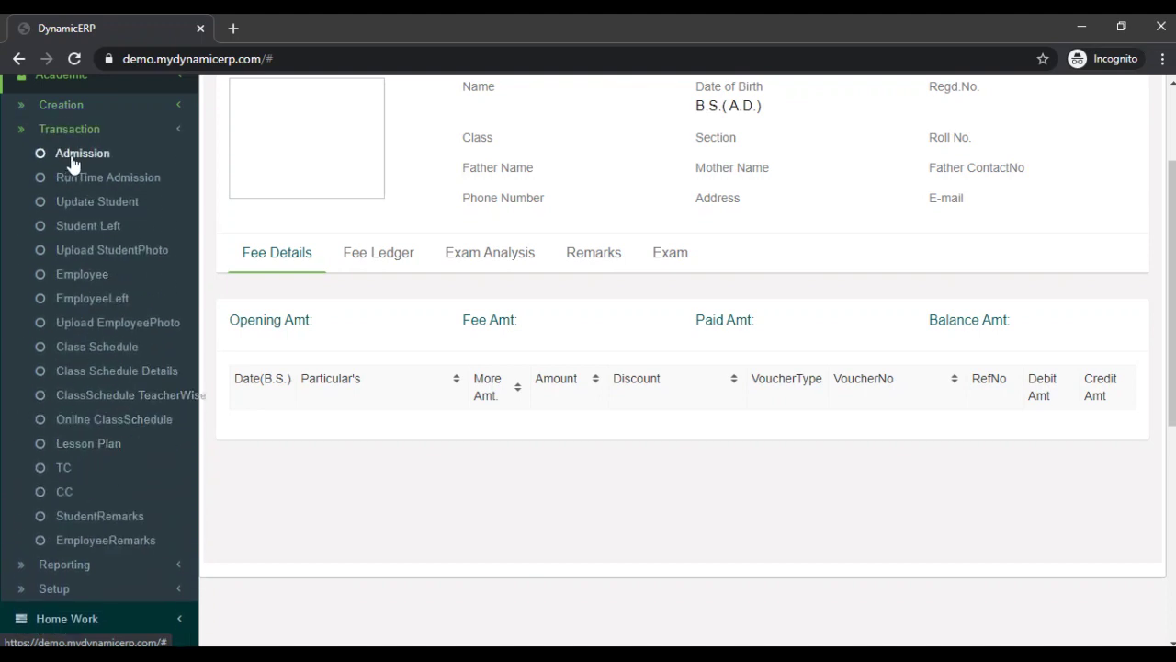
pyautogui.click(70, 158)
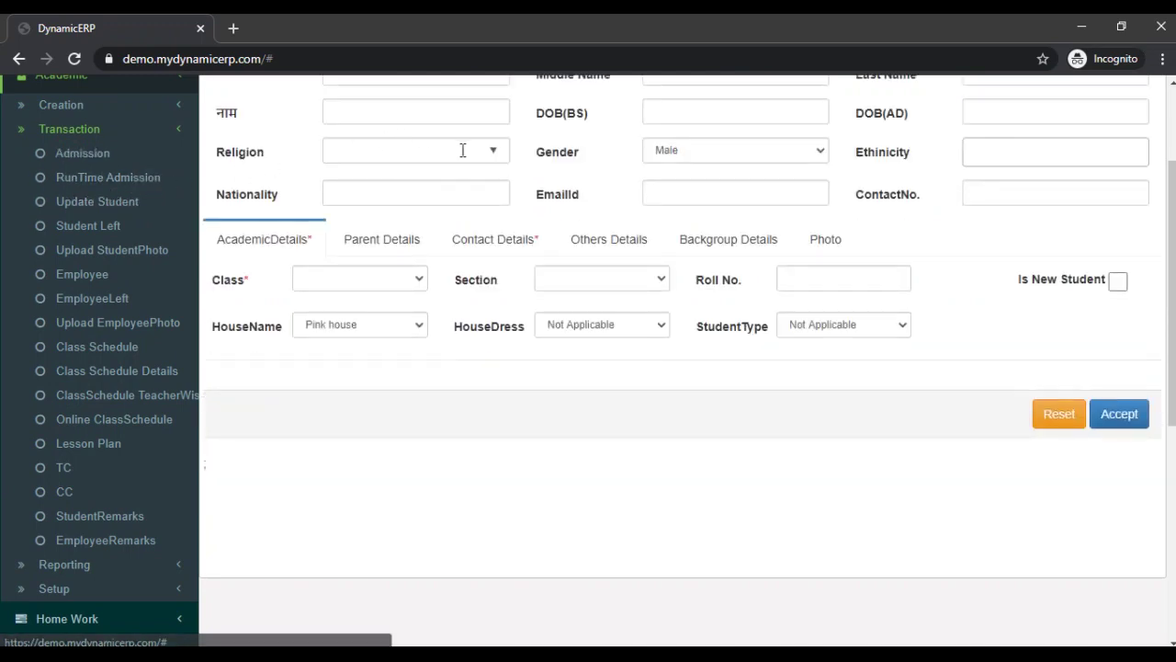
pyautogui.scroll(1, 462, 150)
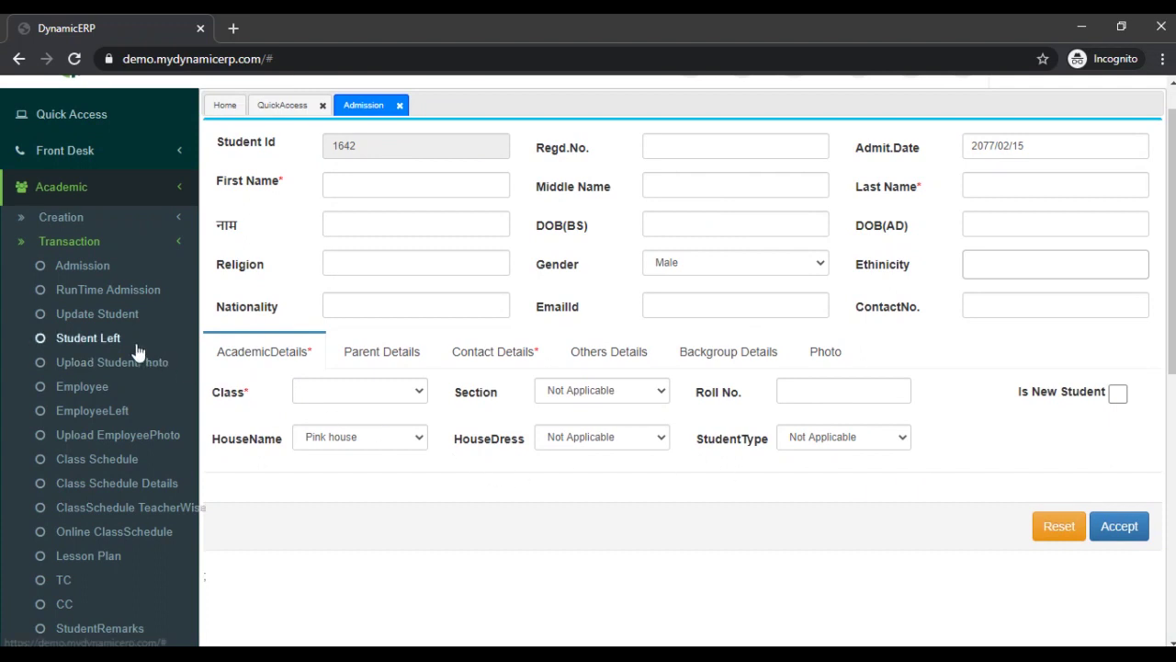
# Look through the remaining Academic Transaction entries, from Student Left down to EmployeeRemarks.
pyautogui.scroll(-1, 138, 347)
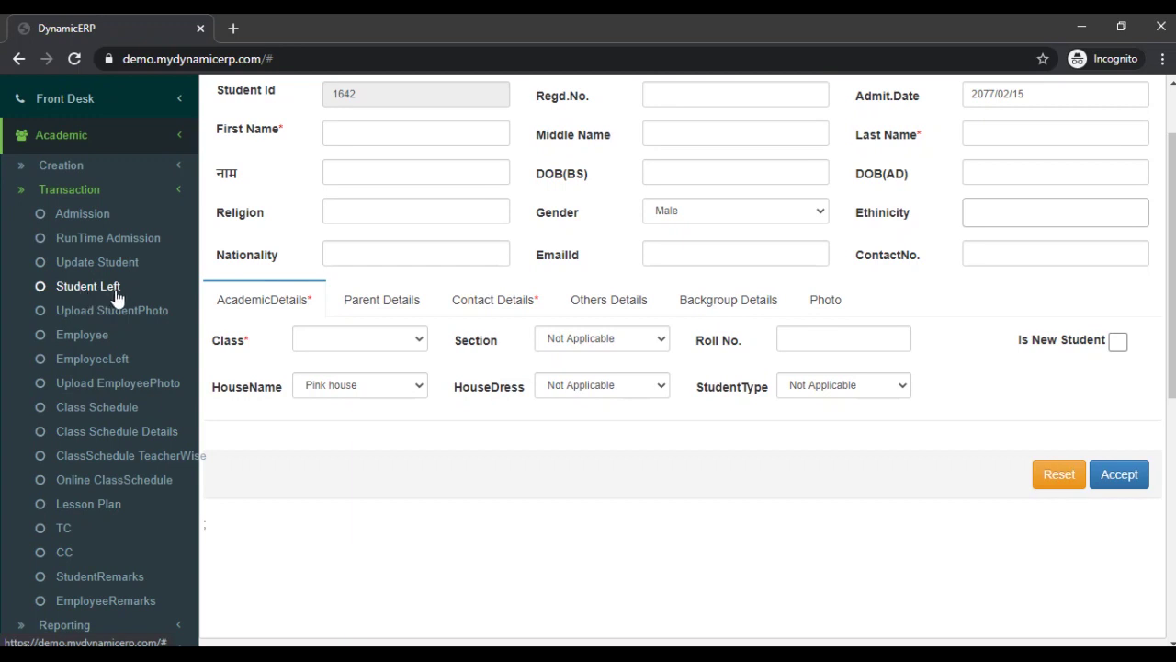
pyautogui.scroll(-1, 85, 322)
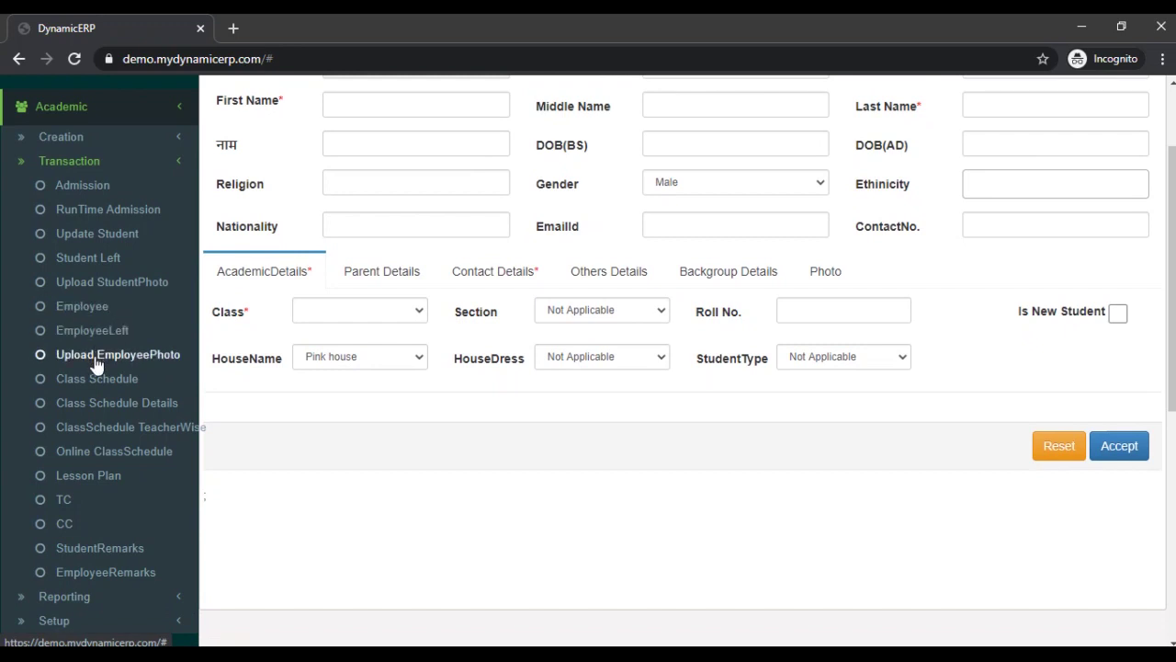
pyautogui.scroll(-1, 97, 365)
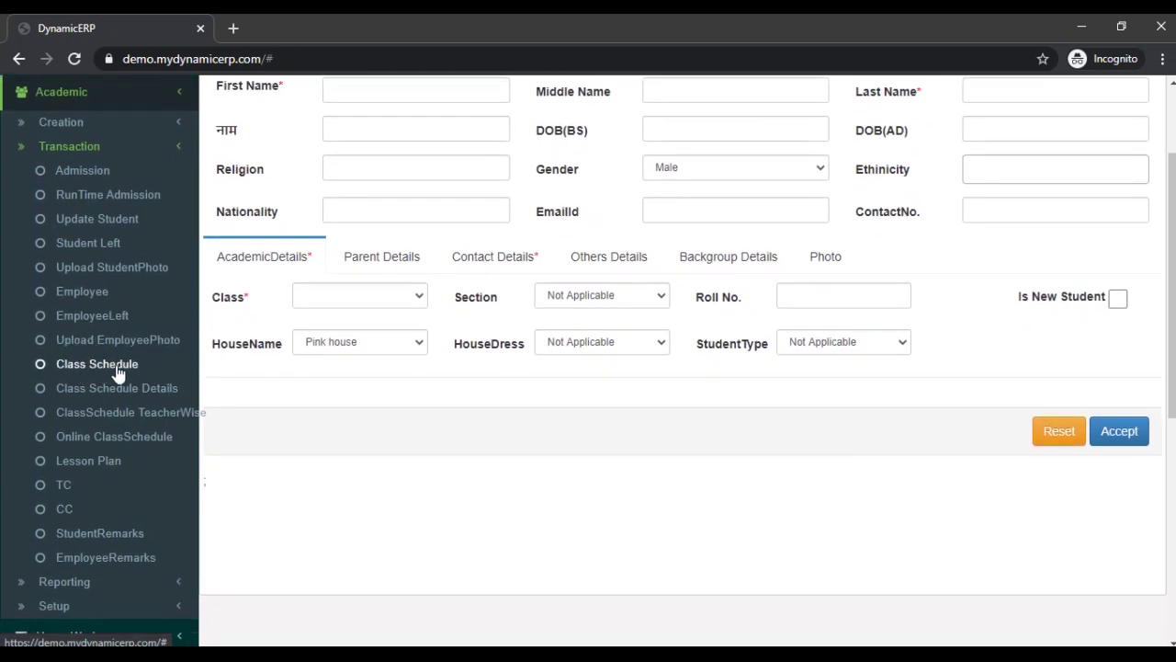
pyautogui.scroll(-1, 118, 372)
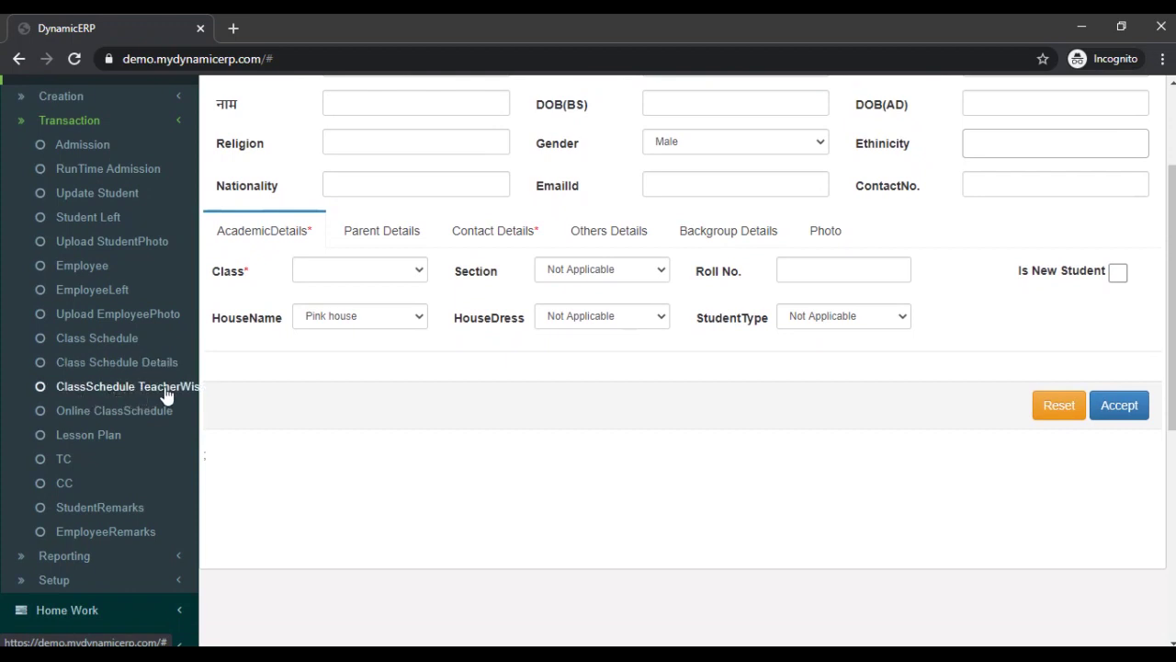
pyautogui.scroll(-1, 166, 394)
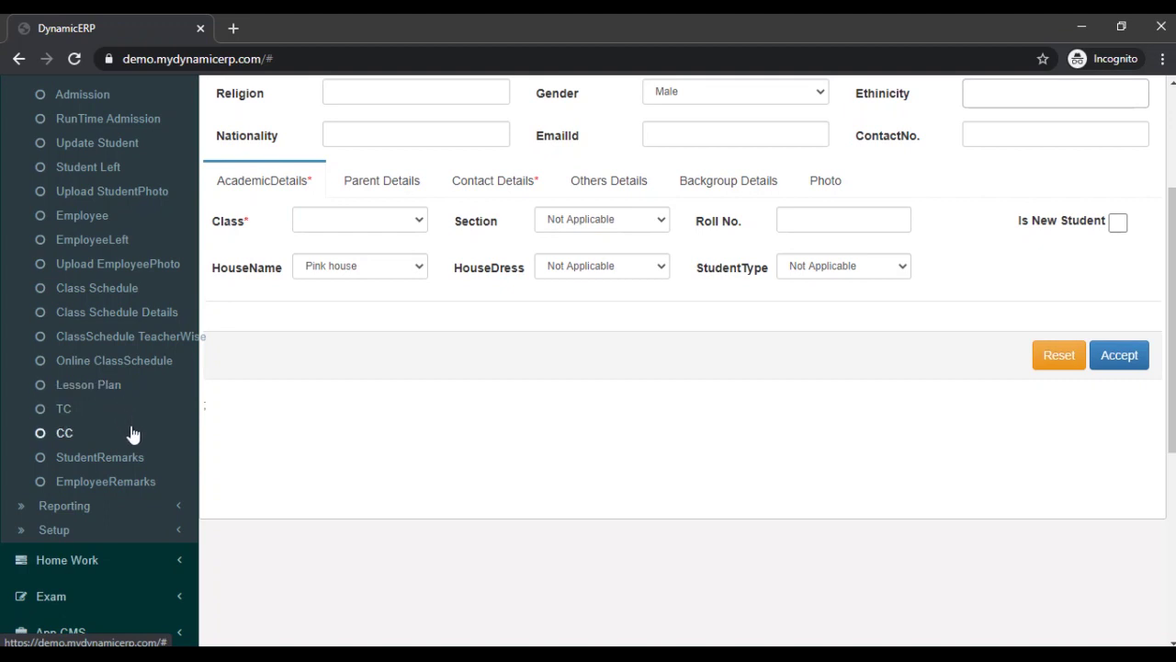
pyautogui.scroll(-1, 131, 434)
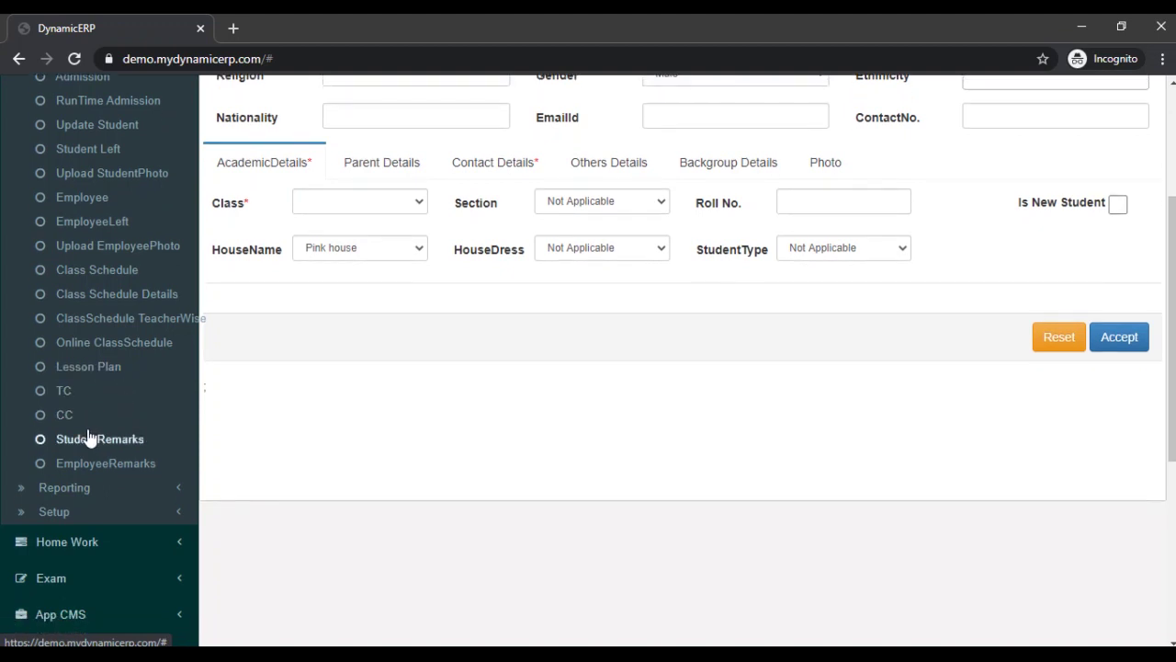
pyautogui.scroll(-1, 138, 446)
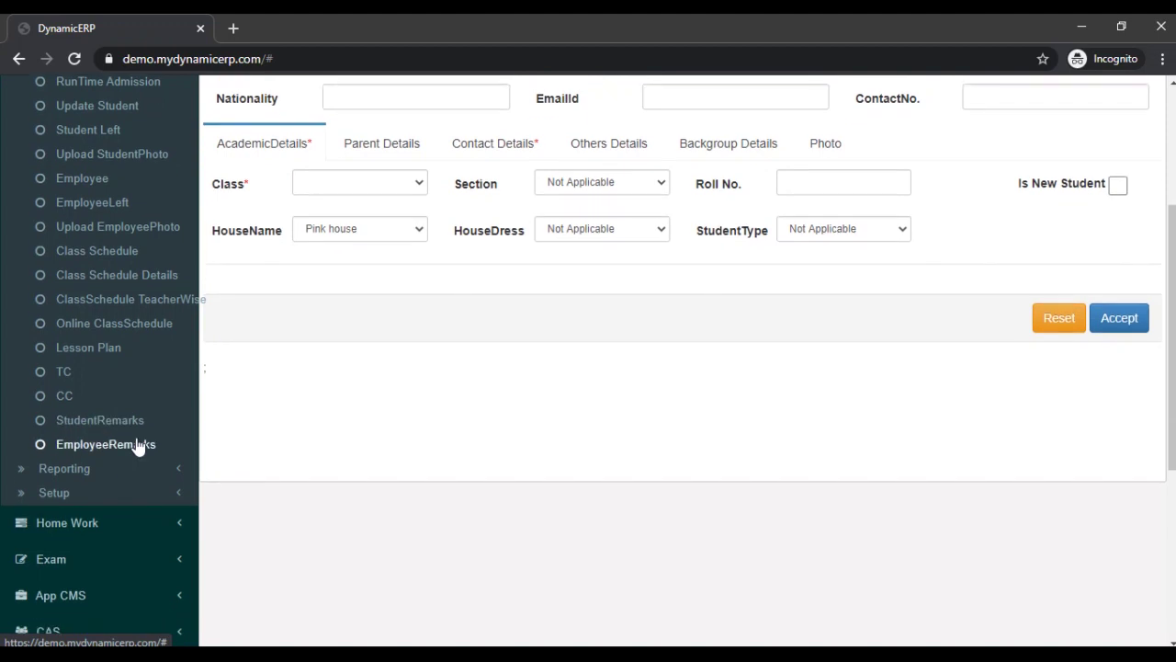
pyautogui.scroll(-1, 99, 456)
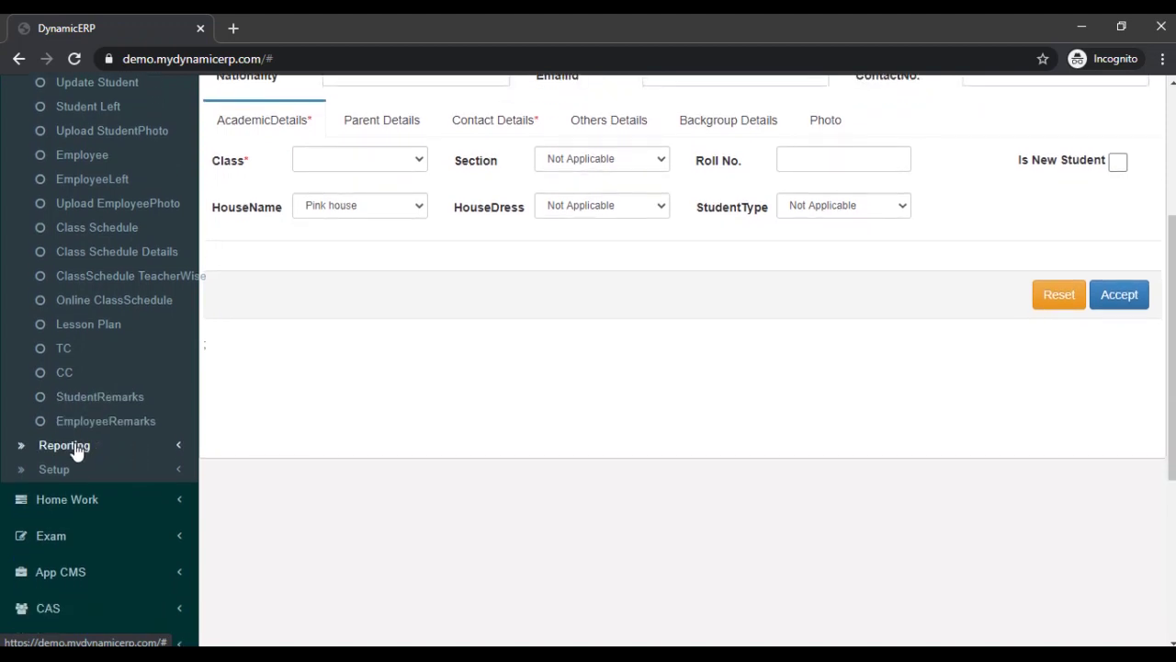
# Look through the Academic Reporting entries and open the ClassWiseStudentList report.
pyautogui.click(64, 445)
pyautogui.scroll(-2, 92, 299)
pyautogui.scroll(3, 92, 299)
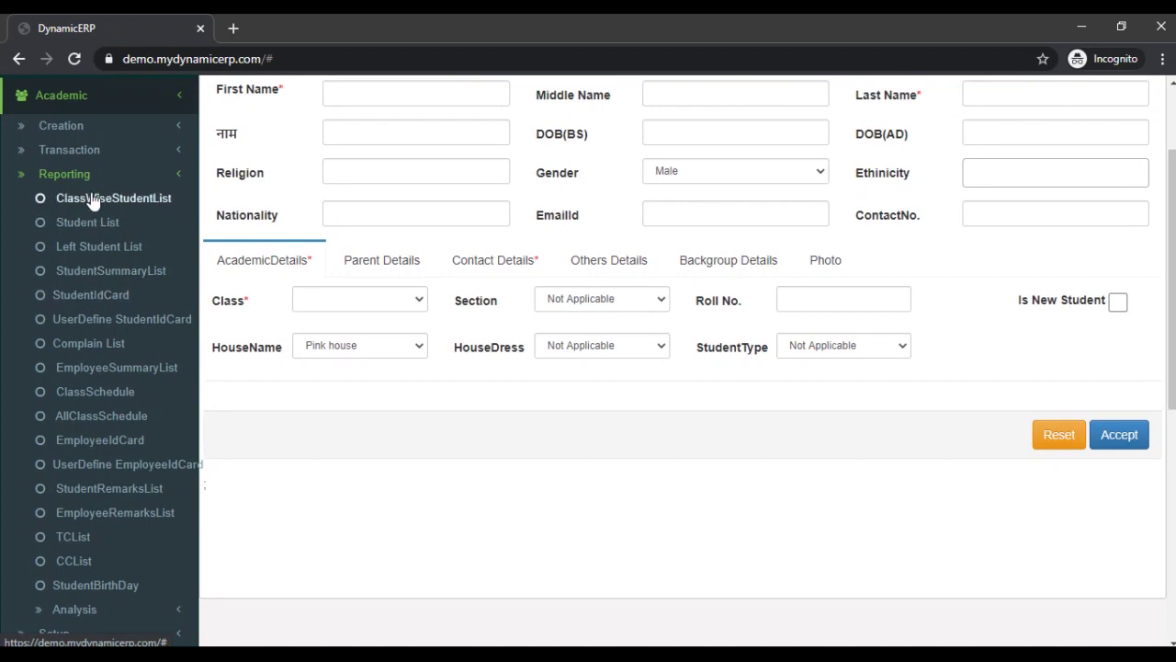
pyautogui.scroll(2, 83, 268)
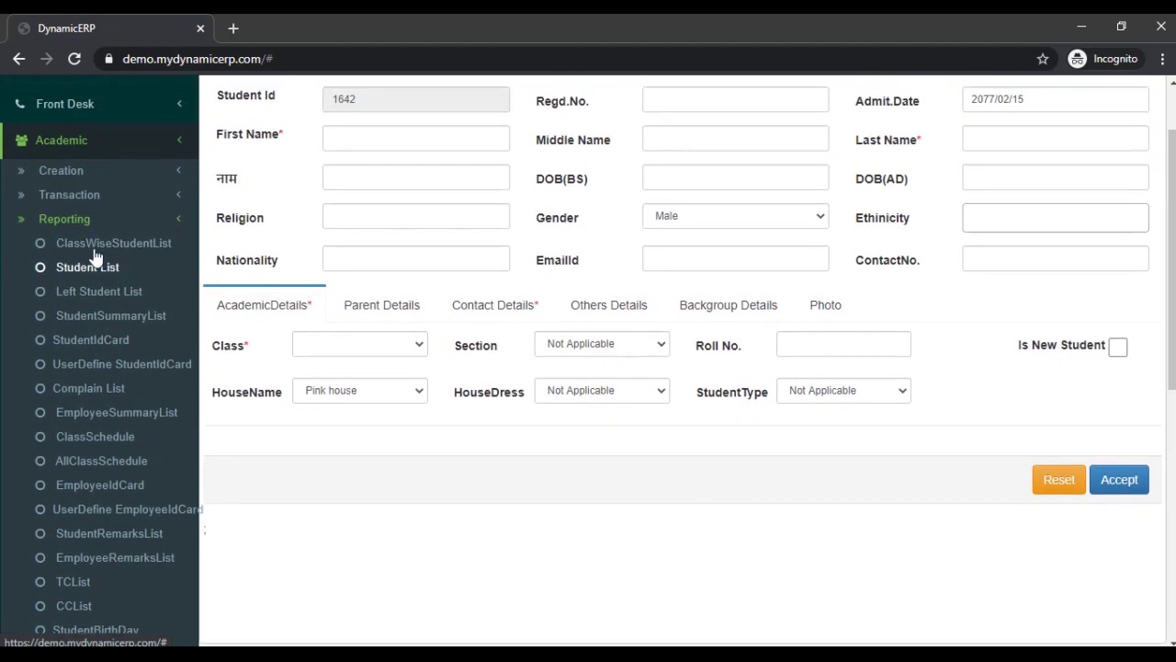
pyautogui.scroll(1, 85, 246)
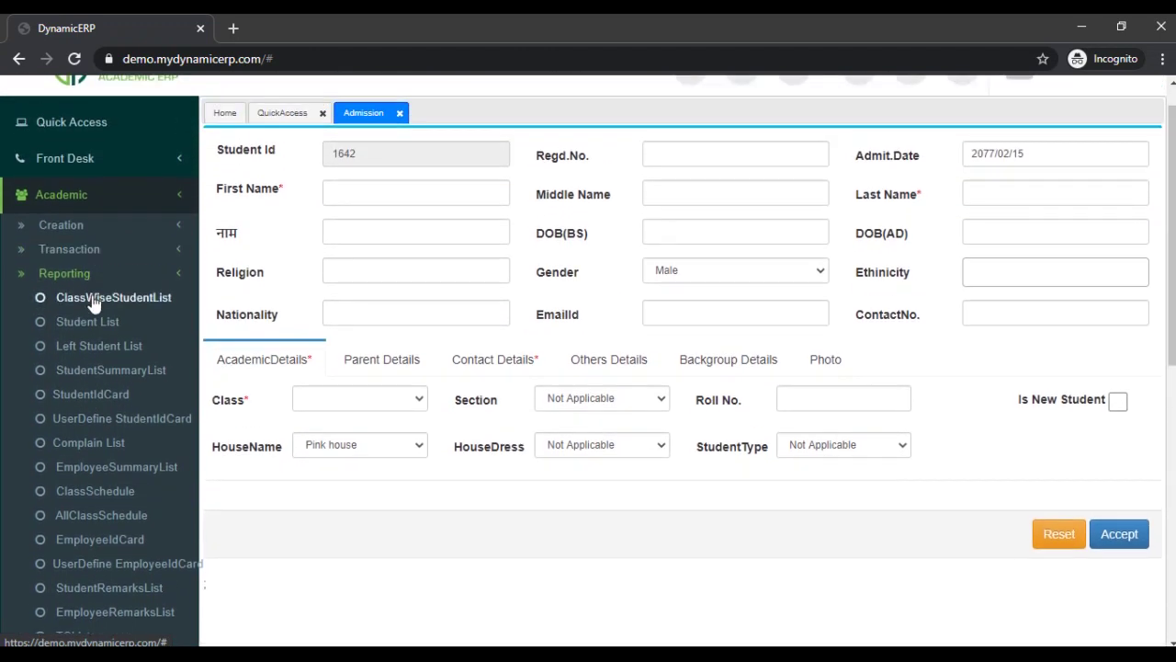
pyautogui.click(93, 300)
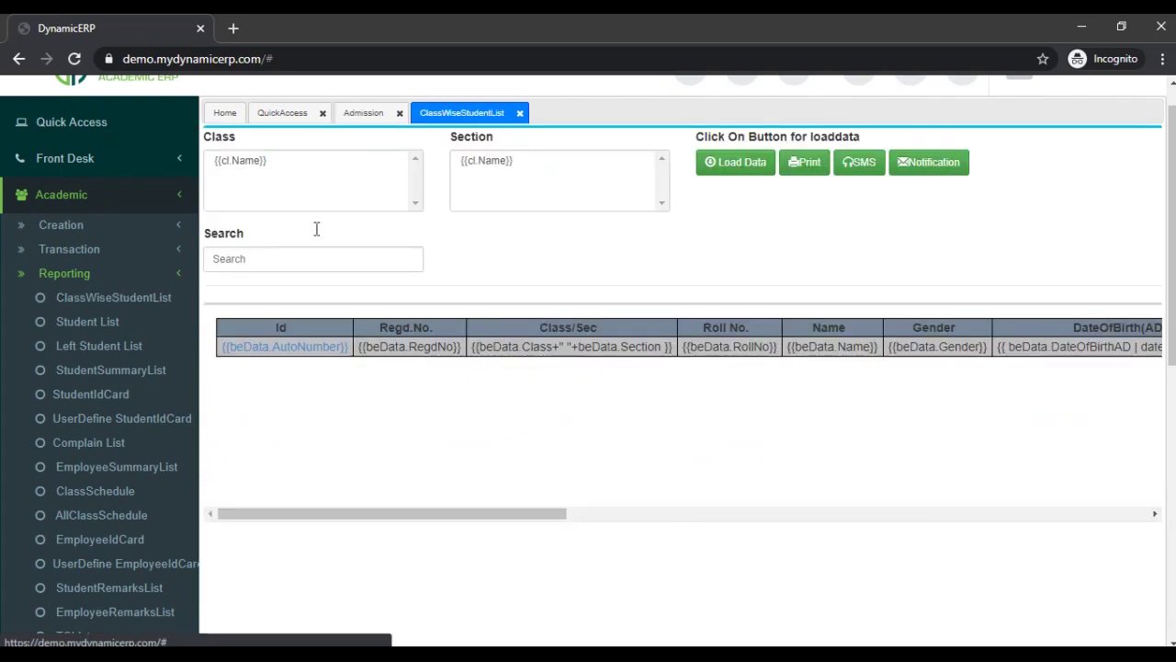
# Filter the class-wise student list to class Eight, load its data and look over the student records.
pyautogui.click(339, 165)
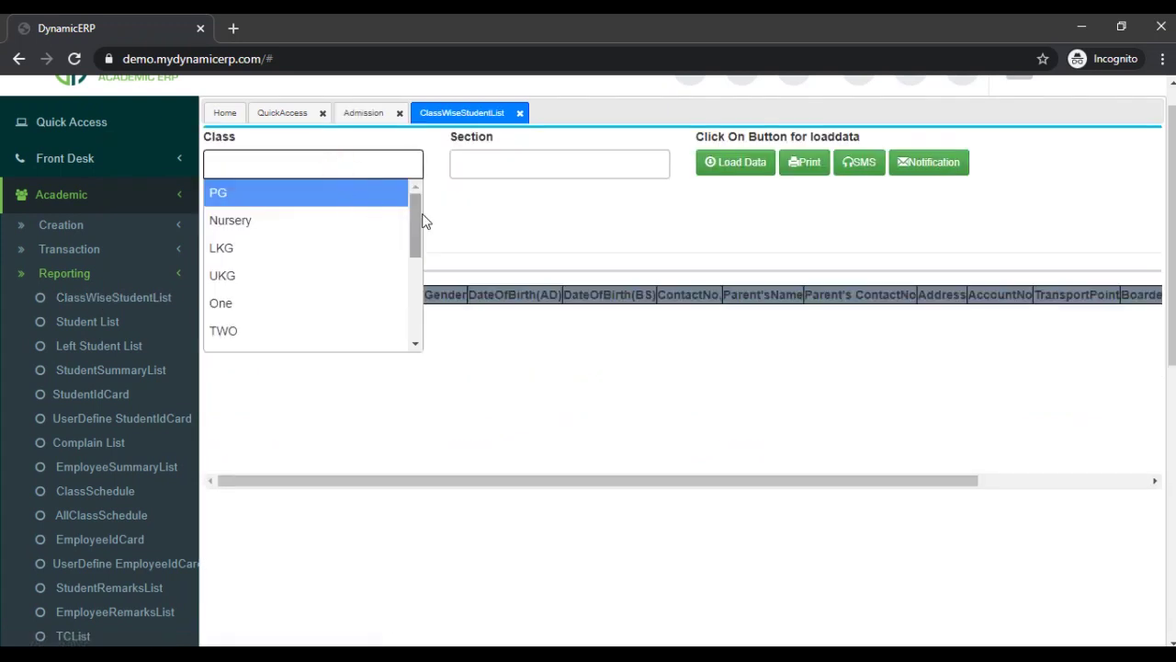
pyautogui.write('eig')
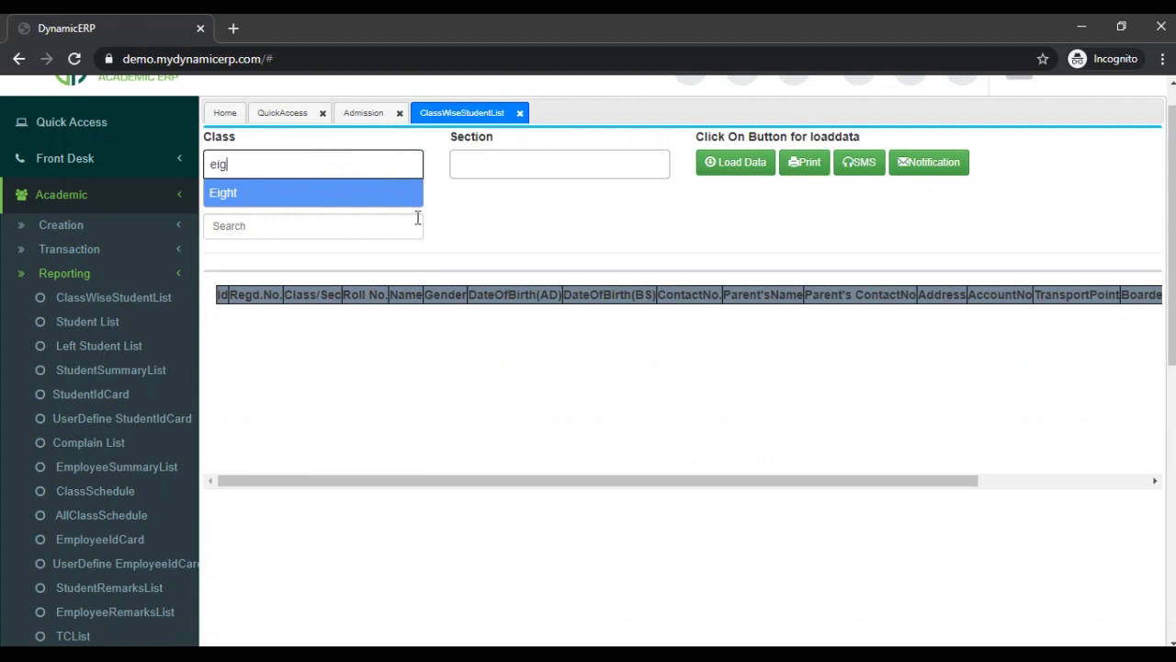
pyautogui.click(407, 192)
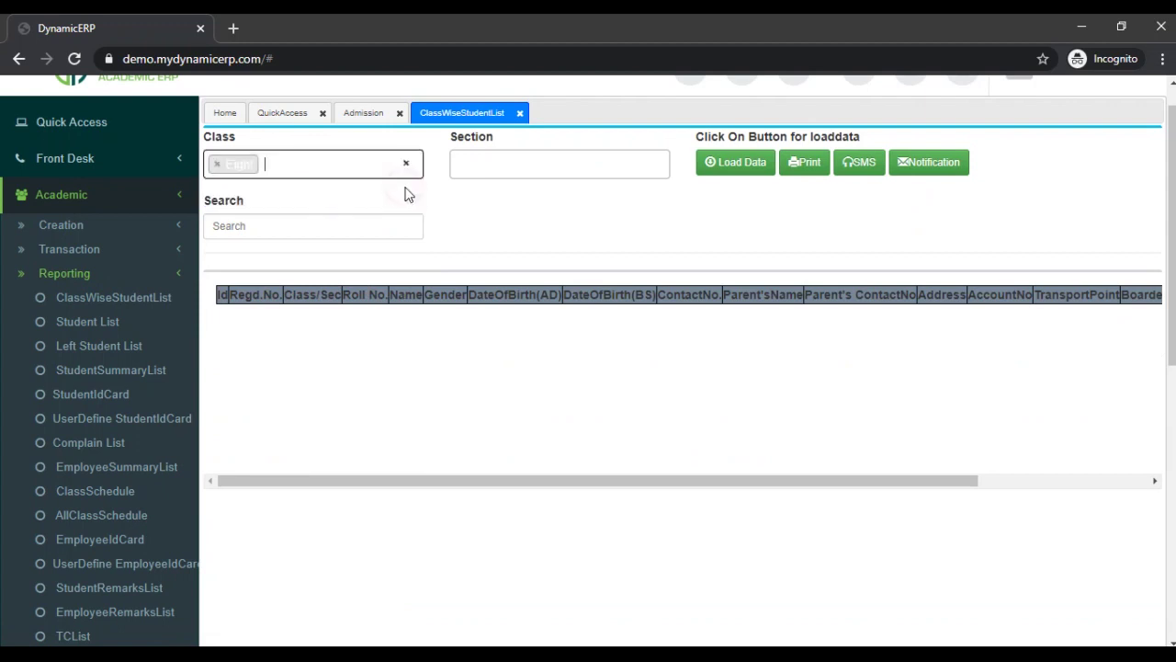
pyautogui.click(737, 165)
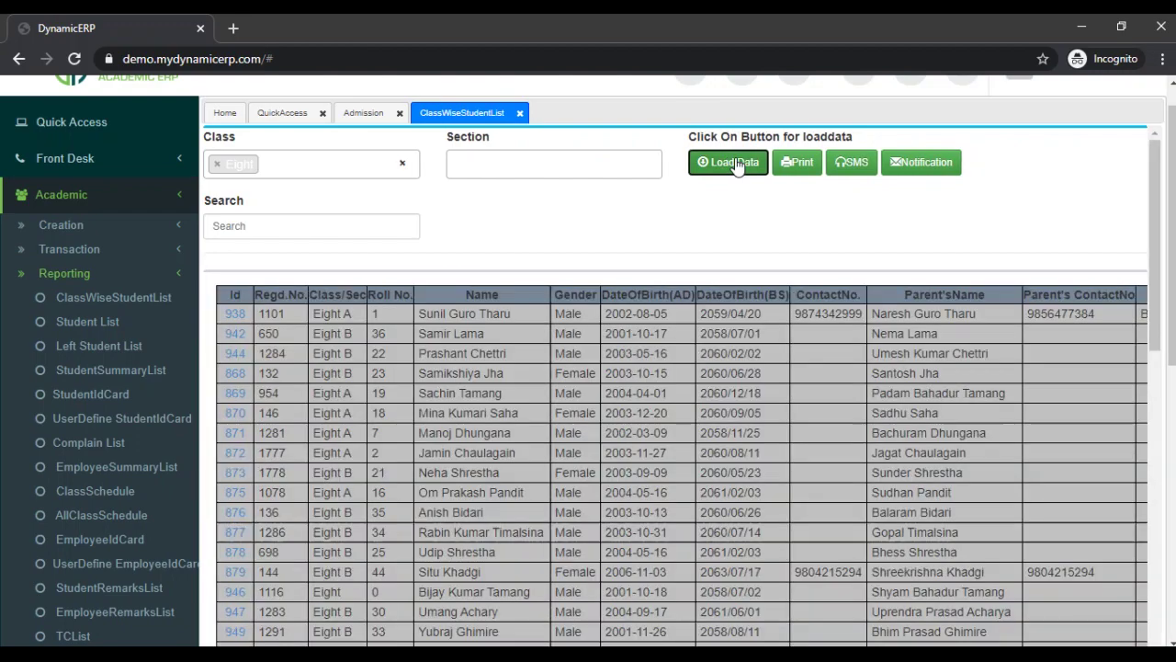
pyautogui.scroll(-1, 488, 368)
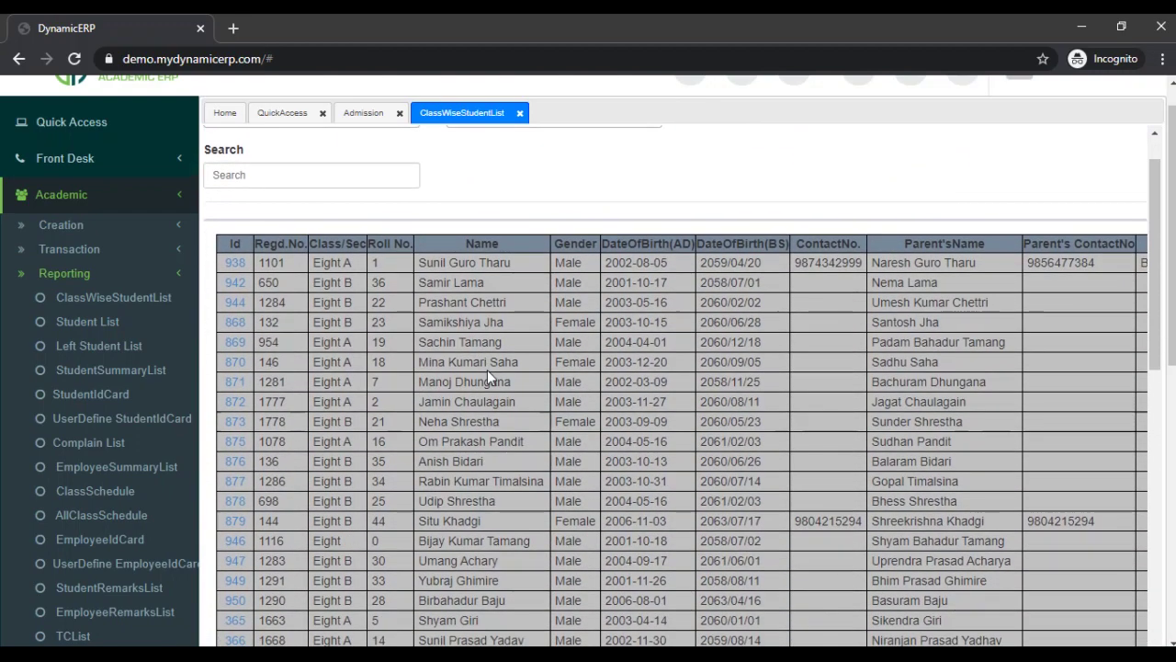
pyautogui.scroll(1, 487, 369)
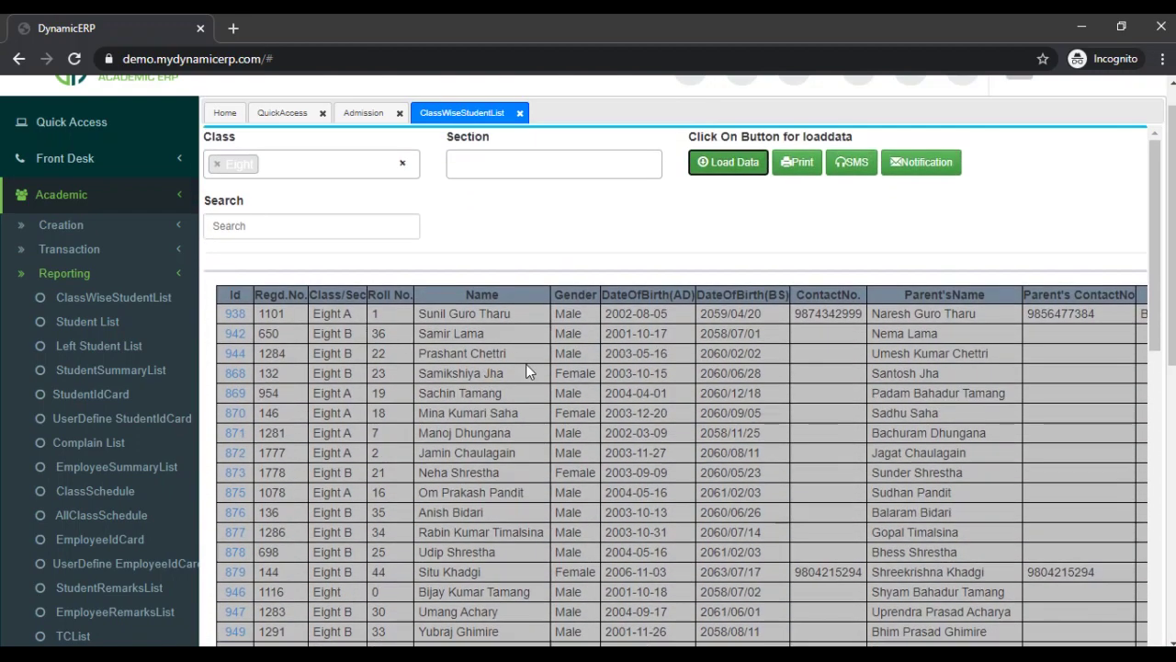
pyautogui.scroll(-1, 525, 364)
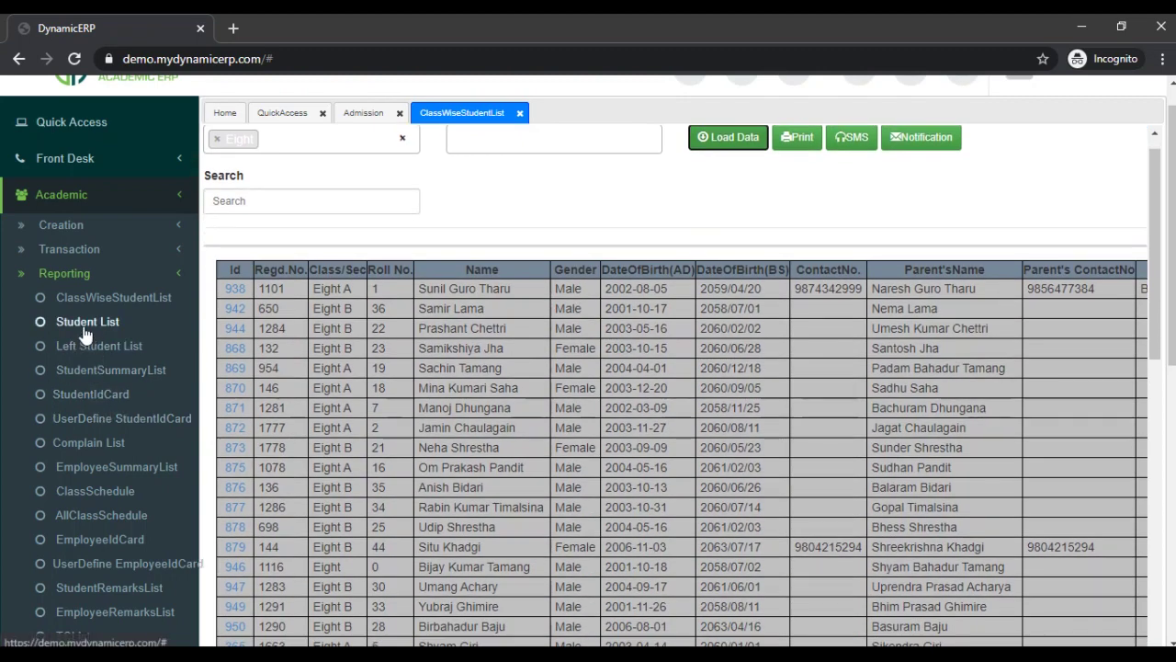
# Open the StudentSummaryList report and load its data for class Eight, section A.
pyautogui.scroll(-1, 105, 360)
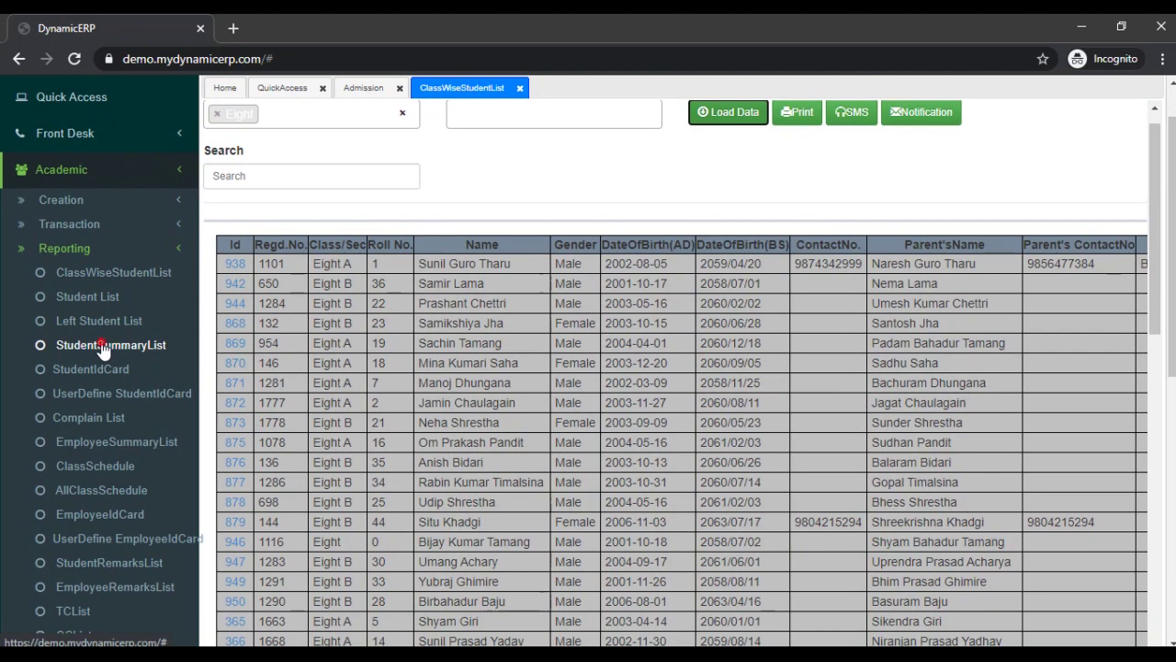
pyautogui.click(100, 347)
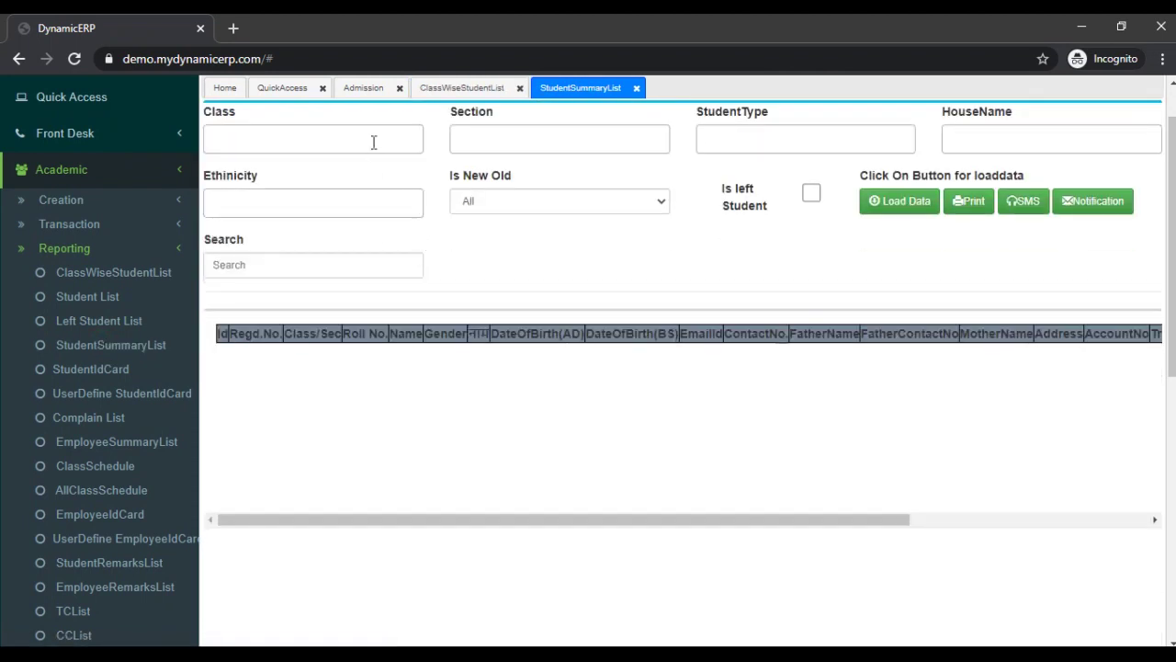
pyautogui.click(373, 142)
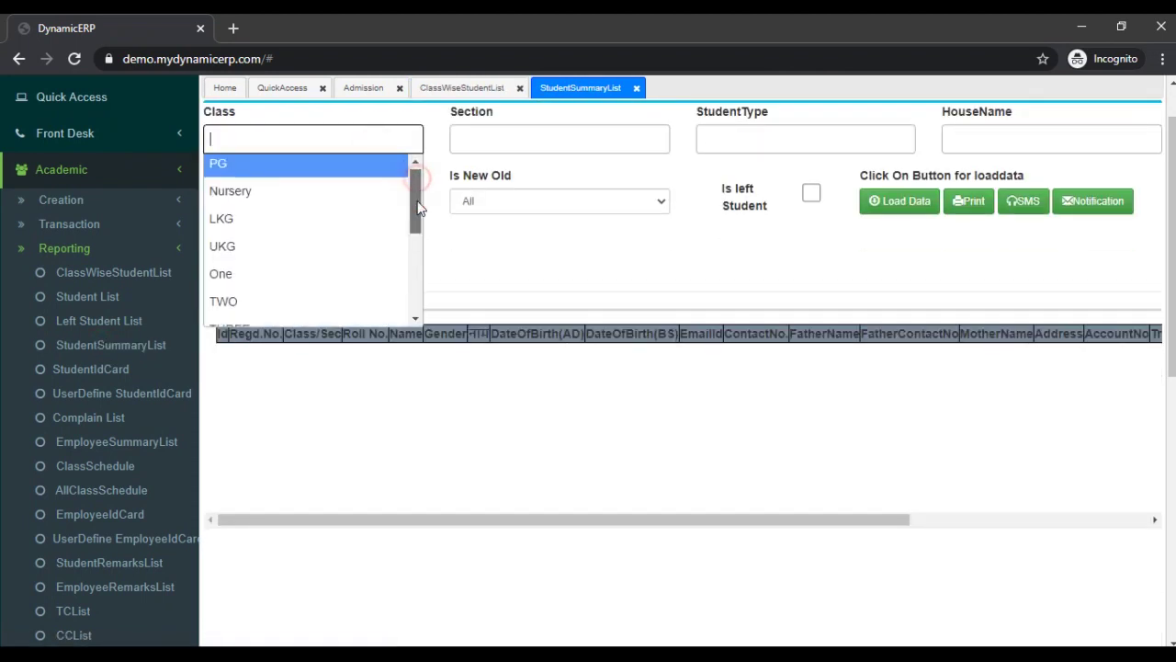
pyautogui.moveTo(415, 190); pyautogui.dragTo(415, 270)
pyautogui.click(309, 257)
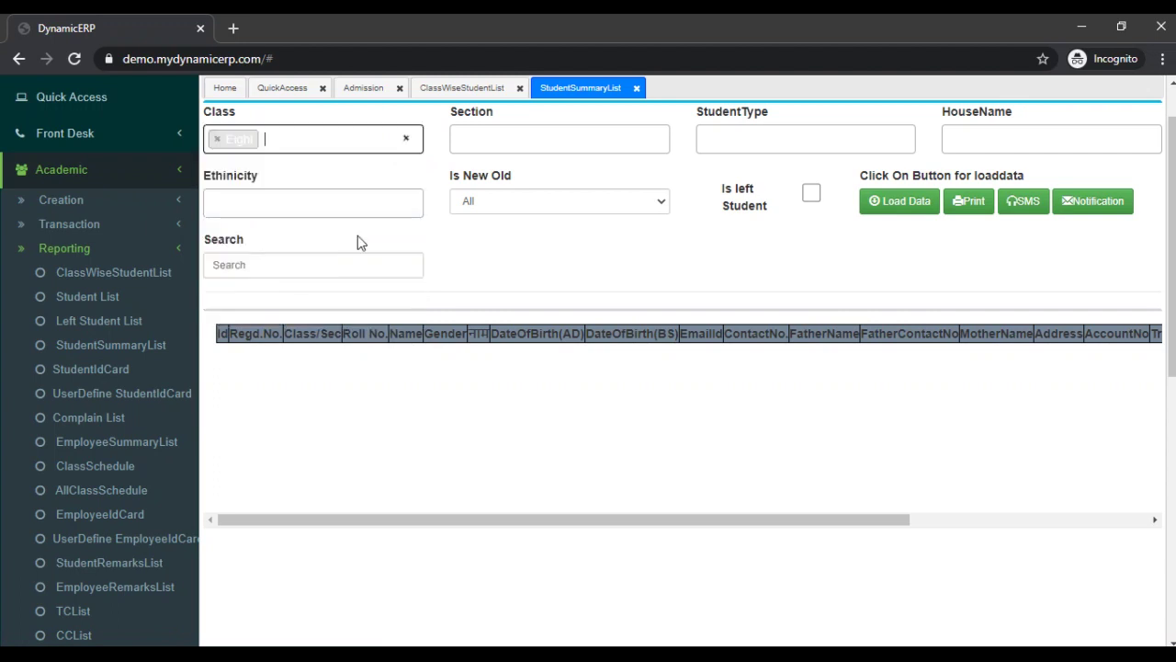
pyautogui.click(601, 142)
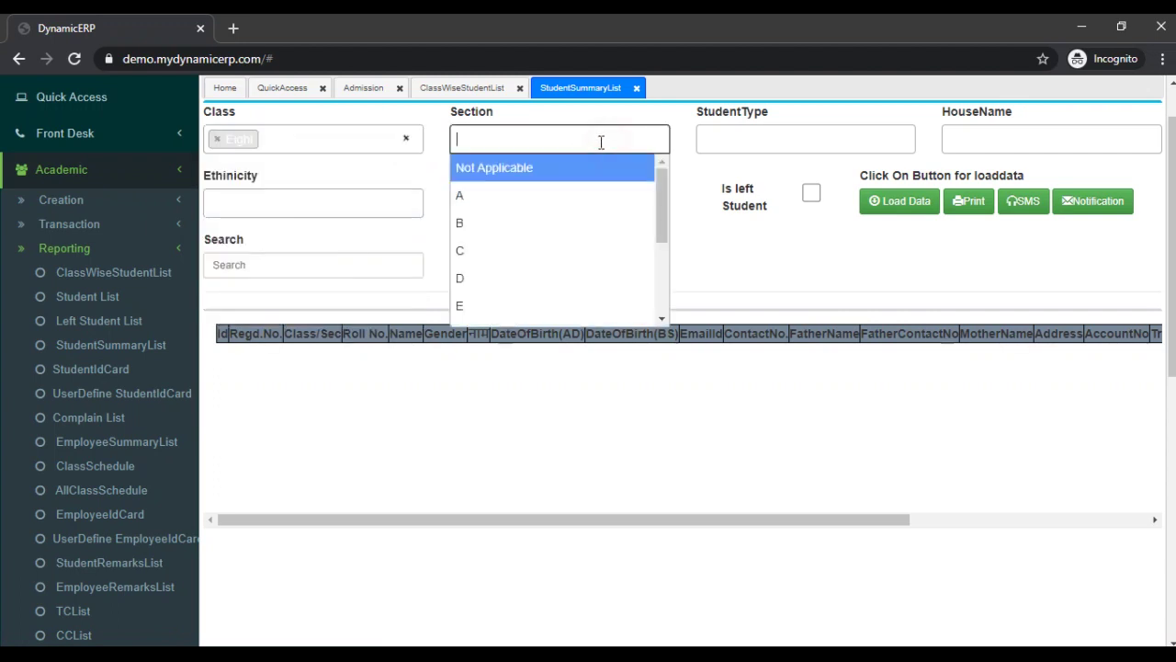
pyautogui.click(496, 202)
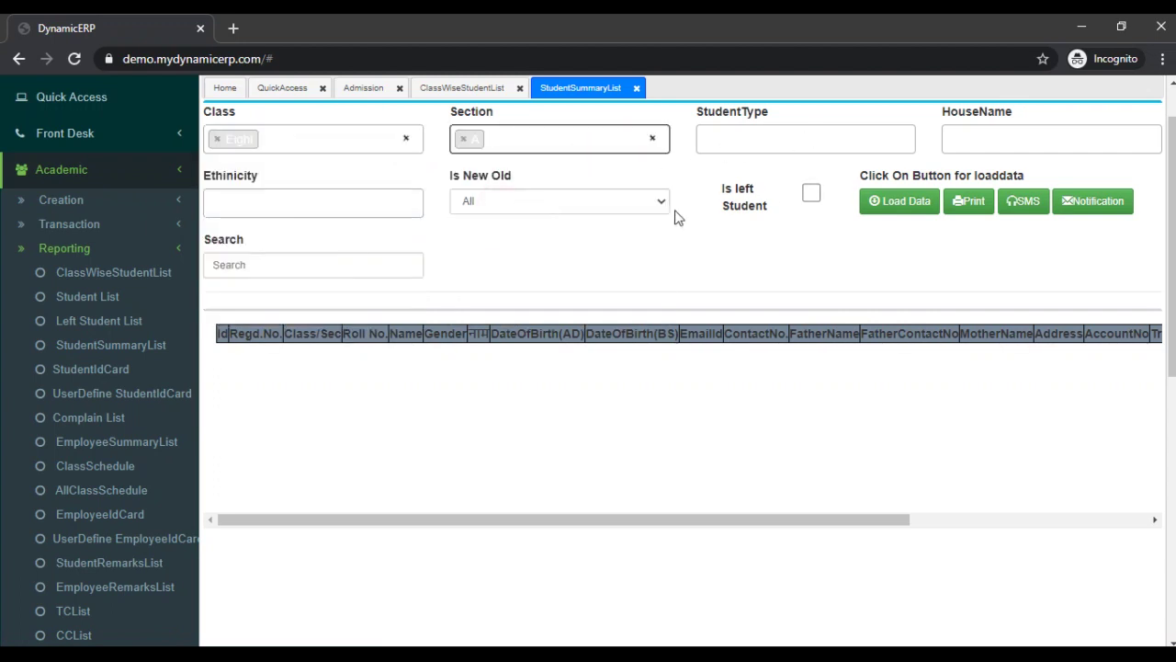
pyautogui.click(884, 203)
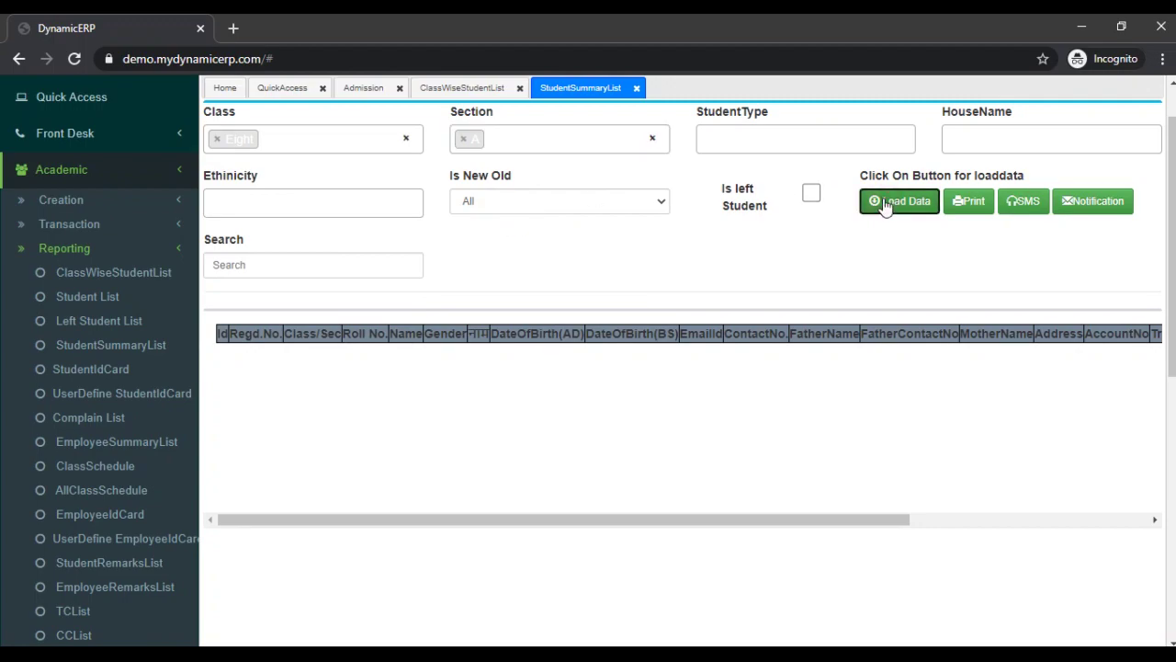
pyautogui.scroll(-1, 312, 338)
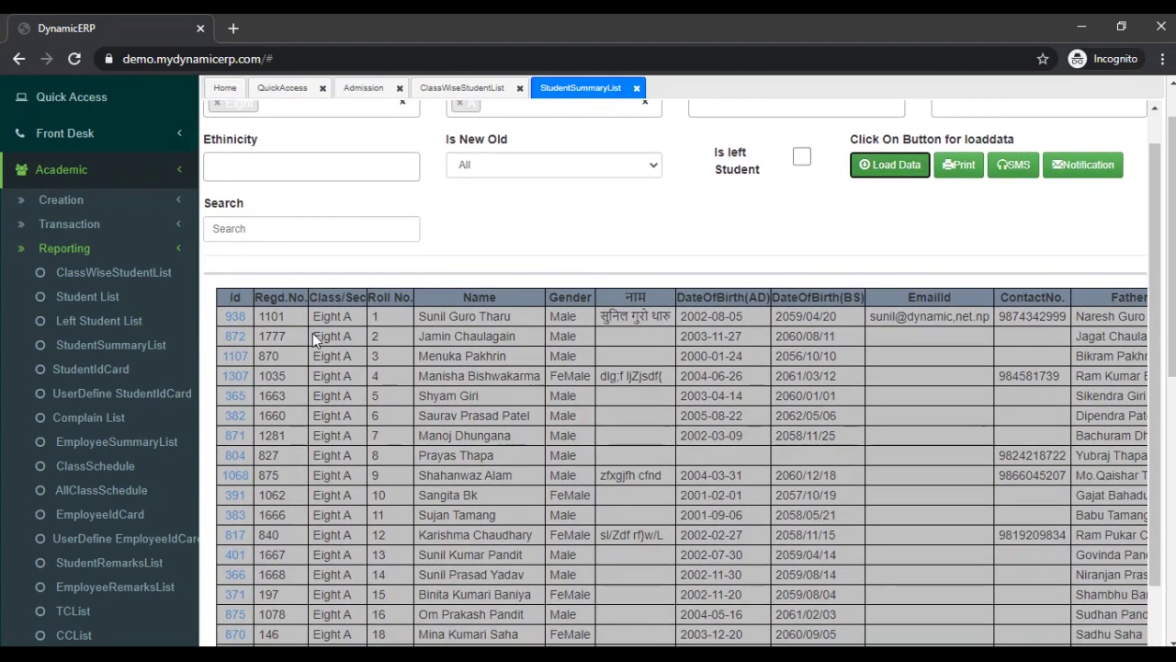
# Open the UserDefine StudentIdCard report and set class Eight A, issue date 2077-02-14 and valid-up-to date 2077-02-32.
pyautogui.scroll(-2, 313, 336)
pyautogui.scroll(-2, 138, 368)
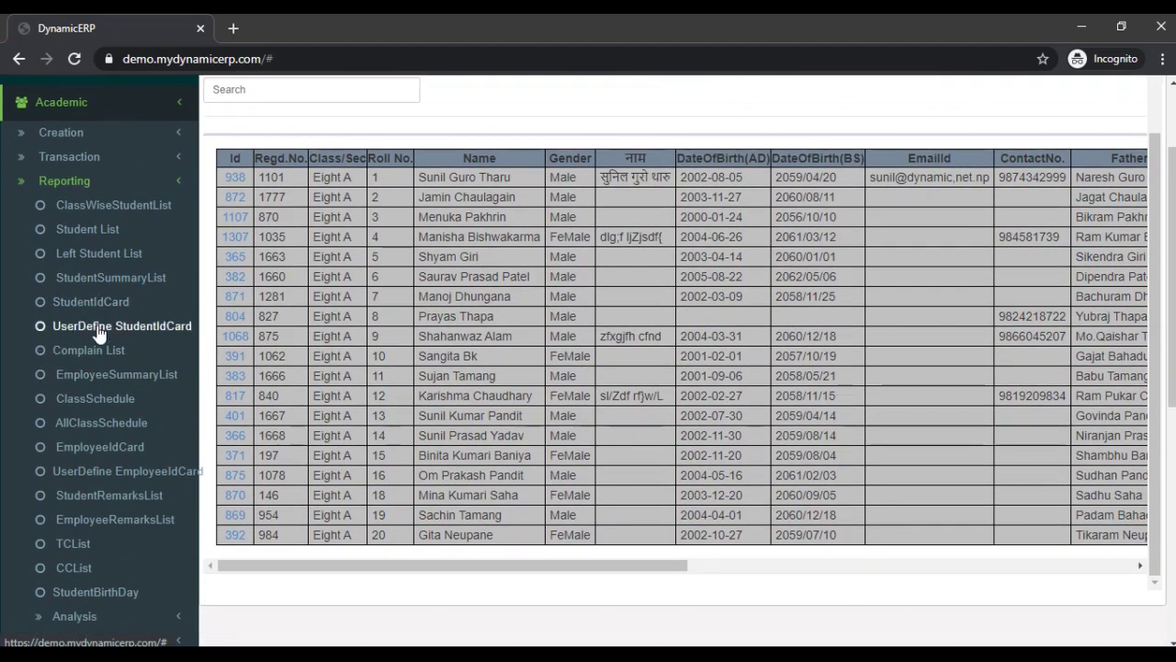
pyautogui.click(100, 329)
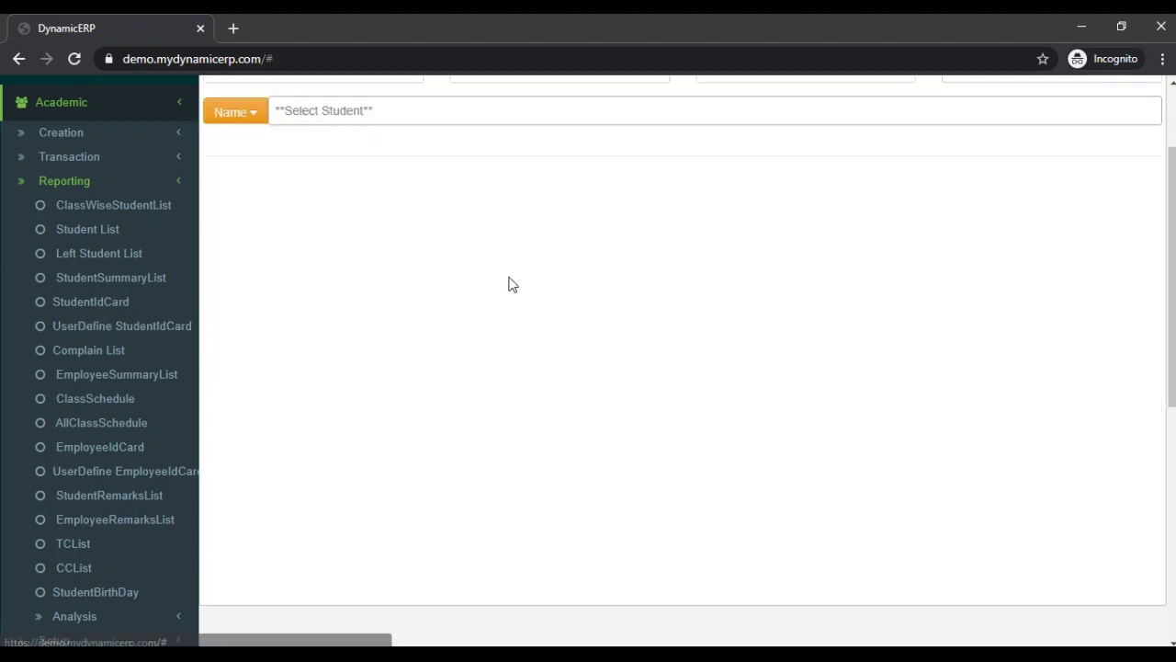
pyautogui.click(396, 198)
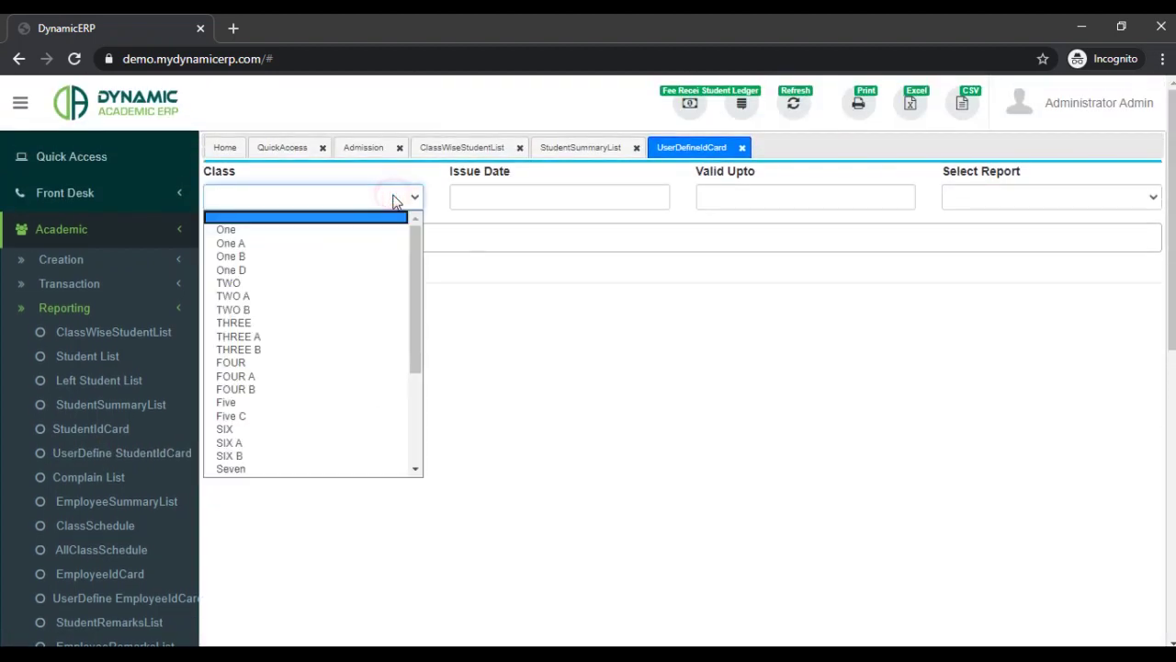
pyautogui.moveTo(416, 271); pyautogui.dragTo(414, 399)
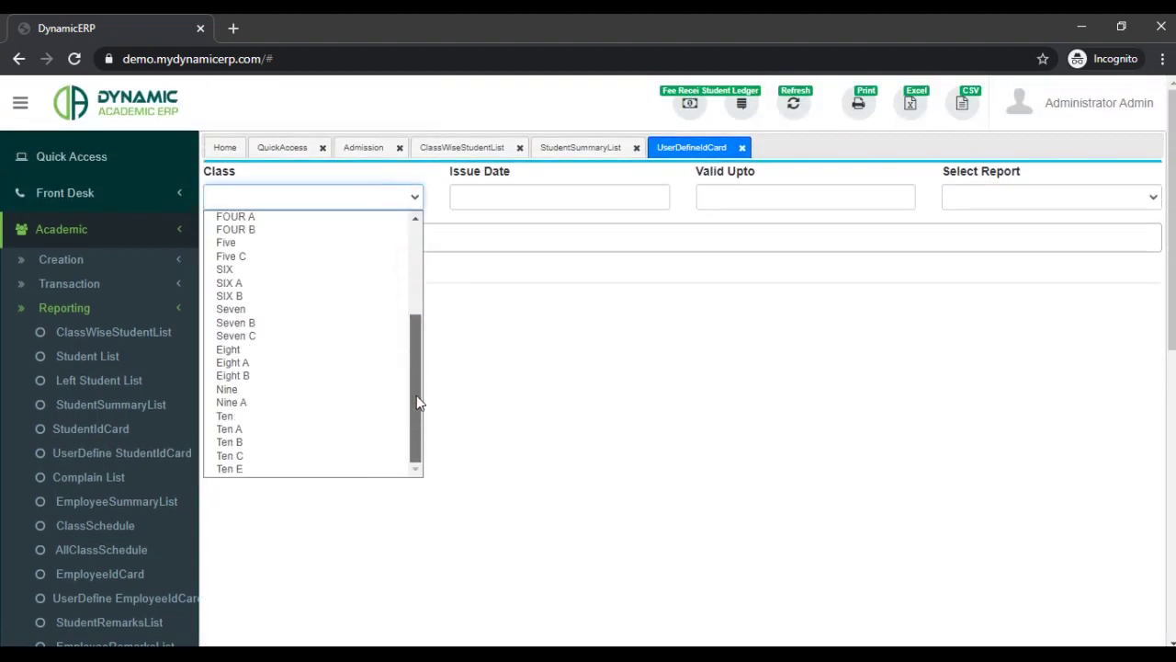
pyautogui.click(278, 363)
pyautogui.click(531, 198)
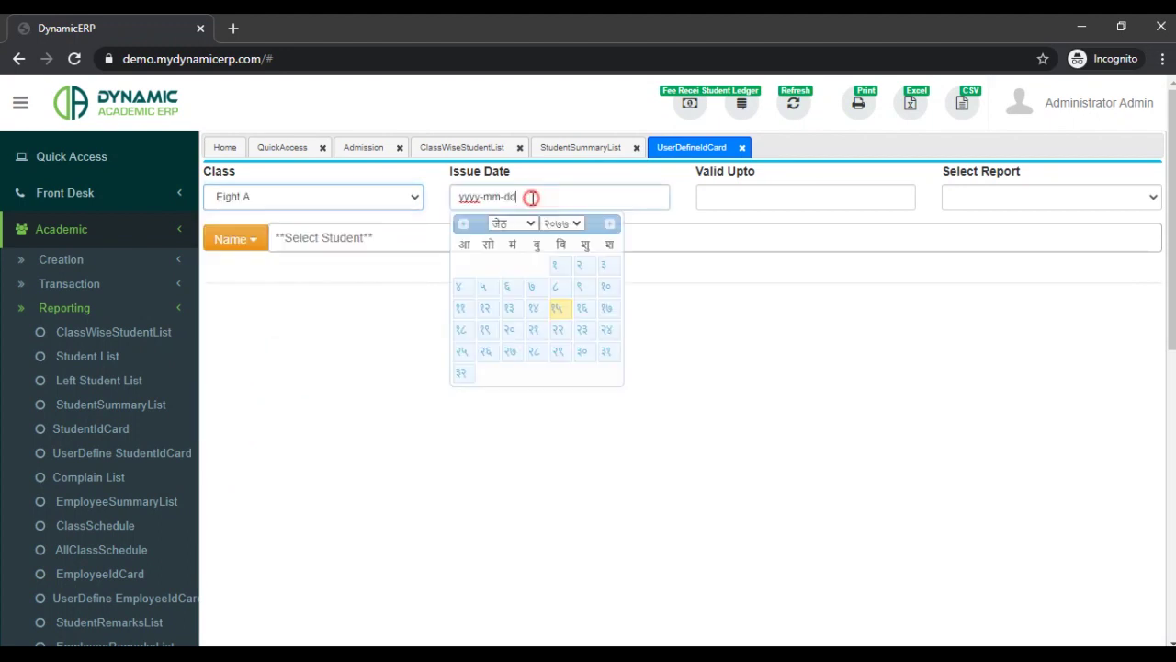
pyautogui.click(533, 307)
pyautogui.click(762, 195)
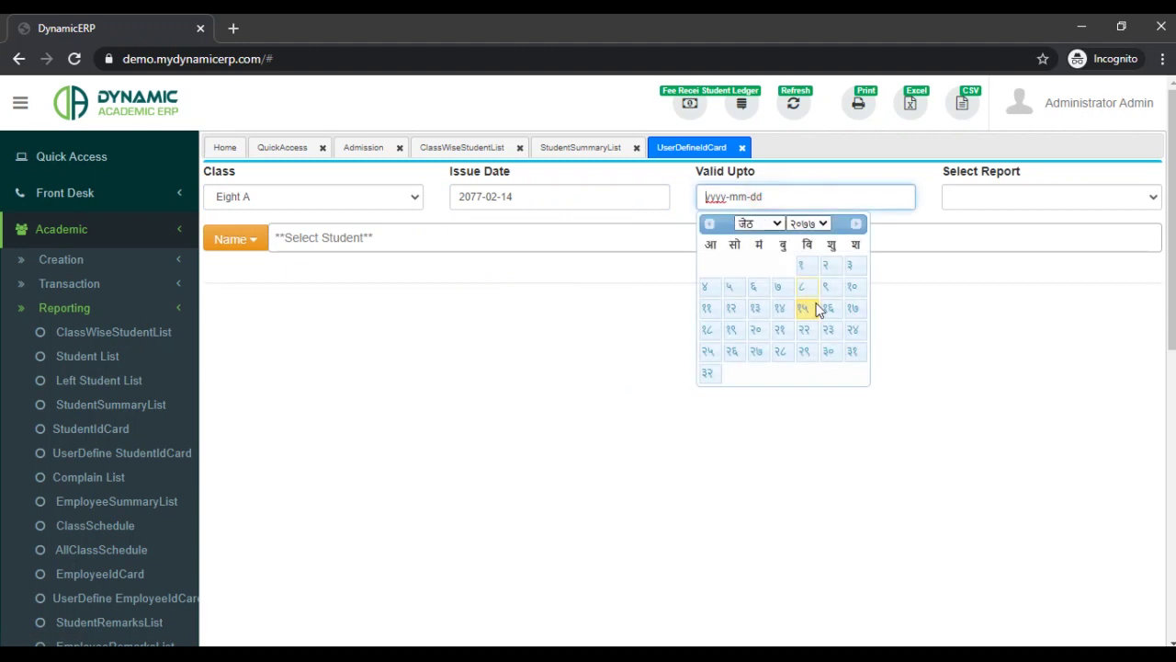
pyautogui.click(708, 371)
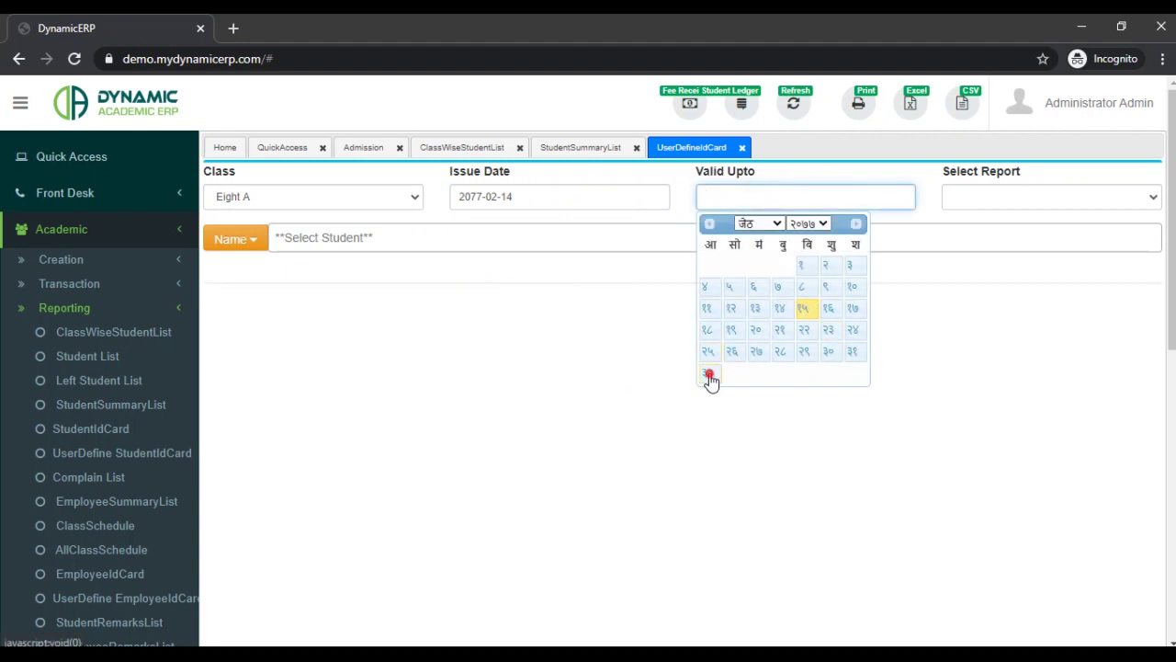
# Select the first student matching "r", generate the ID card with the dynamic report format and look it over.
pyautogui.click(998, 197)
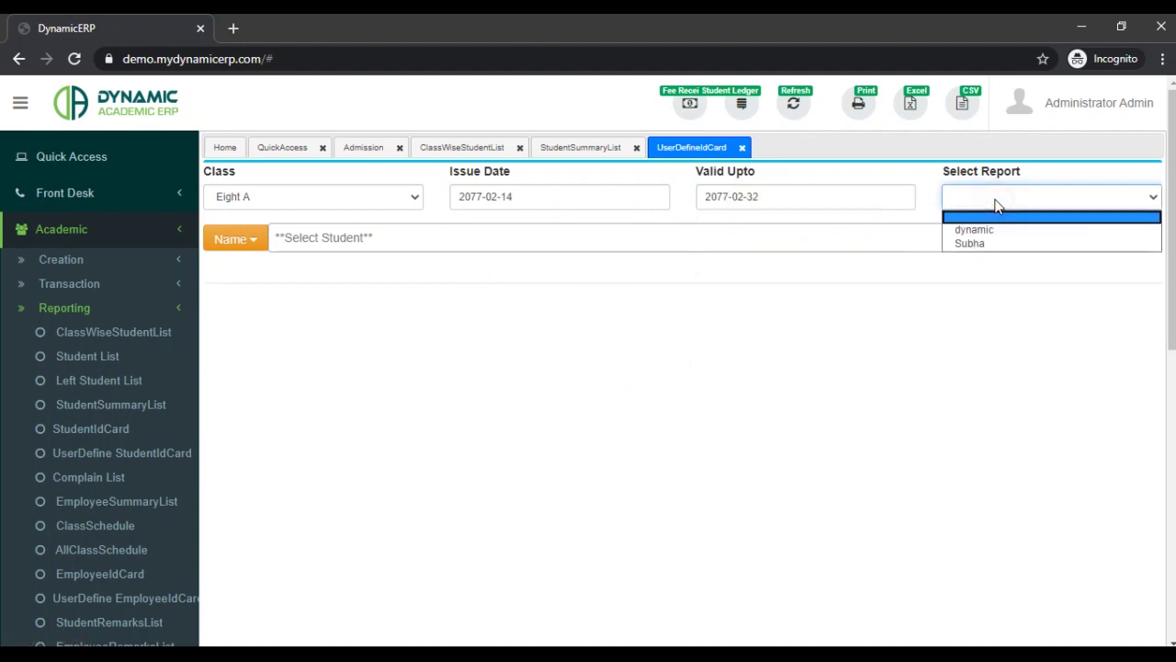
pyautogui.click(805, 239)
pyautogui.write('r')
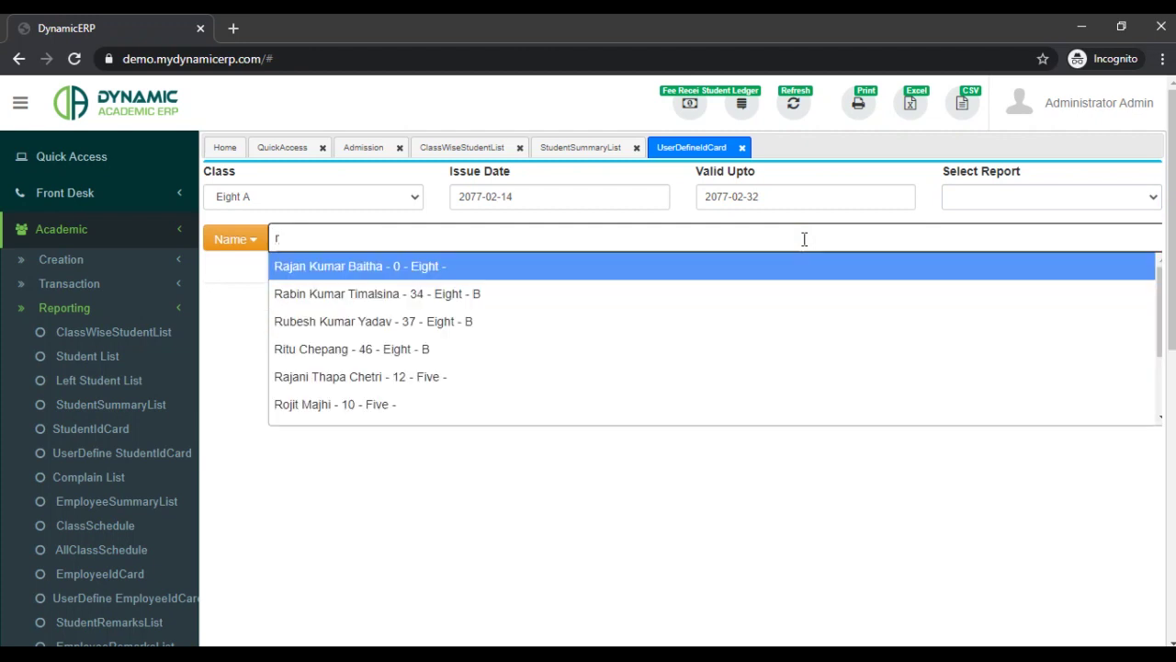
pyautogui.click(548, 266)
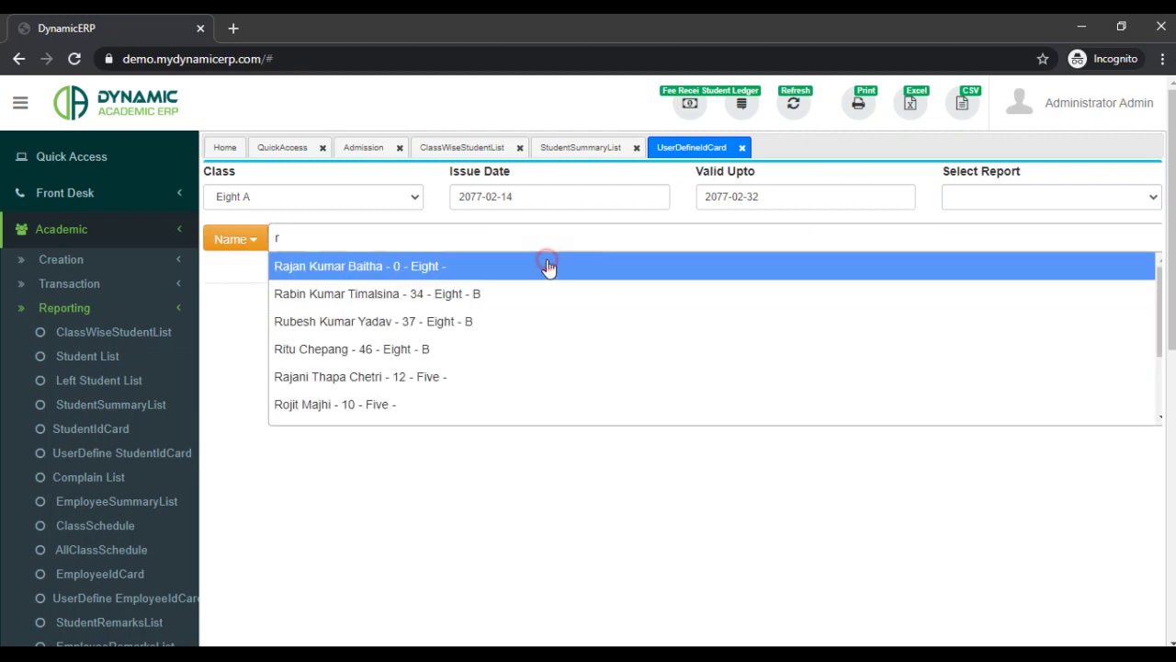
pyautogui.click(1011, 201)
pyautogui.click(974, 229)
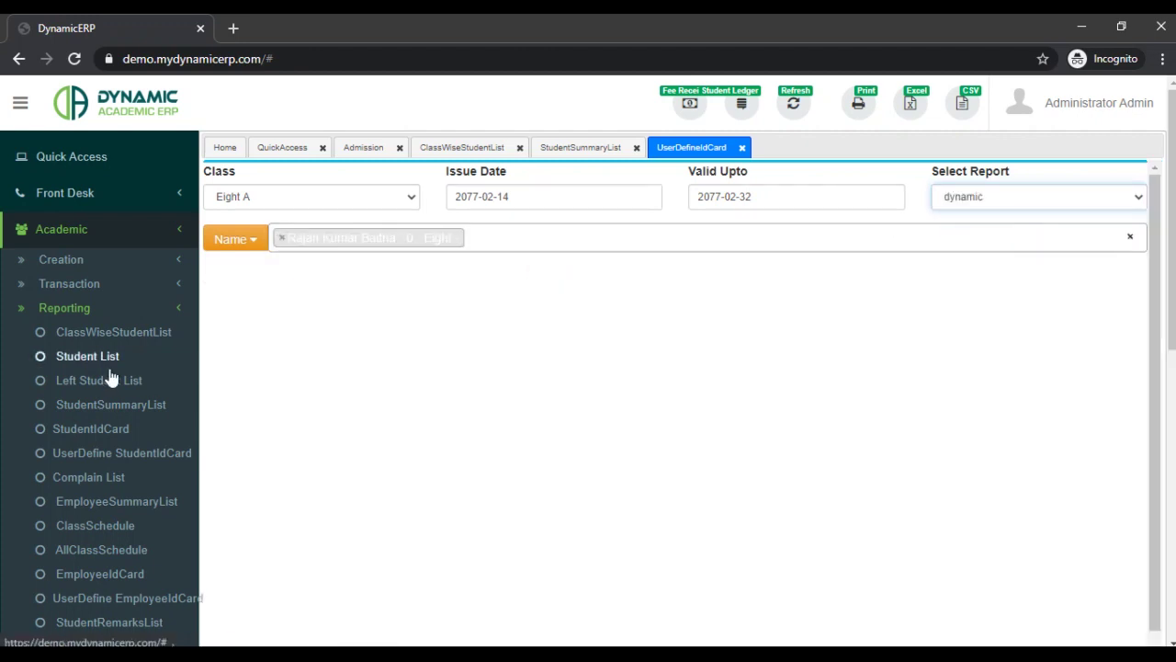
pyautogui.scroll(-1, 110, 377)
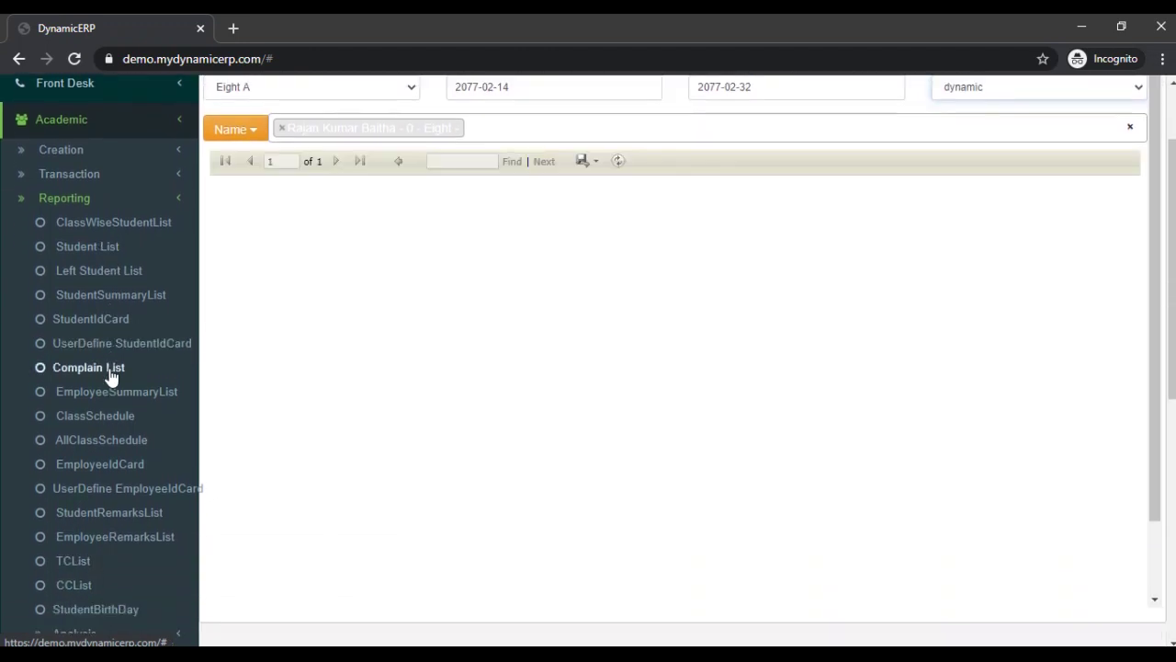
pyautogui.scroll(1, 110, 377)
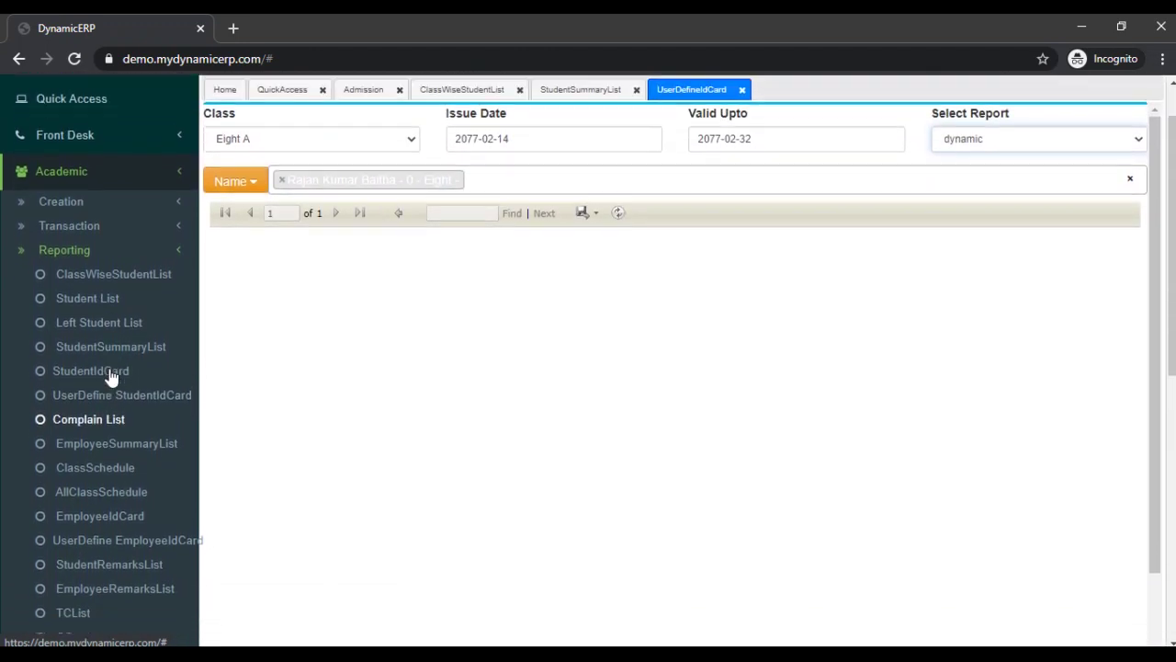
pyautogui.scroll(-1, 111, 377)
pyautogui.scroll(-2, 110, 379)
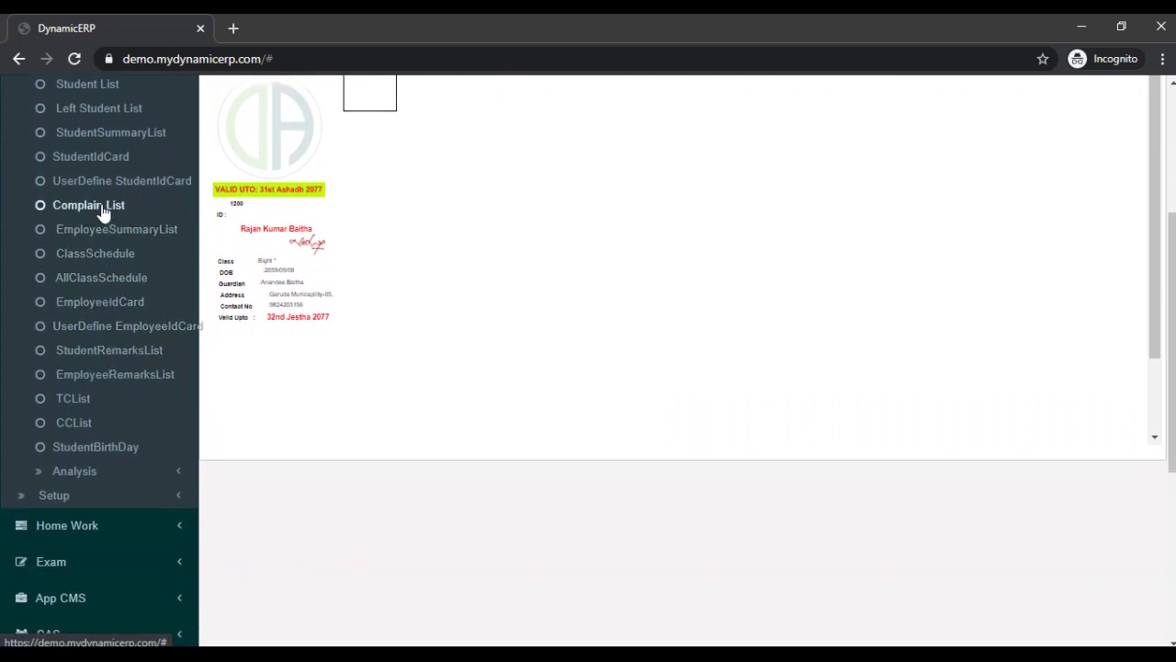
# Open the ClassSchedule report, generate the Normal schedule for class Ten B and look over its weekly periods.
pyautogui.click(92, 256)
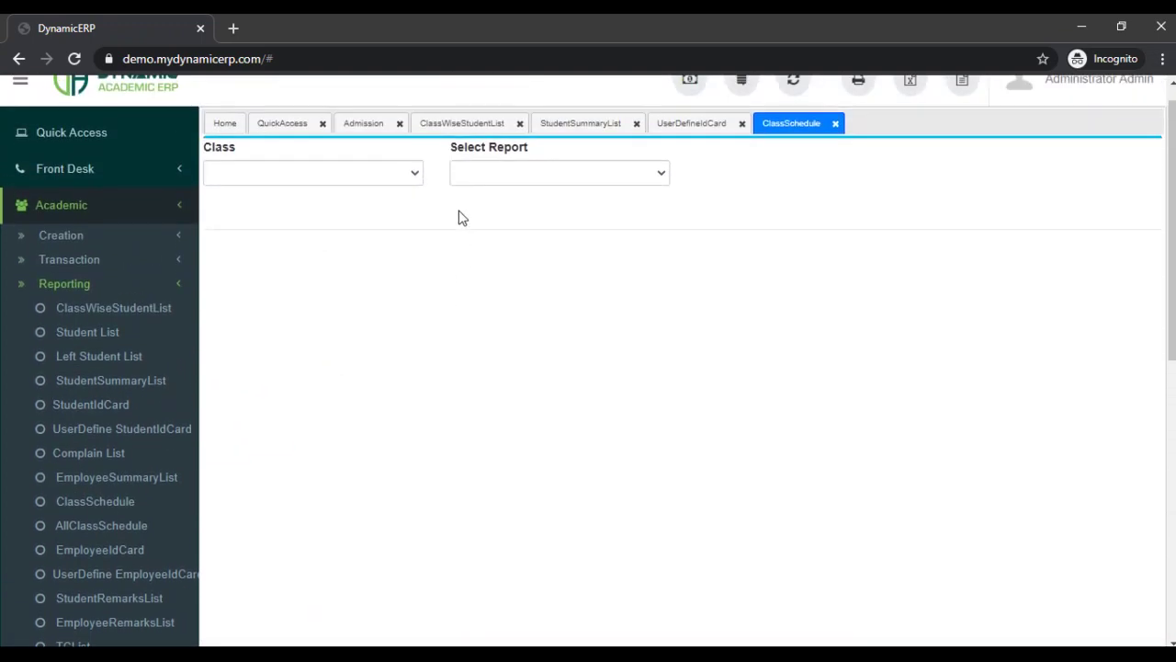
pyautogui.click(417, 287)
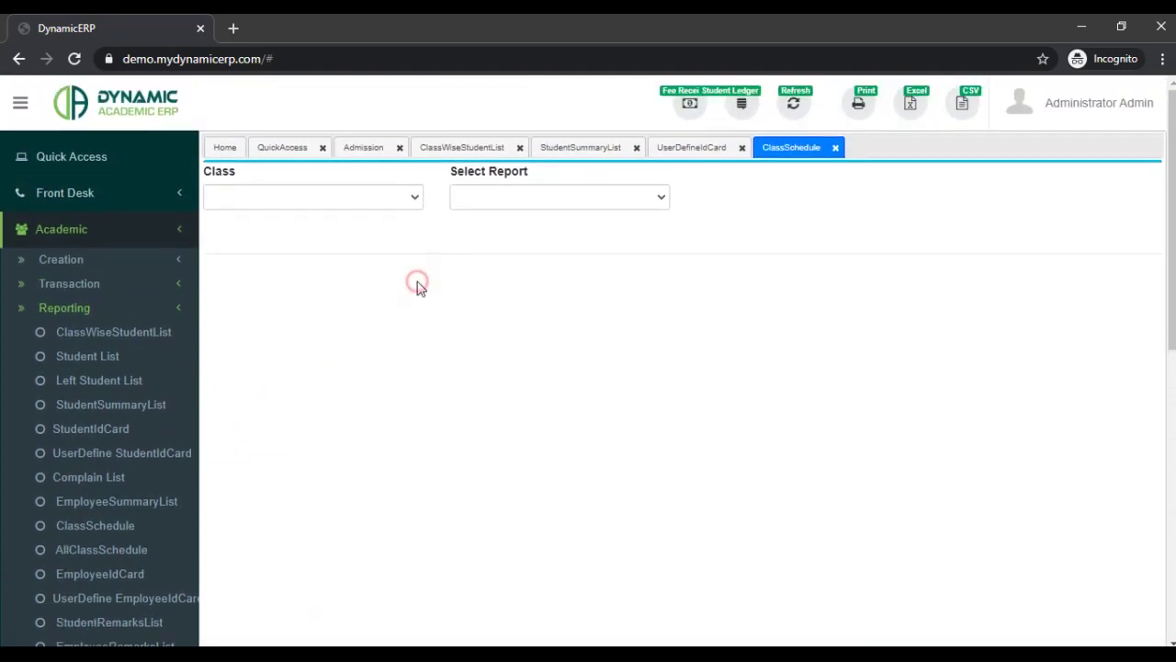
pyautogui.click(412, 199)
pyautogui.moveTo(415, 267); pyautogui.dragTo(416, 400)
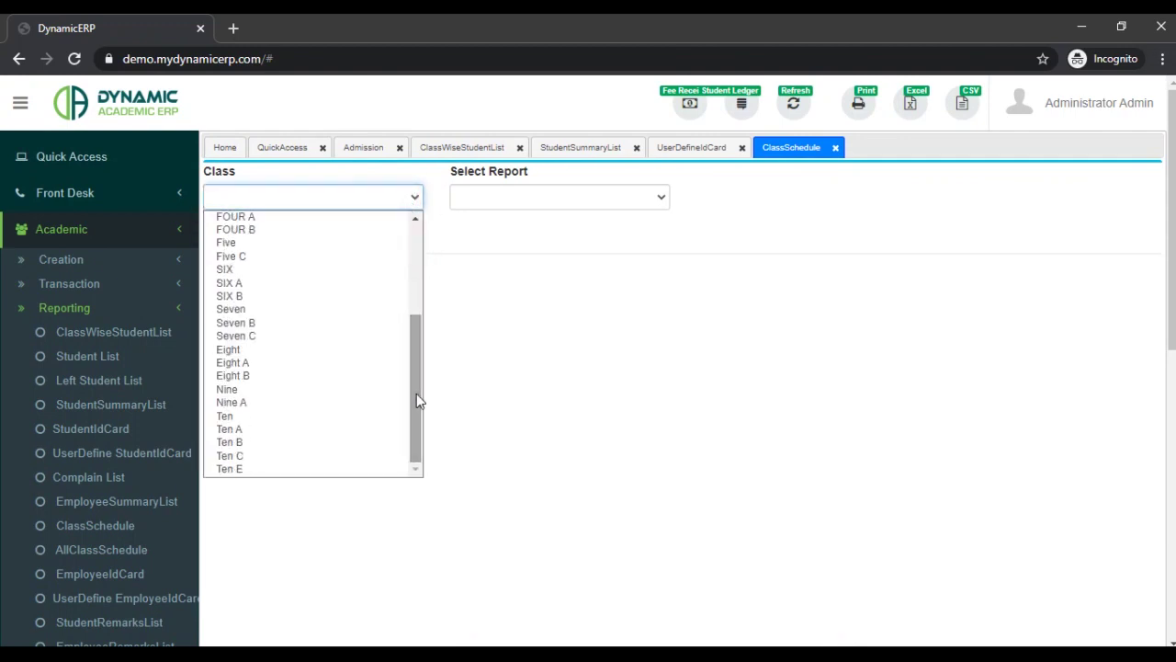
pyautogui.click(296, 442)
pyautogui.click(622, 196)
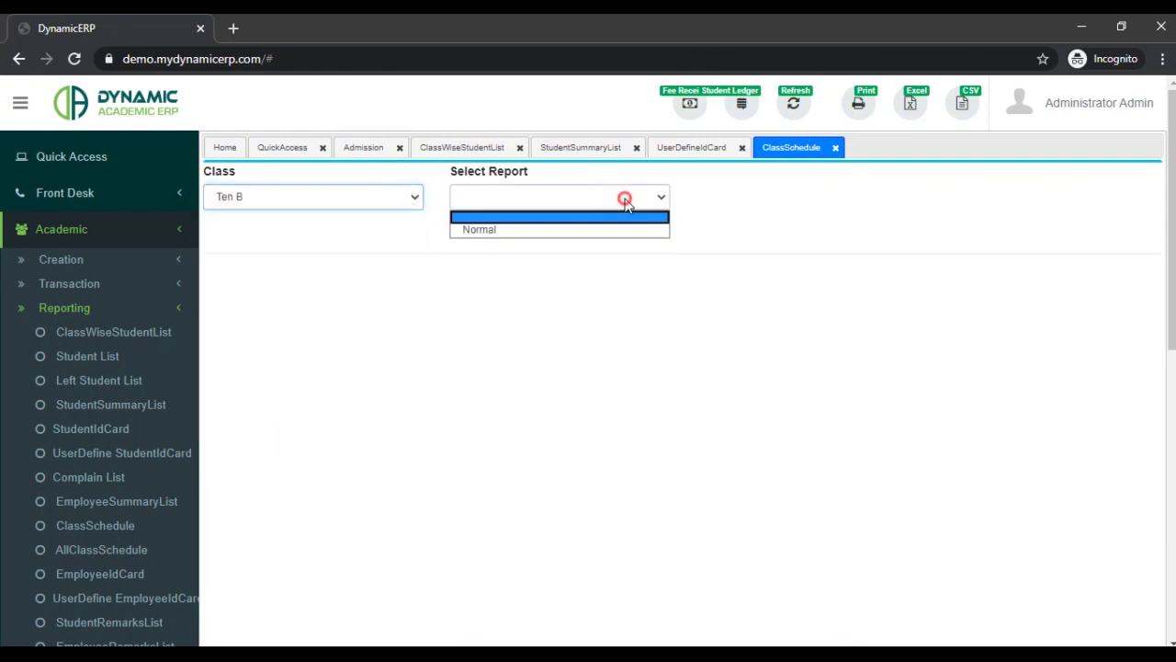
pyautogui.click(569, 234)
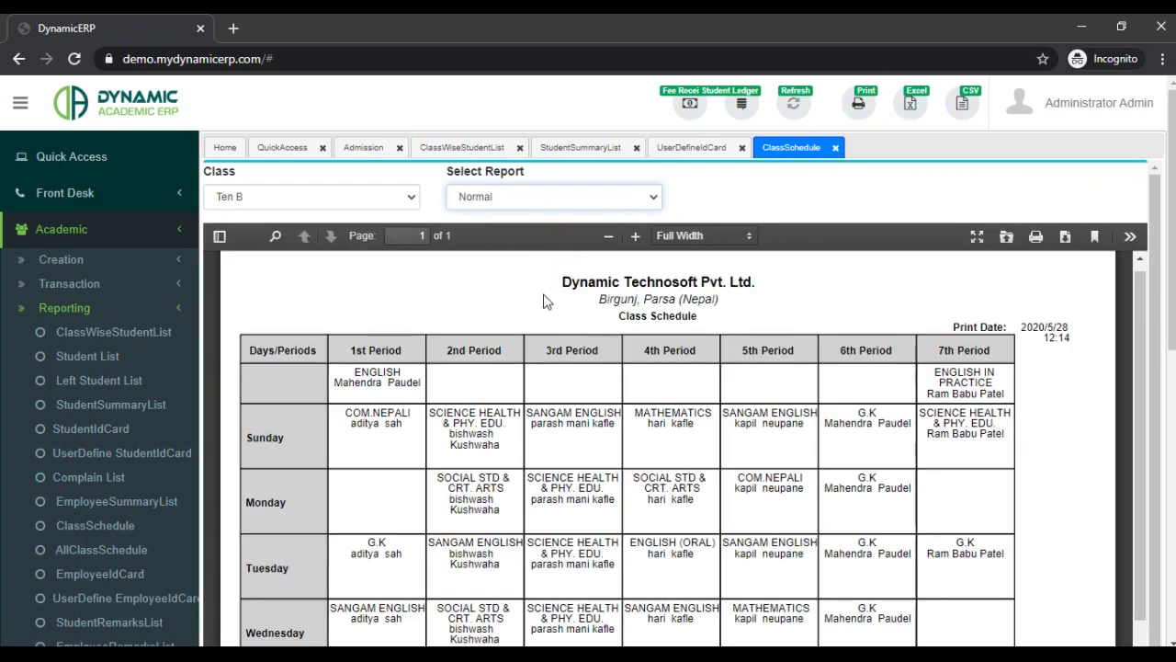
pyautogui.scroll(-3, 540, 335)
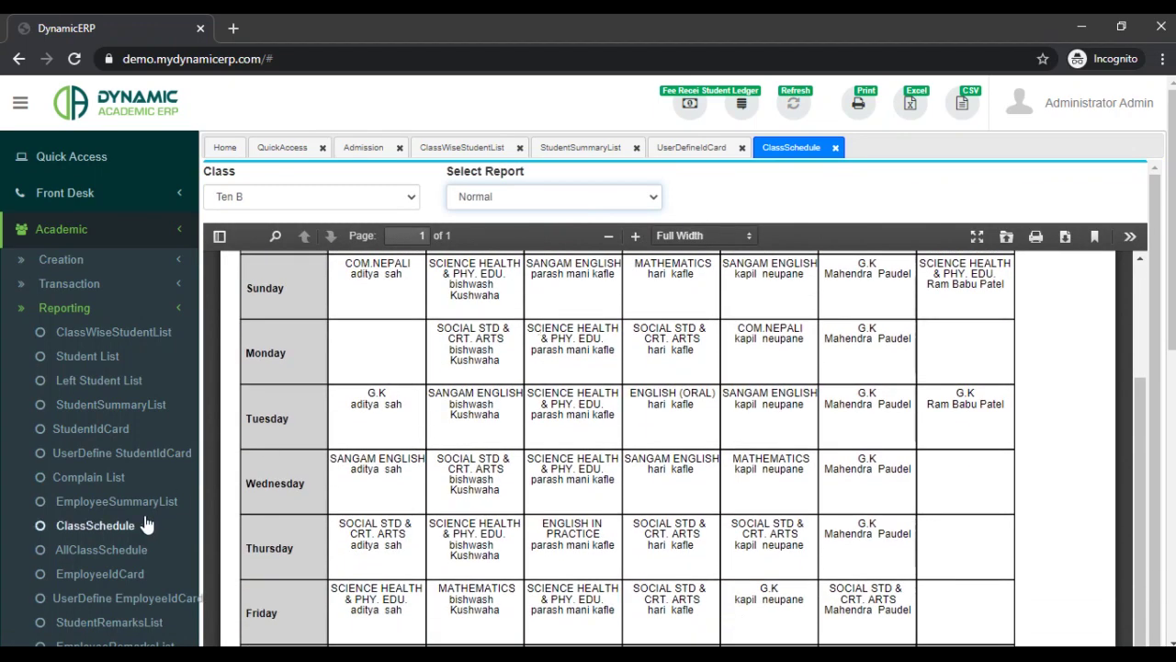
# Look through the remaining Academic Reporting entries down to StudentBirthDay and expand the Analysis reports.
pyautogui.scroll(-2, 145, 522)
pyautogui.scroll(-1, 145, 522)
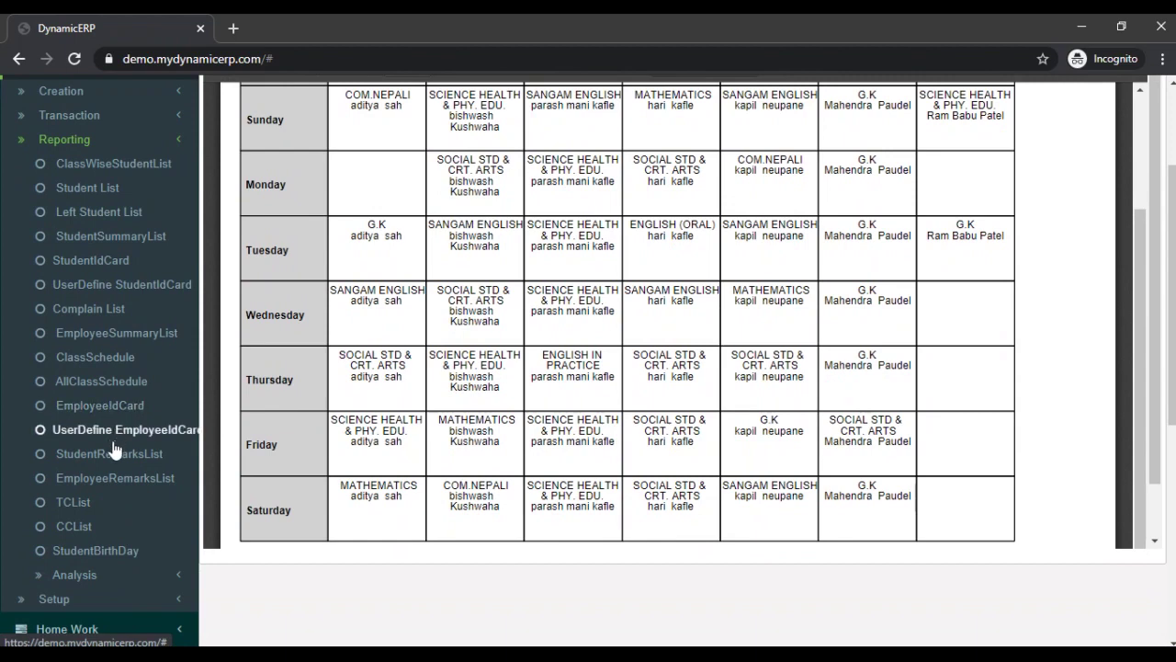
pyautogui.scroll(-1, 100, 483)
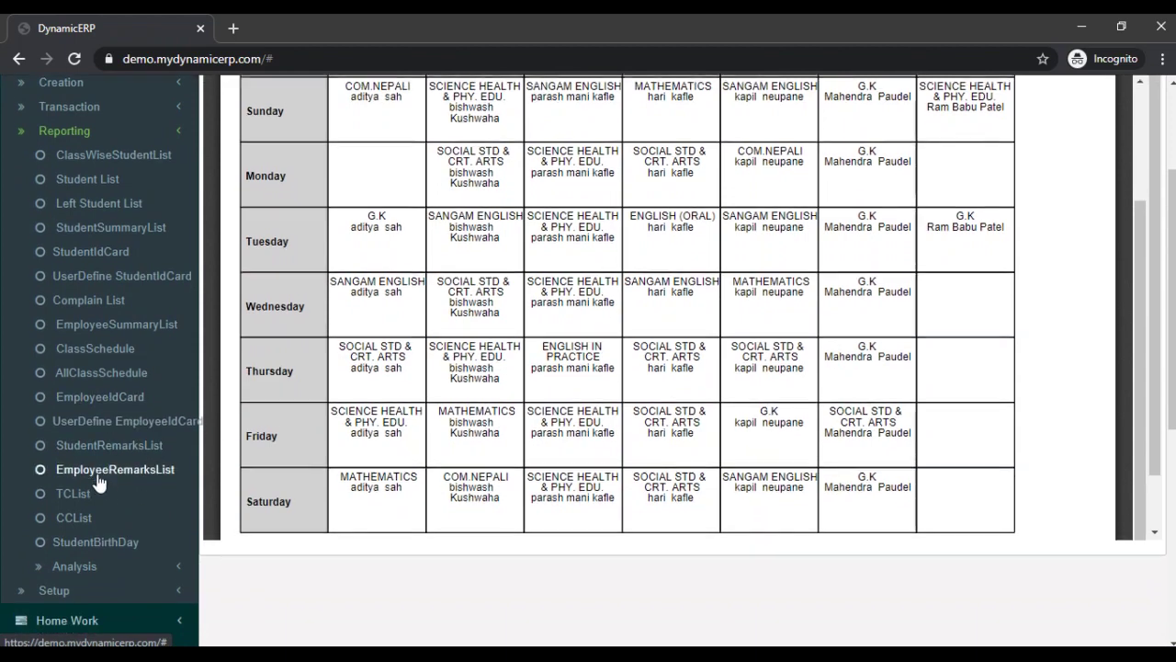
pyautogui.scroll(-1, 99, 483)
pyautogui.scroll(-1, 81, 499)
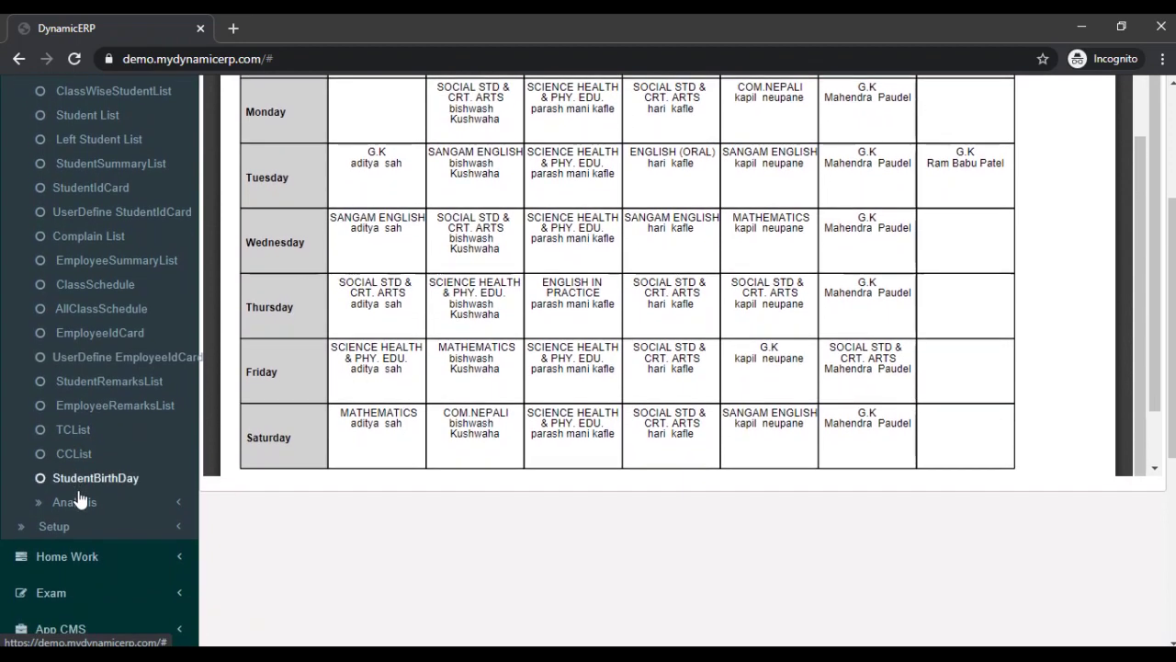
pyautogui.click(82, 501)
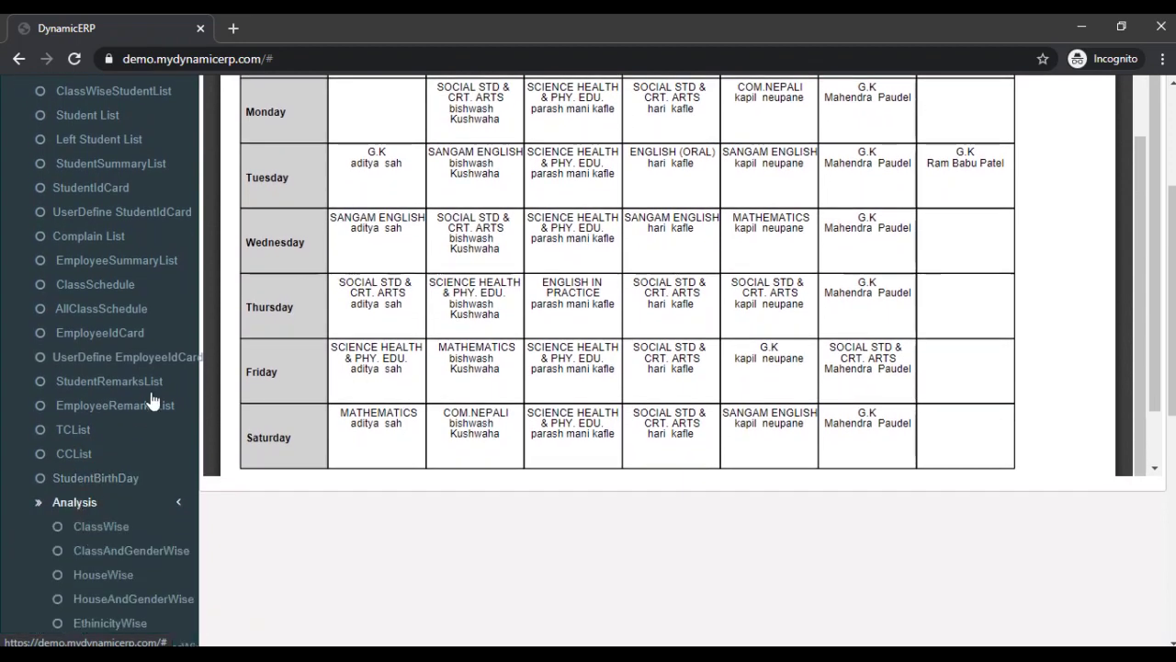
pyautogui.scroll(-3, 151, 400)
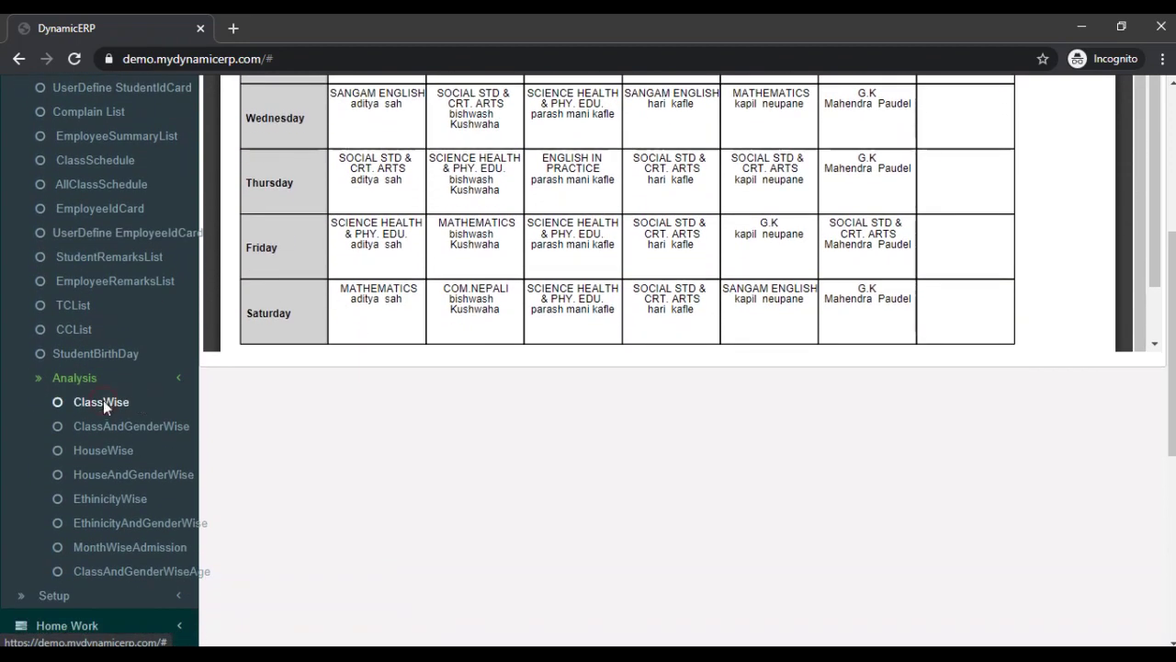
# Open the ClassWise and ClassAndGenderWise analysis reports and generate the ClassWise BarChart in the ClassWise report.
pyautogui.click(104, 402)
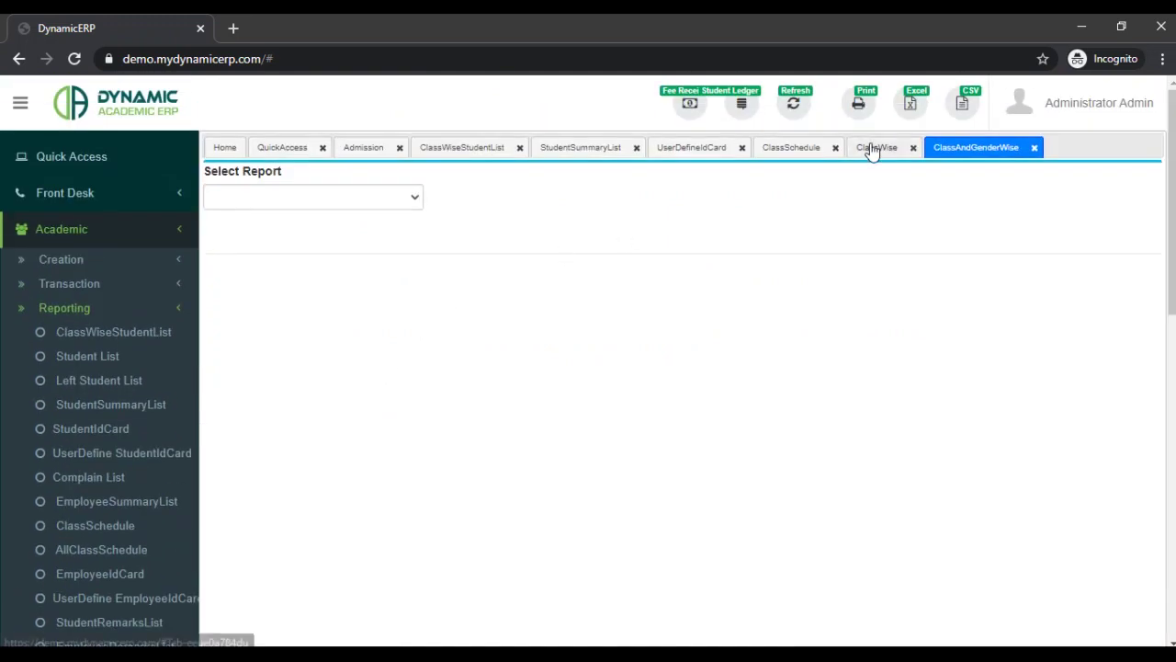
pyautogui.click(872, 147)
pyautogui.click(408, 200)
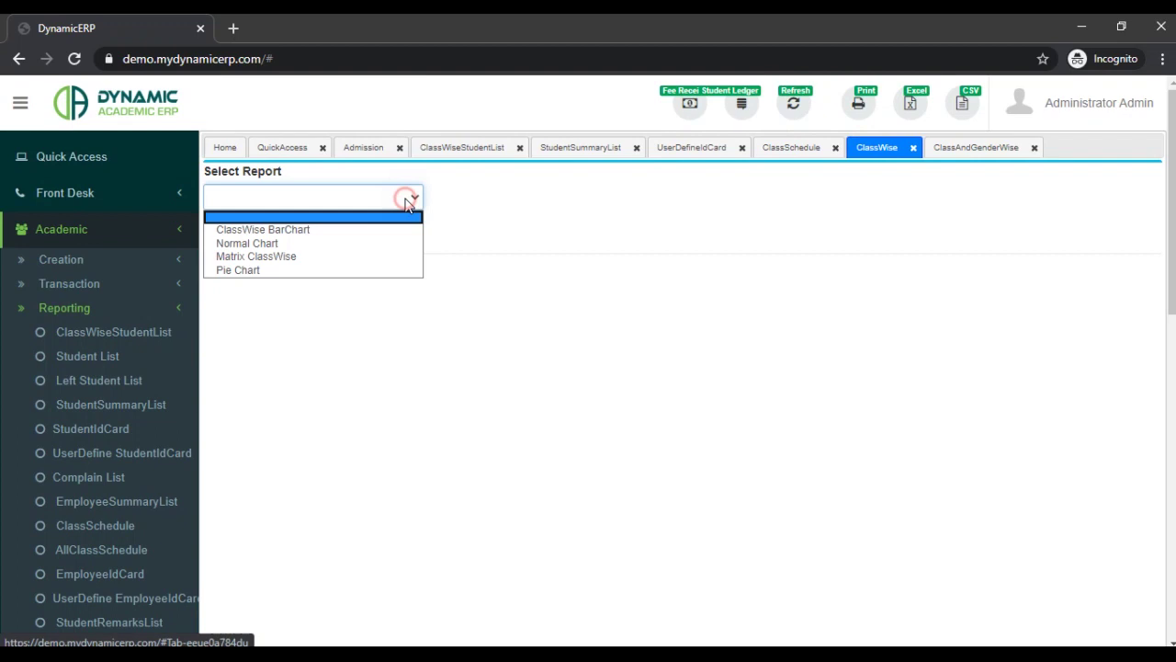
pyautogui.click(334, 230)
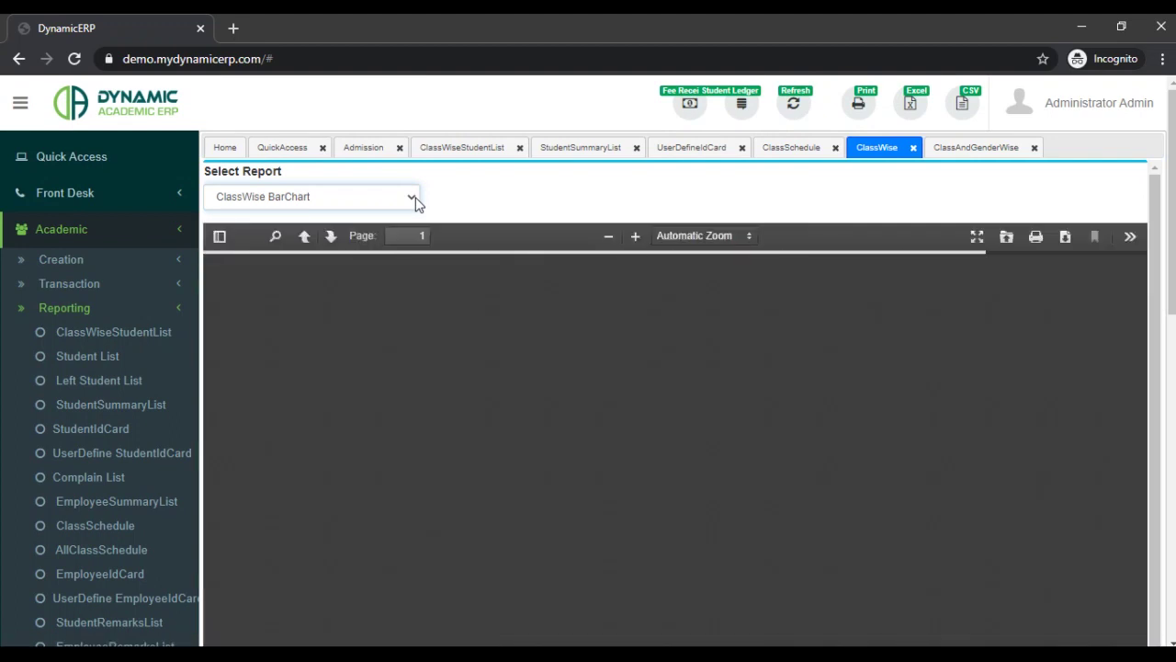
pyautogui.scroll(-3, 499, 335)
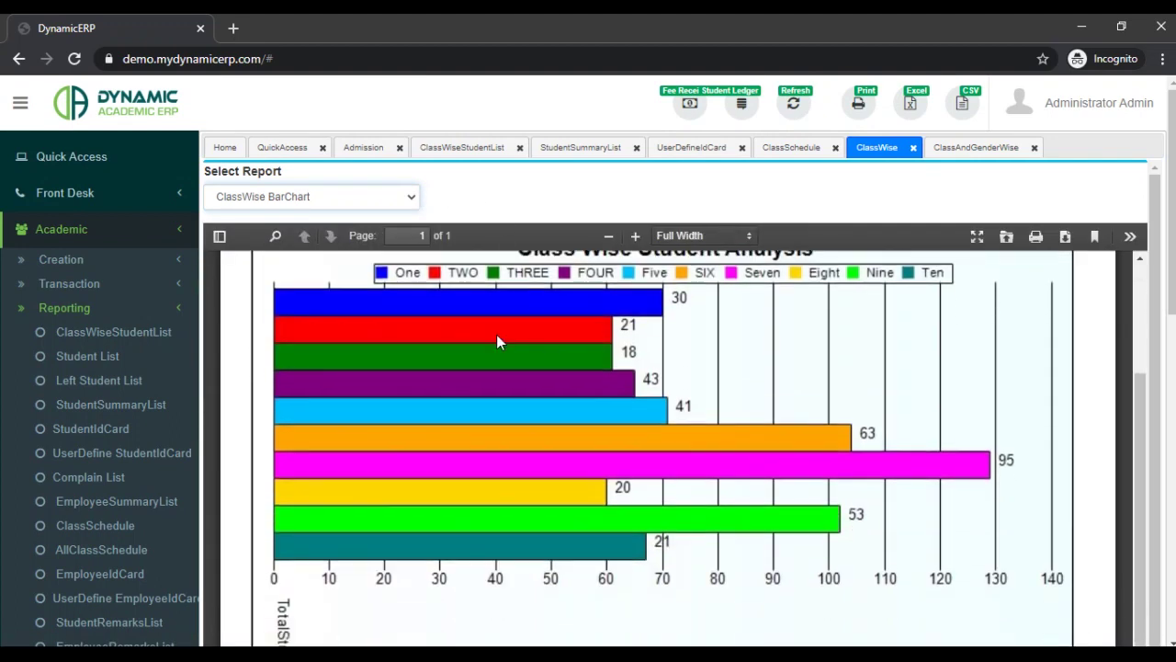
# Change the ClassWise report to the Pie Chart format and look over the class shares.
pyautogui.click(408, 199)
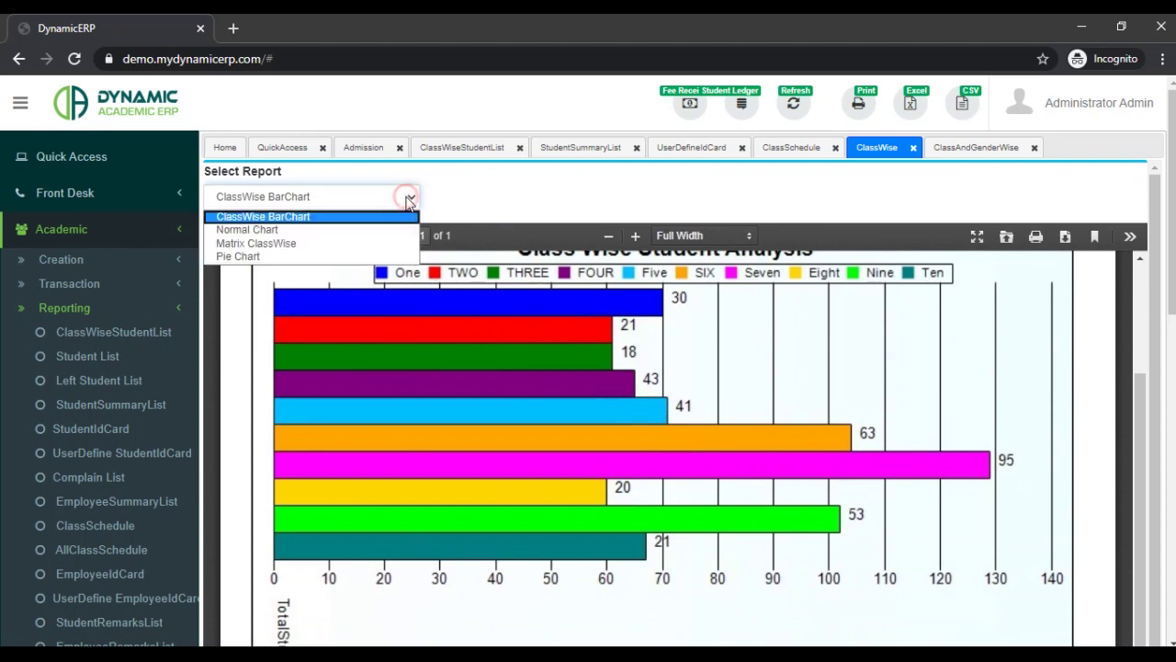
pyautogui.click(287, 257)
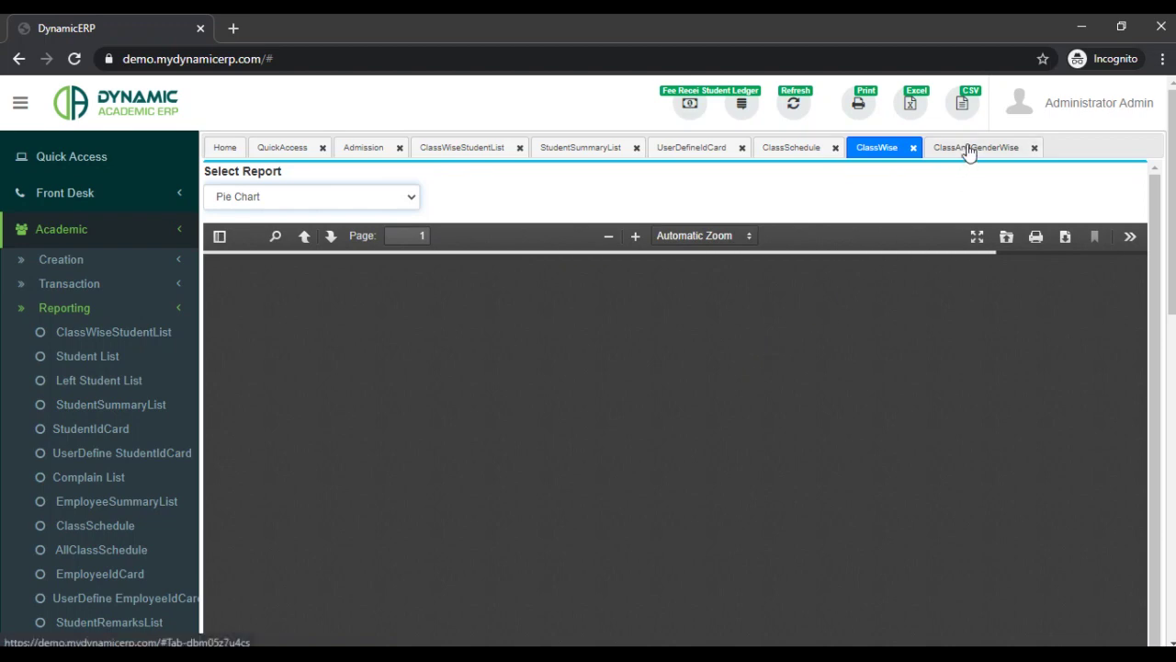
pyautogui.scroll(-2, 778, 488)
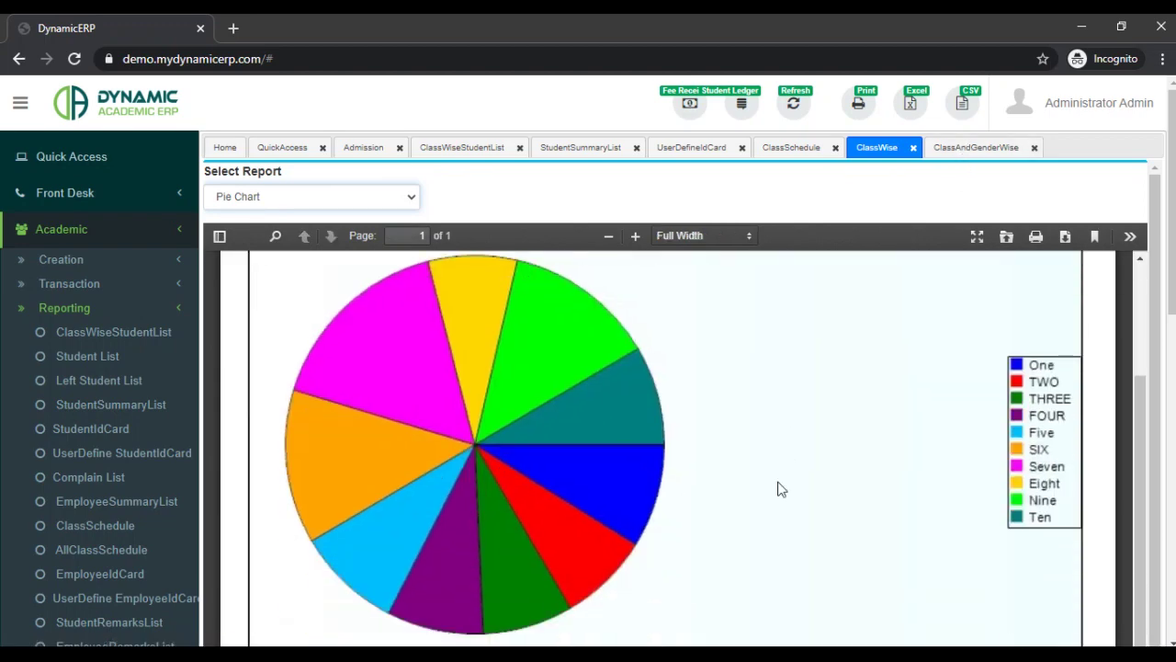
# Generate the Normal Chart in the ClassAndGenderWise report and examine the male and female bars for each class.
pyautogui.click(974, 149)
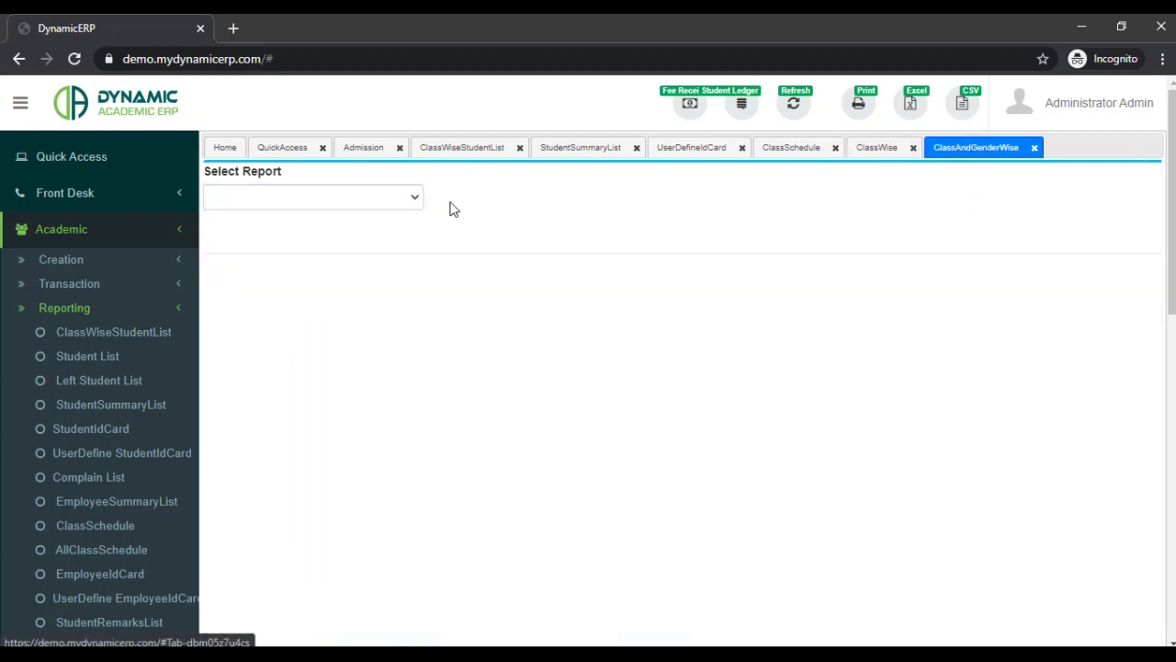
pyautogui.click(416, 202)
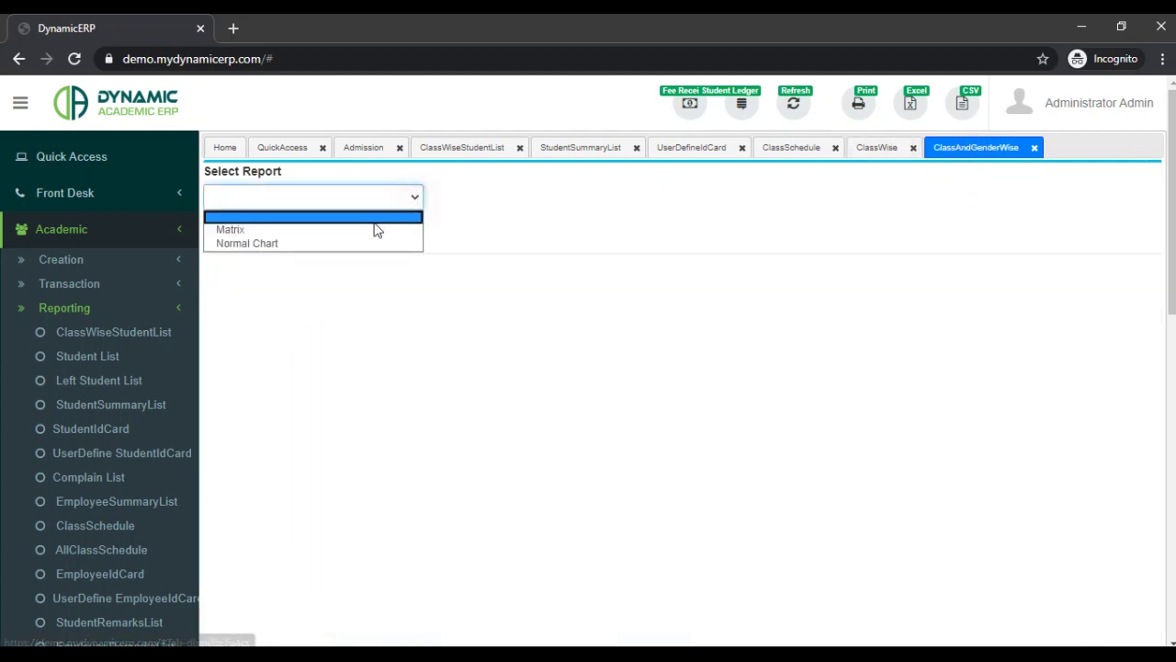
pyautogui.click(323, 248)
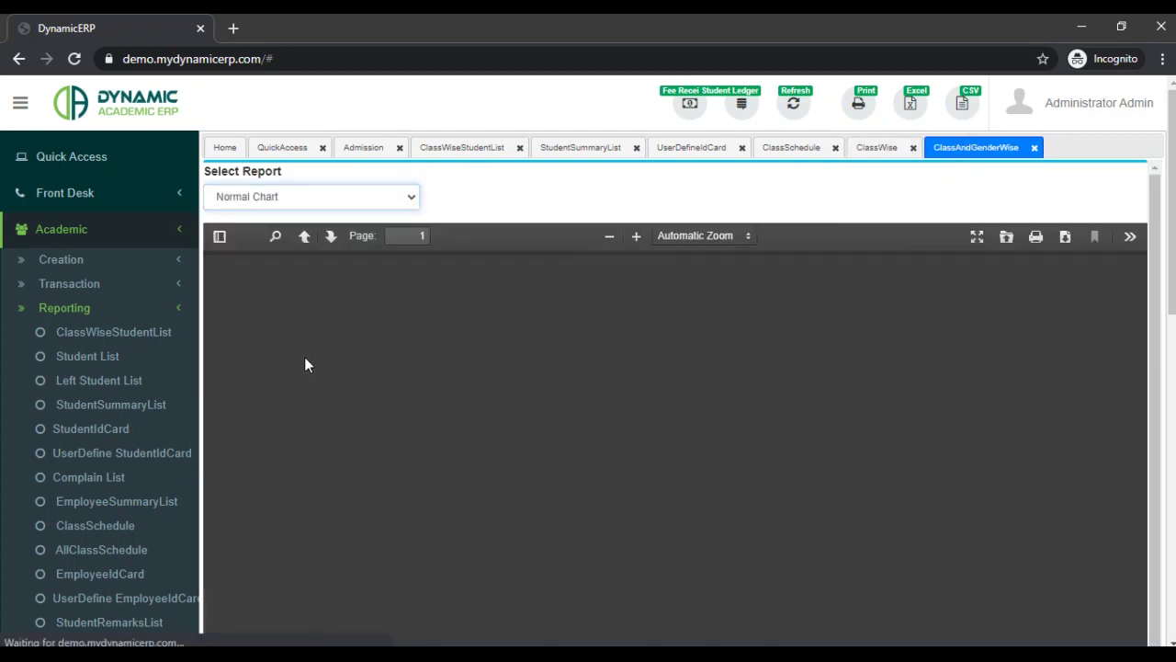
pyautogui.scroll(-1, 272, 427)
pyautogui.scroll(-2, 167, 483)
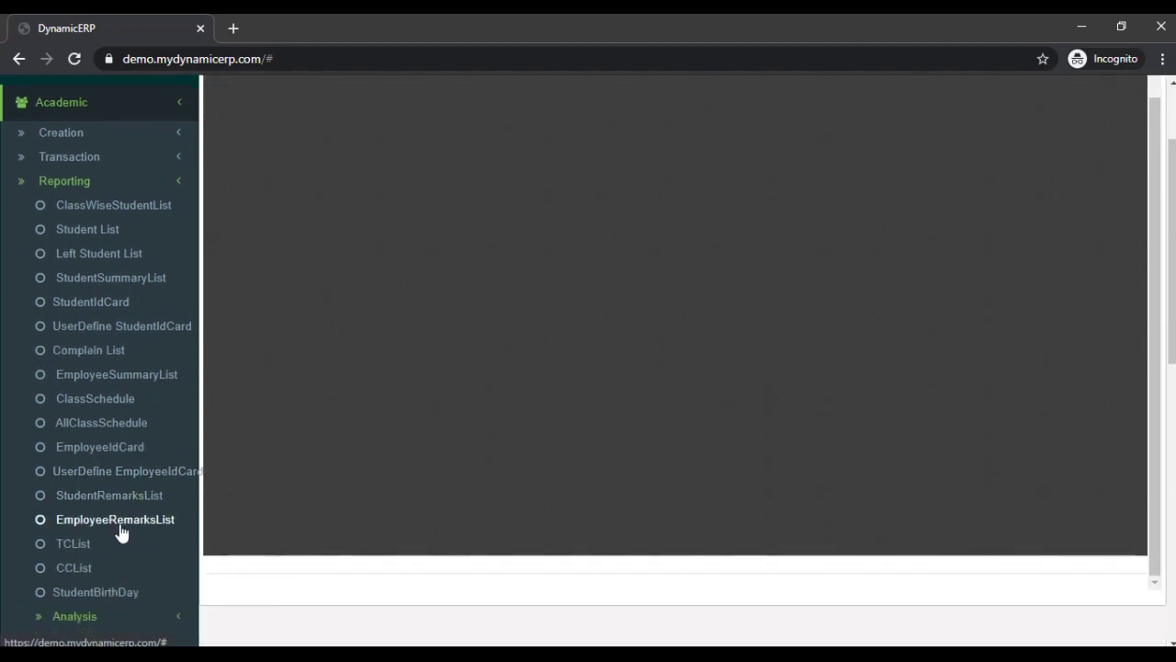
pyautogui.scroll(-3, 118, 529)
pyautogui.scroll(-1, 119, 533)
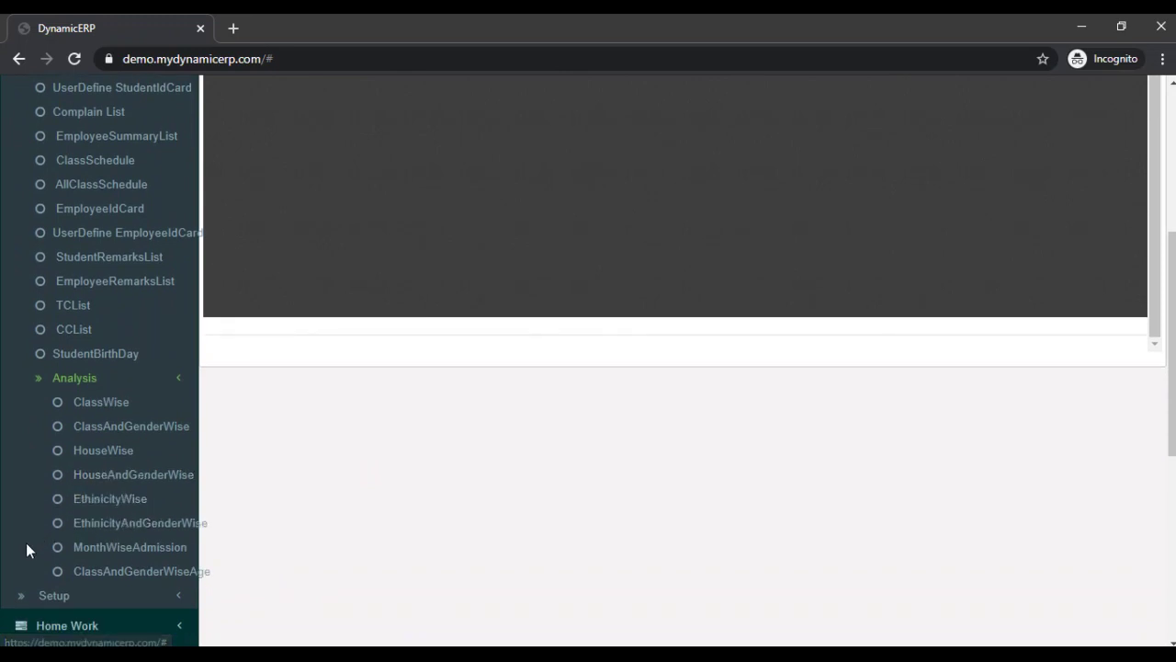
pyautogui.click(121, 575)
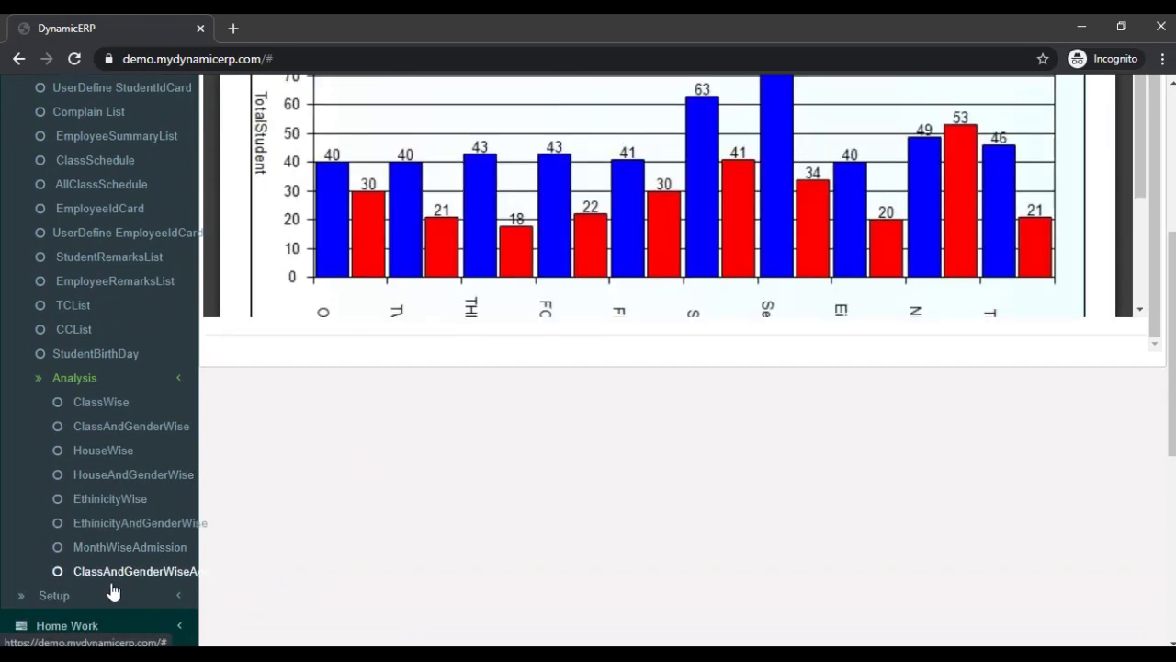
pyautogui.scroll(1, 432, 418)
pyautogui.scroll(-3, 432, 418)
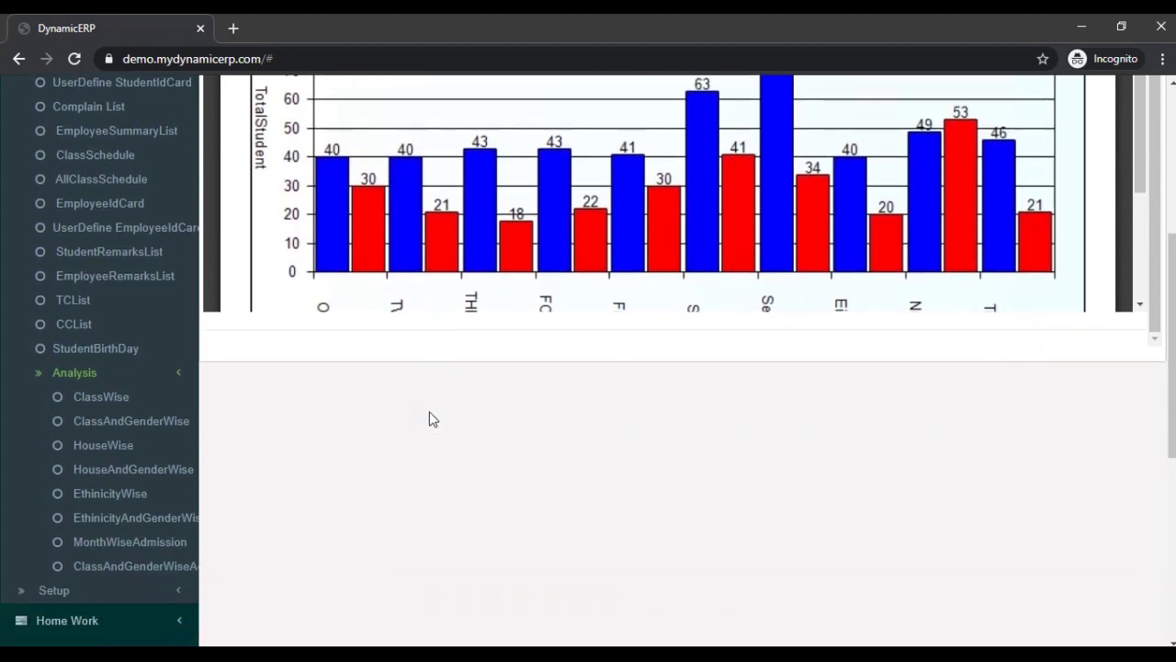
pyautogui.scroll(4, 432, 418)
pyautogui.scroll(1, 432, 418)
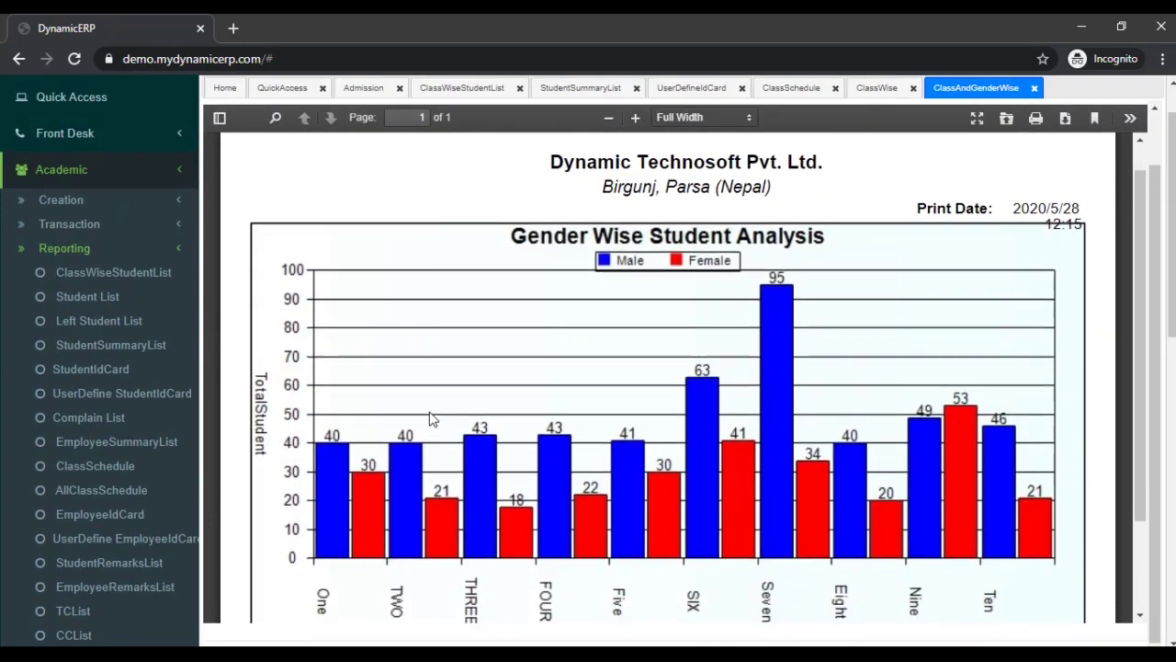
# Expand the Academic module's Setup section and look through its entries.
pyautogui.scroll(-3, 431, 418)
pyautogui.scroll(-2, 429, 418)
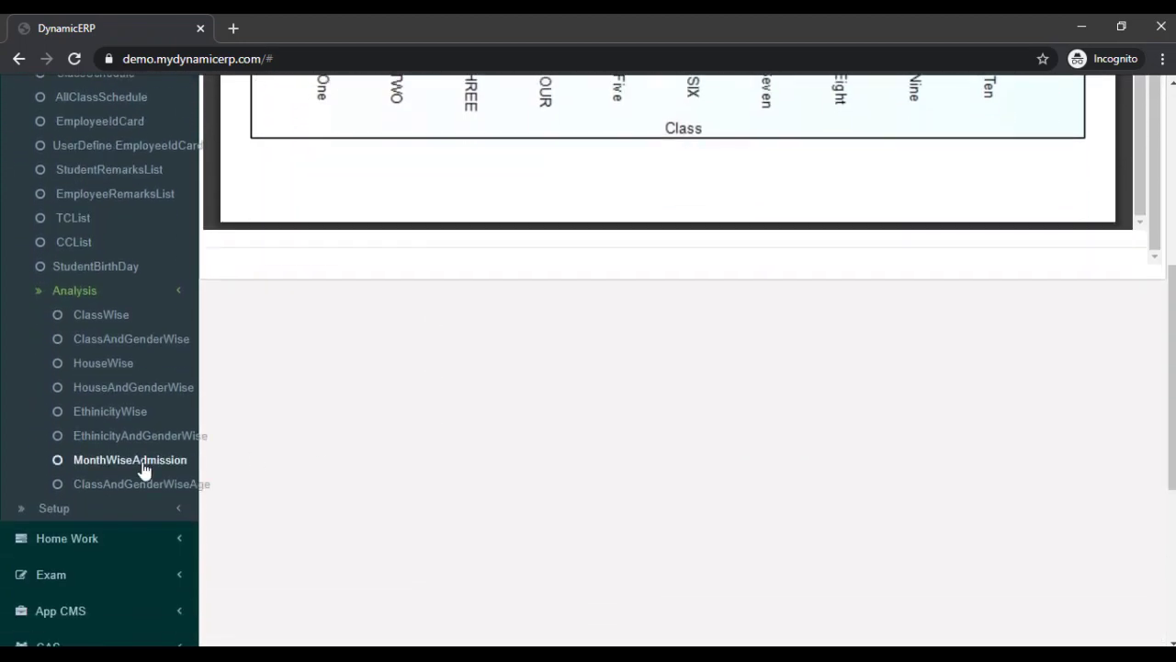
pyautogui.scroll(-1, 138, 472)
pyautogui.click(55, 461)
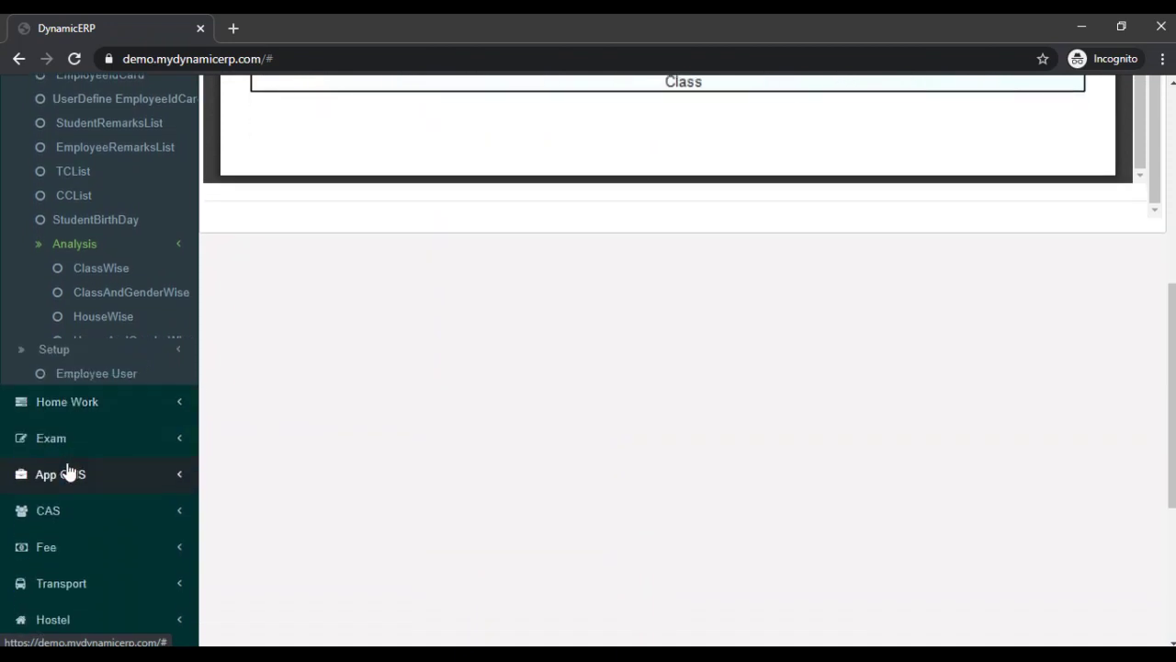
pyautogui.scroll(2, 69, 470)
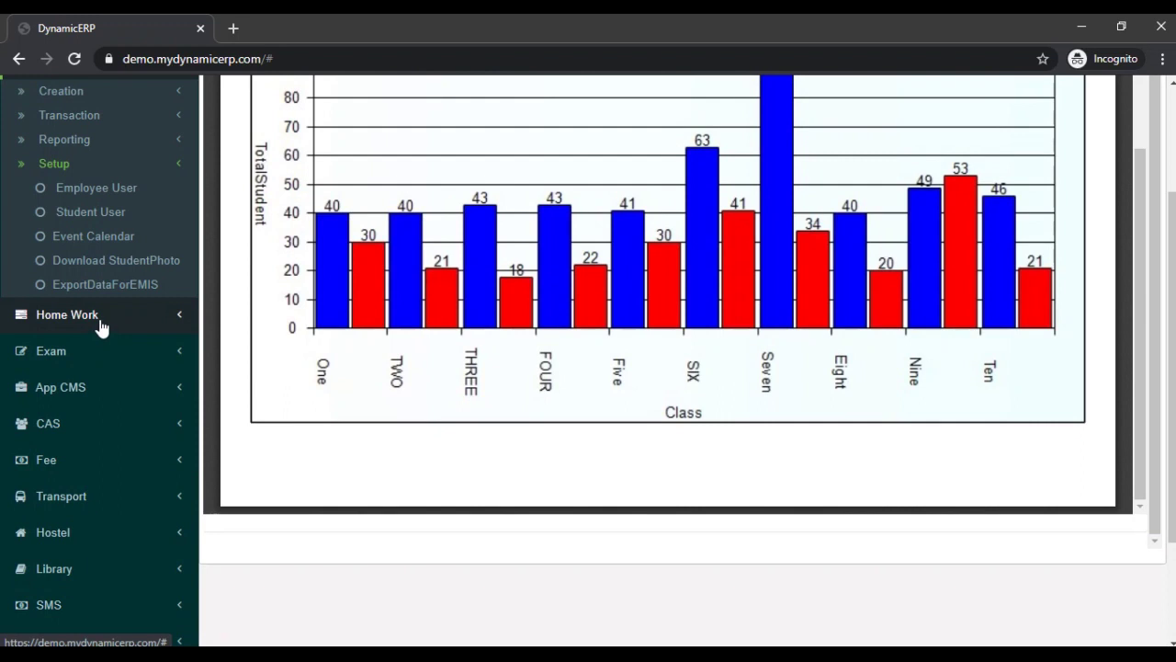
# Open the Home Work module and look through its Transaction and Reporting entries.
pyautogui.click(101, 322)
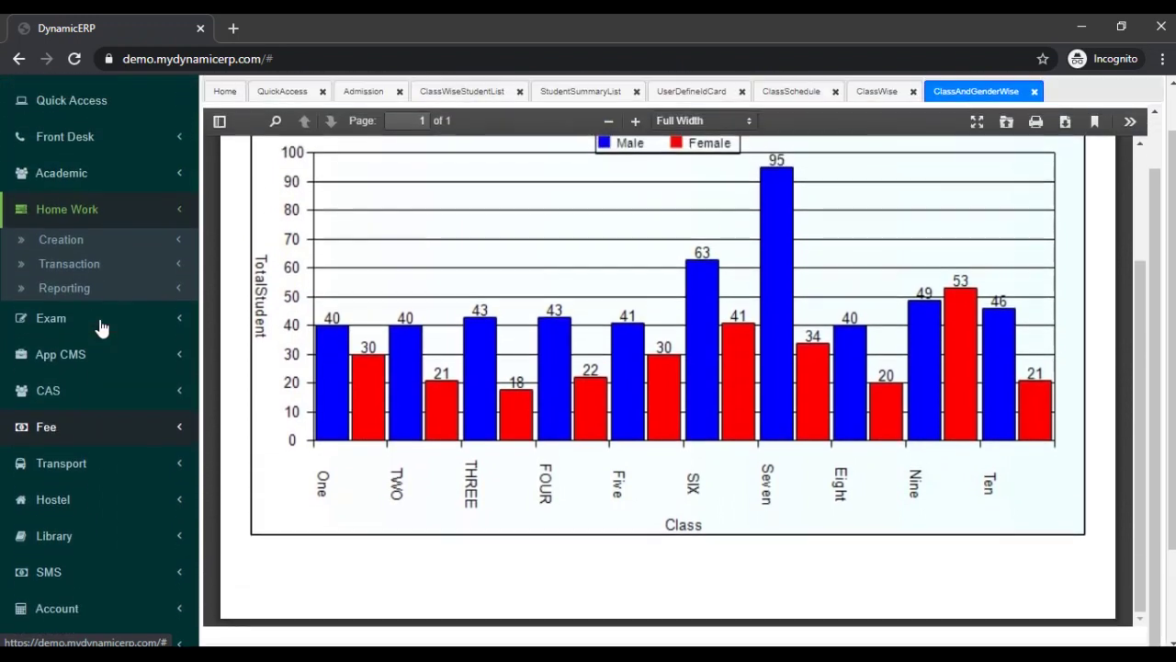
pyautogui.click(72, 271)
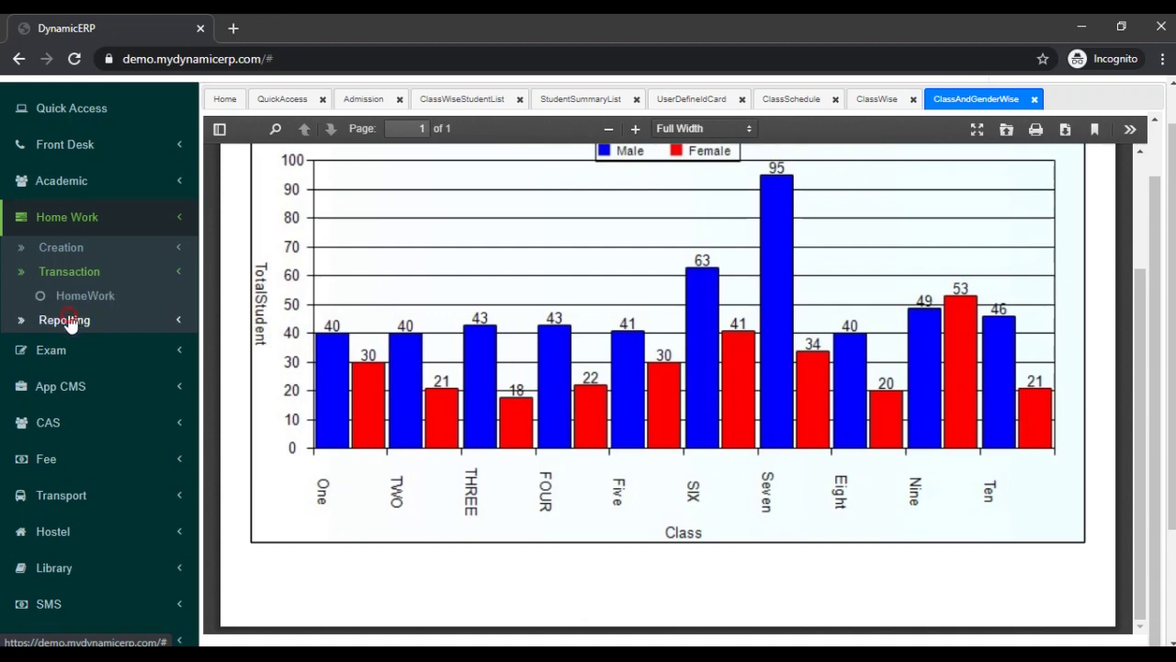
pyautogui.click(69, 322)
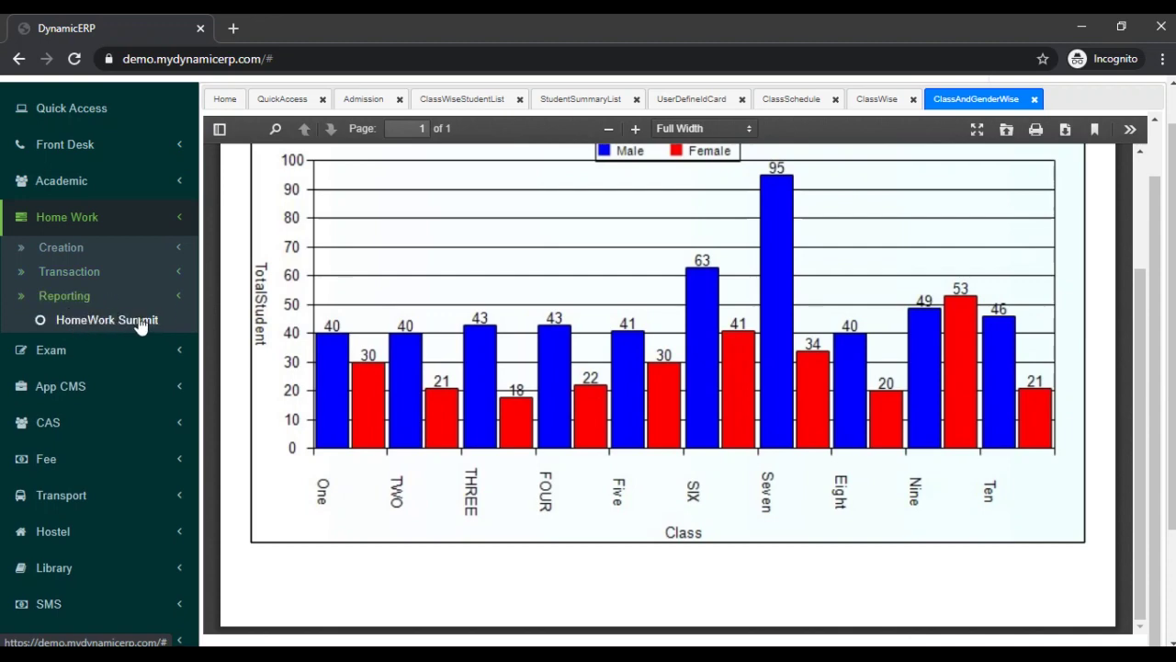
# Open the HomeWork Summit report, load homework from 2077/02/01 for the teacher matching "par" and look through the records.
pyautogui.click(85, 319)
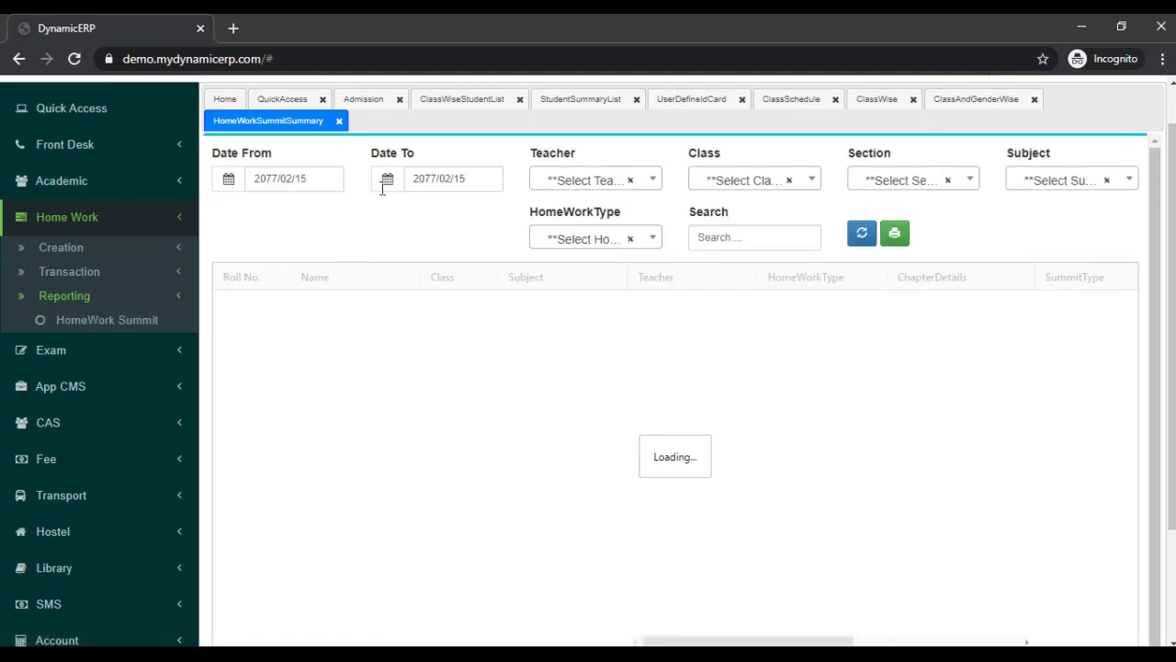
pyautogui.click(326, 179)
pyautogui.click(385, 252)
pyautogui.click(652, 184)
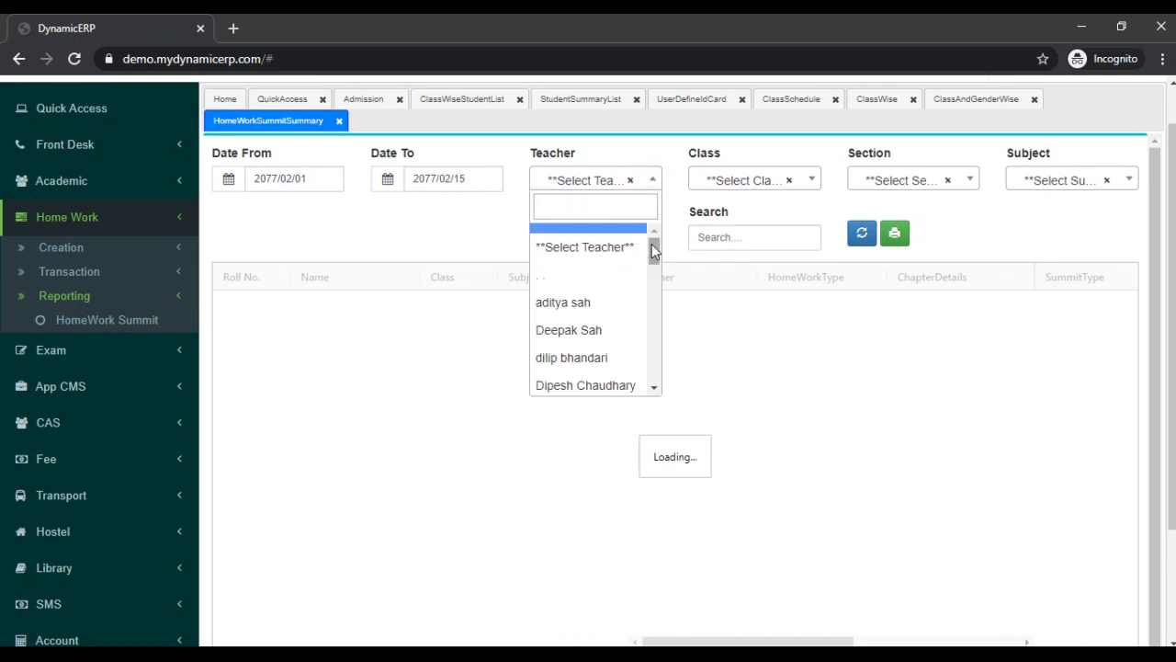
pyautogui.write('par')
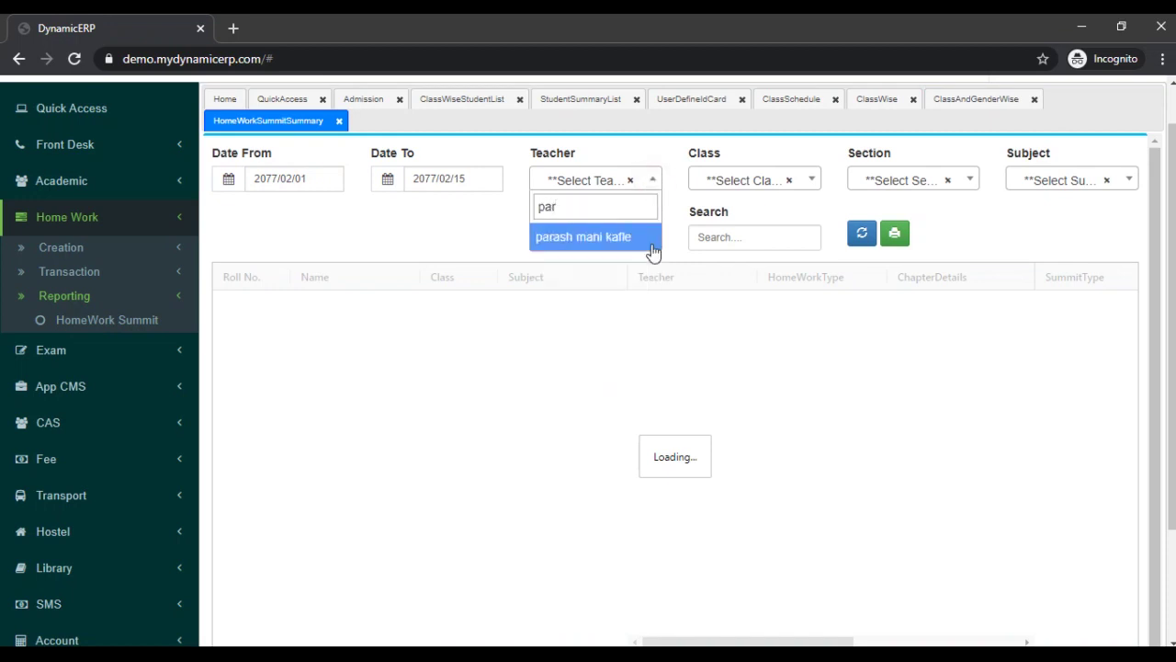
pyautogui.click(643, 237)
pyautogui.click(862, 233)
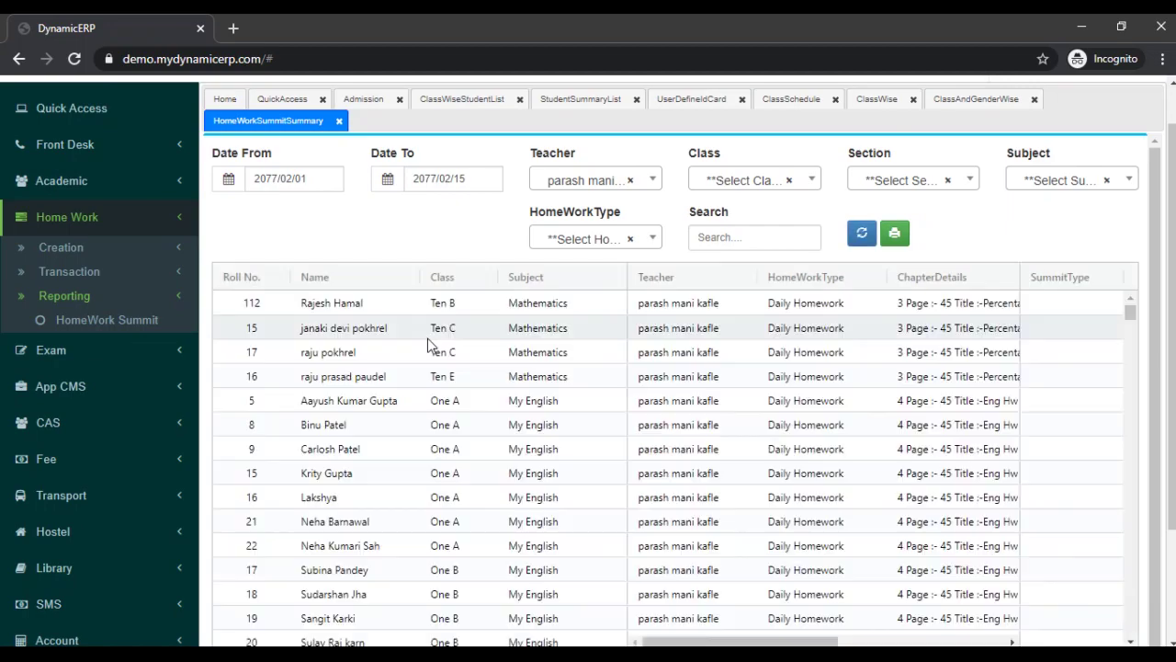
pyautogui.scroll(-5, 590, 441)
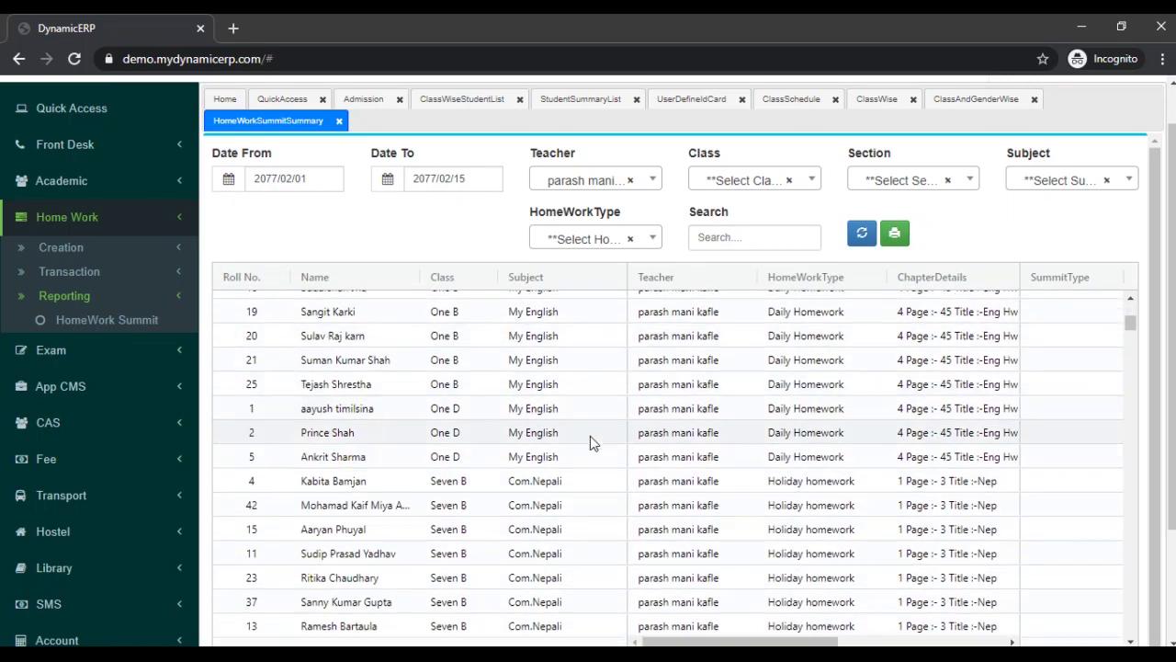
pyautogui.scroll(-2, 590, 436)
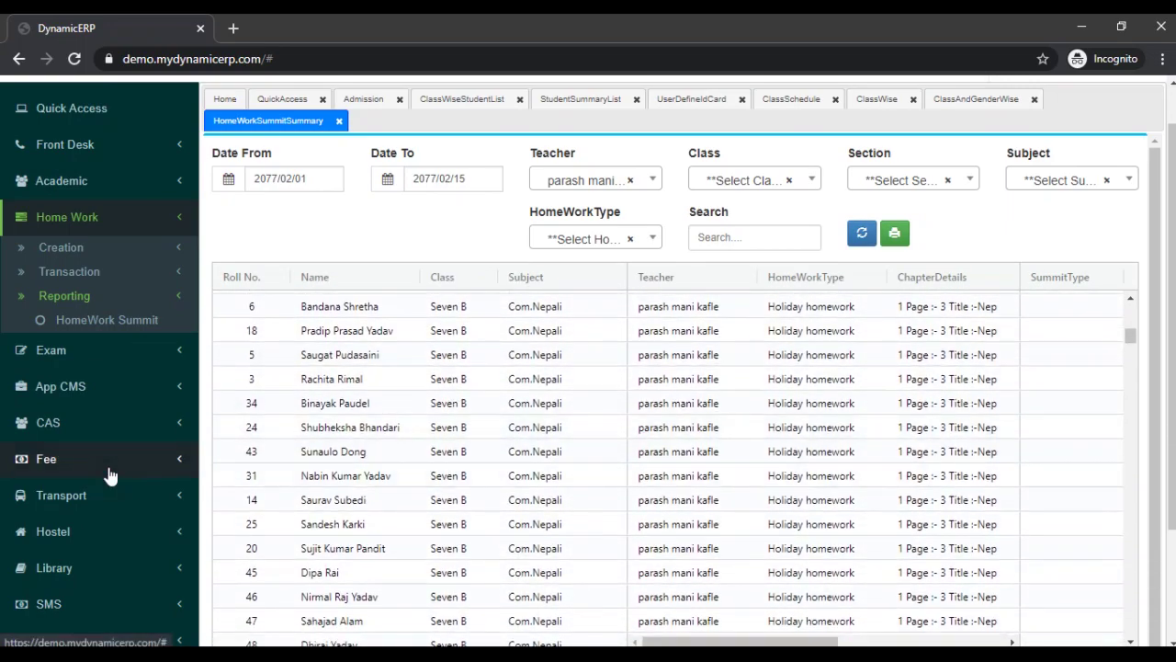
# Open the Exam module and look through its Creation and Transaction entries.
pyautogui.scroll(-1, 108, 474)
pyautogui.click(92, 320)
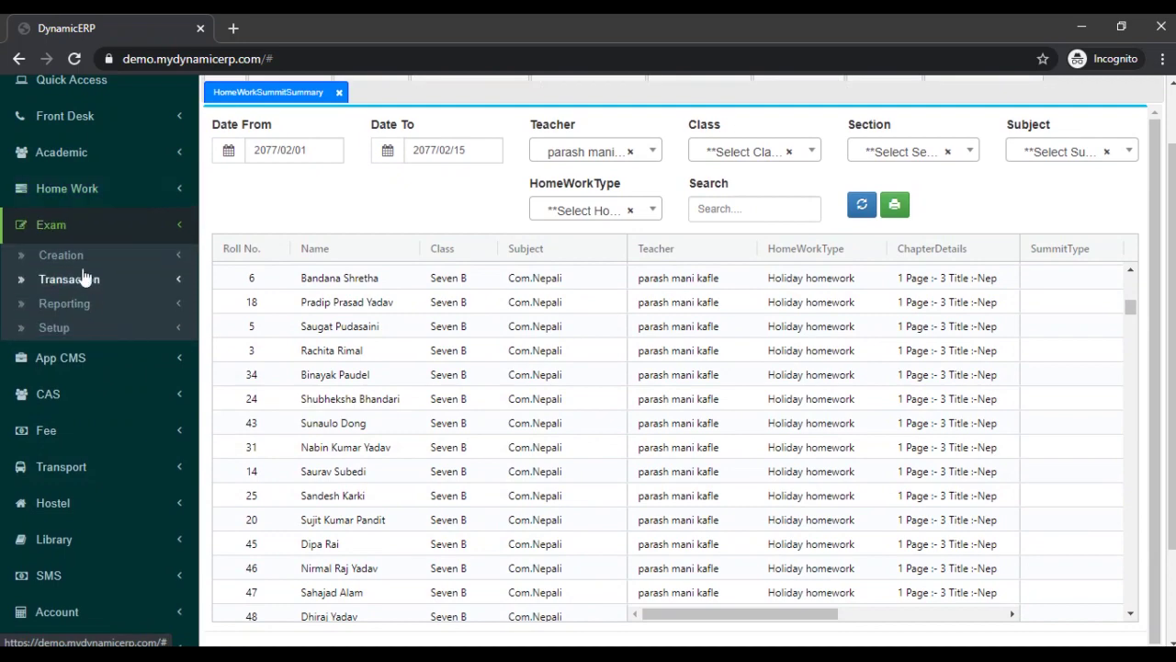
pyautogui.click(67, 257)
pyautogui.scroll(-1, 69, 257)
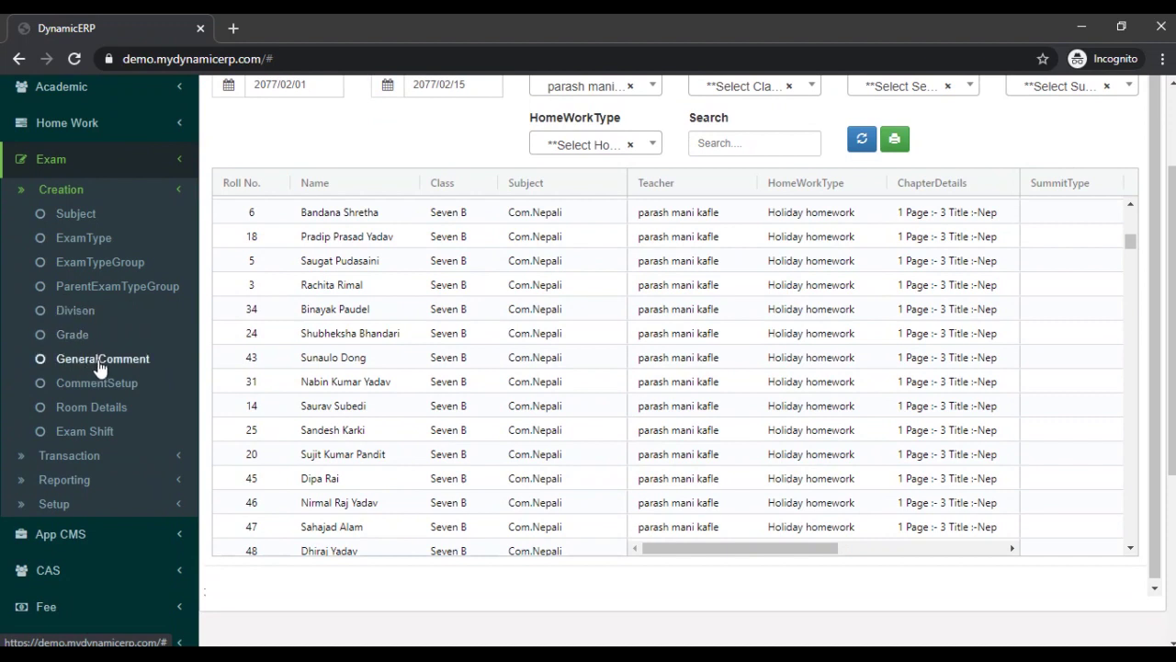
pyautogui.click(79, 457)
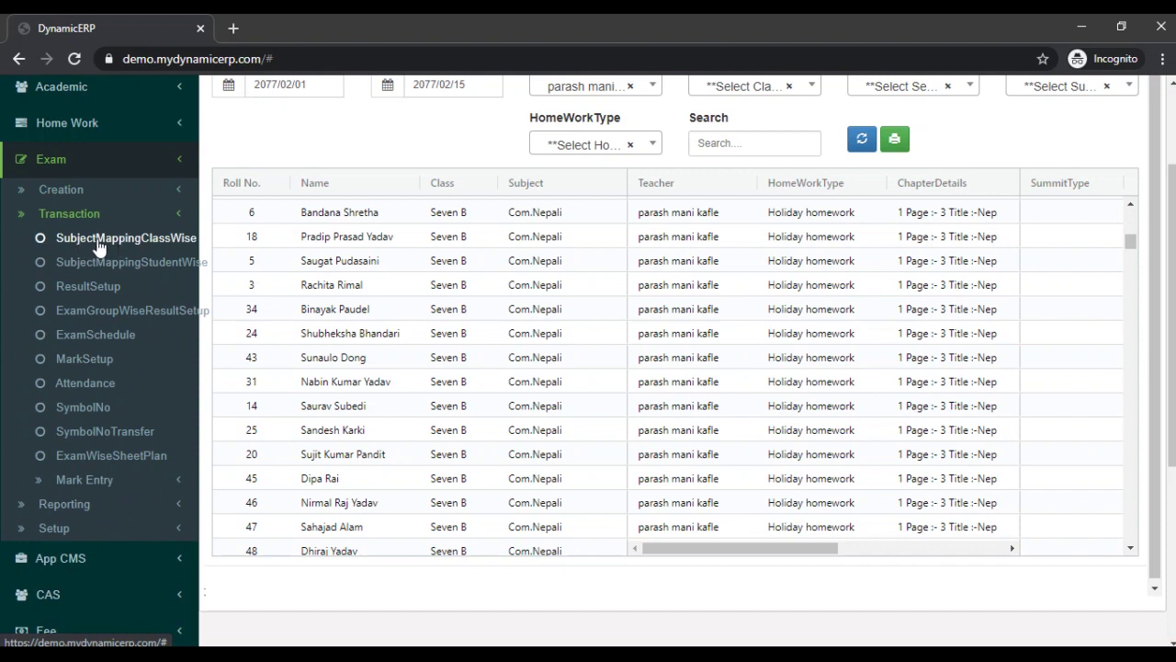
# Open the Exam module's SubjectMappingClassWise form, load class Eight and review its subjects, paper types and optional settings.
pyautogui.click(99, 245)
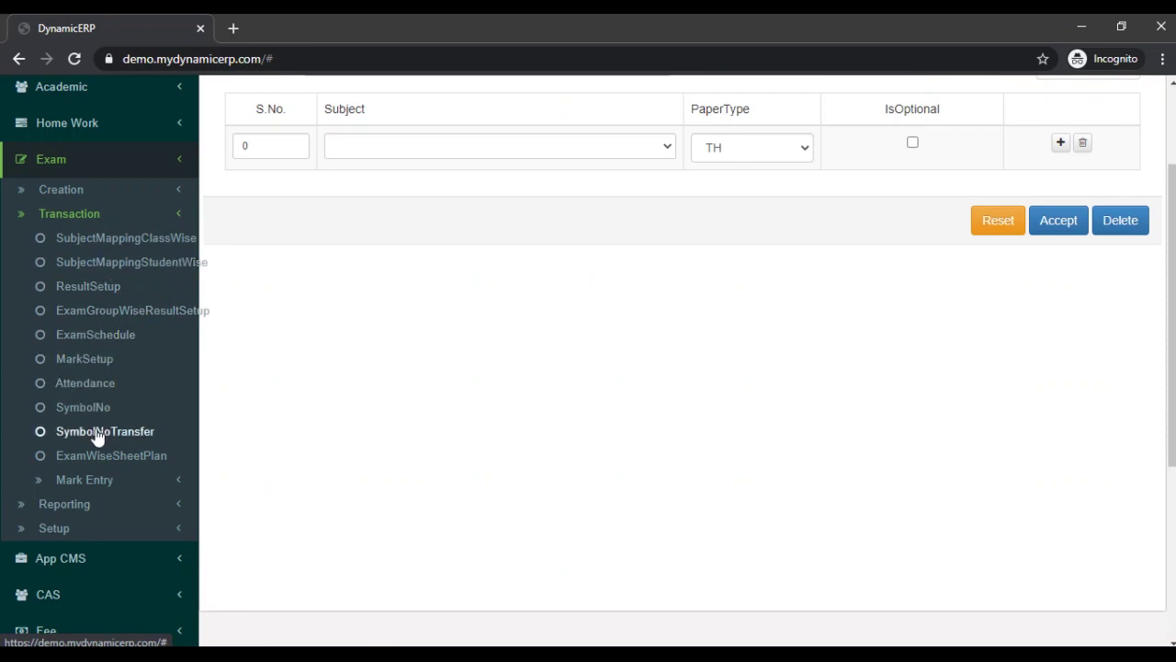
pyautogui.scroll(2, 277, 369)
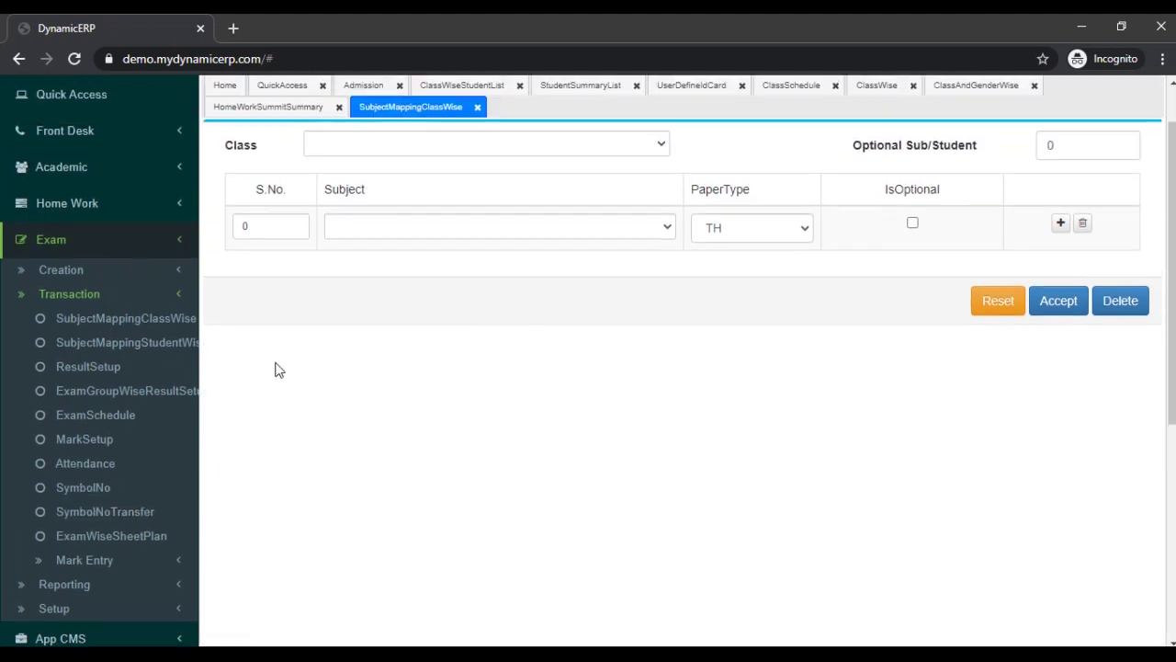
pyautogui.click(541, 138)
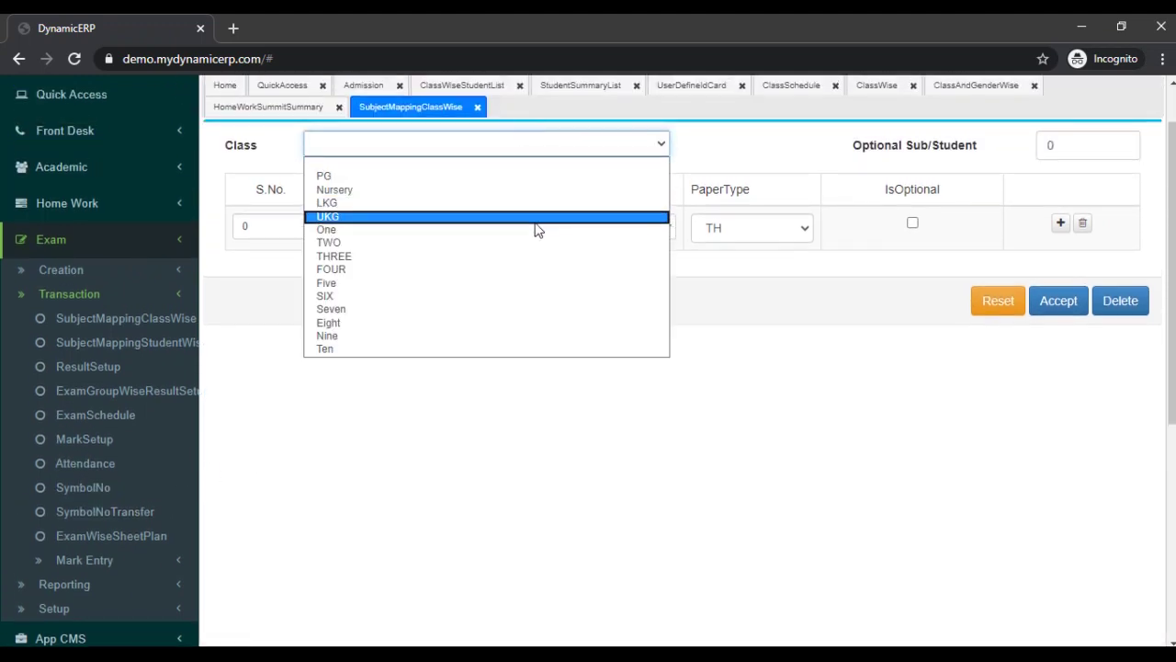
pyautogui.click(384, 325)
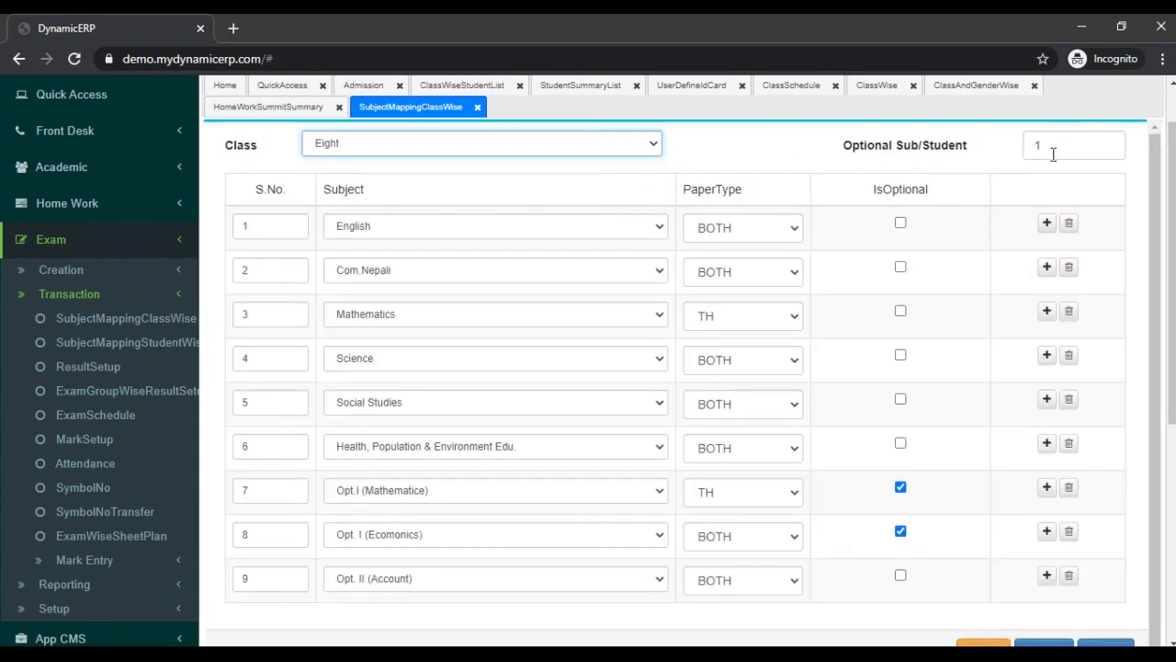
pyautogui.scroll(-1, 599, 298)
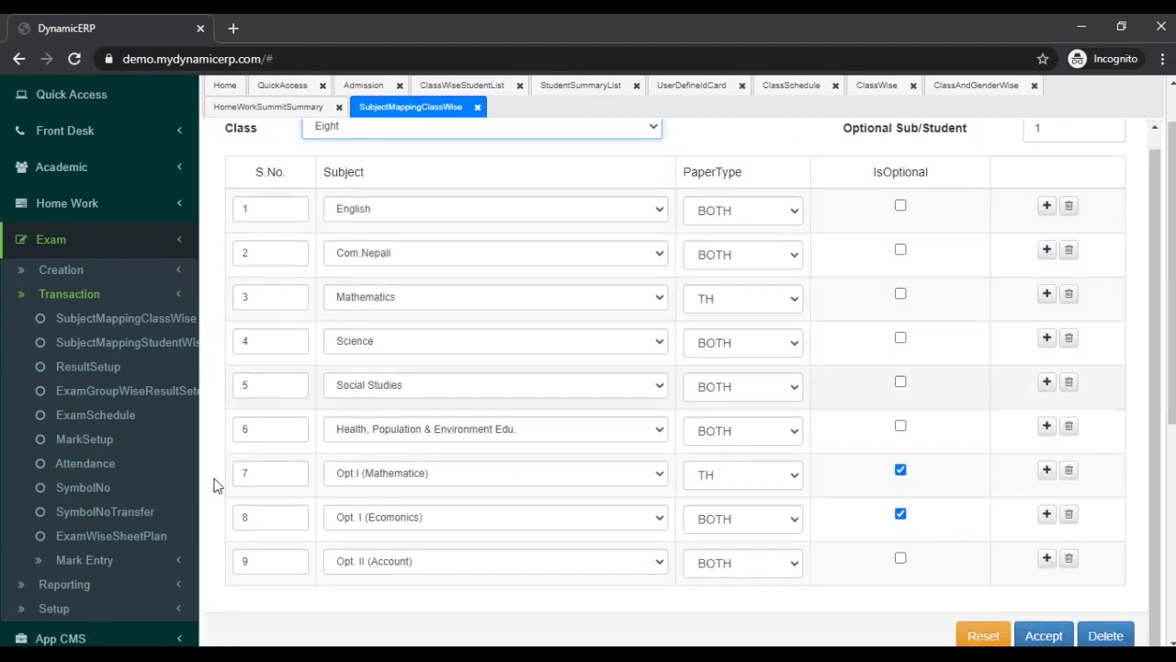
# Expand the Exam module's Mark Entry group under Transaction and look through its entries.
pyautogui.scroll(-1, 91, 515)
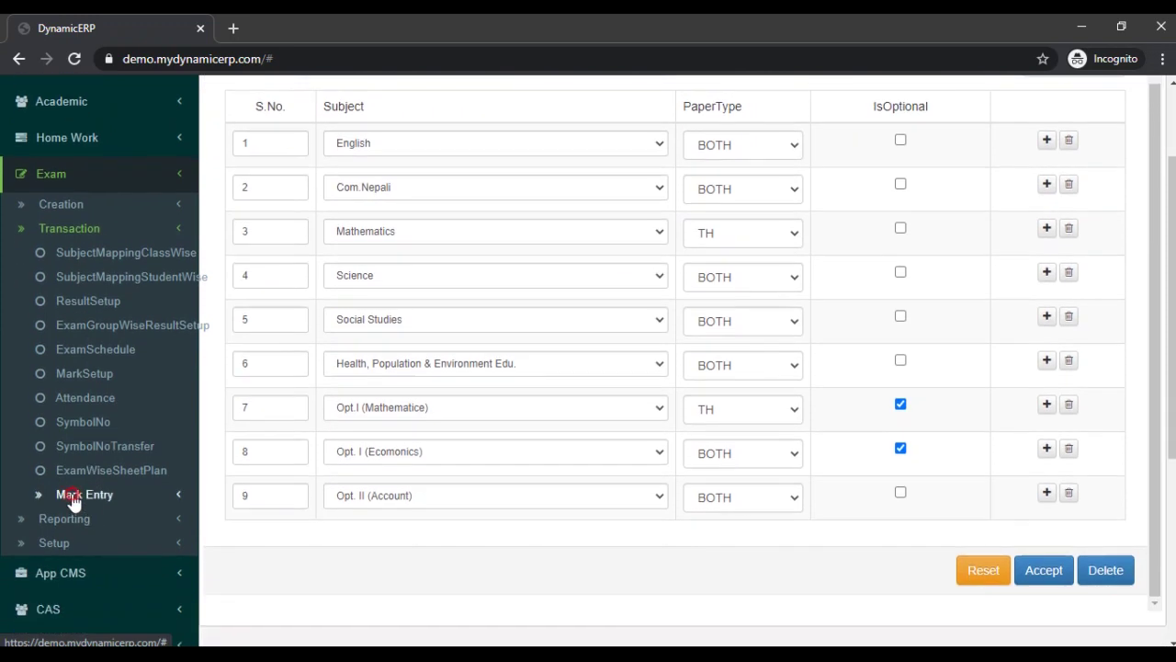
pyautogui.click(73, 501)
pyautogui.scroll(-2, 101, 412)
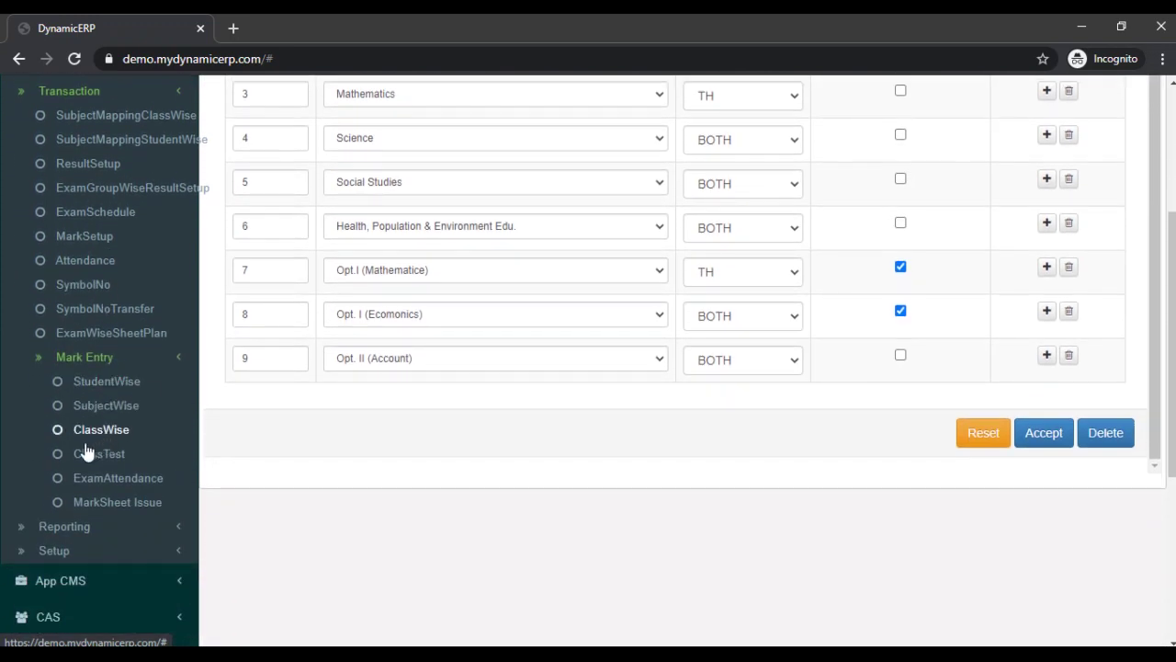
pyautogui.scroll(-1, 86, 469)
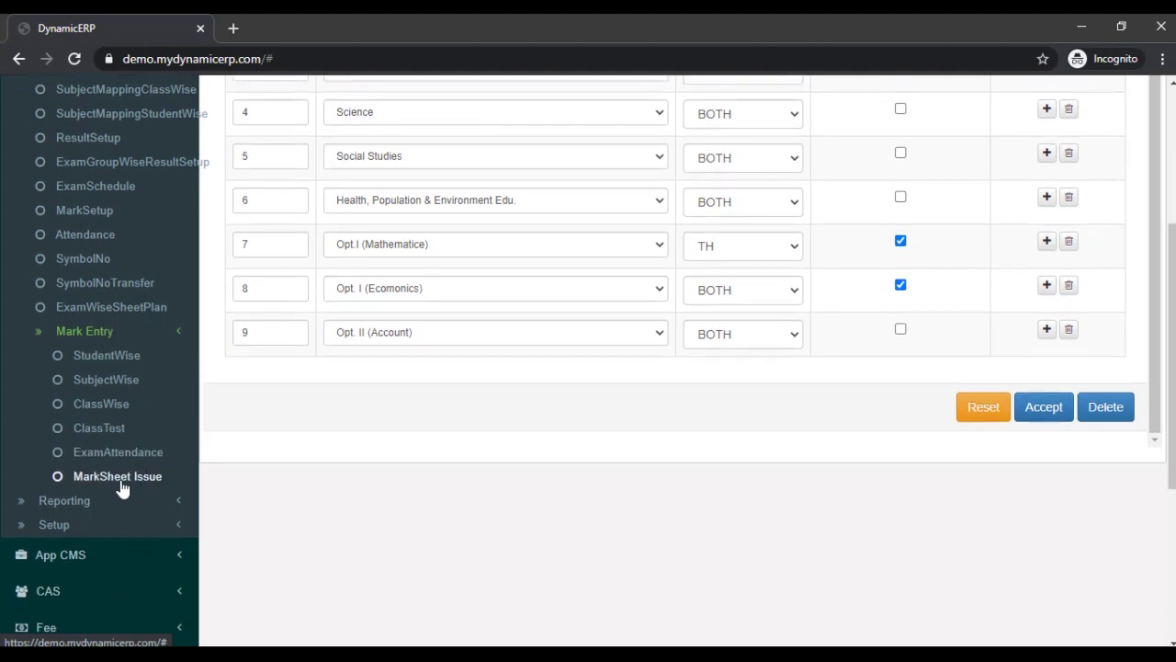
# Expand the Exam module's Reporting group and look through its report entries.
pyautogui.scroll(-2, 122, 487)
pyautogui.click(65, 451)
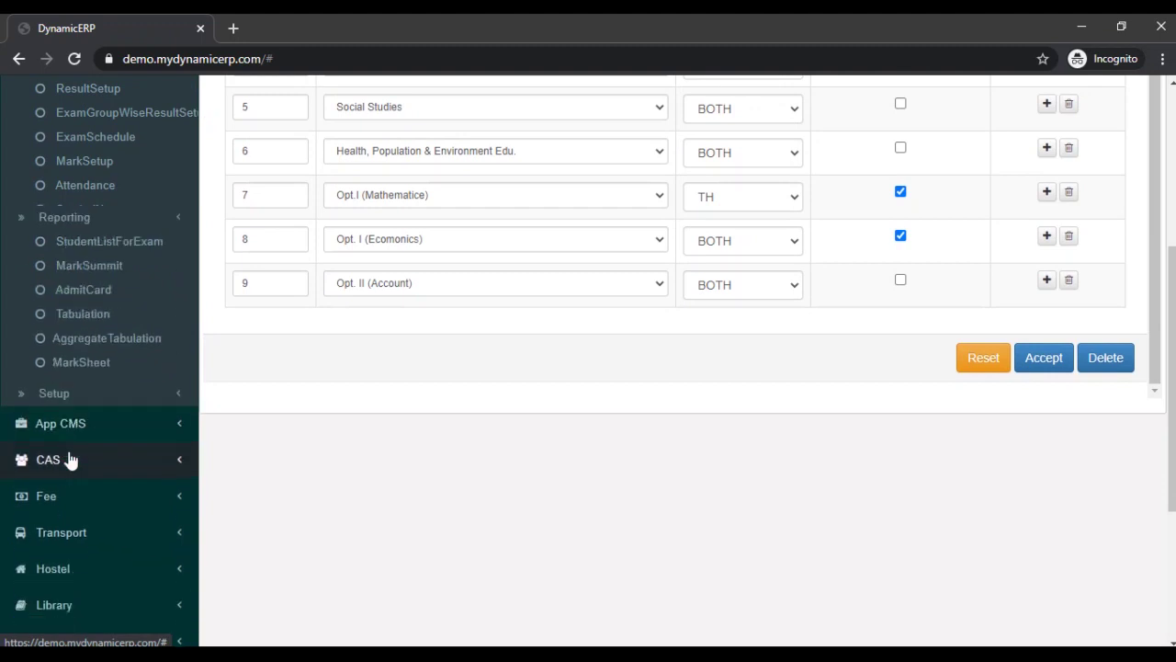
pyautogui.scroll(5, 86, 326)
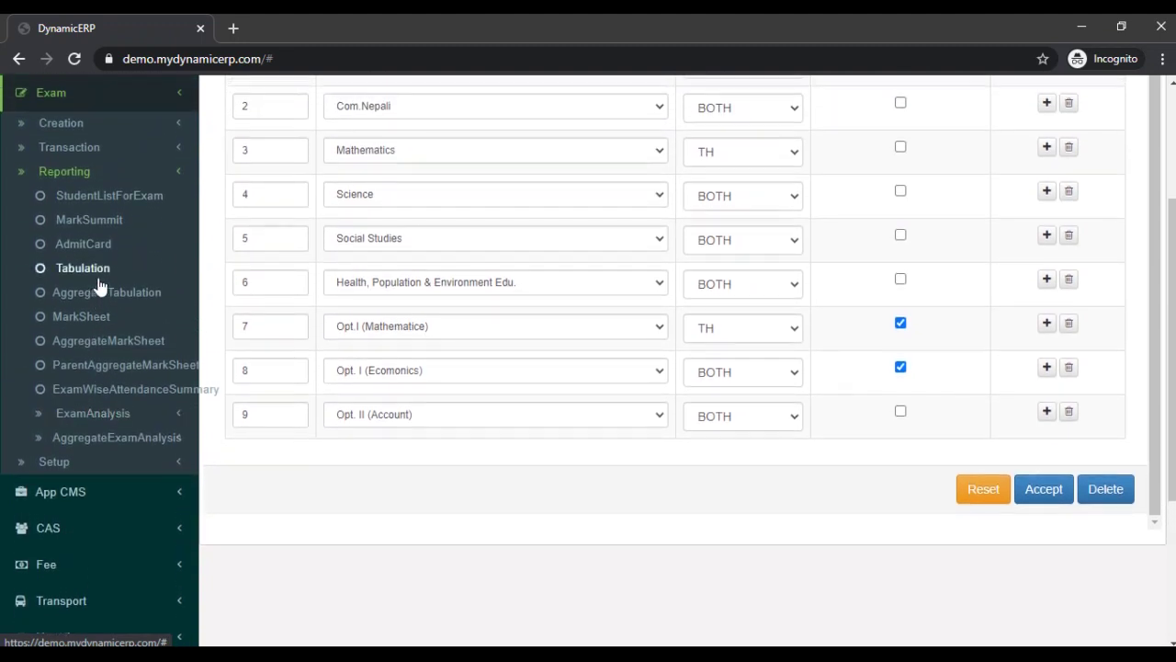
pyautogui.scroll(2, 99, 281)
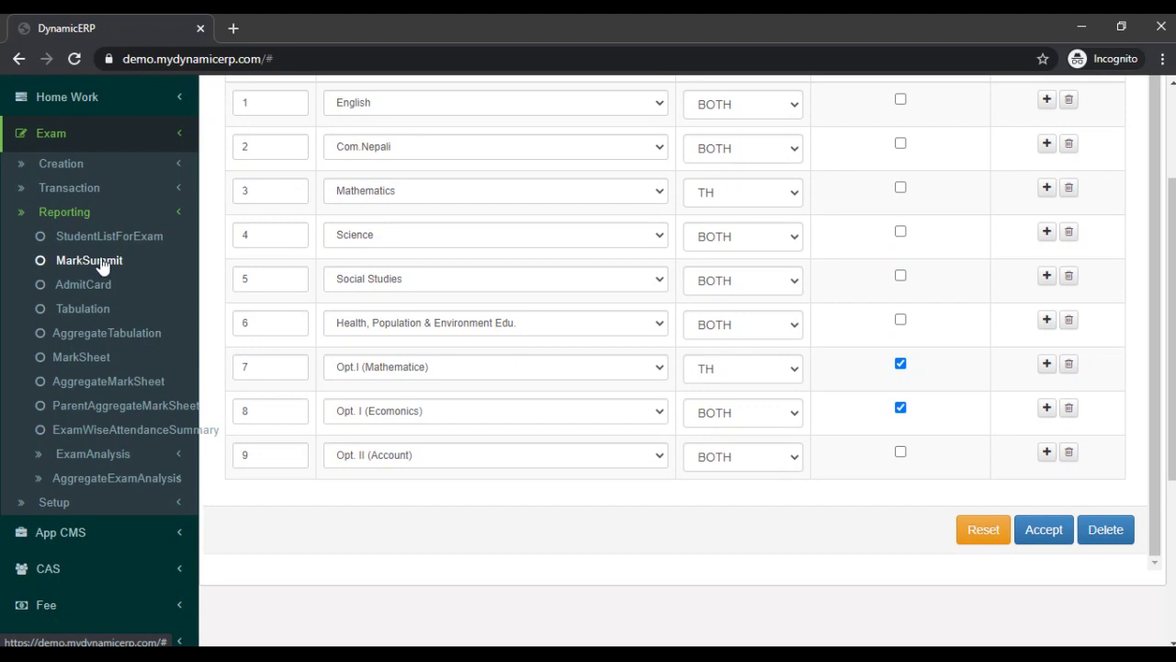
# Open the MarkSummit report, load the First Term Examination and review the subject mark status by class and section.
pyautogui.click(101, 262)
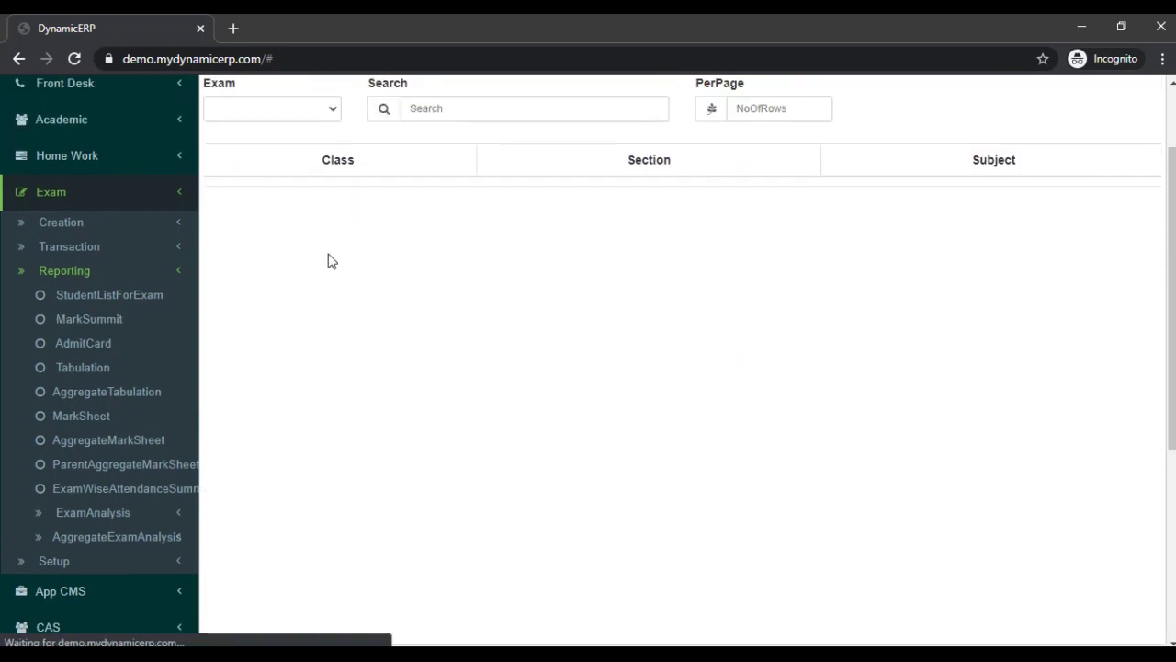
pyautogui.click(331, 182)
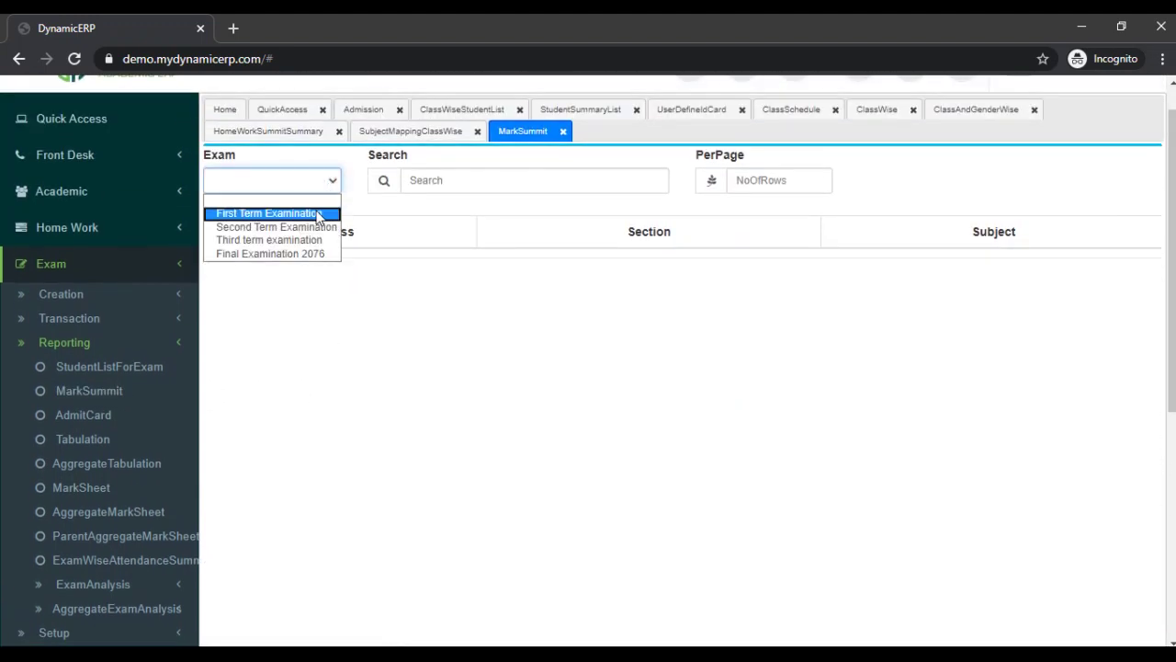
pyautogui.click(315, 212)
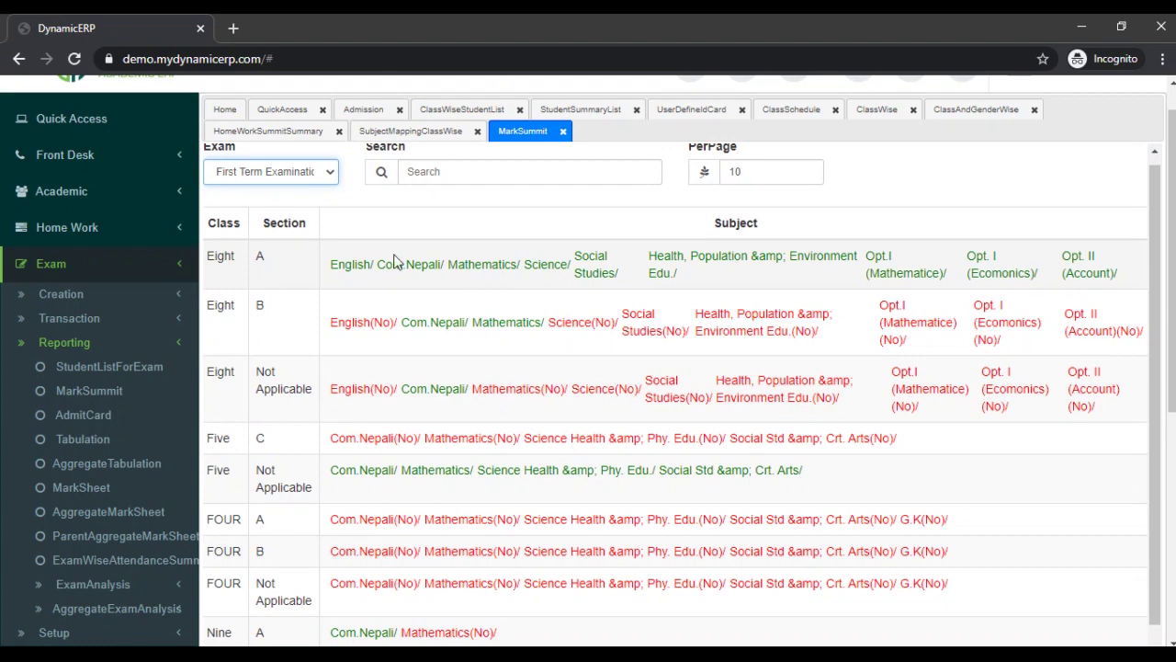
pyautogui.scroll(-1, 92, 432)
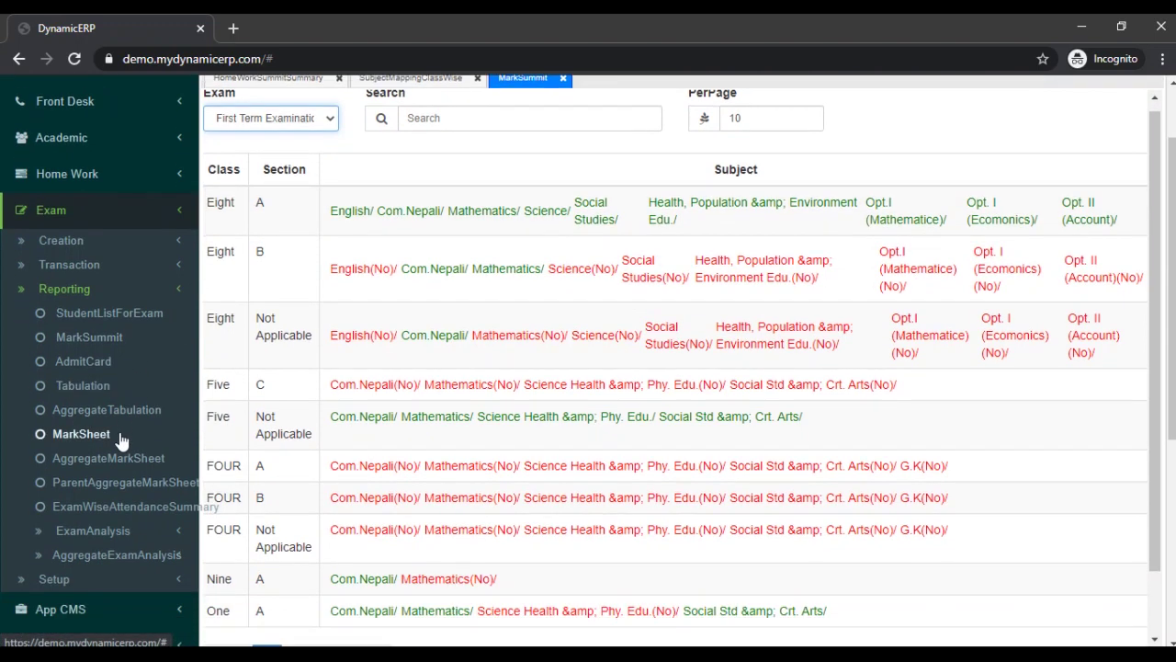
# Open the Exam module's Tabulation report and set its class to Eight A.
pyautogui.scroll(-1, 90, 397)
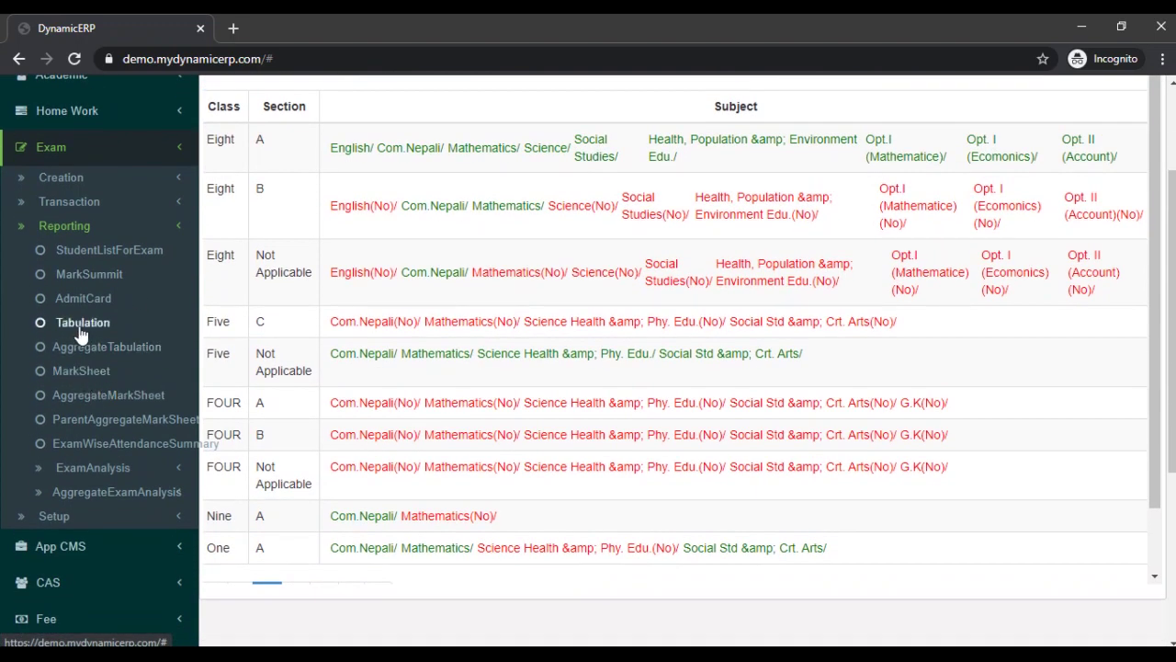
pyautogui.scroll(-1, 99, 345)
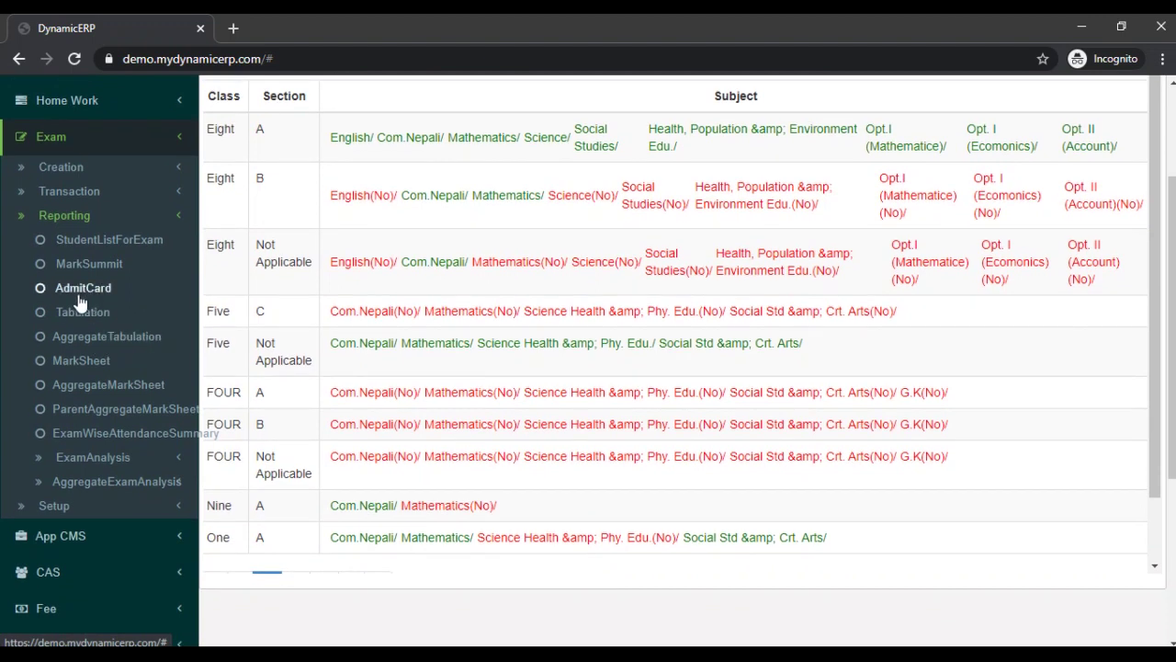
pyautogui.scroll(-1, 90, 337)
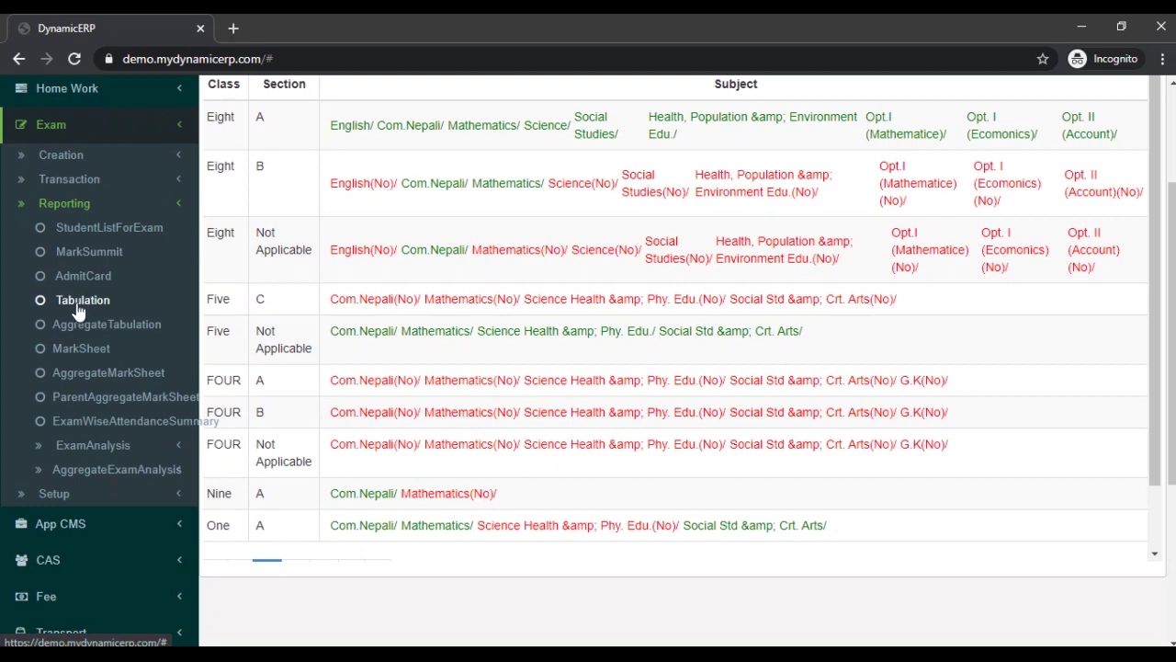
pyautogui.click(78, 301)
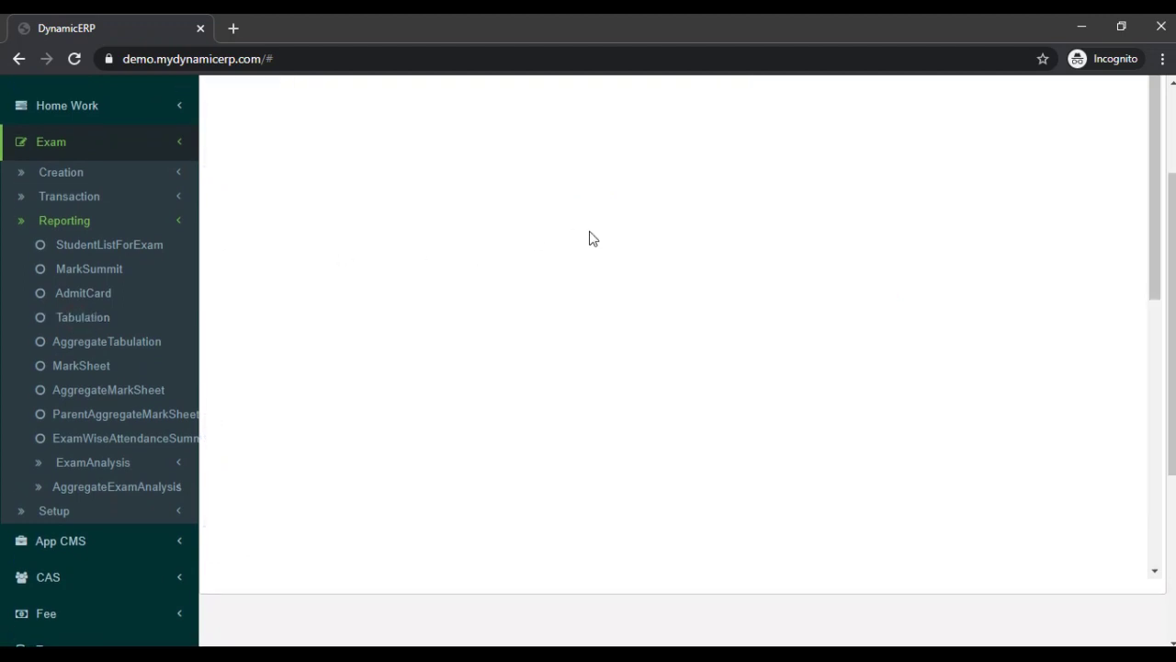
pyautogui.click(412, 200)
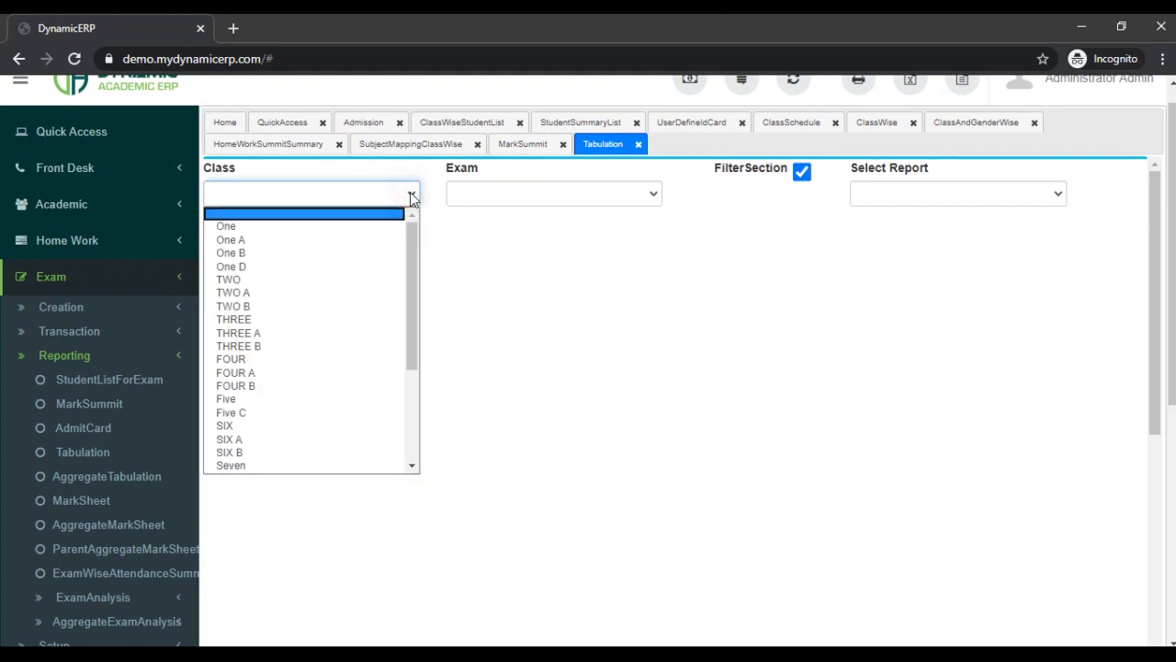
pyautogui.moveTo(412, 258); pyautogui.dragTo(409, 395)
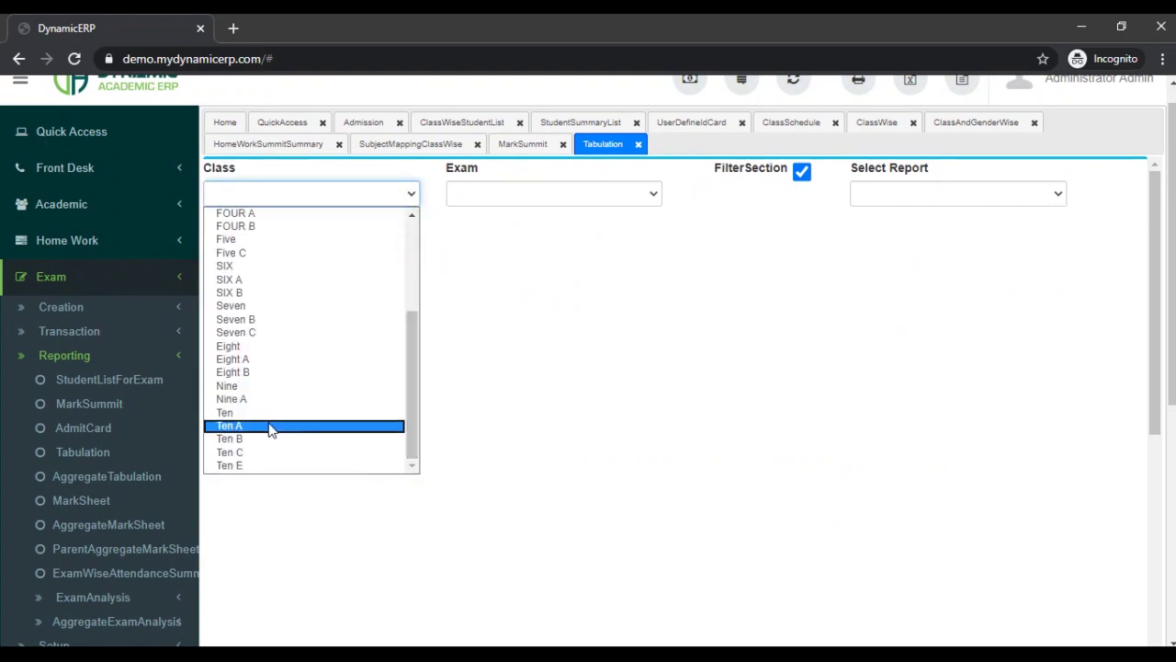
pyautogui.click(262, 359)
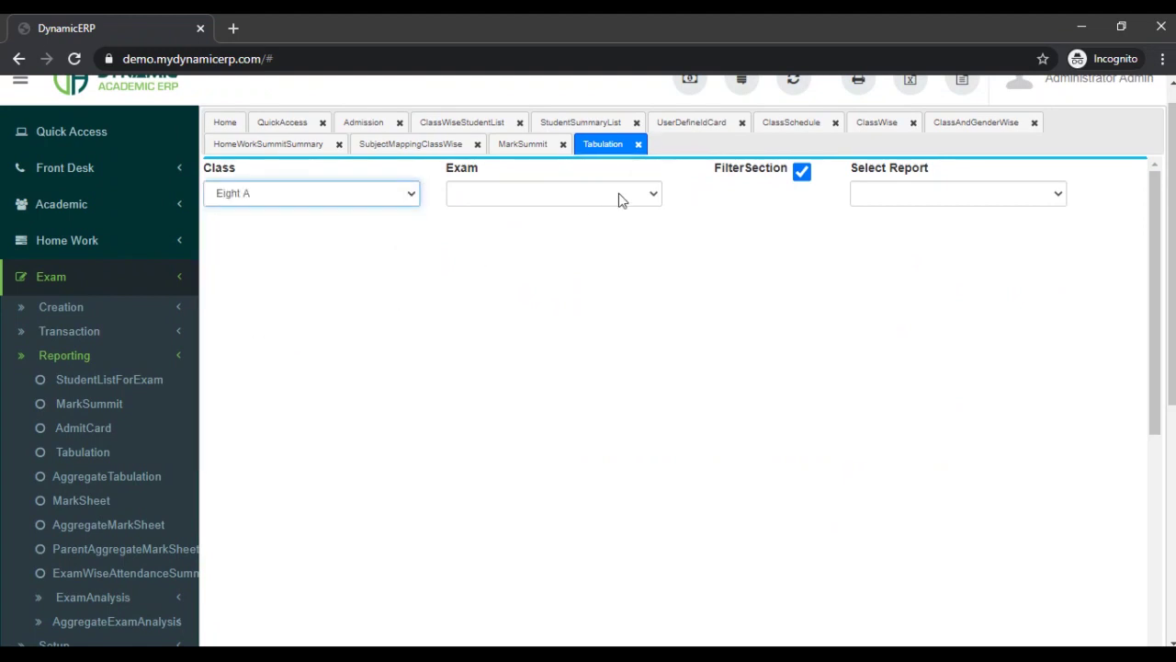
# Generate the First Term Examination tabulation with the Custome report format and examine the students' marks.
pyautogui.click(629, 191)
pyautogui.click(542, 227)
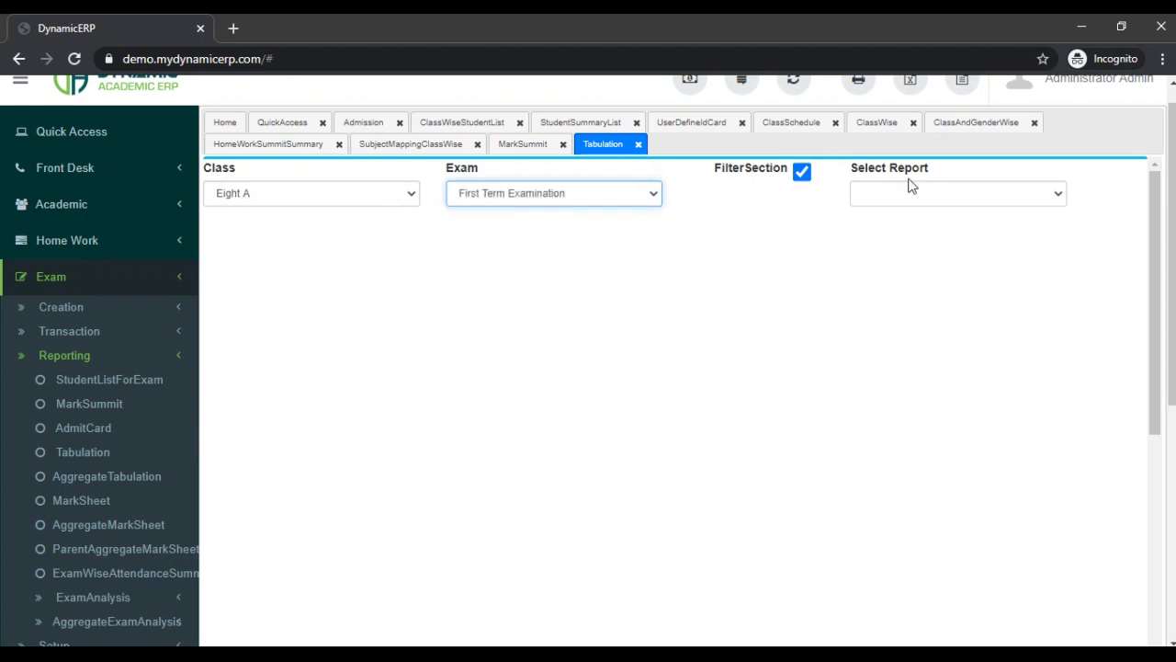
pyautogui.click(947, 201)
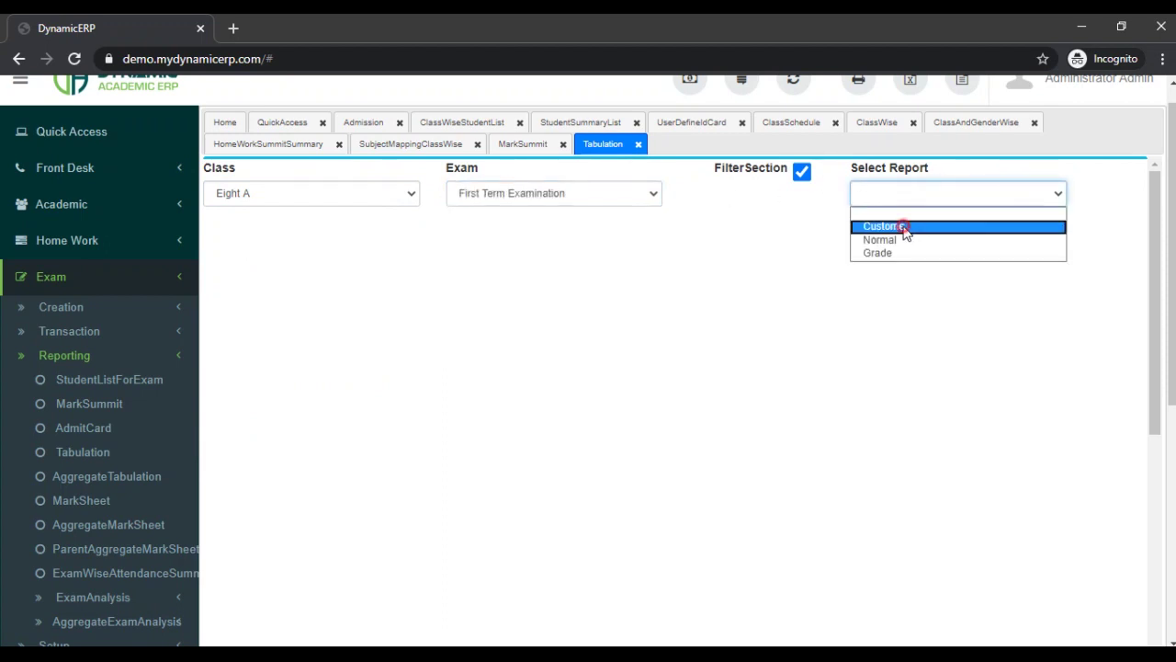
pyautogui.click(904, 229)
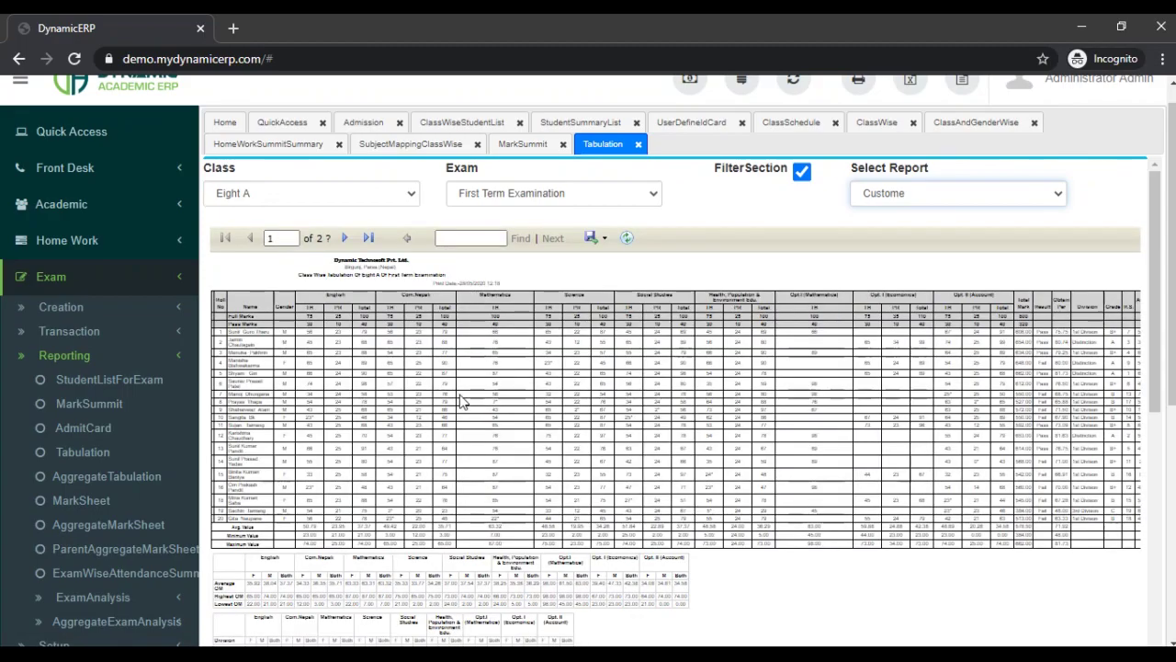
pyautogui.scroll(-3, 324, 381)
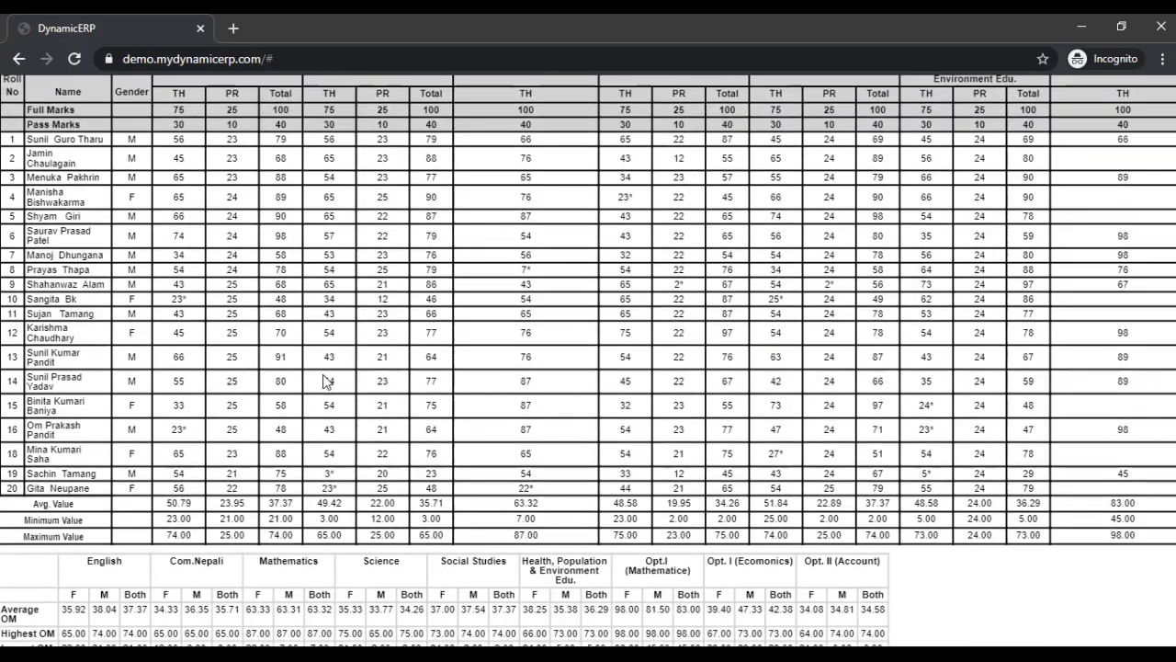
pyautogui.scroll(-1, 324, 381)
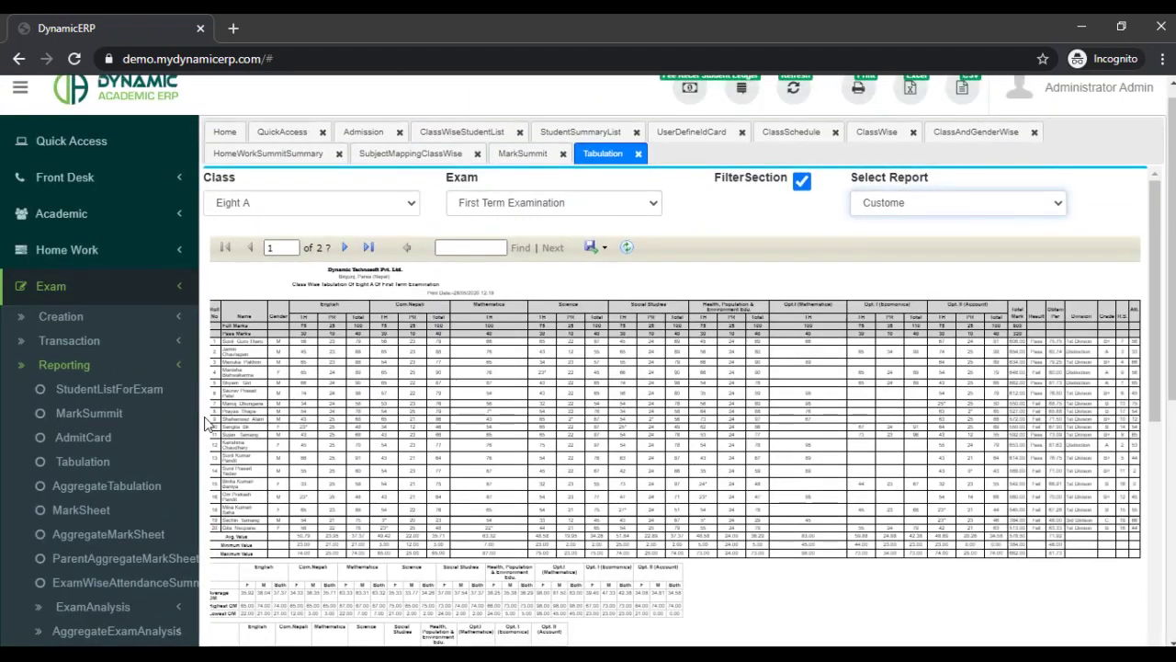
# Open the Exam module's MarkSheet report and set its class to Eight A.
pyautogui.scroll(-2, 83, 485)
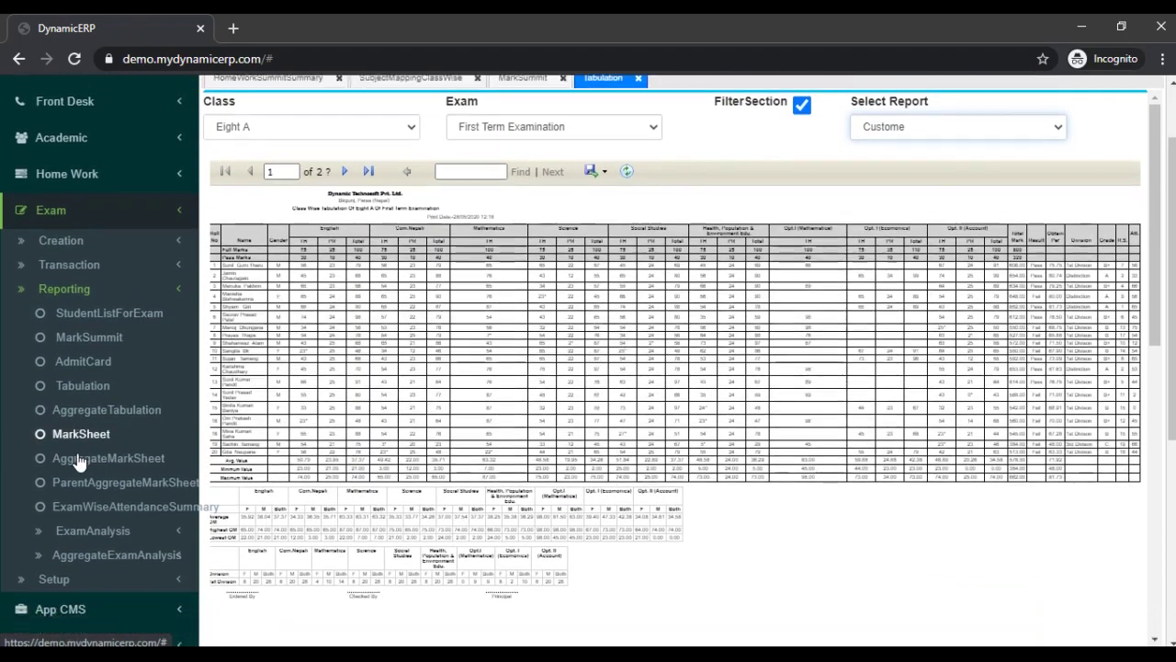
pyautogui.scroll(-1, 80, 462)
pyautogui.click(77, 395)
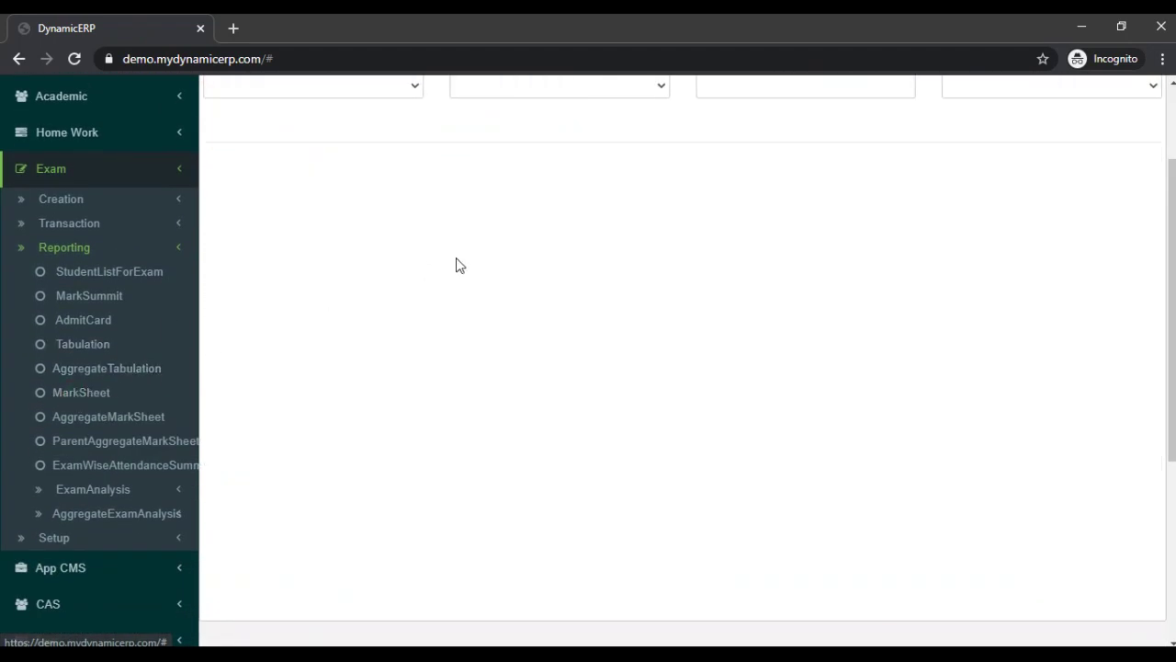
pyautogui.scroll(2, 457, 264)
pyautogui.click(415, 179)
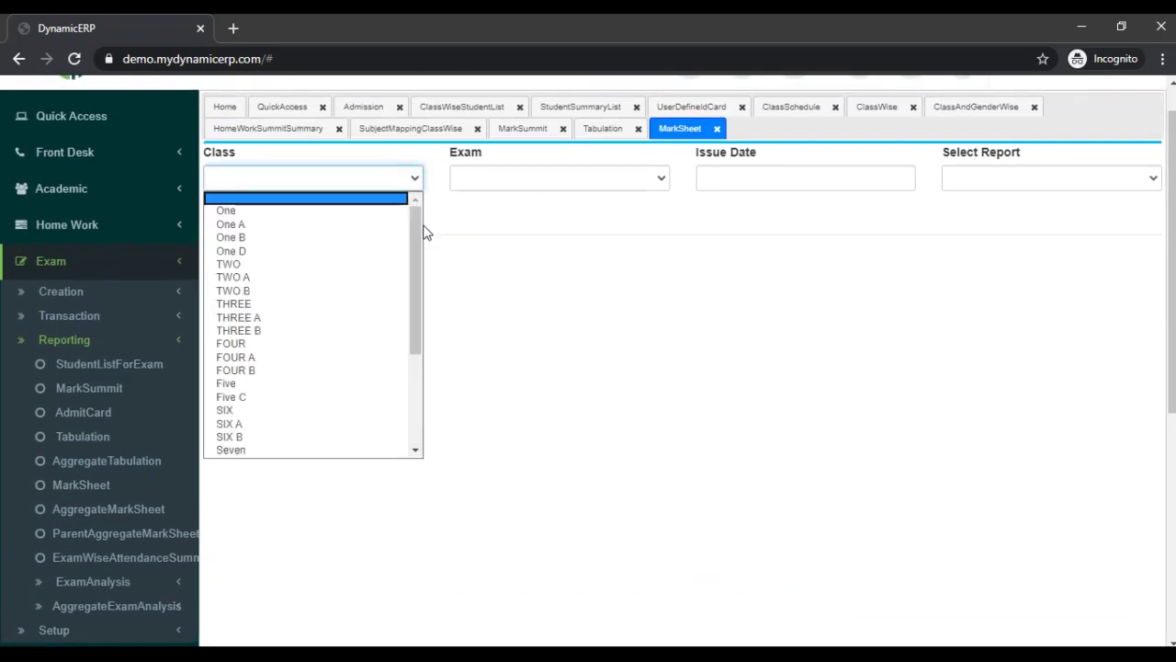
pyautogui.moveTo(415, 230); pyautogui.dragTo(410, 357)
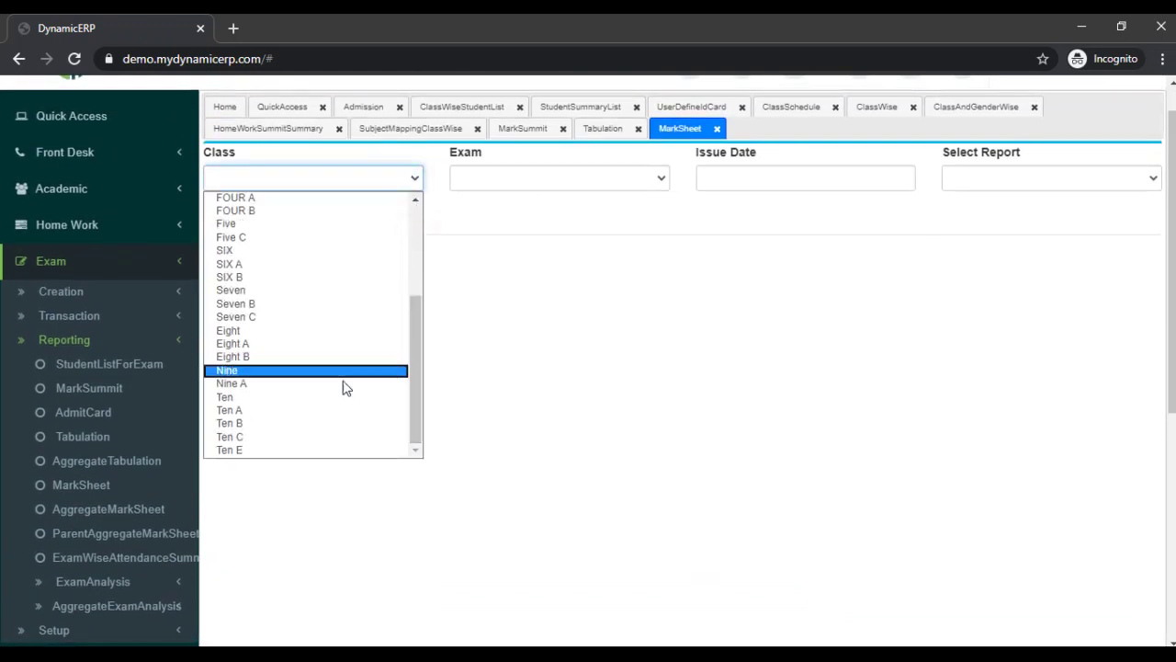
pyautogui.click(267, 345)
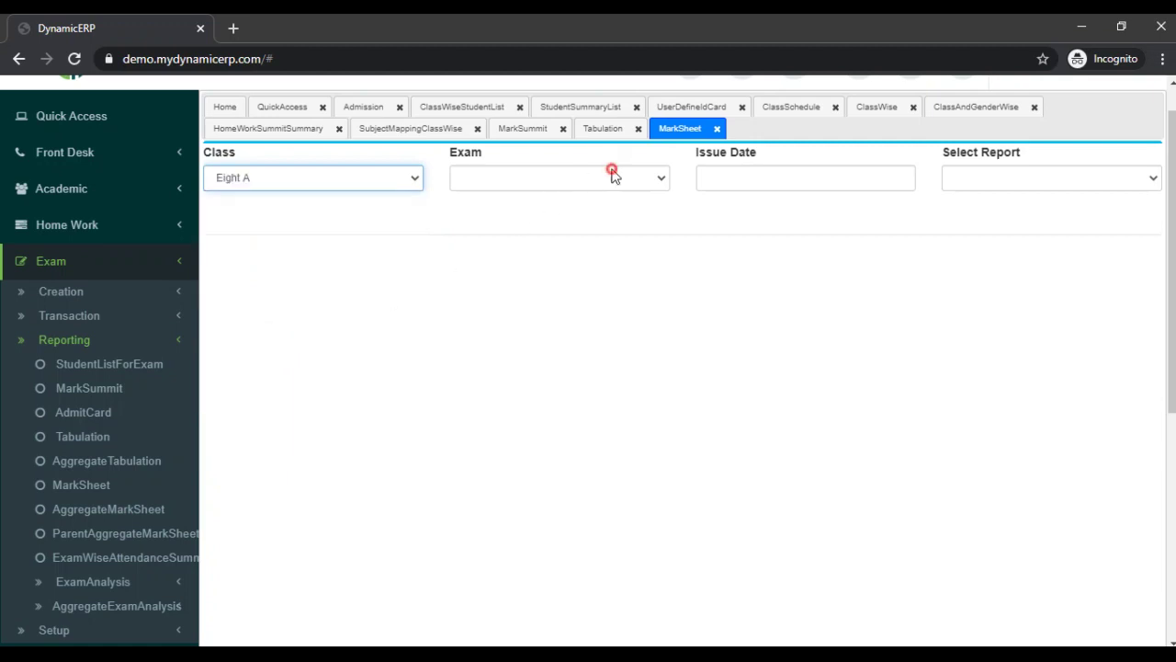
# Generate the First Term Examination mark sheets with issue date 2077-02-16 in the Two In A4 format.
pyautogui.click(614, 175)
pyautogui.click(556, 213)
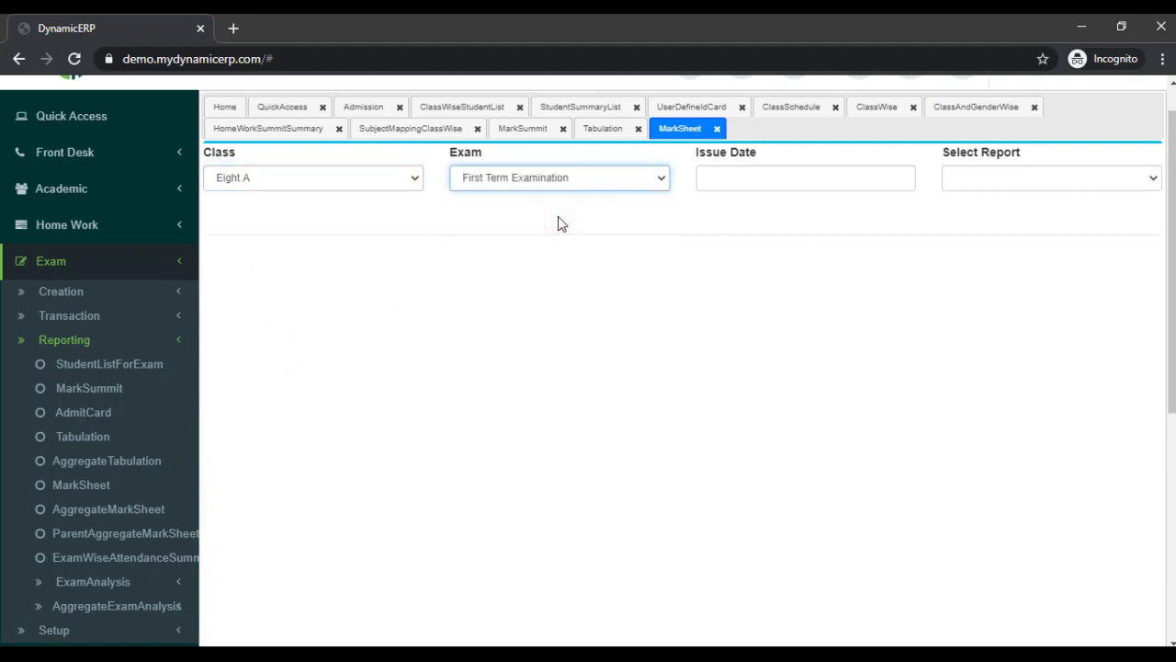
pyautogui.click(784, 180)
pyautogui.click(828, 292)
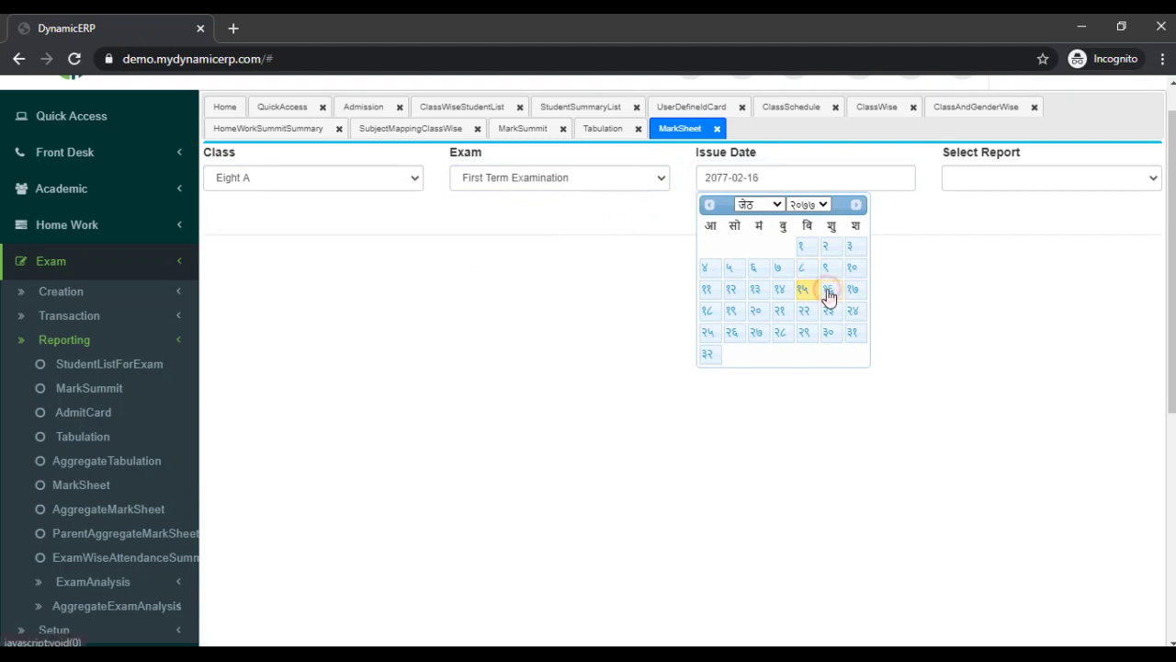
pyautogui.click(1058, 176)
pyautogui.click(1016, 212)
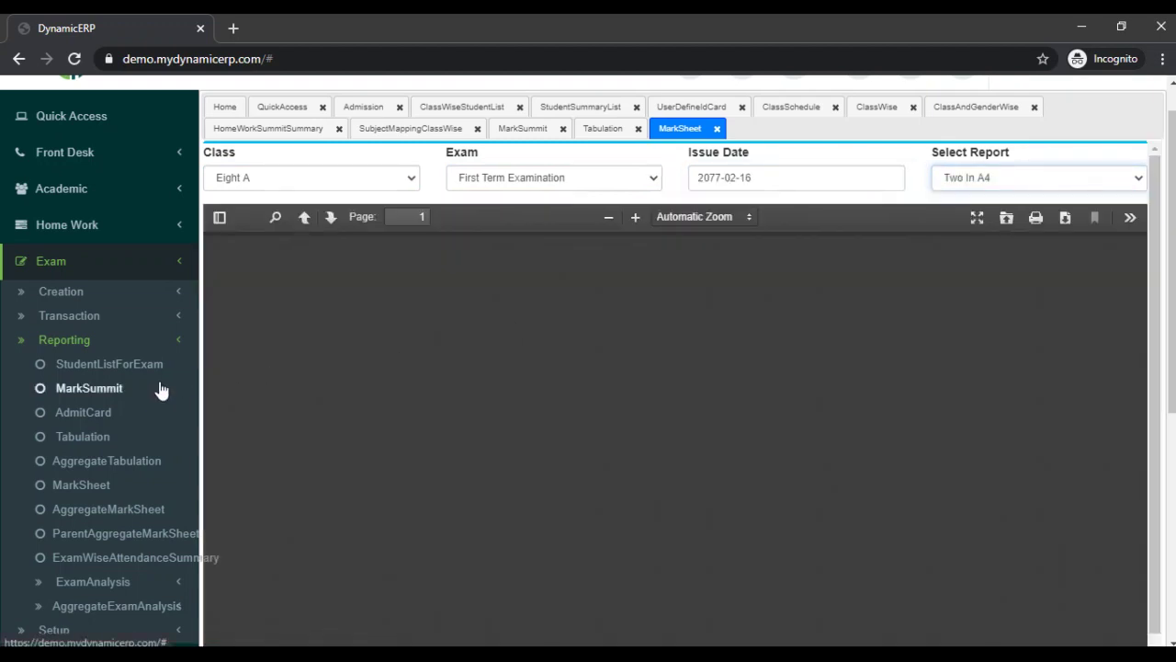
# Expand the ExamAnalysis report group, look through its entries and review the generated progress reports.
pyautogui.scroll(-1, 108, 410)
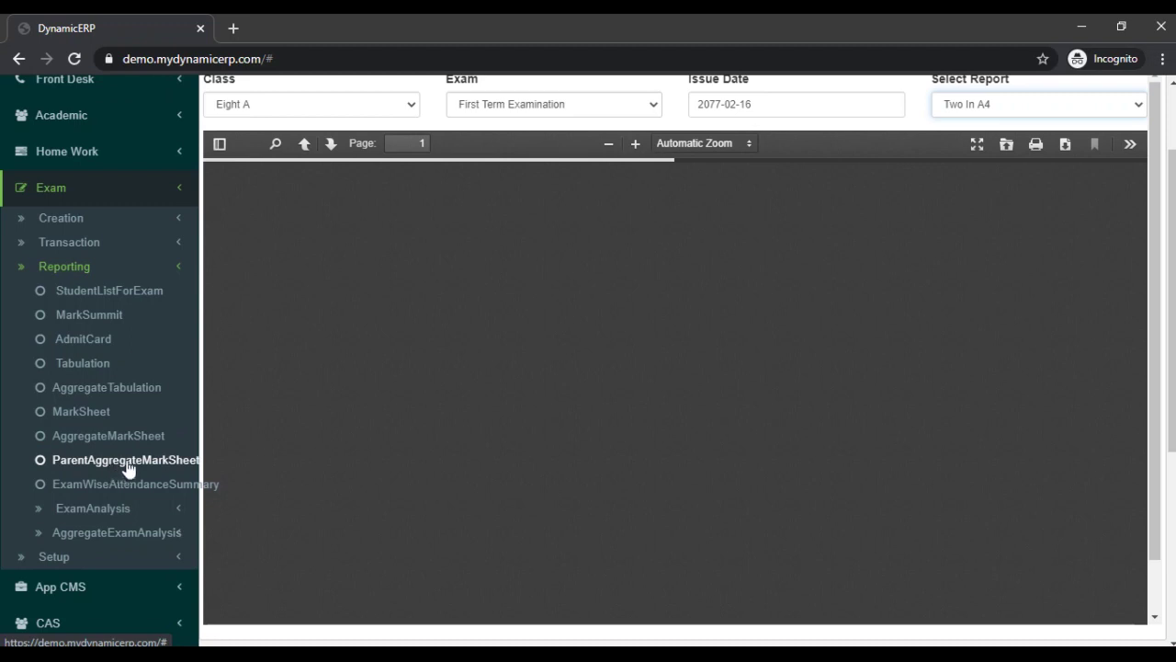
pyautogui.click(89, 511)
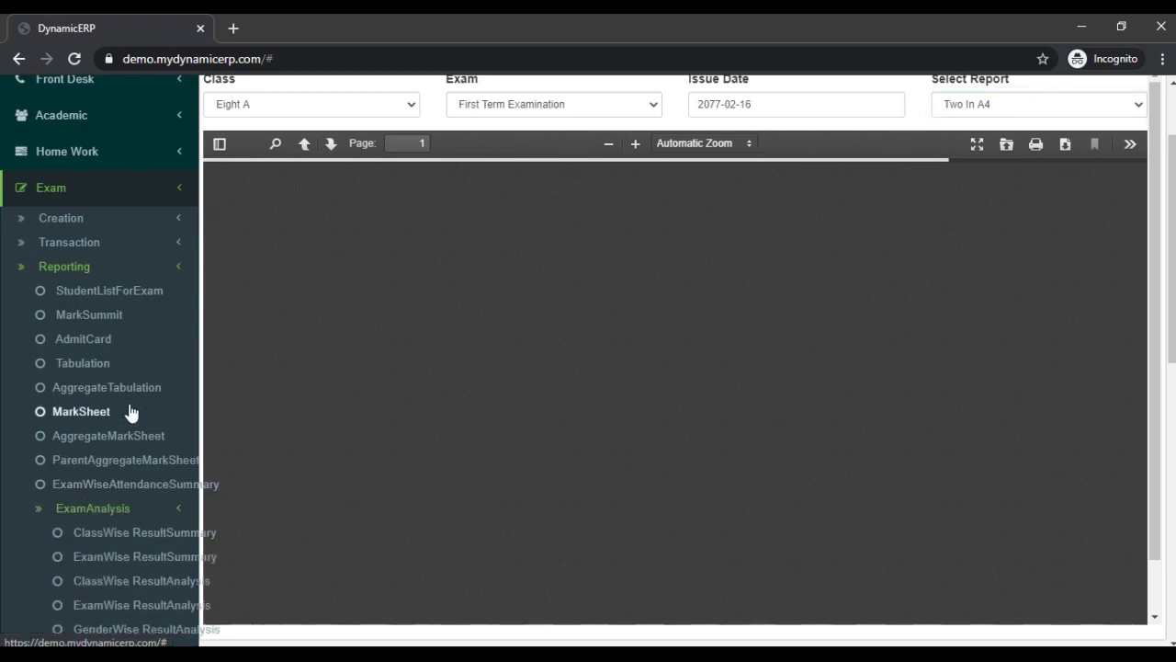
pyautogui.scroll(-1, 131, 412)
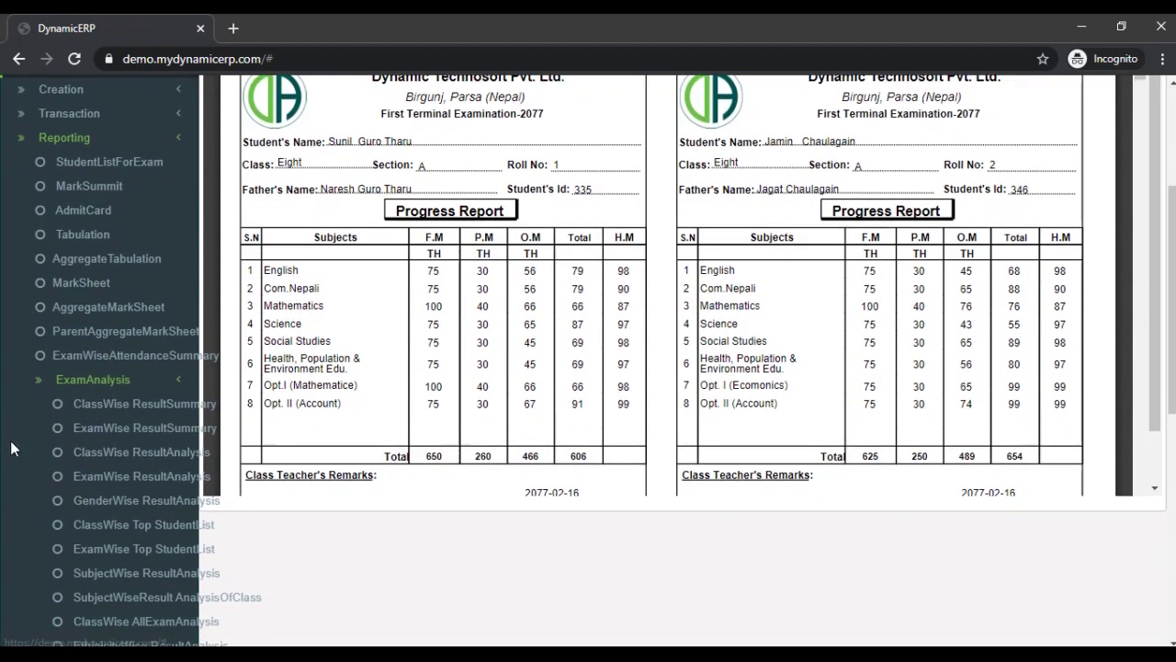
pyautogui.scroll(-3, 11, 446)
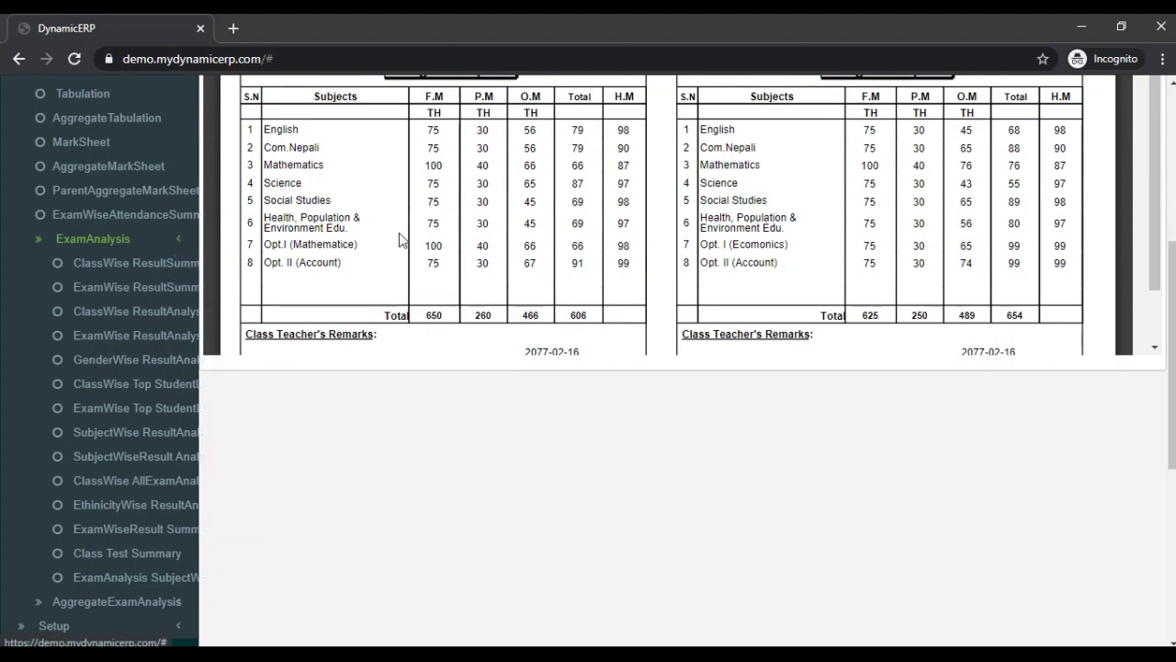
pyautogui.scroll(1, 400, 240)
pyautogui.scroll(5, 400, 239)
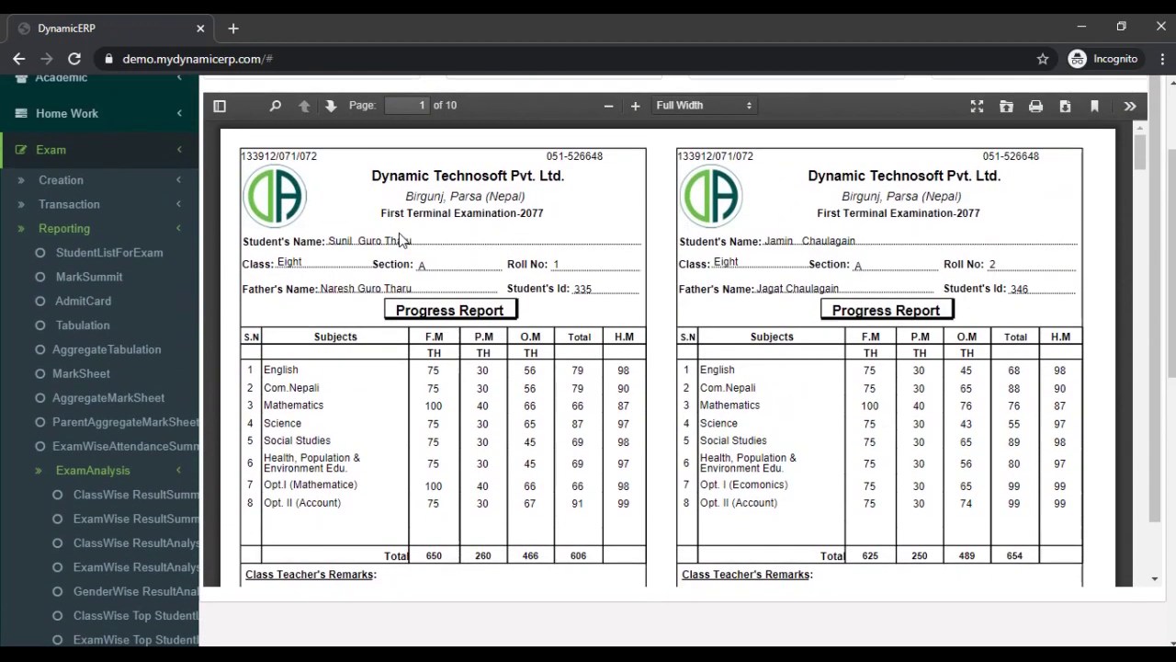
# Open the ClassWise ResultSummary and ClassWise ResultAnalysis reports from the Exam module's ExamAnalysis group.
pyautogui.scroll(-5, 398, 233)
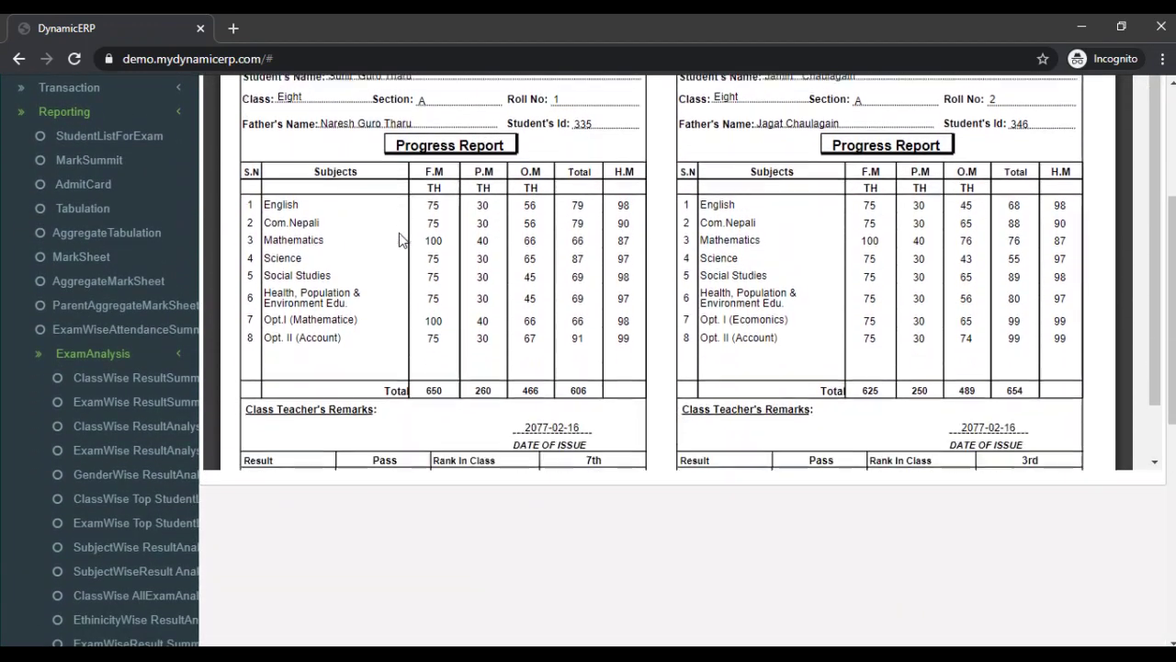
pyautogui.scroll(-1, 158, 467)
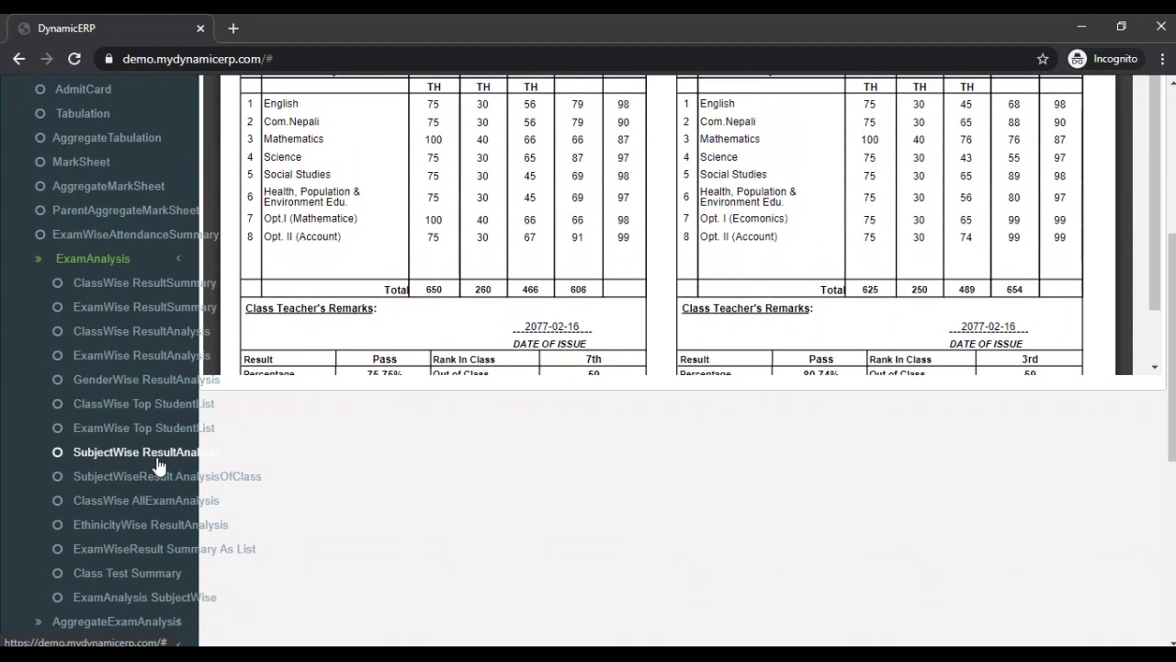
pyautogui.click(109, 289)
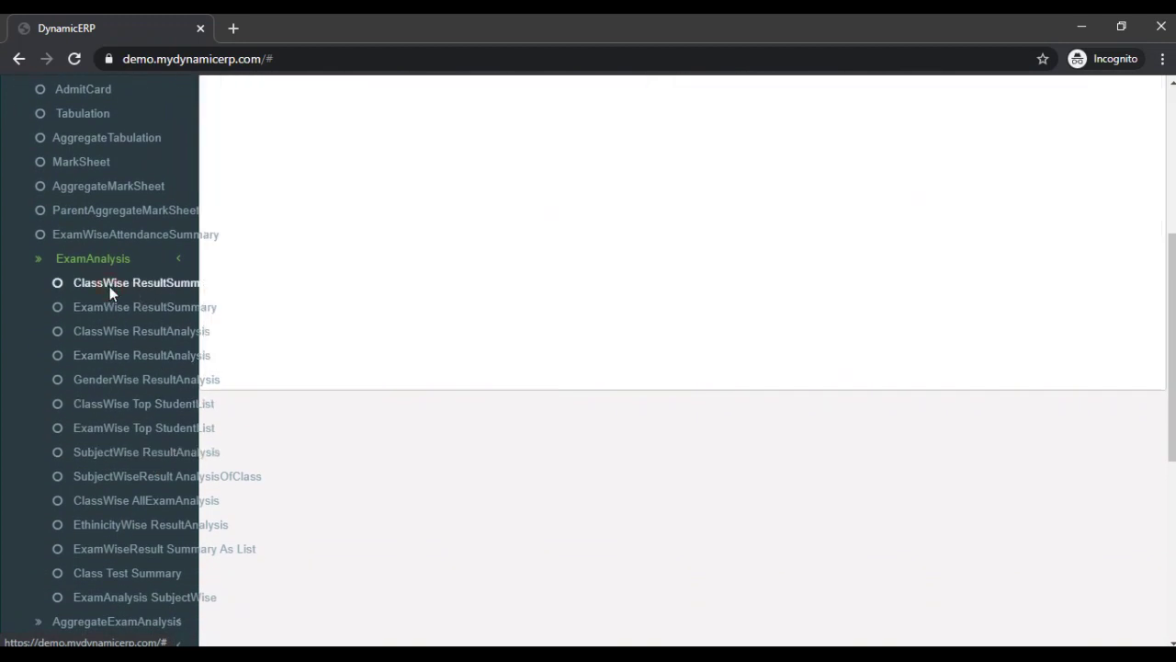
pyautogui.click(107, 339)
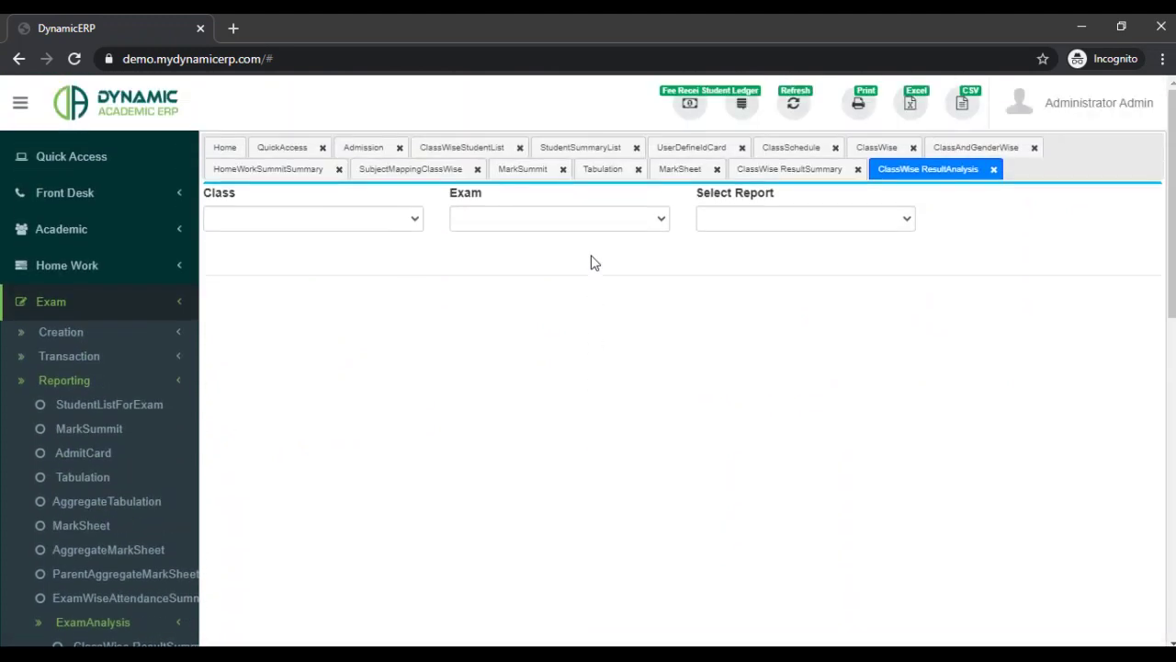
# Switch to the ClassWise ResultSummary report and set its class to Eight A.
pyautogui.click(787, 167)
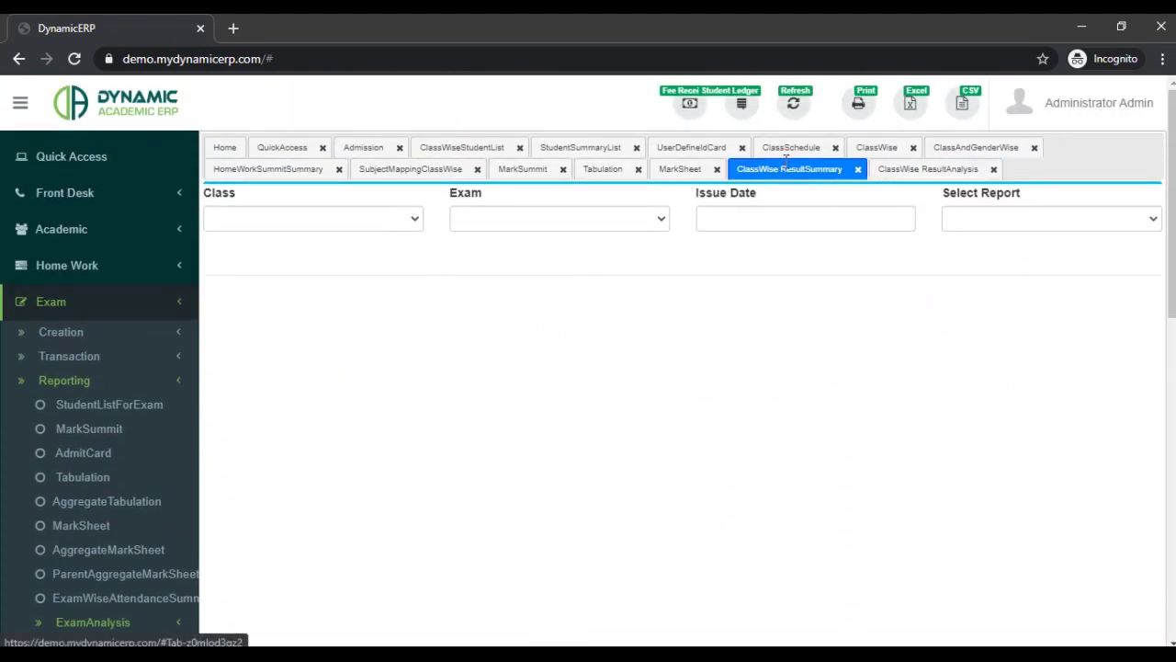
pyautogui.click(411, 224)
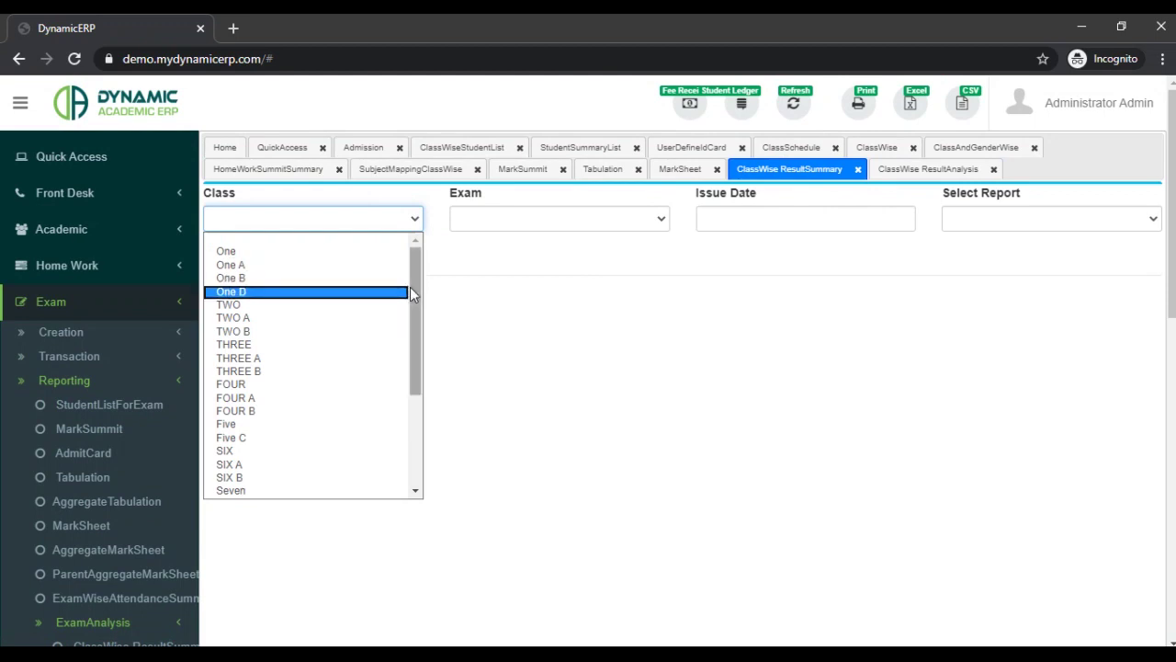
pyautogui.moveTo(414, 289); pyautogui.dragTo(416, 418)
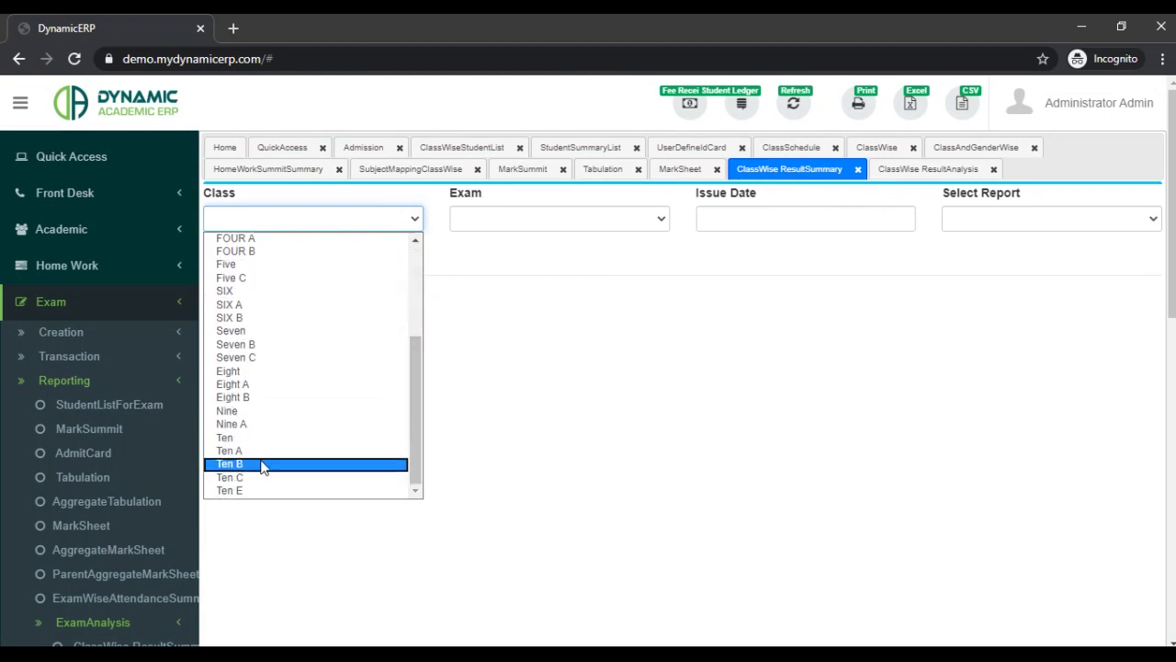
pyautogui.click(260, 386)
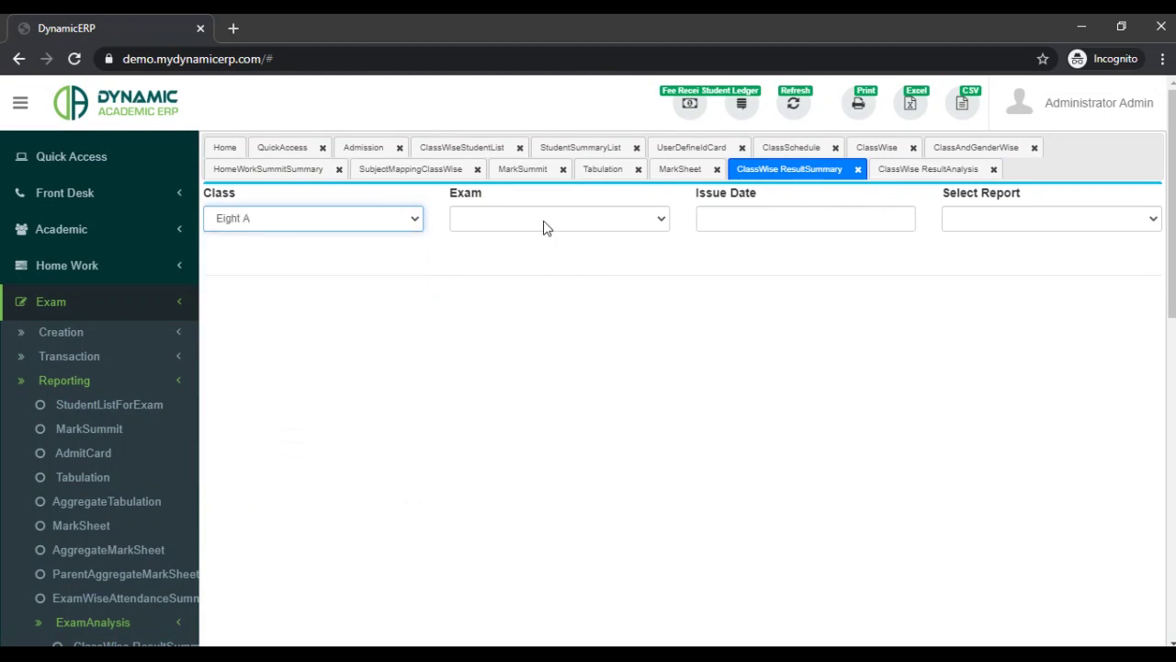
# Generate the Normal result summary for the First Term Examination with issue date 2077-02-14 and review the ranked student list.
pyautogui.click(616, 220)
pyautogui.click(602, 251)
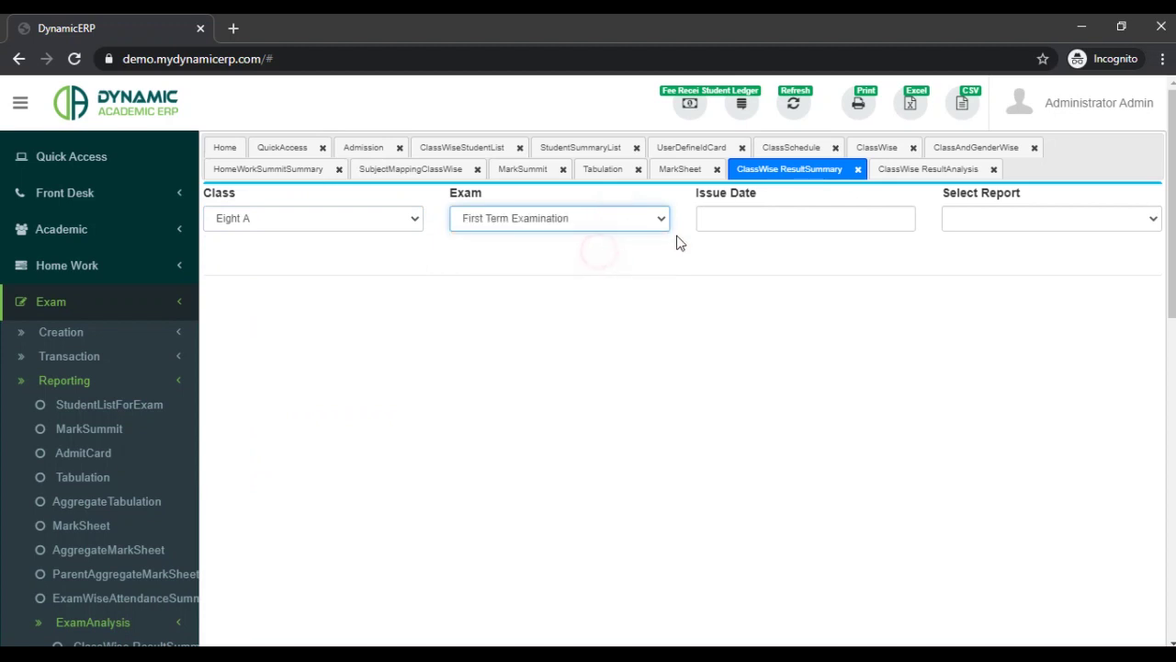
pyautogui.click(778, 218)
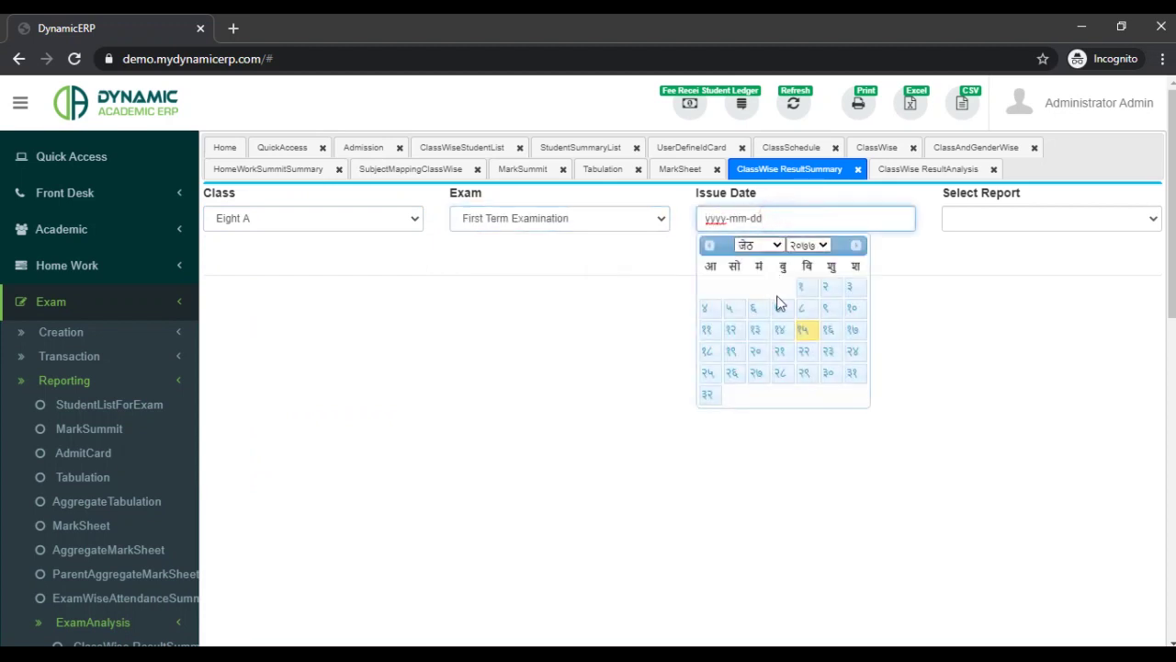
pyautogui.click(780, 331)
pyautogui.click(1050, 217)
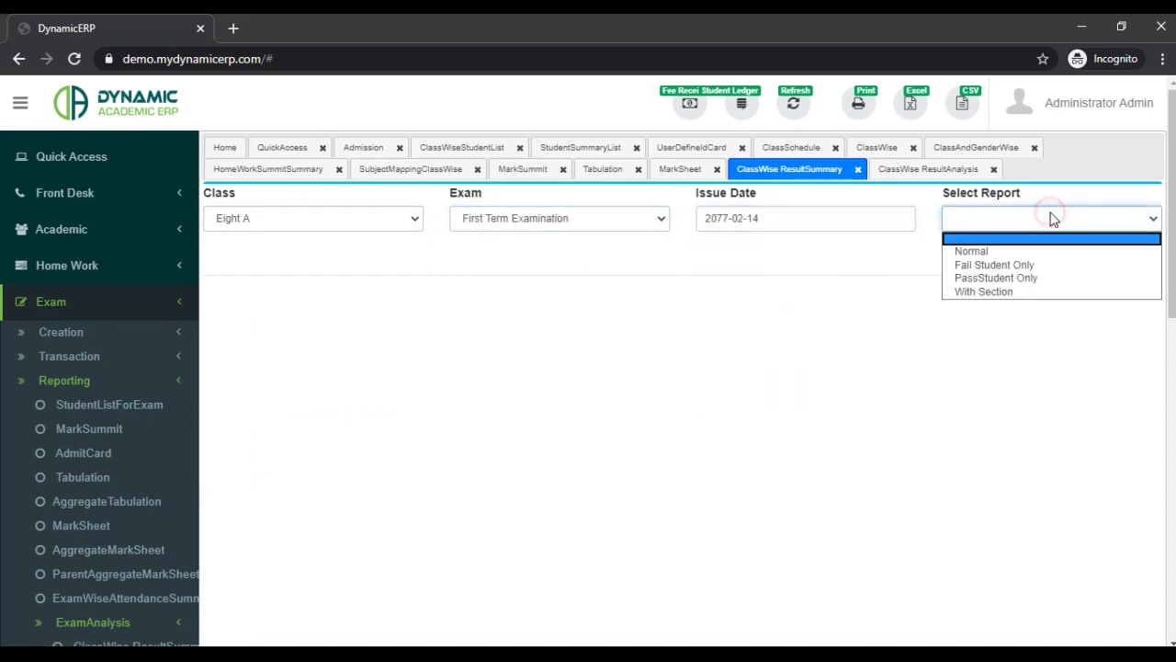
pyautogui.click(1008, 250)
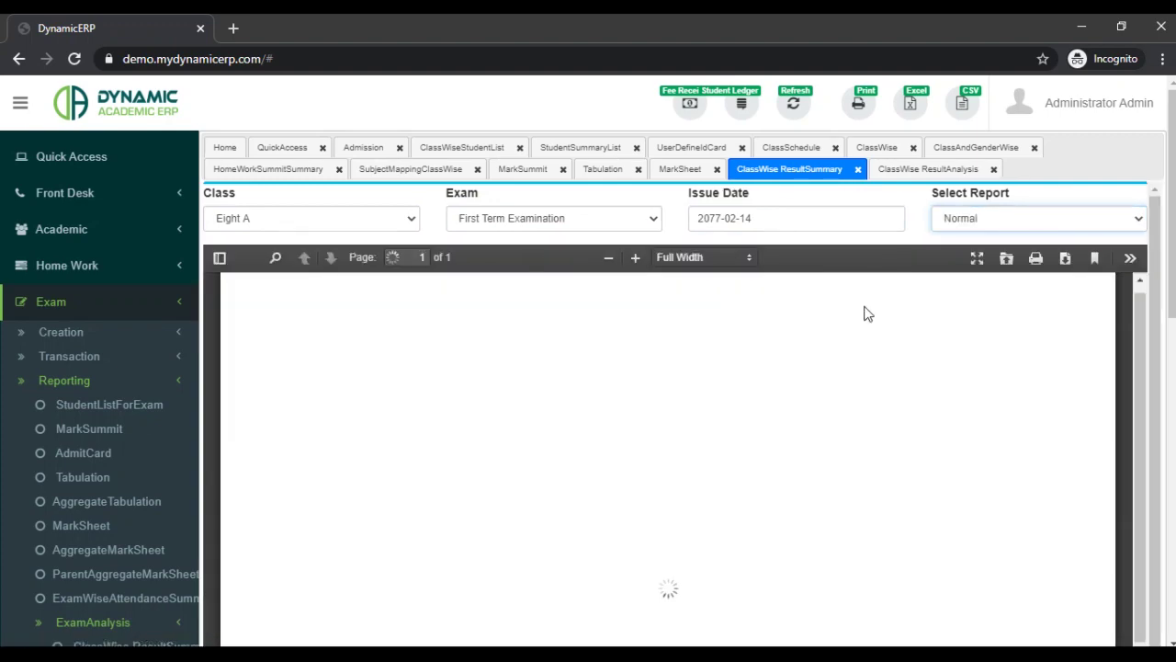
pyautogui.scroll(-5, 786, 397)
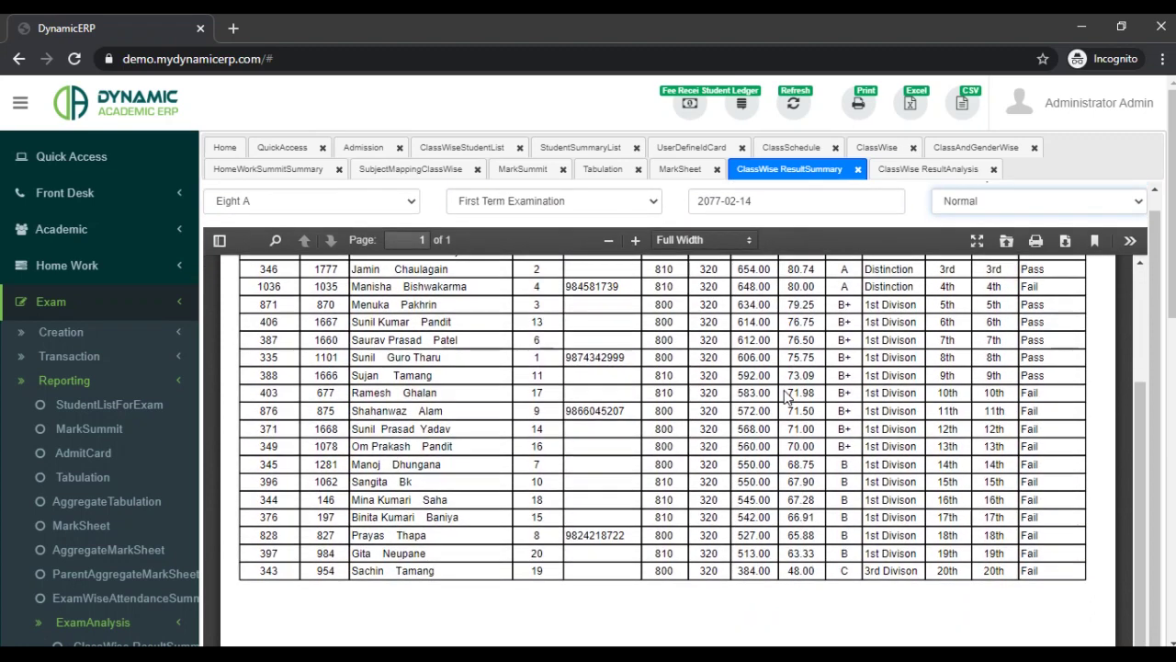
# Switch to the ClassWise ResultAnalysis report and set its class to Eight A.
pyautogui.click(917, 169)
pyautogui.click(407, 225)
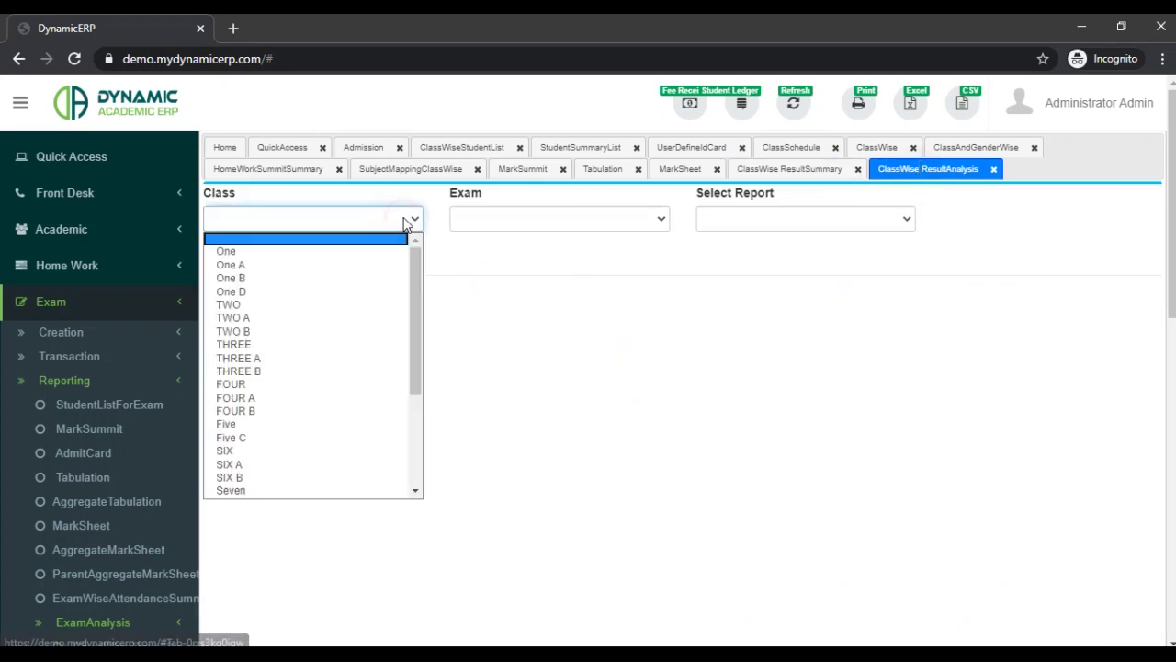
pyautogui.moveTo(413, 270); pyautogui.dragTo(426, 420)
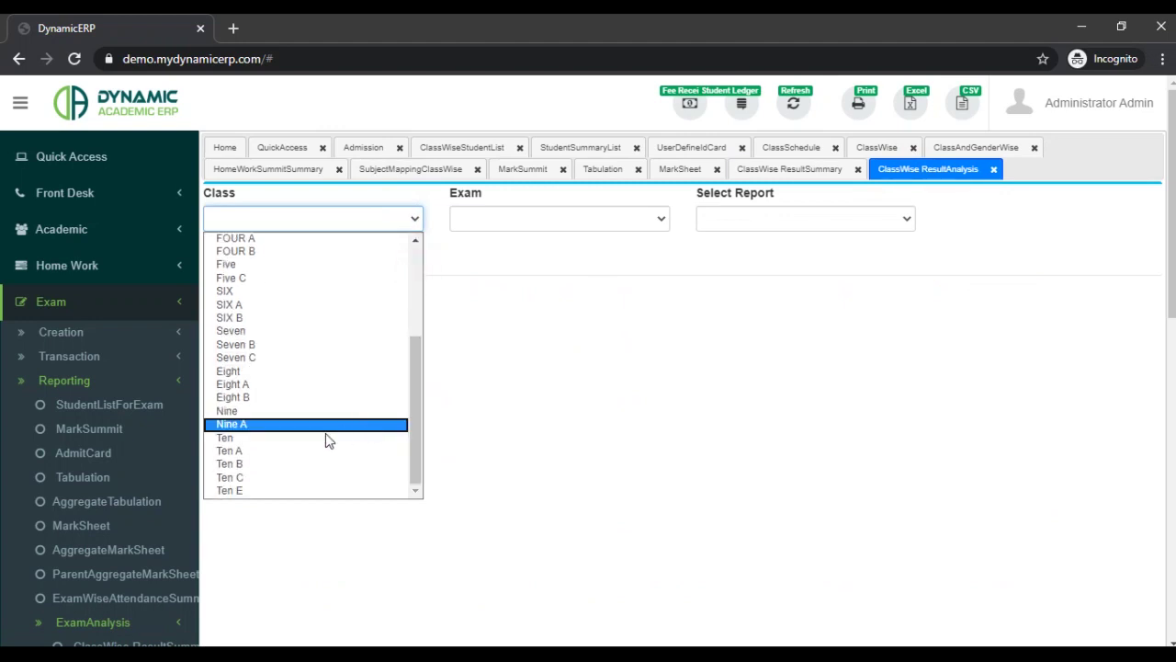
pyautogui.click(278, 386)
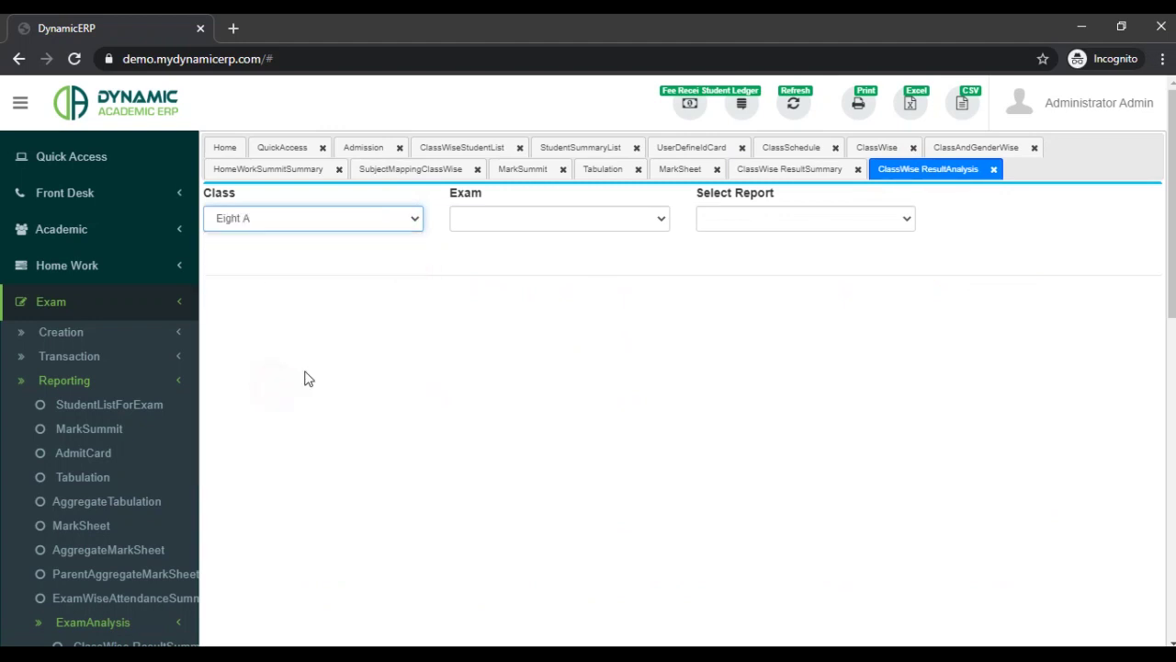
# Generate the DivisionWise Result Details report for the First Term Examination and review the division table.
pyautogui.click(578, 224)
pyautogui.click(528, 253)
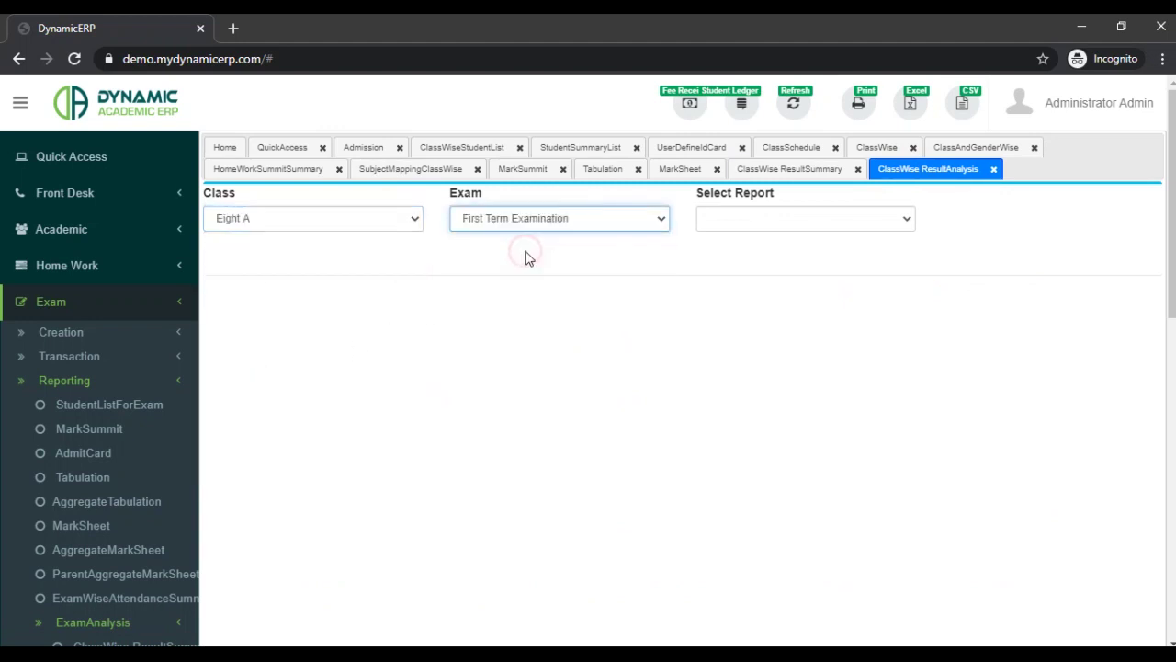
pyautogui.click(783, 218)
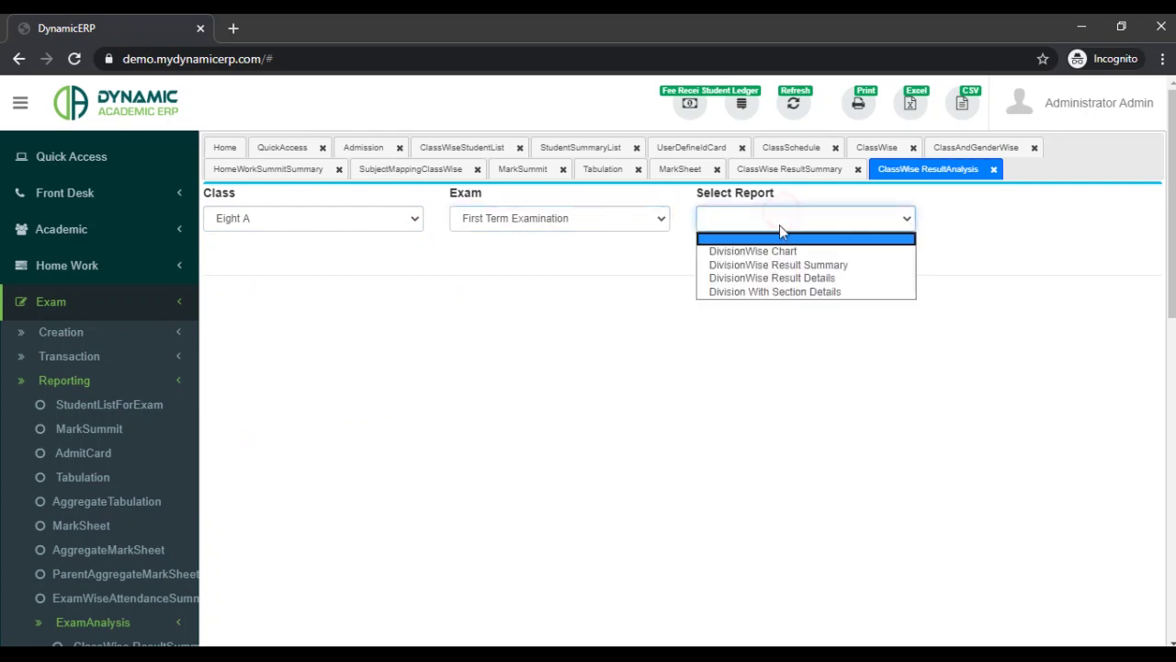
pyautogui.click(809, 278)
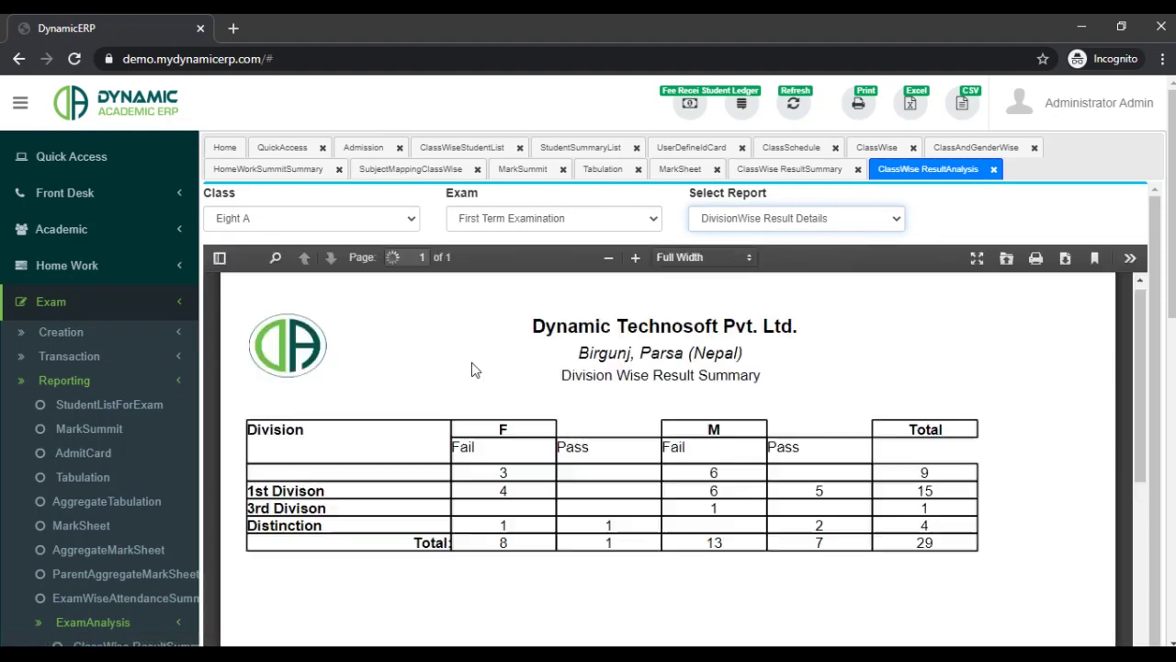
pyautogui.scroll(-1, 472, 369)
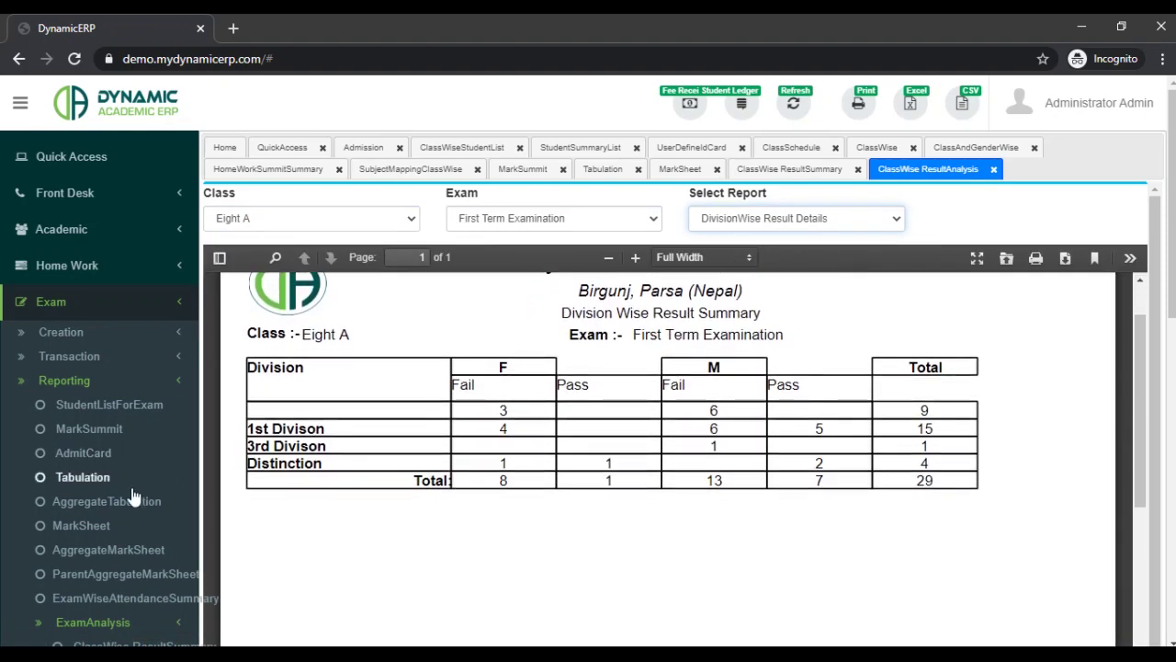
# Look through the remaining ExamAnalysis reports, then expand the AggregateExamAnalysis group and review its entries.
pyautogui.scroll(-3, 132, 493)
pyautogui.scroll(-2, 132, 496)
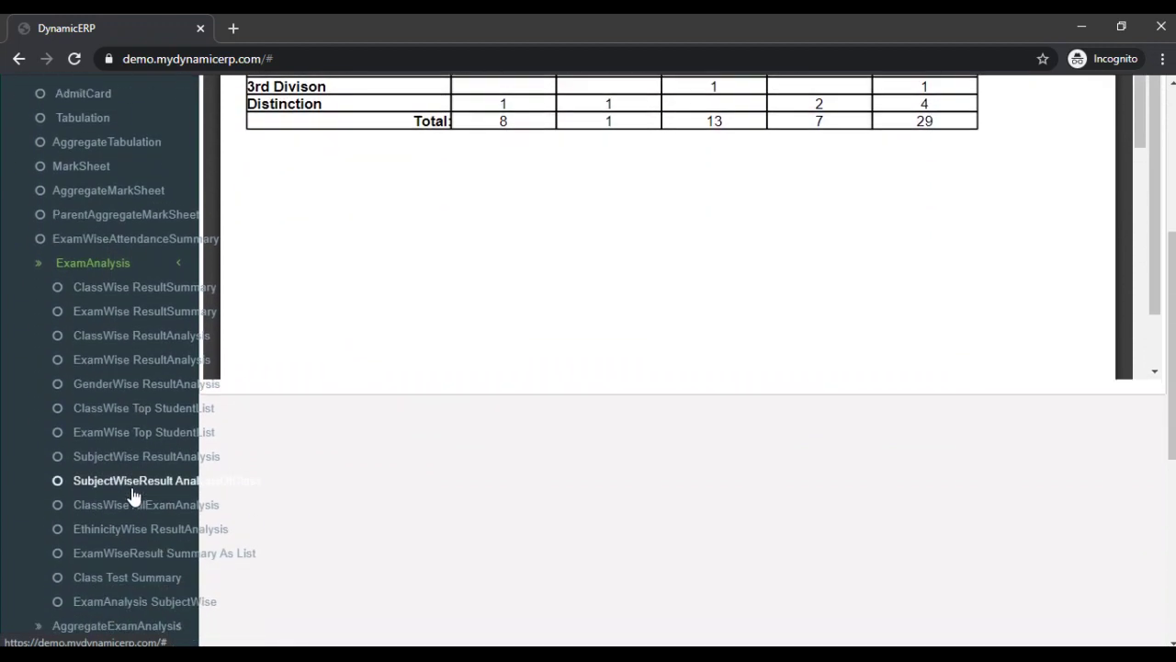
pyautogui.scroll(-1, 3, 490)
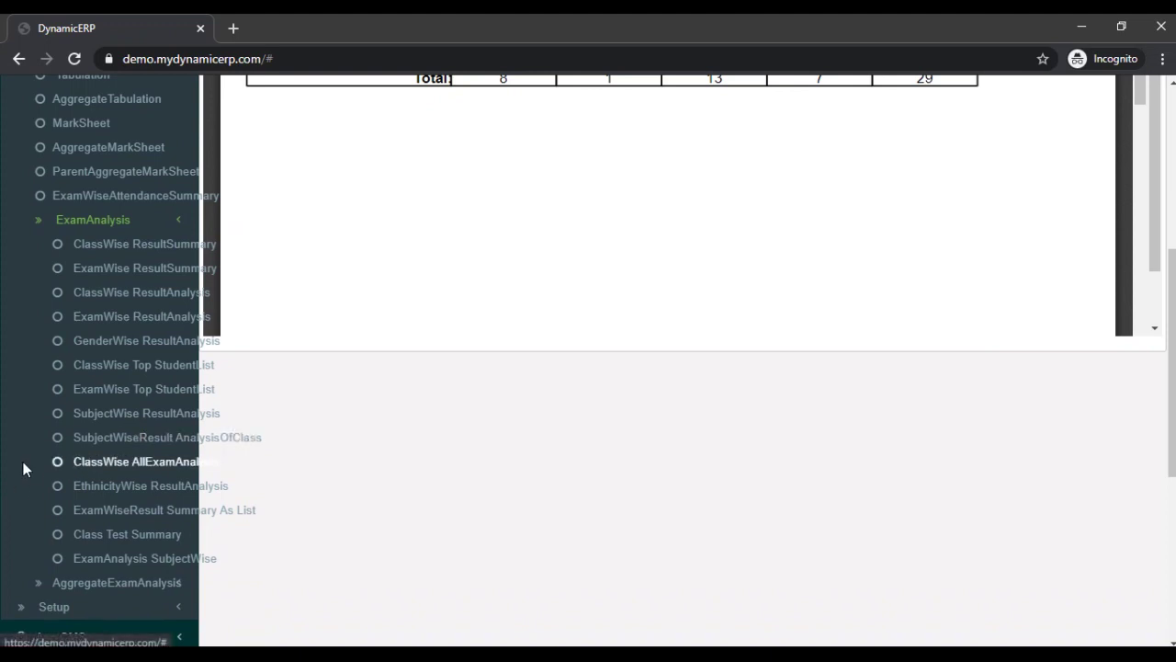
pyautogui.scroll(-2, 12, 483)
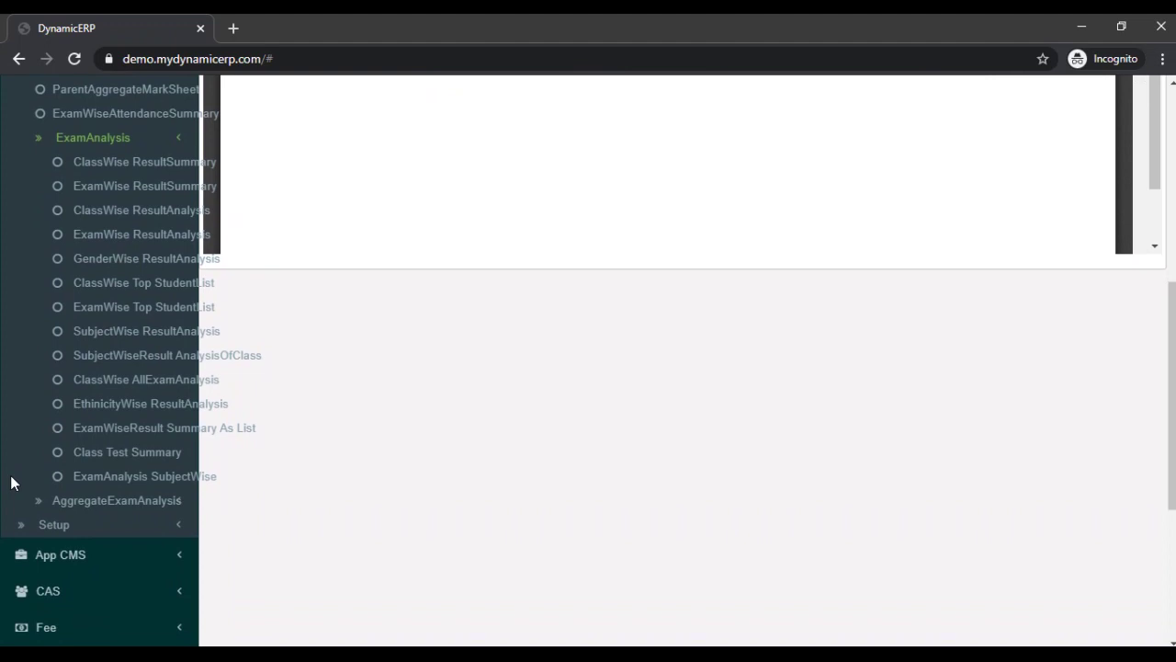
pyautogui.scroll(-1, 11, 482)
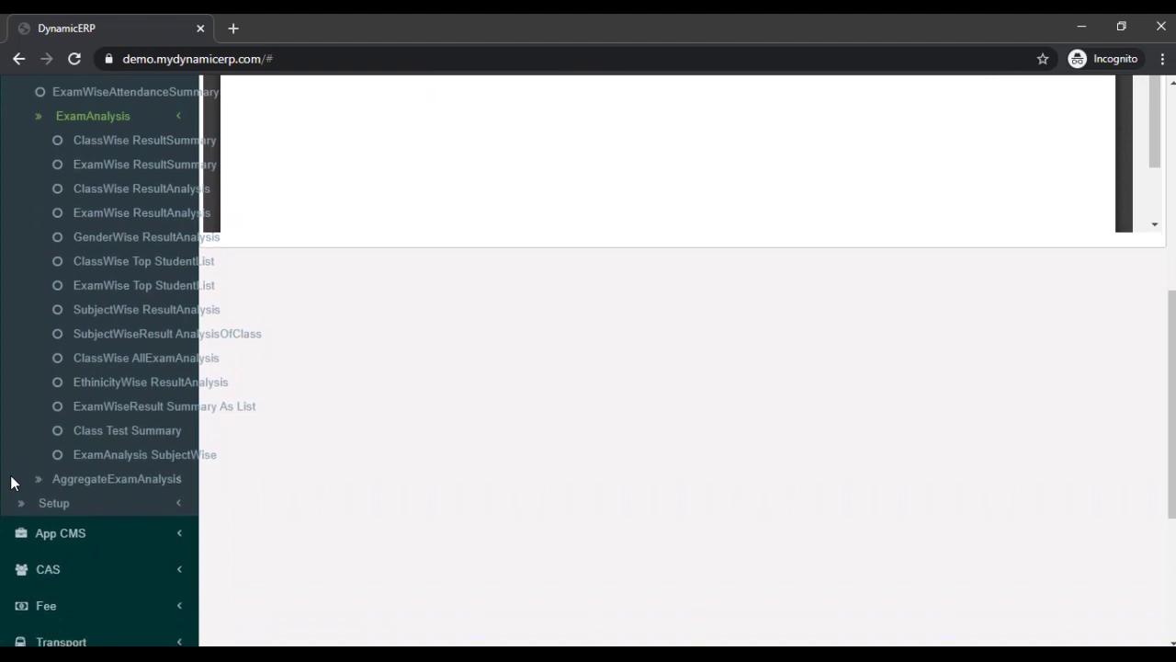
pyautogui.click(136, 485)
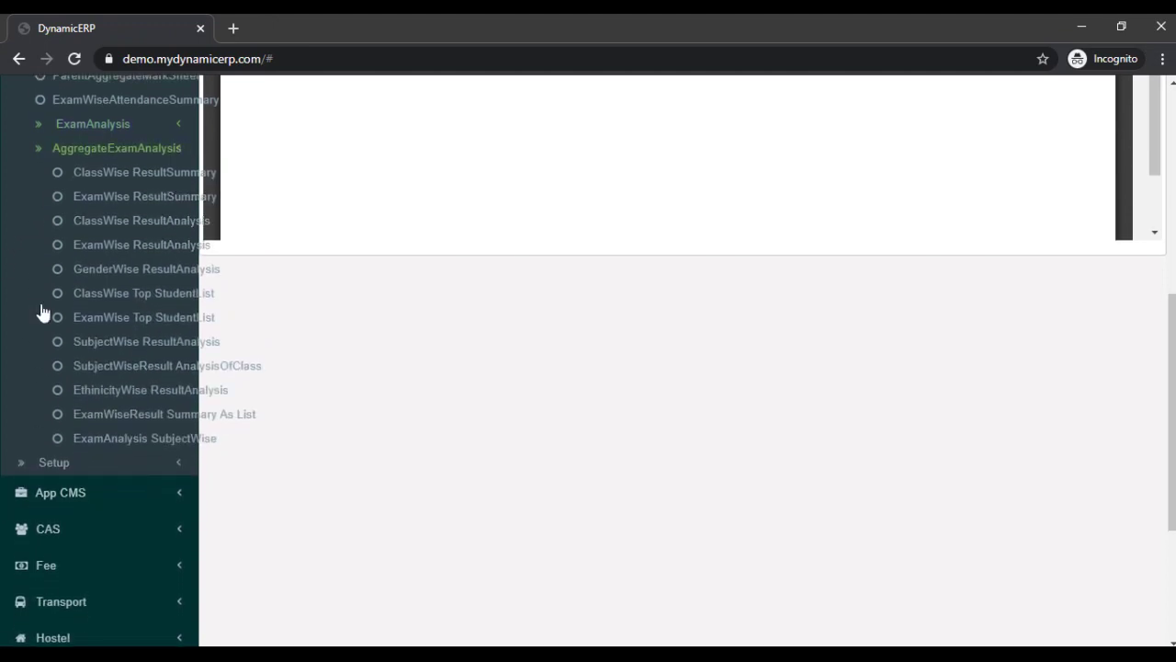
pyautogui.scroll(-1, 31, 390)
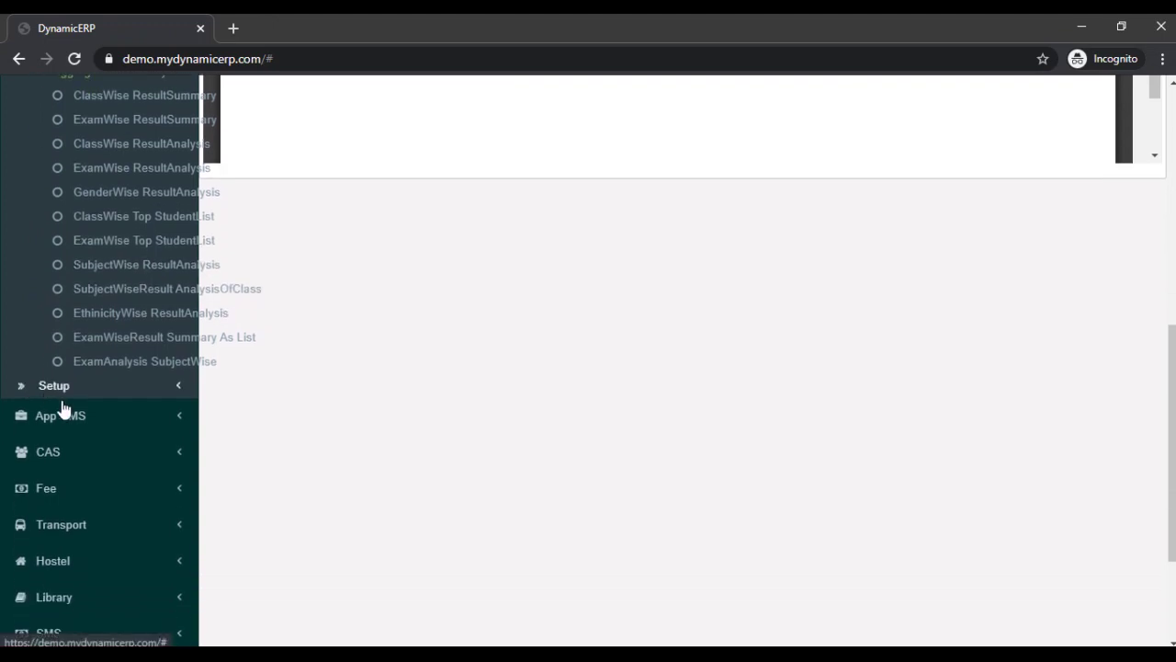
# Expand the App CMS module to view its entries, then show the reports under the CAS module's Reporting group.
pyautogui.click(99, 421)
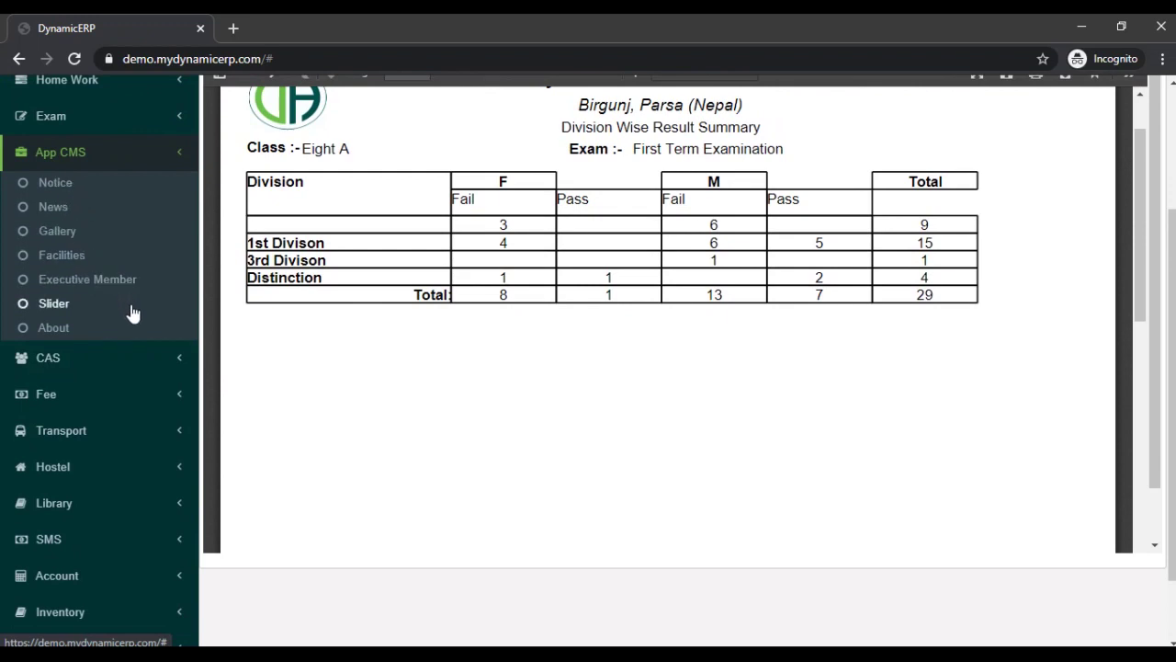
pyautogui.scroll(-1, 80, 313)
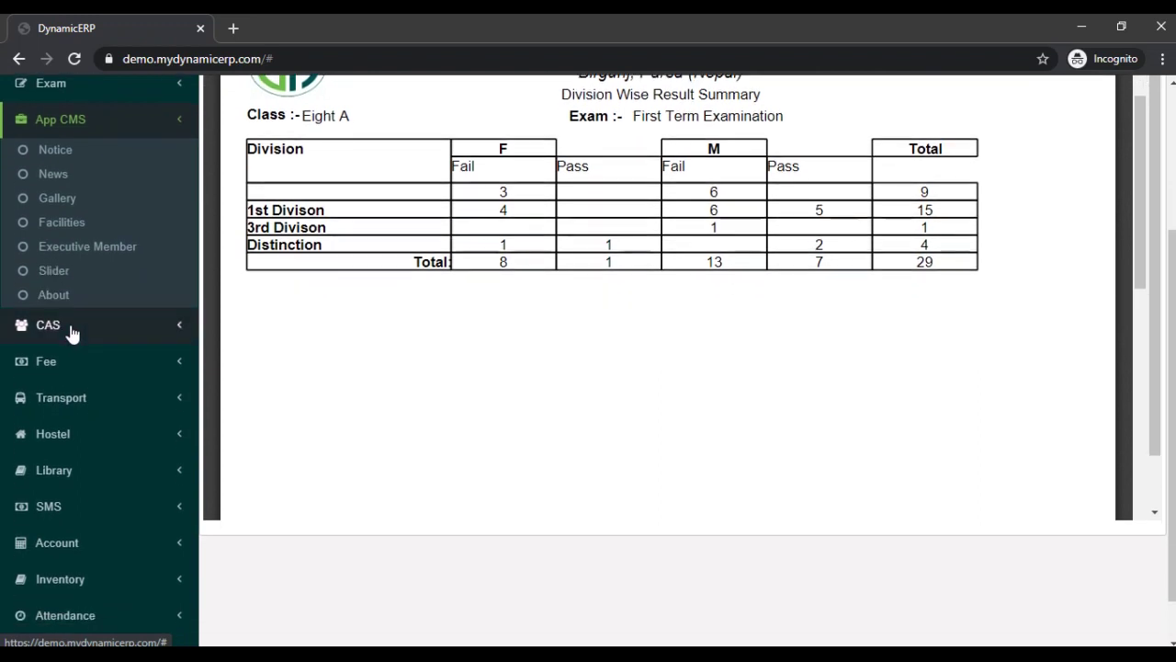
pyautogui.click(71, 332)
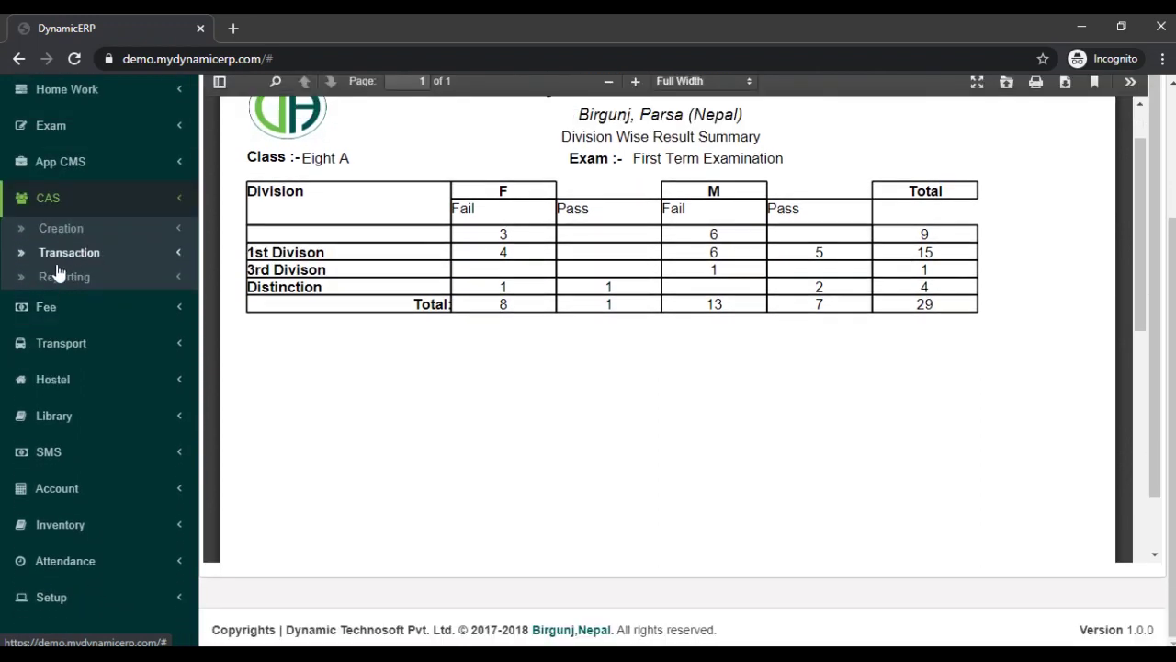
pyautogui.click(55, 277)
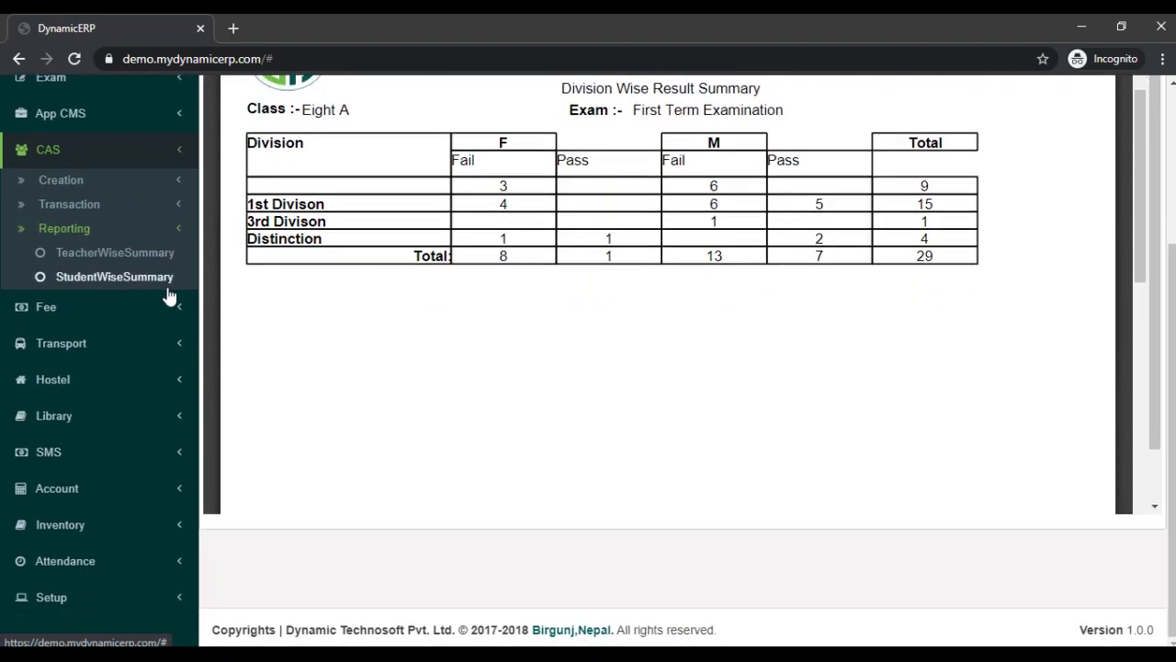
# Expand the Fee module's Creation section and look through its Fee Mapping, Discount and Fine Setup groups.
pyautogui.click(104, 314)
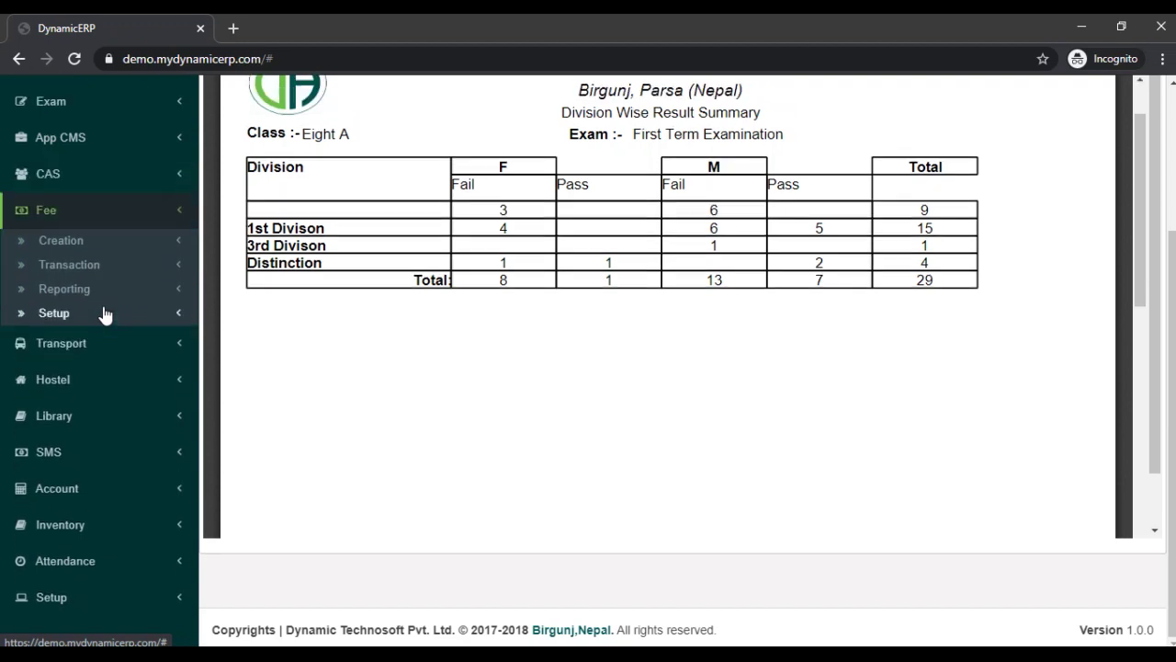
pyautogui.click(60, 240)
pyautogui.scroll(-1, 64, 249)
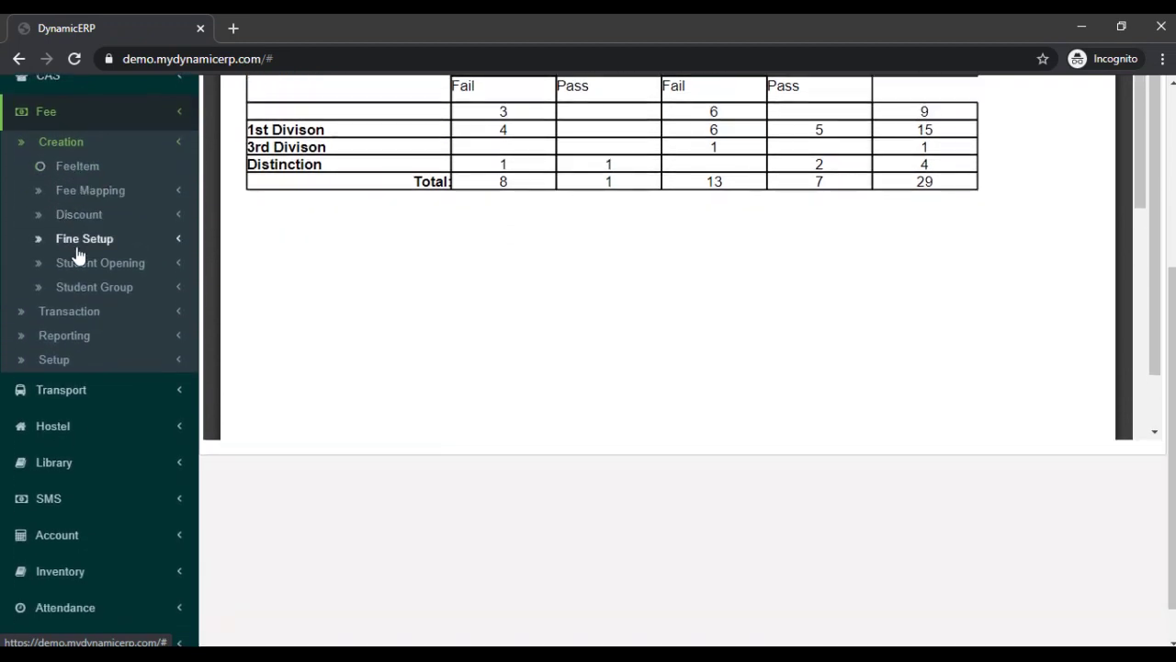
pyautogui.click(76, 199)
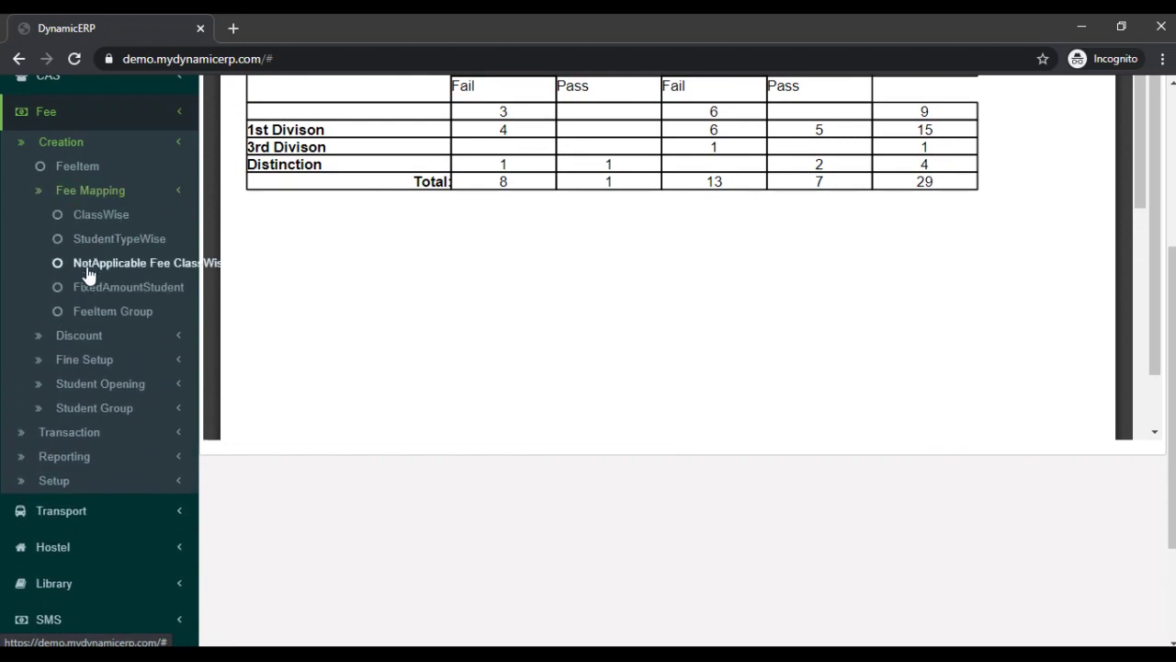
pyautogui.click(80, 336)
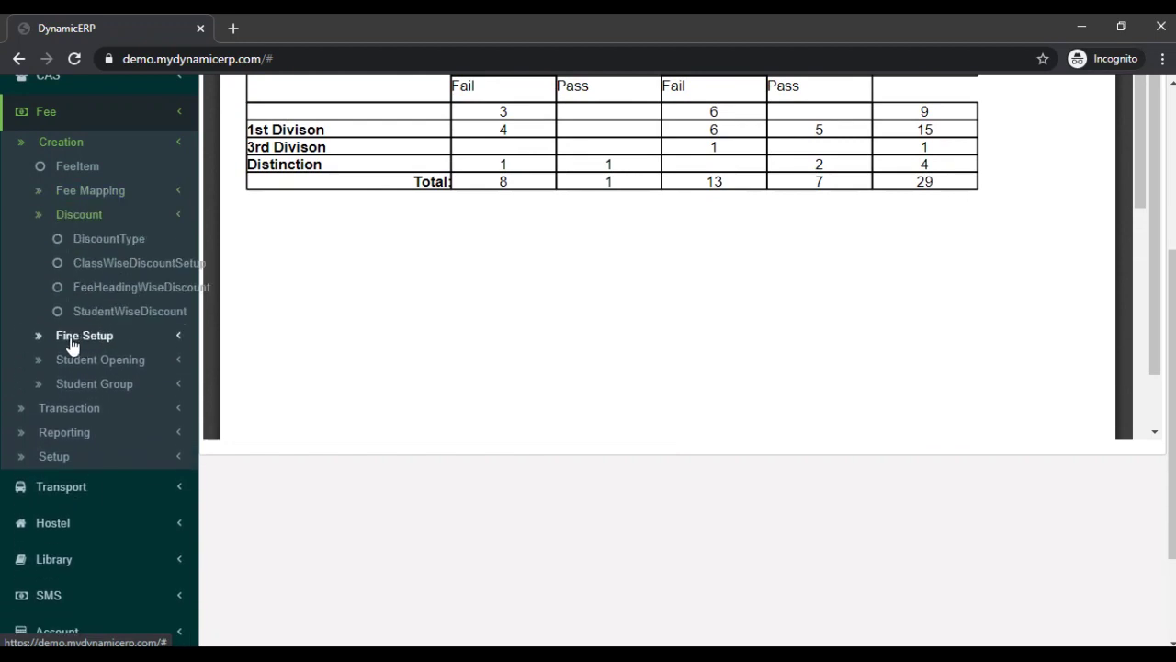
pyautogui.click(74, 338)
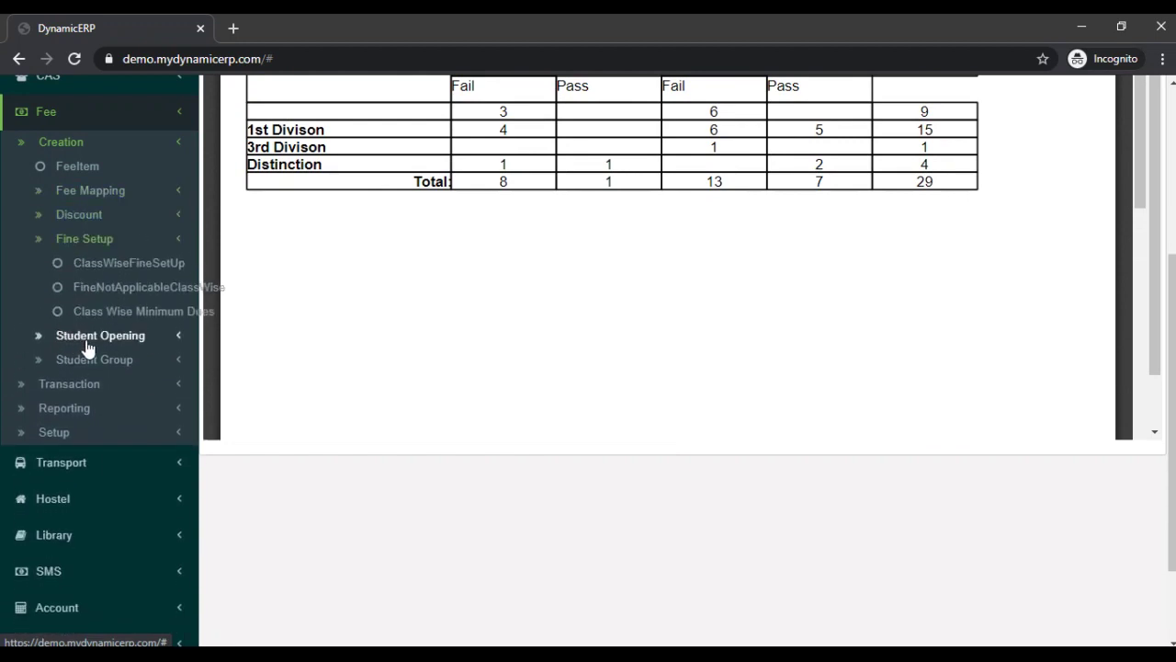
# Look through the Fee module's Student Opening and Student Group entries under Creation, then review its Transaction entries.
pyautogui.click(89, 345)
pyautogui.scroll(-1, 84, 347)
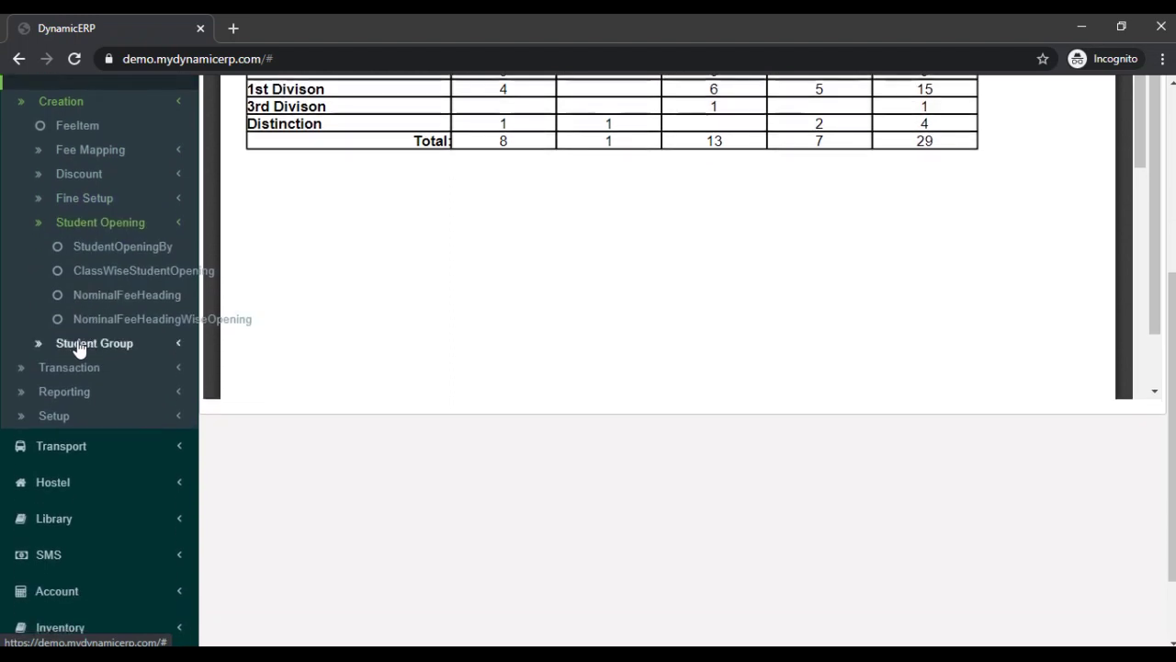
pyautogui.click(79, 346)
pyautogui.scroll(-1, 77, 349)
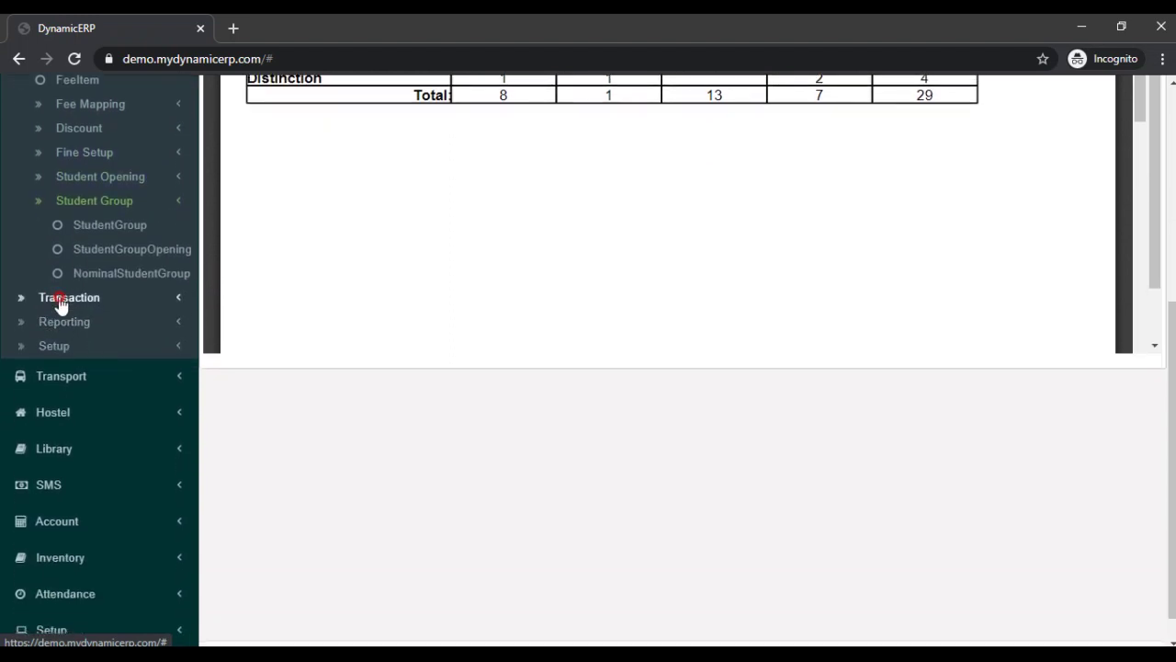
pyautogui.click(59, 298)
pyautogui.scroll(-2, 58, 305)
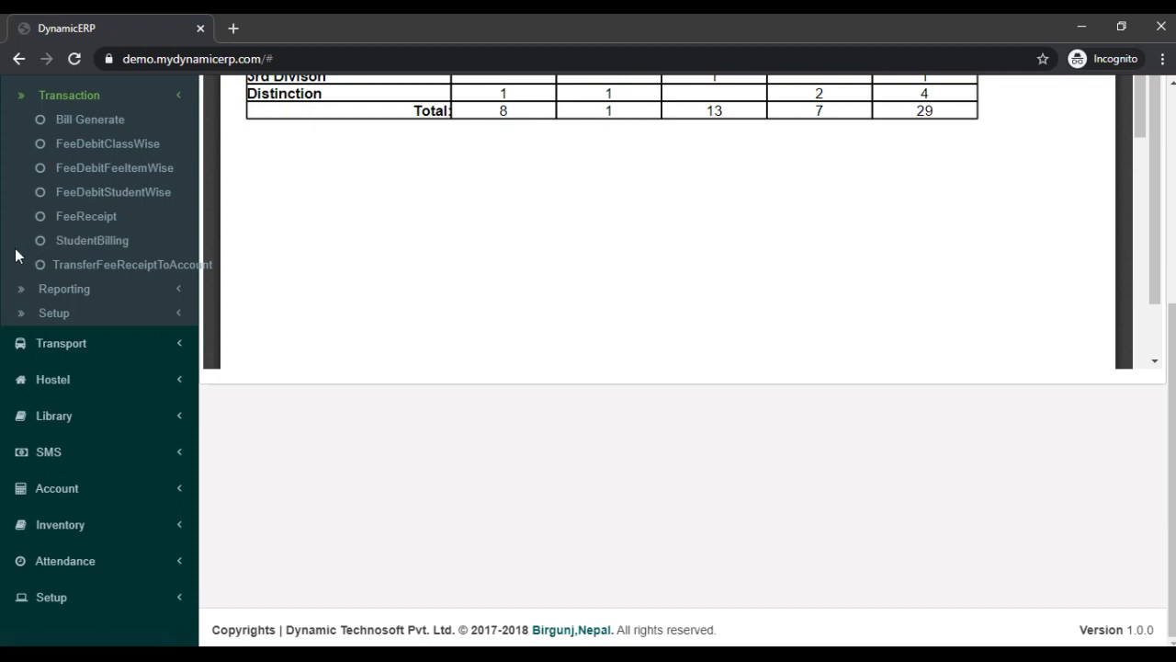
# Show the Fee module's Reporting entries and open the Fee Summary report.
pyautogui.click(64, 289)
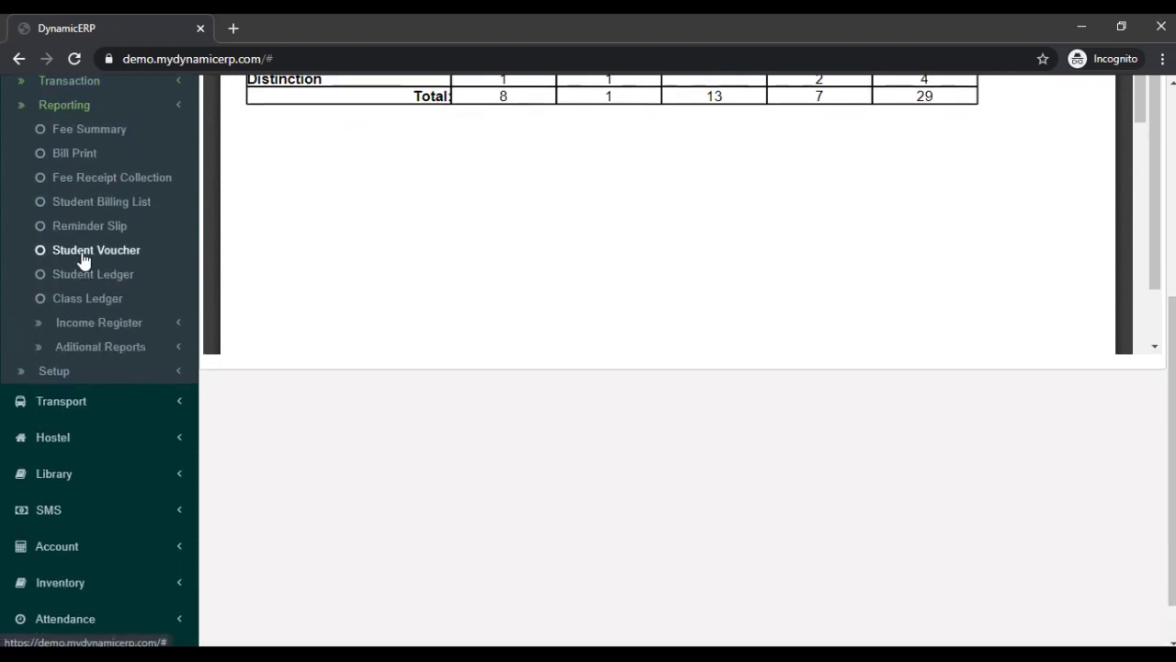
pyautogui.scroll(1, 82, 262)
pyautogui.click(89, 194)
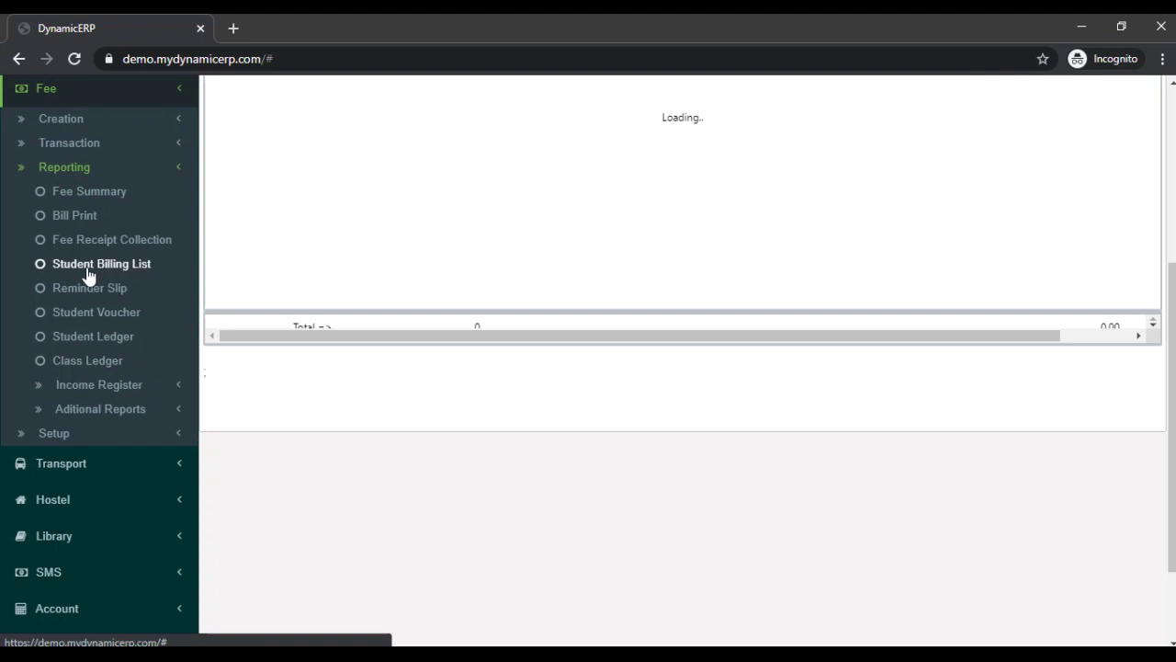
# Open the fee Student Ledger report, search students for "ra", load the first match and review the monthly ledger.
pyautogui.click(75, 340)
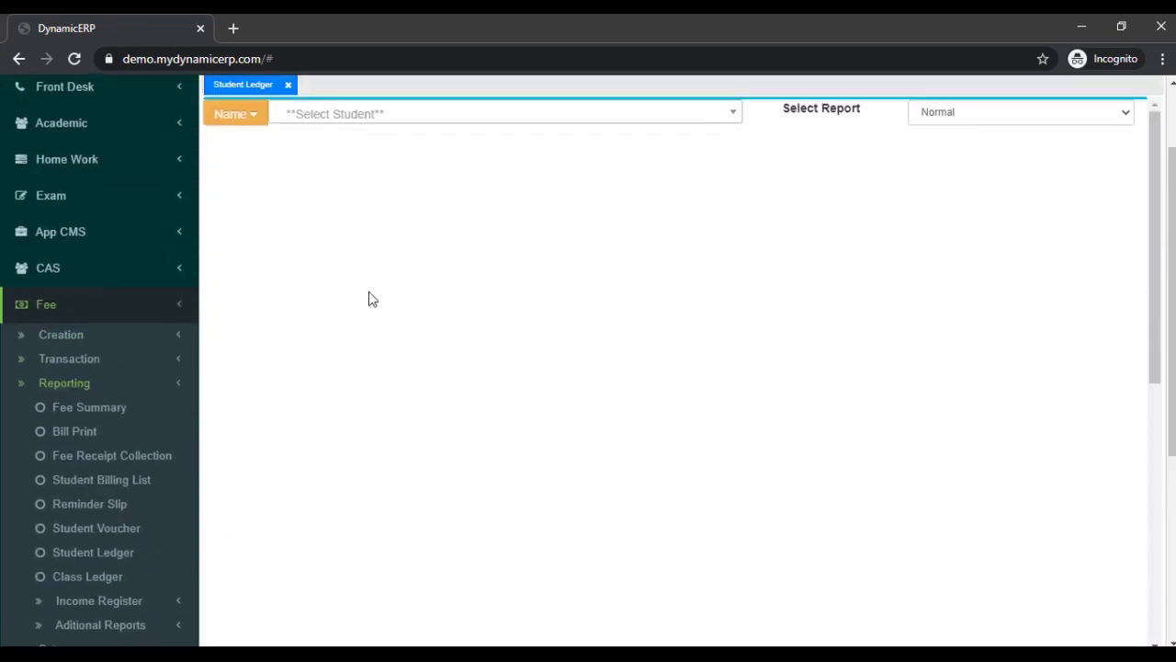
pyautogui.click(399, 220)
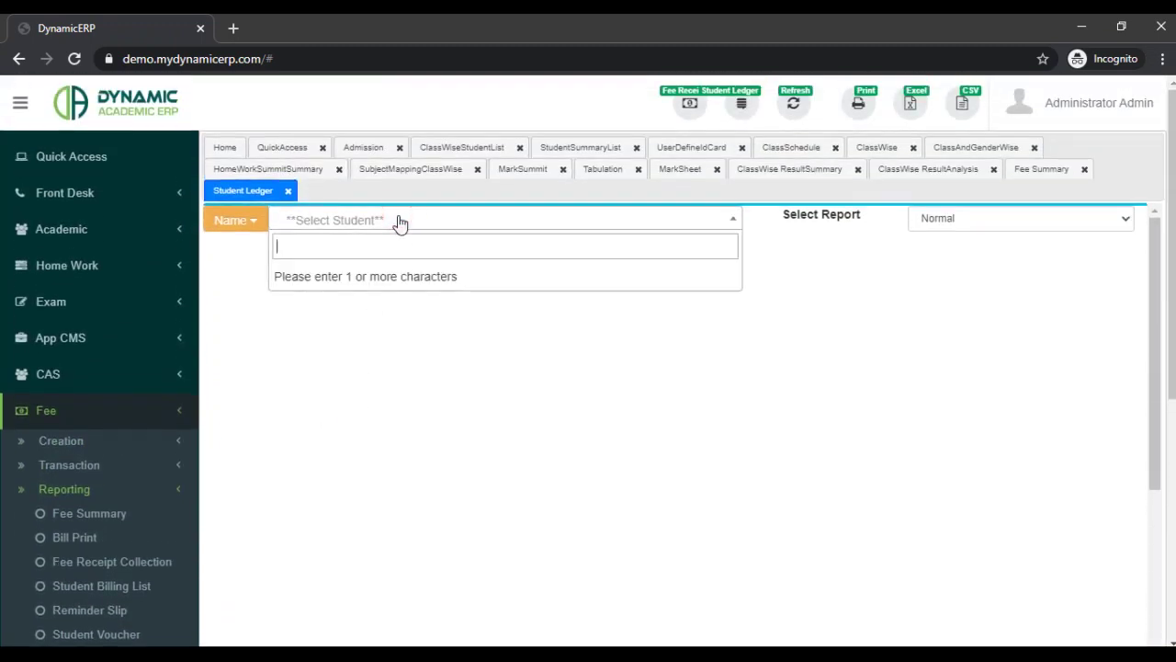
pyautogui.write('ra')
pyautogui.press('Return')
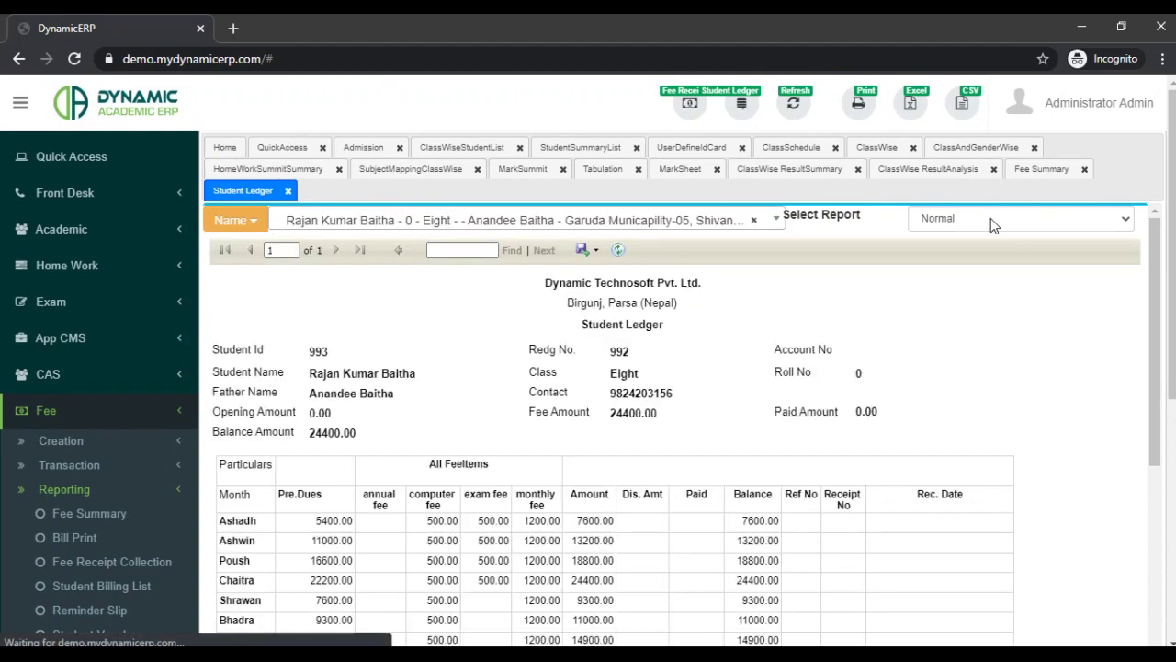
pyautogui.scroll(-2, 578, 451)
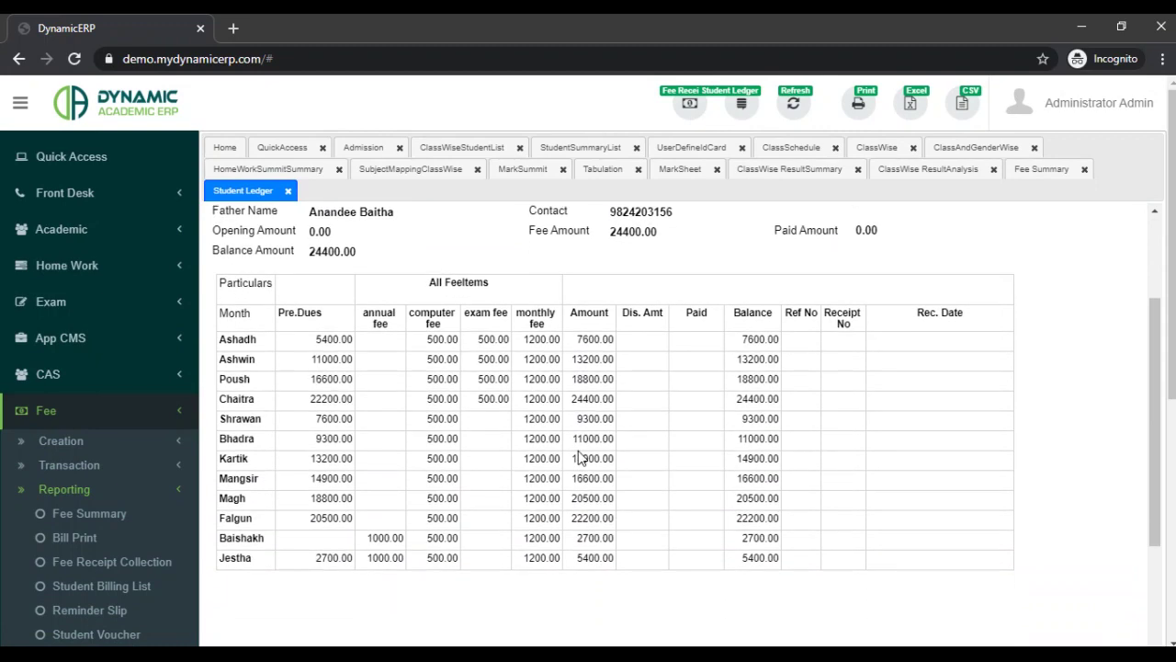
pyautogui.scroll(2, 578, 457)
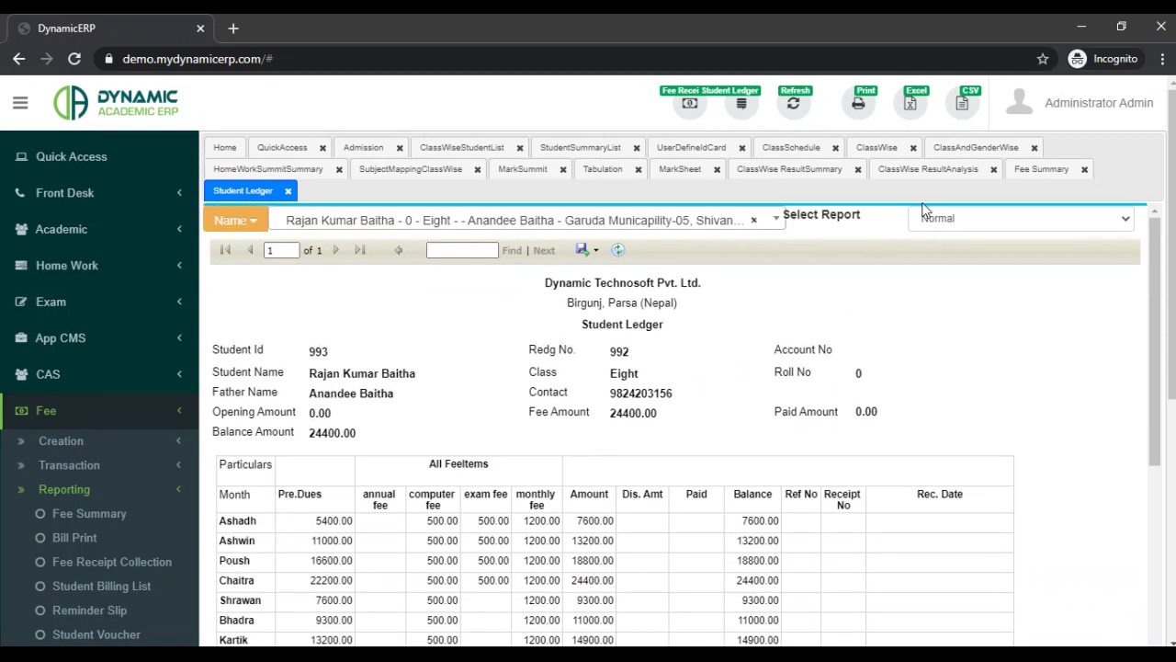
# Return to the Fee Summary report, reload it for Baishakh to Chaitra and review the student list.
pyautogui.click(1042, 171)
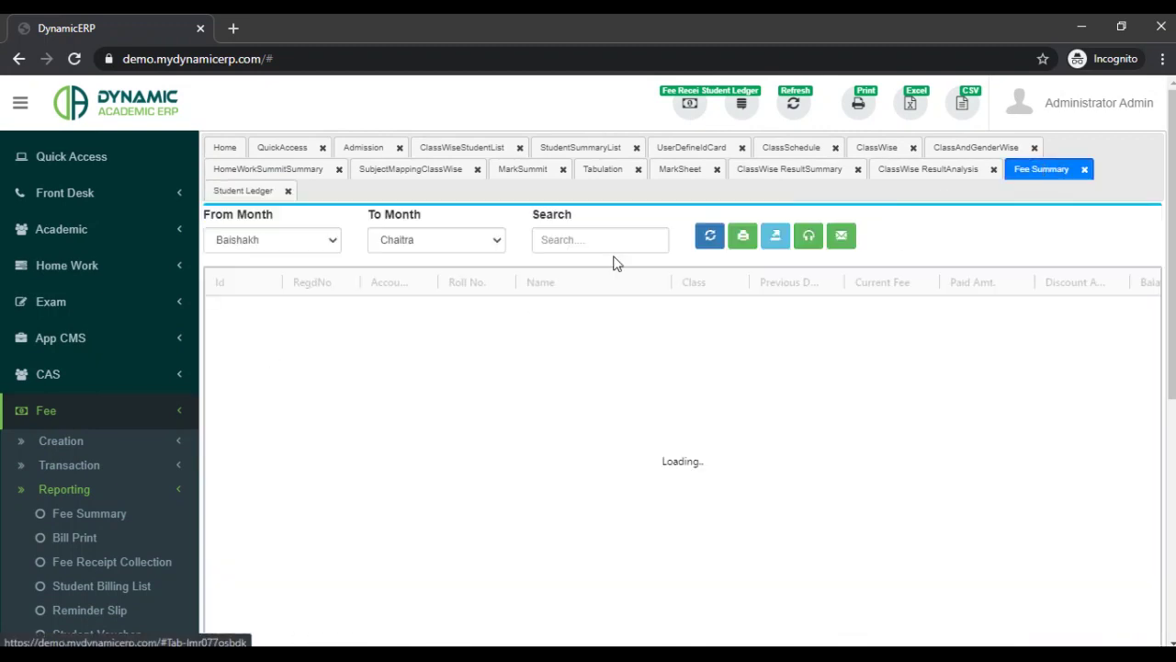
pyautogui.click(709, 239)
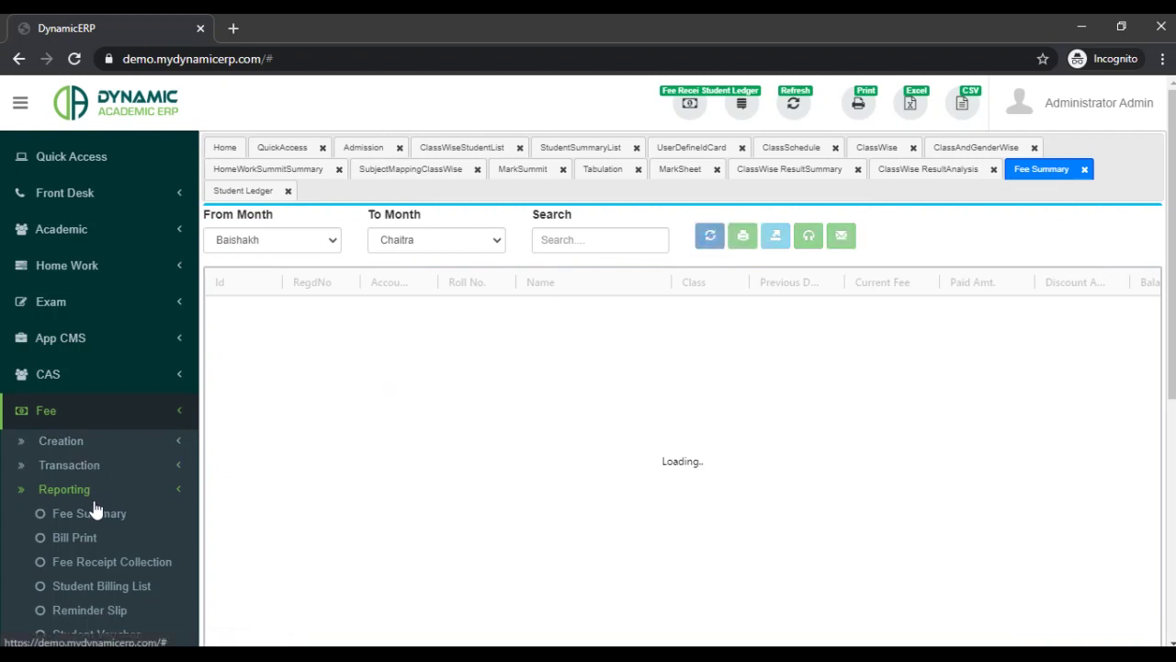
pyautogui.scroll(-1, 96, 511)
pyautogui.scroll(-1, 95, 511)
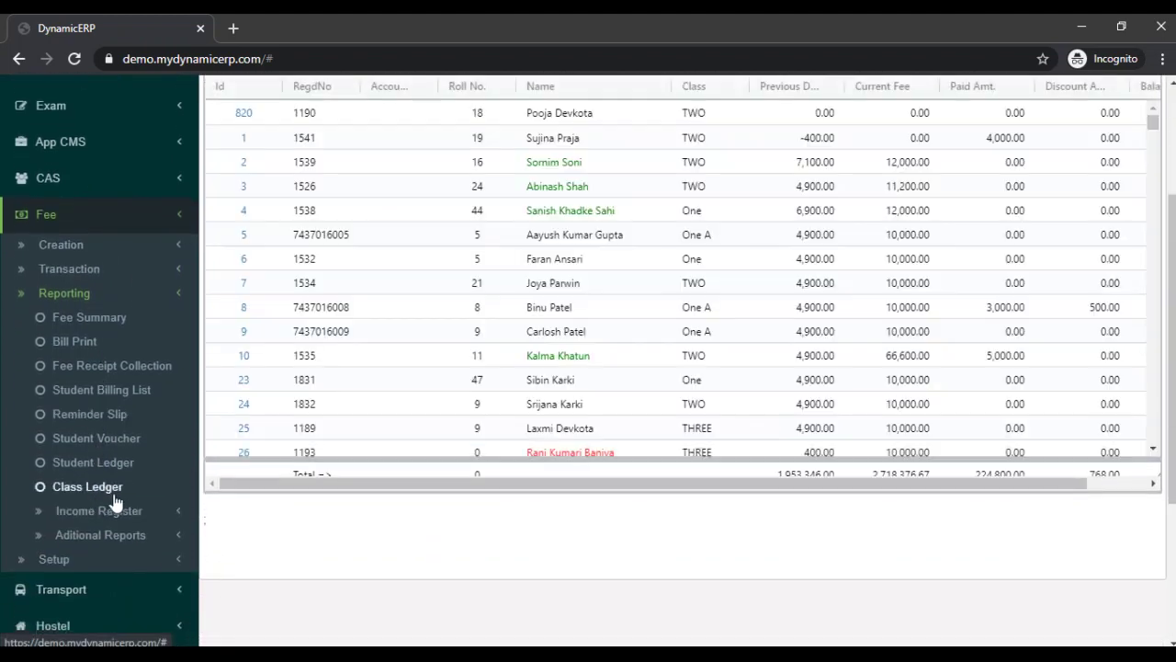
pyautogui.scroll(2, 384, 305)
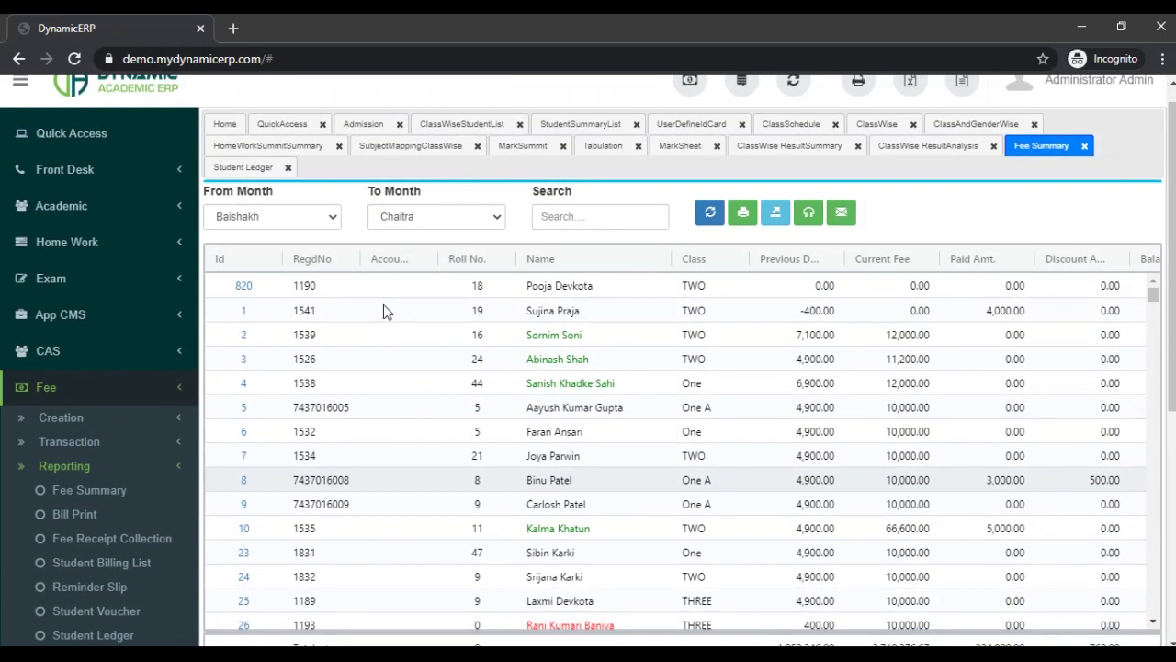
# Expand the Income Register group in the Fee reports and open the Income Statement report.
pyautogui.scroll(-2, 383, 304)
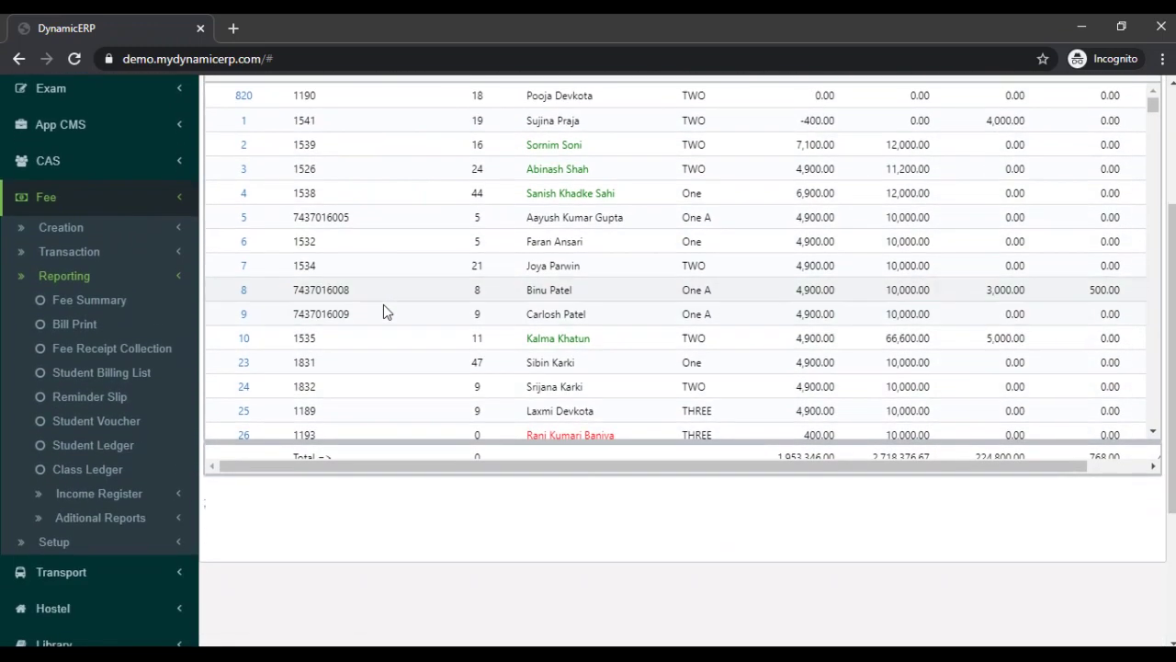
pyautogui.scroll(-1, 119, 473)
pyautogui.scroll(-1, 120, 473)
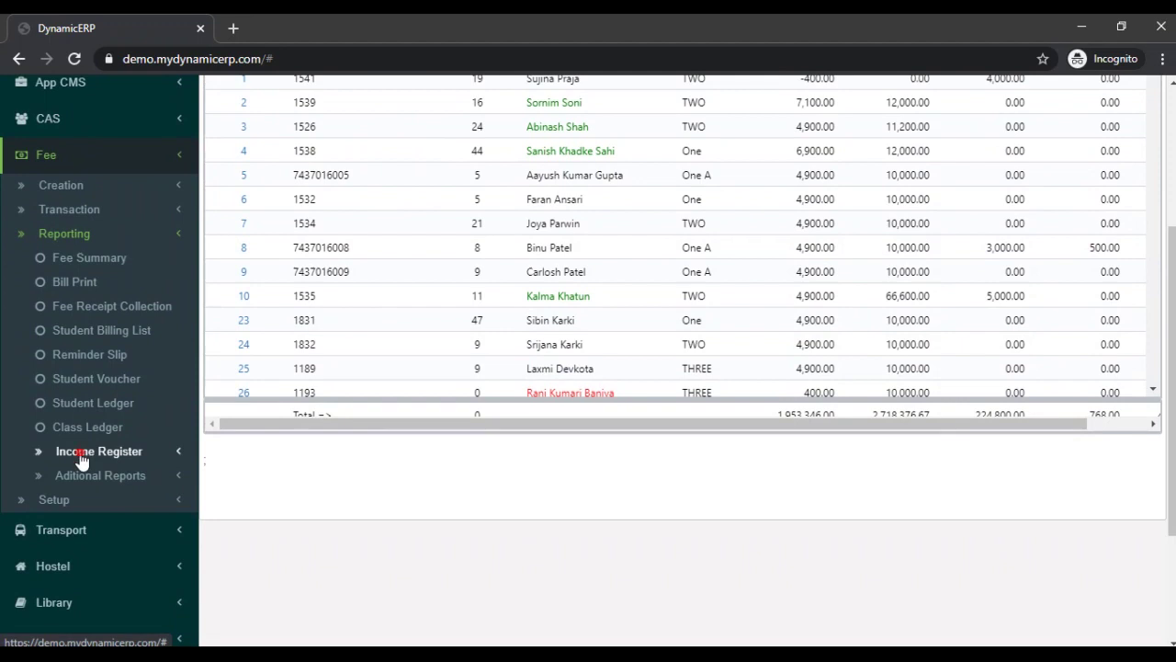
pyautogui.click(81, 453)
pyautogui.scroll(-1, 145, 331)
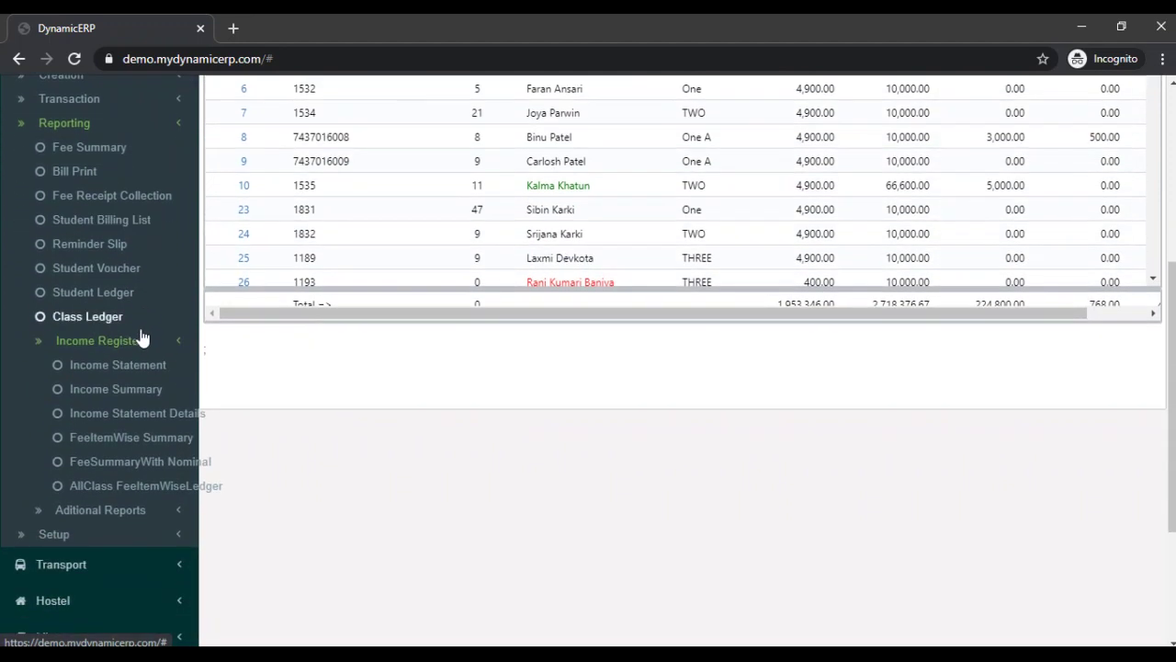
pyautogui.click(96, 367)
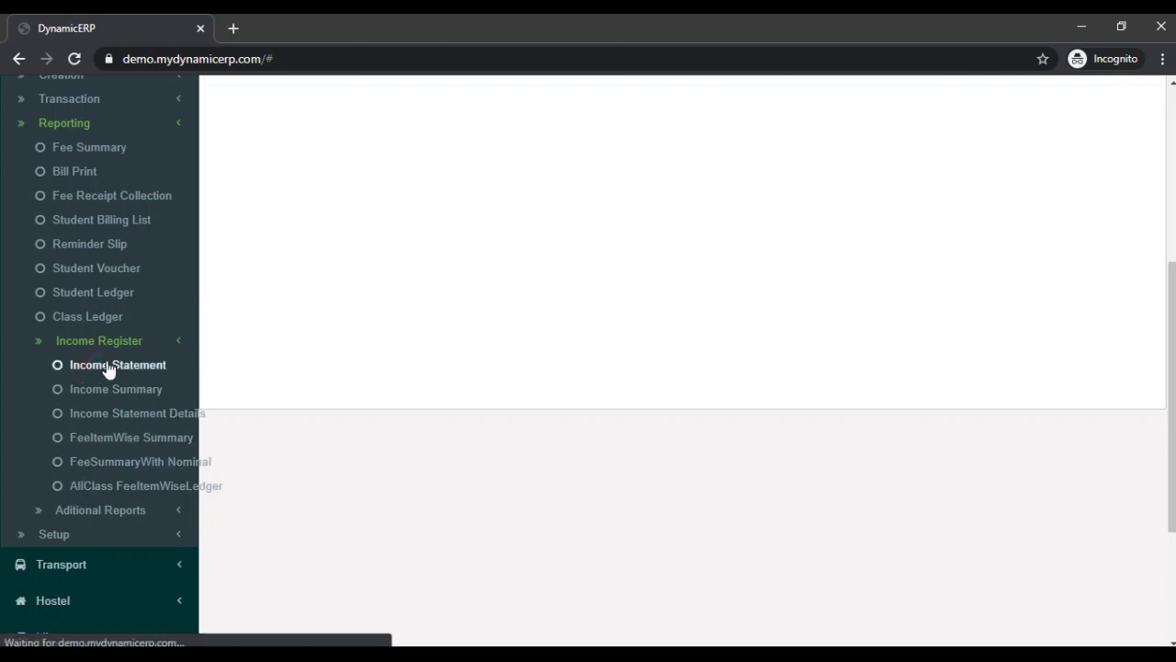
pyautogui.scroll(1, 483, 281)
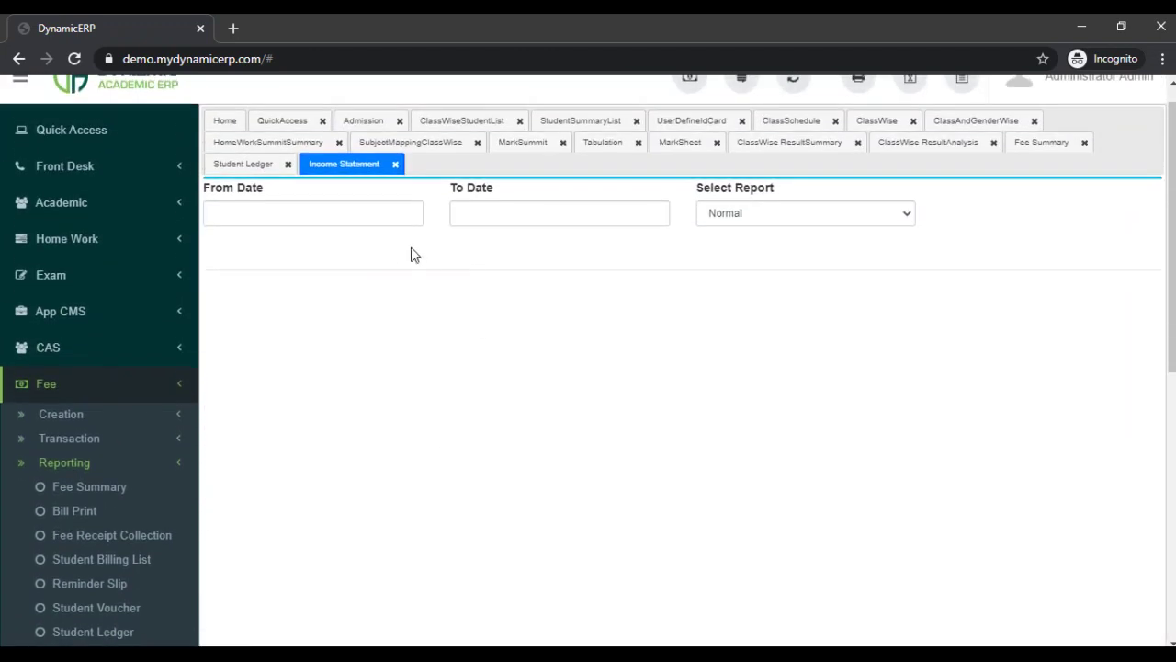
# Set the Income Statement's date range from 2076-12-02 to 2077-02-14.
pyautogui.click(408, 210)
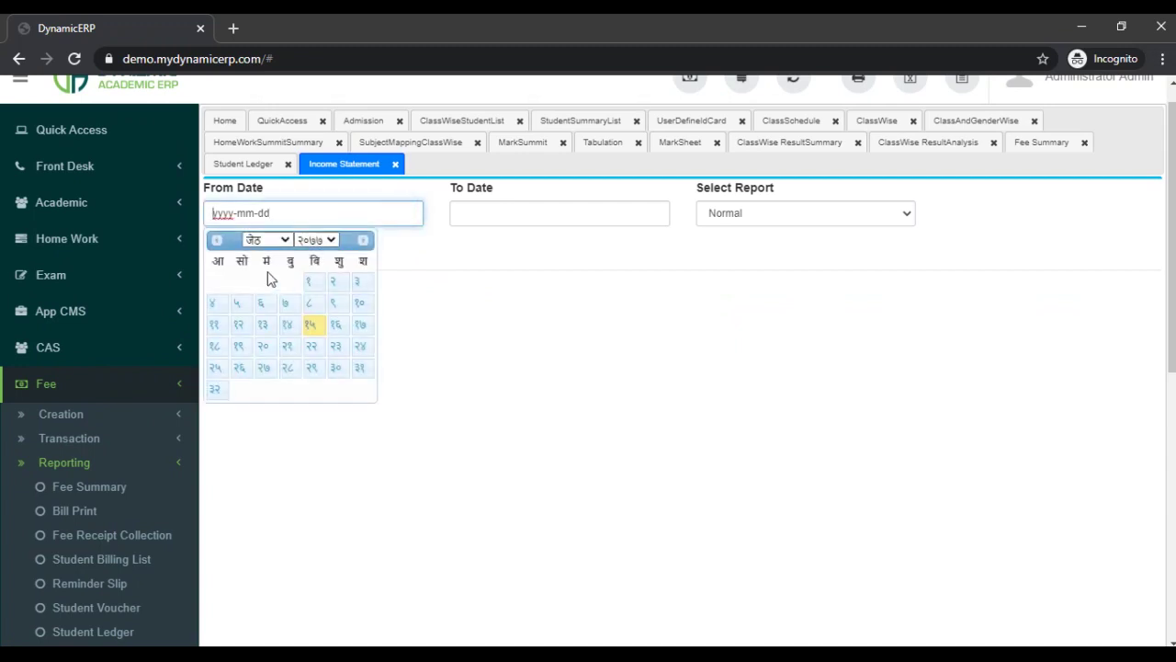
pyautogui.click(216, 244)
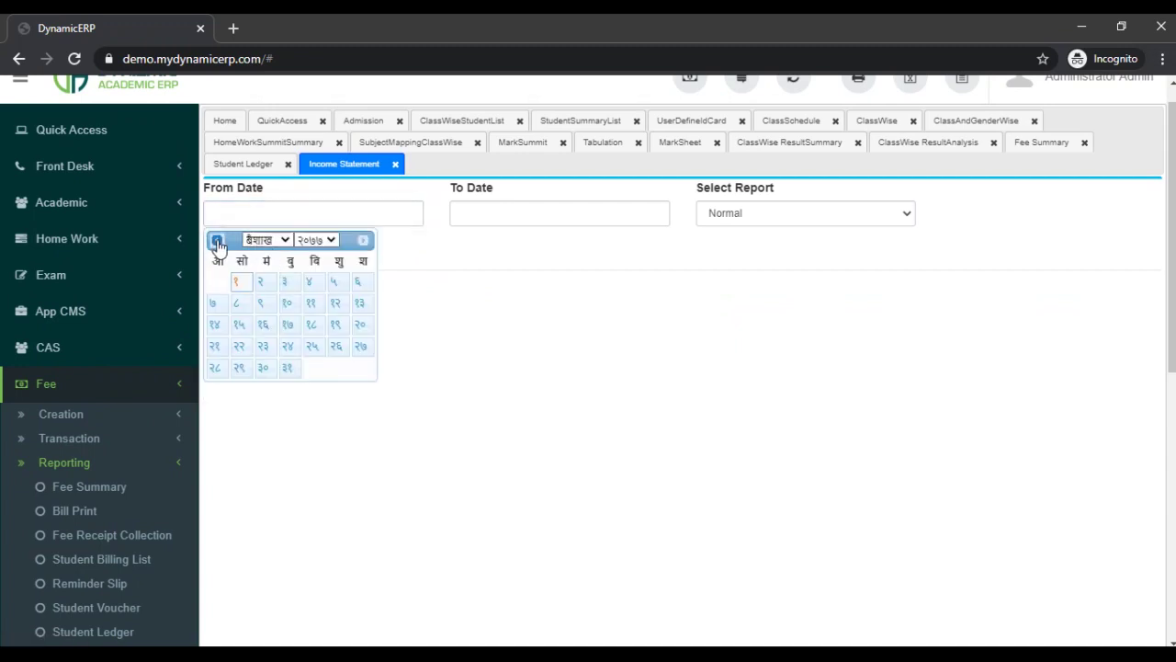
pyautogui.click(217, 242)
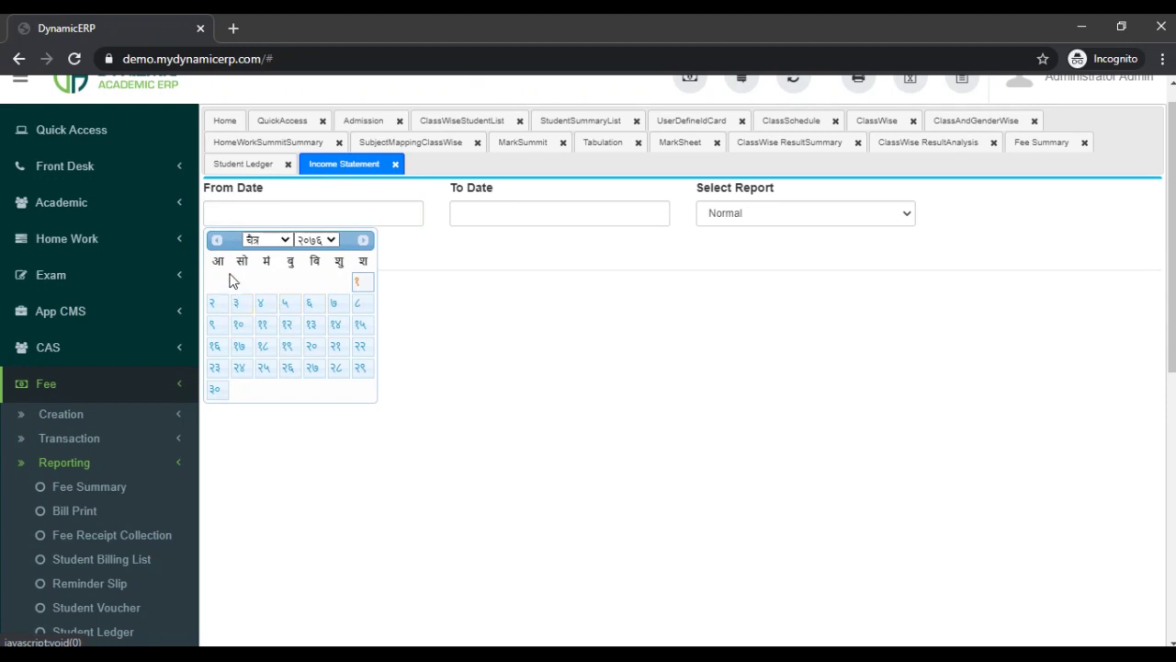
pyautogui.click(219, 304)
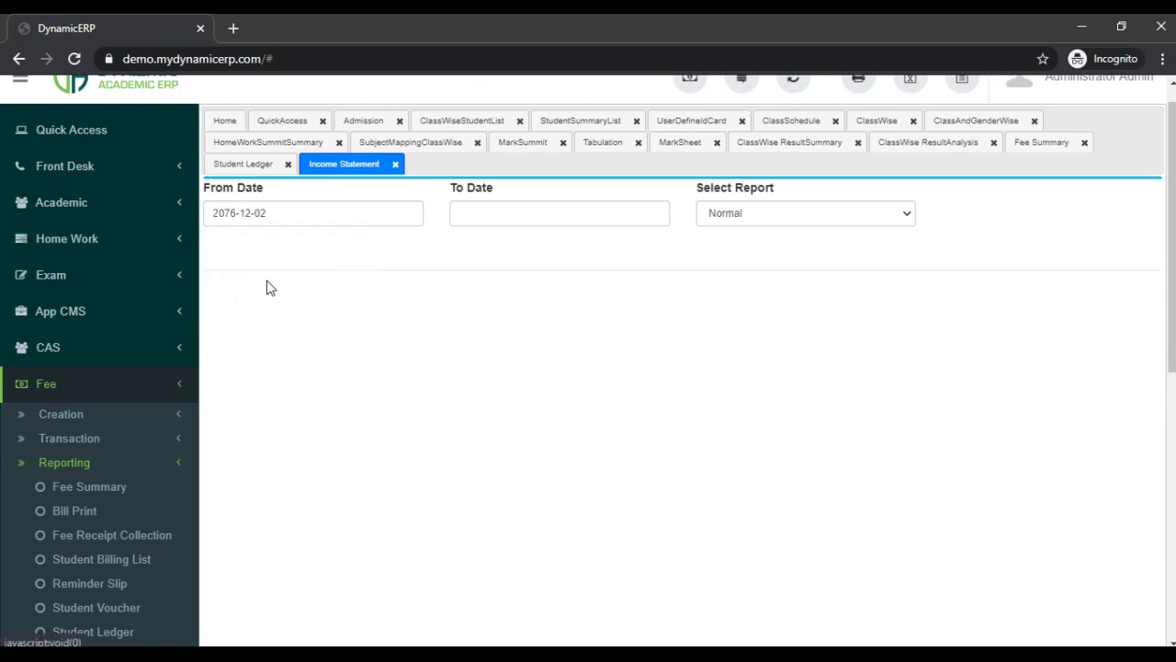
pyautogui.click(625, 213)
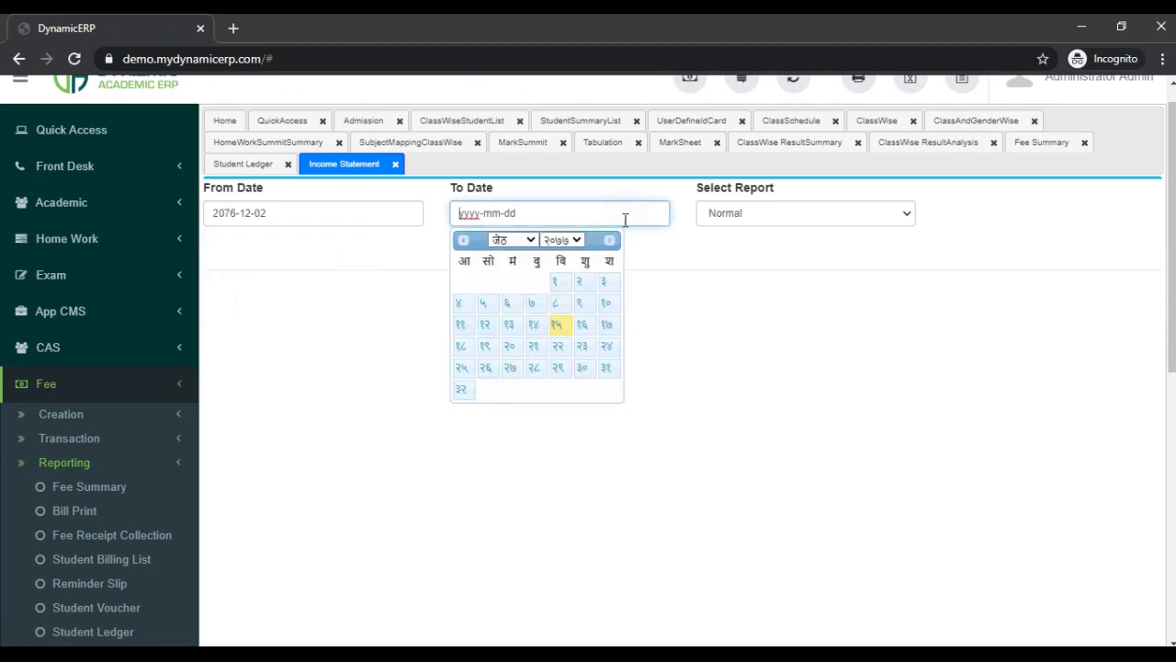
pyautogui.click(533, 324)
# Generate the Income Statement as a Class Wise report and review the fee receipts by class.
pyautogui.click(823, 219)
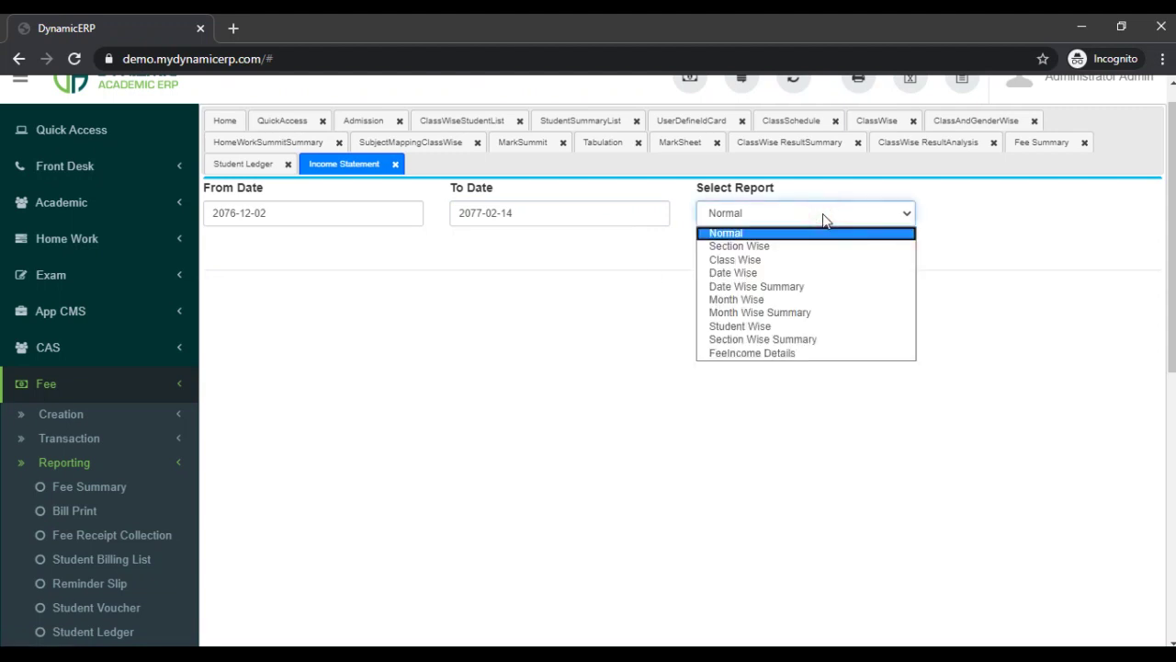
pyautogui.click(763, 260)
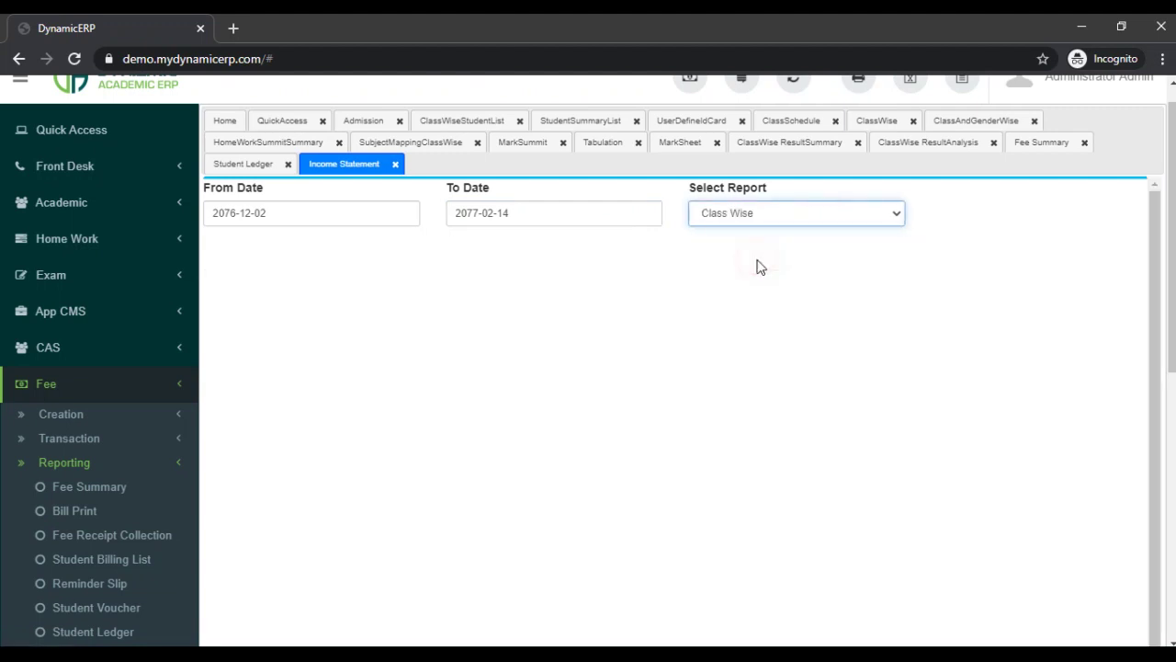
pyautogui.scroll(-1, 80, 418)
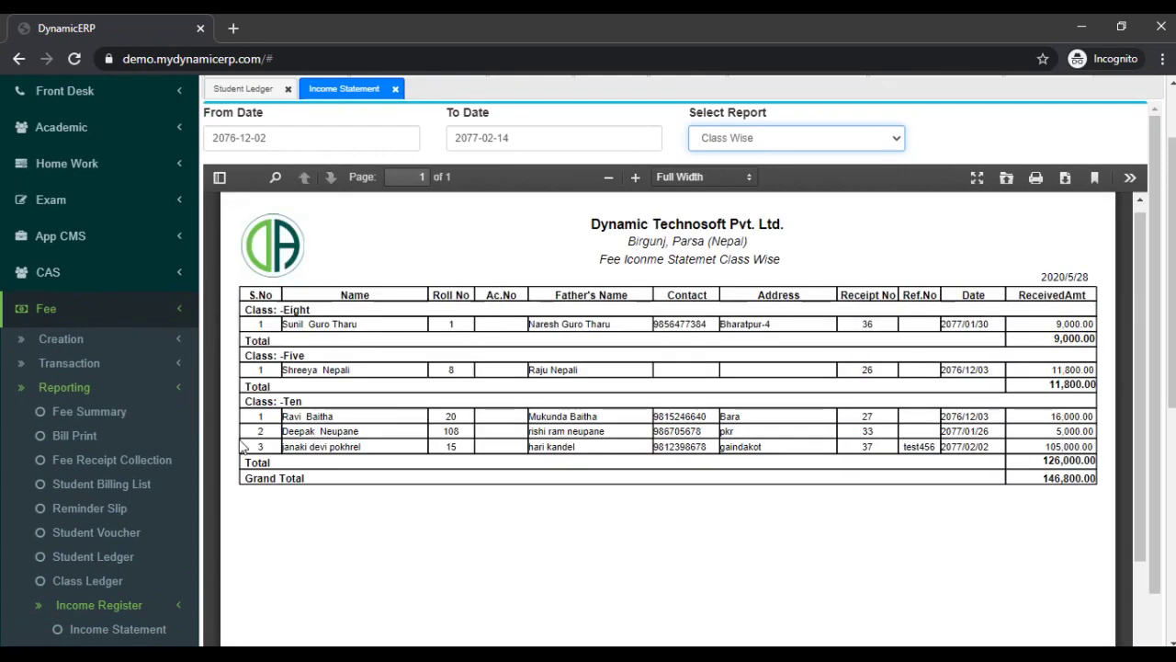
pyautogui.scroll(1, 124, 415)
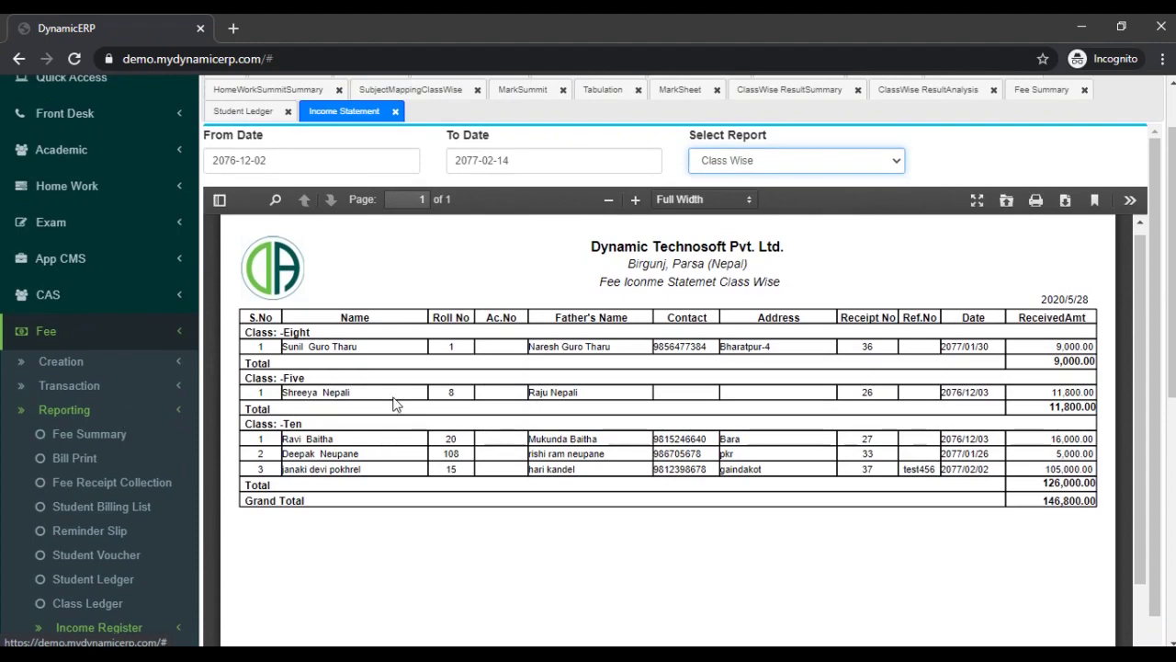
# Look through the remaining Income Register reports, then expand the Aditional Reports group and review its entries.
pyautogui.scroll(-2, 126, 496)
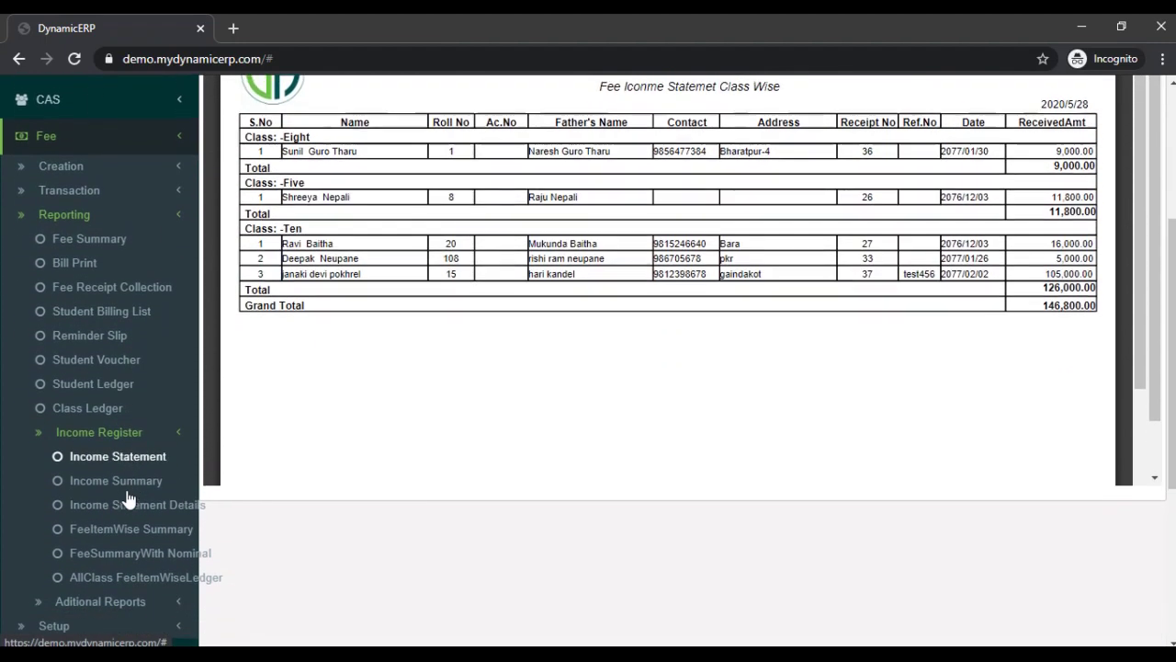
pyautogui.scroll(-1, 129, 499)
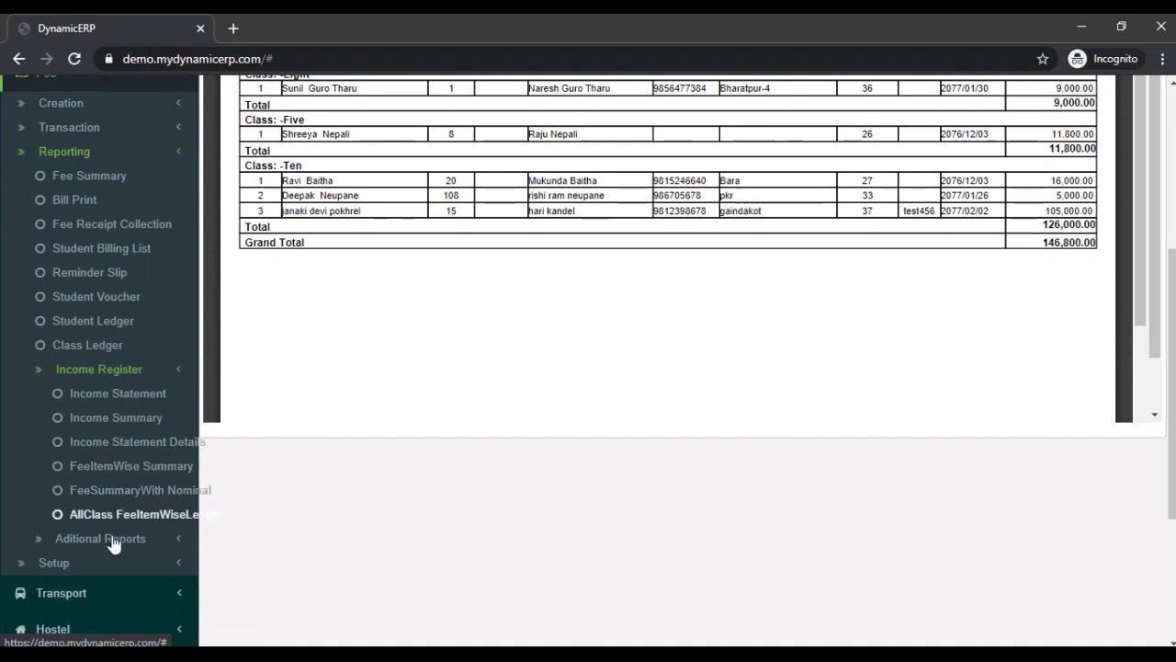
pyautogui.scroll(-1, 20, 489)
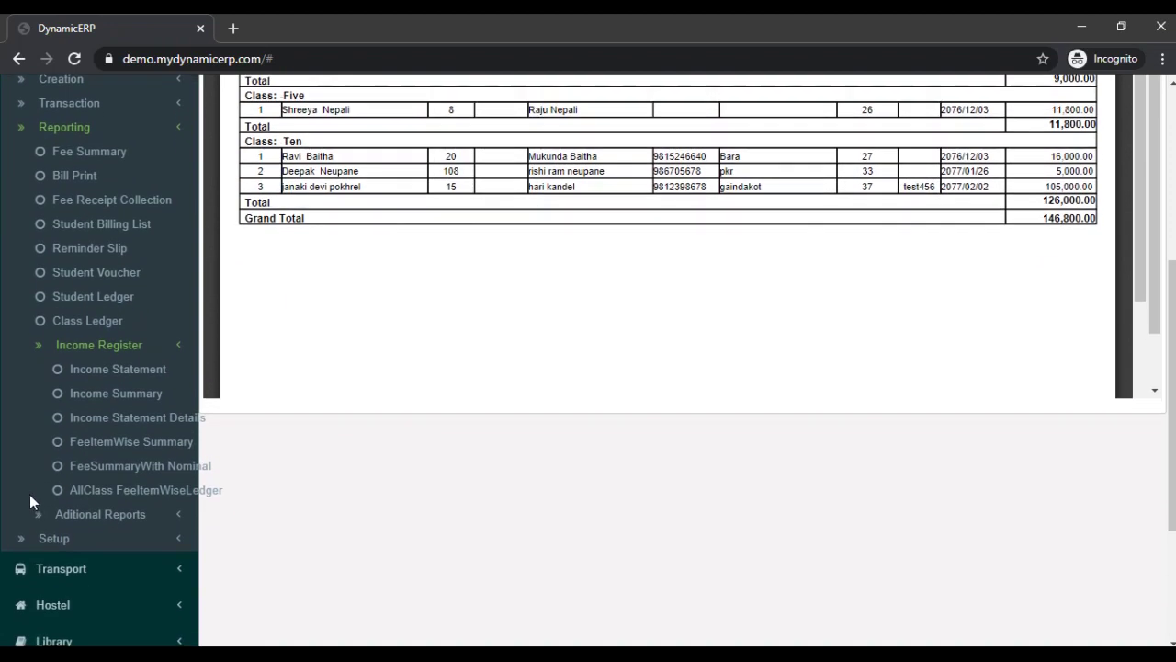
pyautogui.click(81, 516)
pyautogui.scroll(-2, 12, 410)
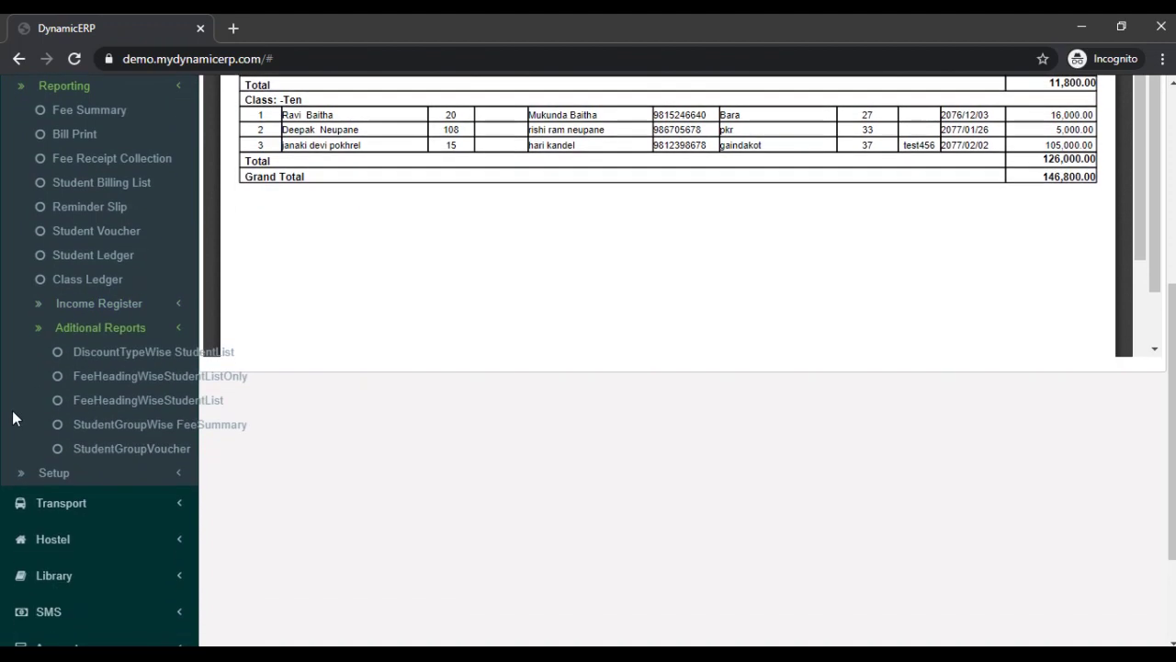
# Open the DiscountTypeWise StudentList report and review its columns across to HouseName.
pyautogui.click(108, 355)
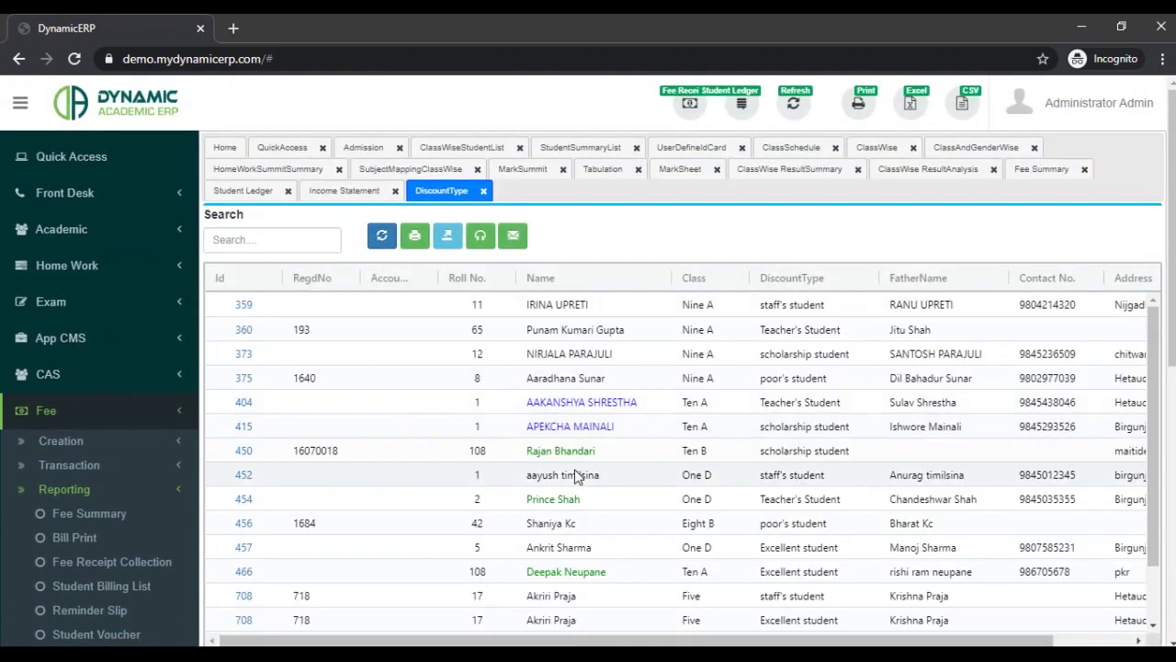
pyautogui.hscroll(3, 574, 475)
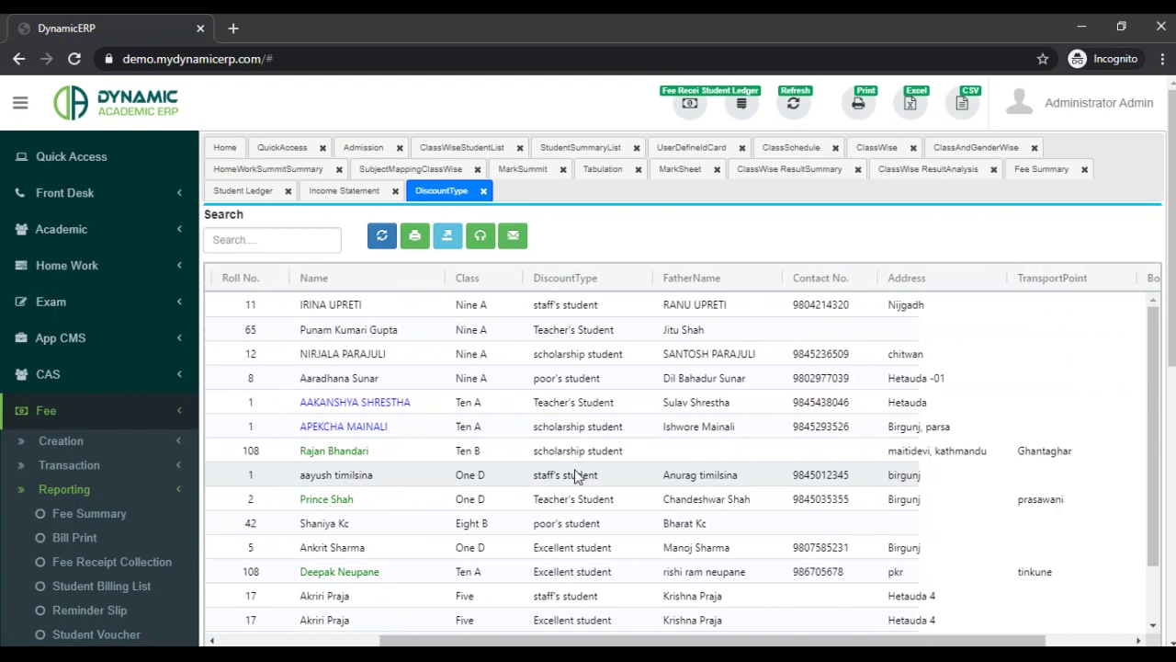
pyautogui.hscroll(4, 525, 449)
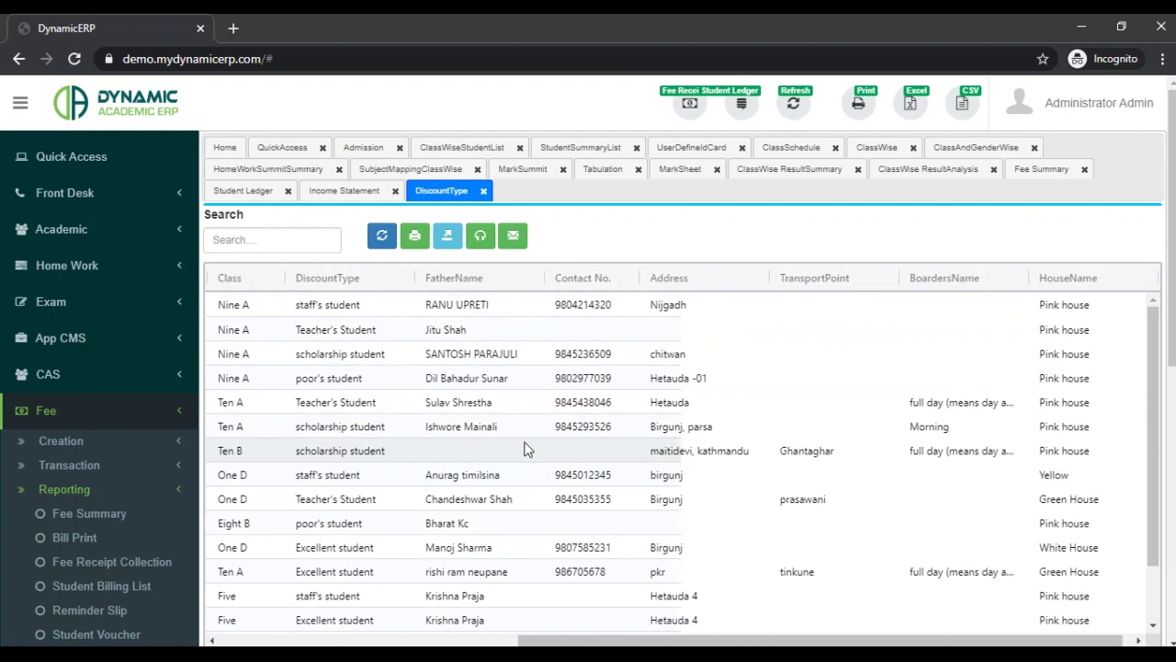
# Review the remaining DiscountTypeWise StudentList columns through IsLeft, and expand the Fee module's Setup group to view its entries.
pyautogui.hscroll(1, 524, 449)
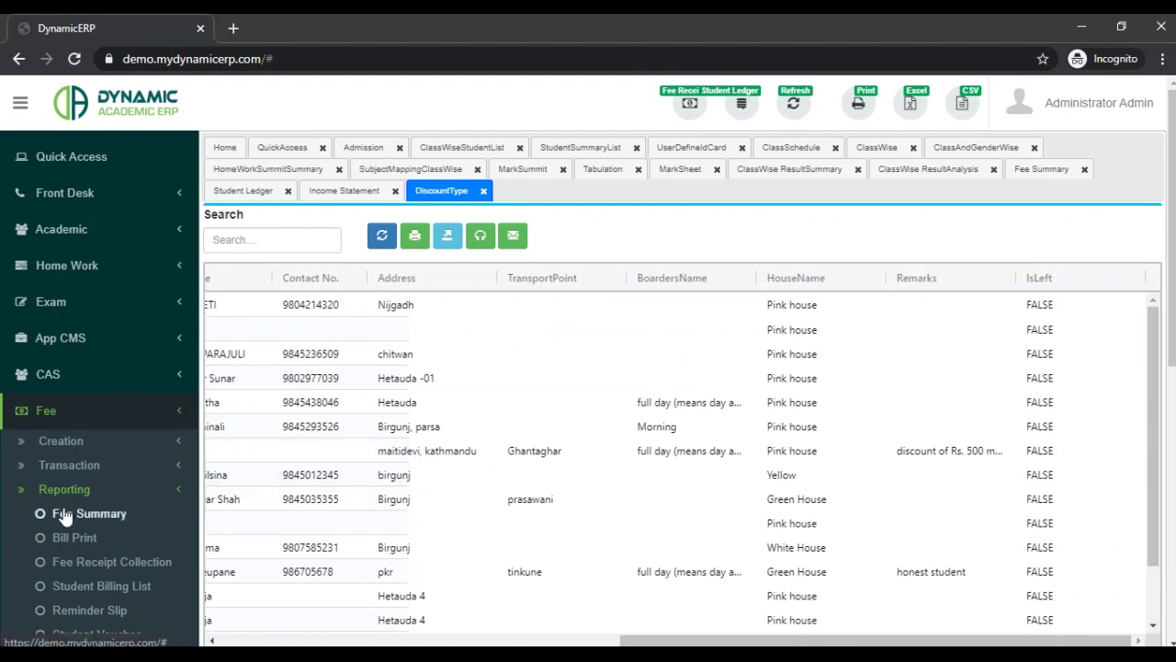
pyautogui.scroll(-1, 64, 516)
pyautogui.scroll(-1, 65, 517)
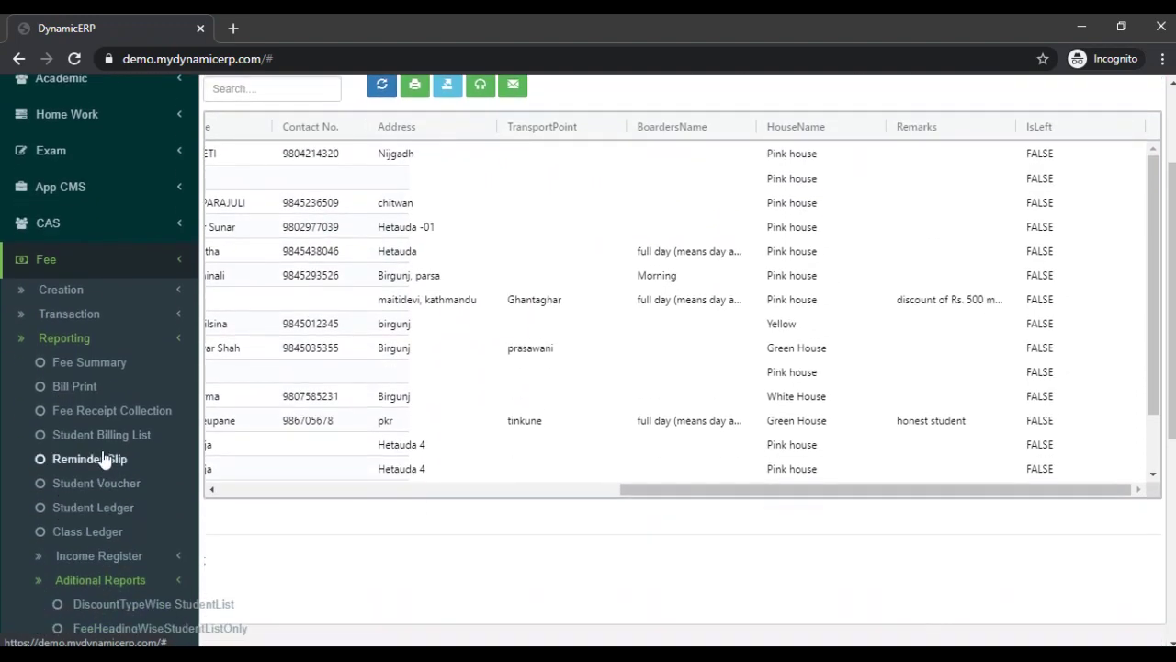
pyautogui.scroll(-2, 104, 455)
pyautogui.scroll(-1, 104, 457)
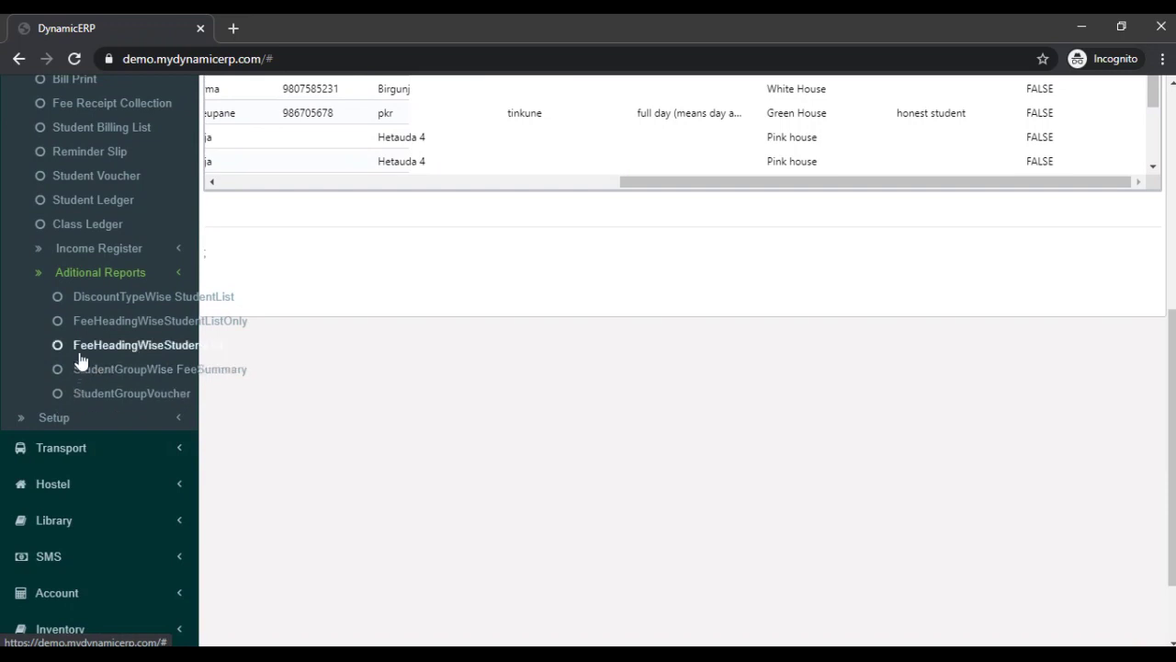
pyautogui.click(55, 419)
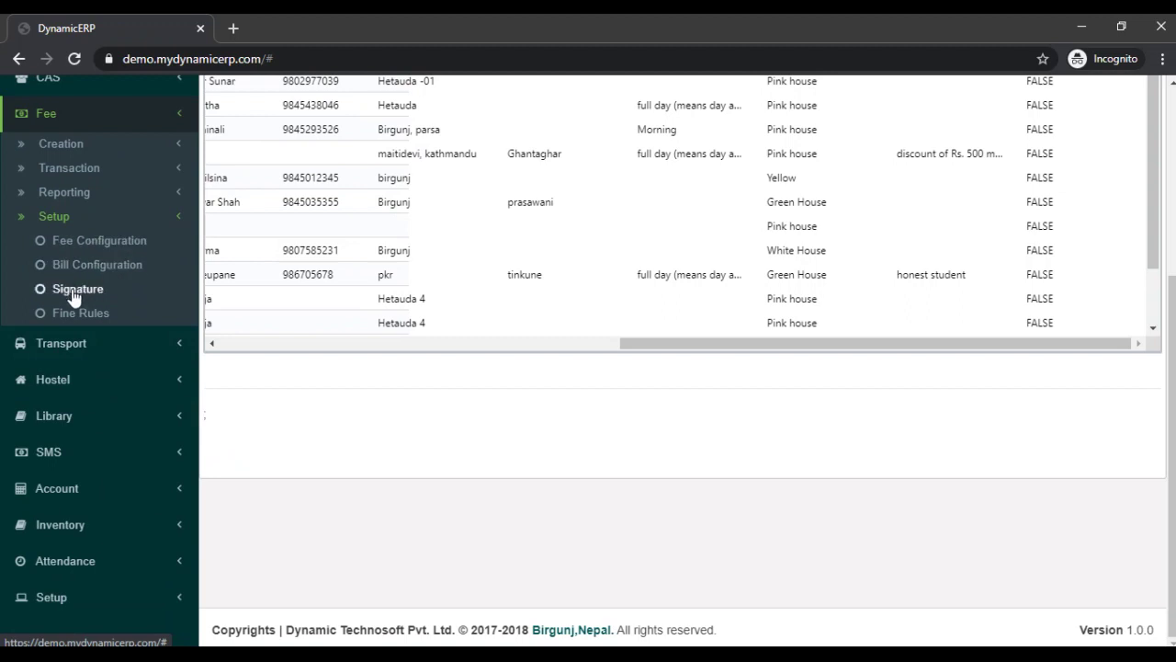
# Look through the Transport module's Transaction and Reporting entries and the Hostel module's groups.
pyautogui.click(75, 344)
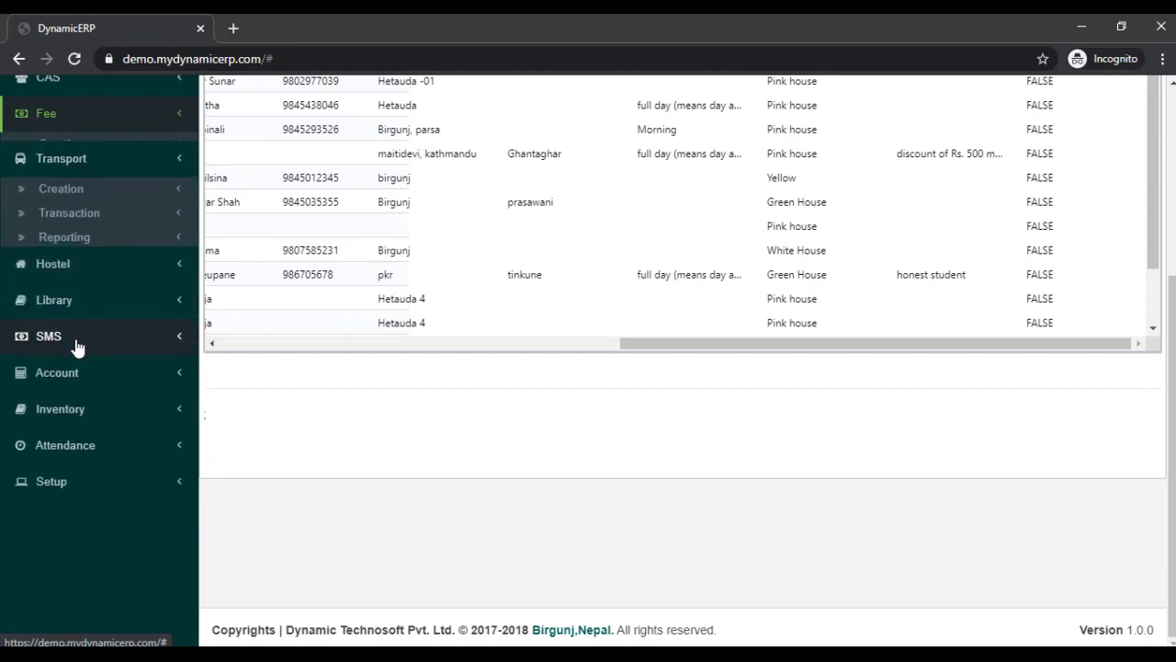
pyautogui.click(73, 329)
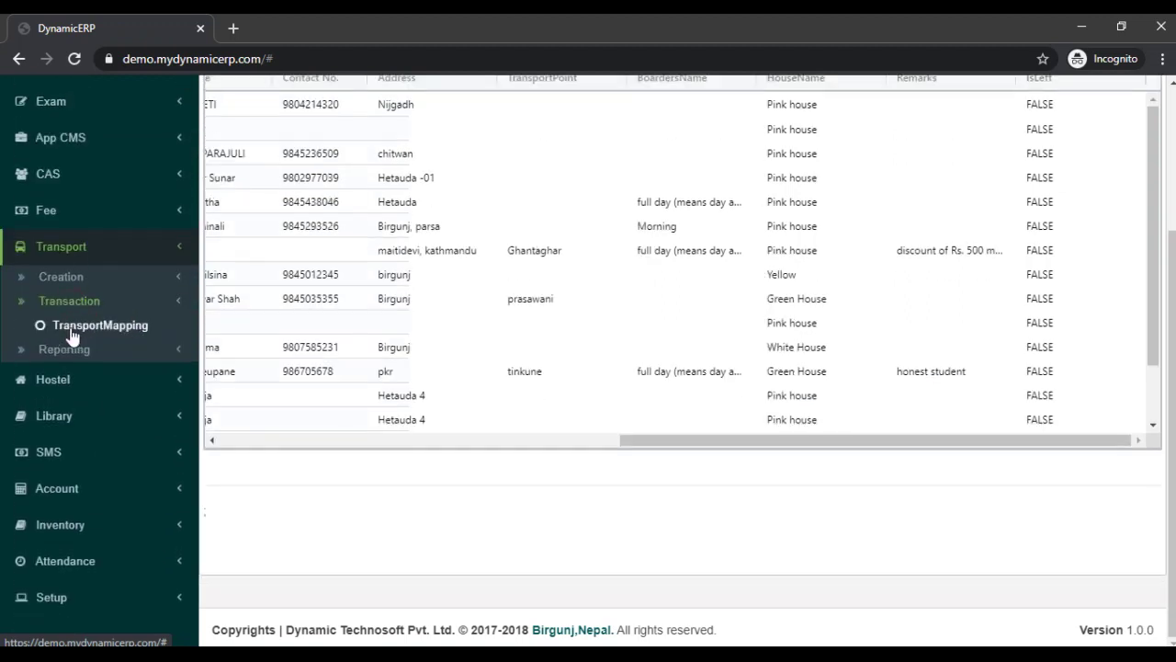
pyautogui.click(57, 349)
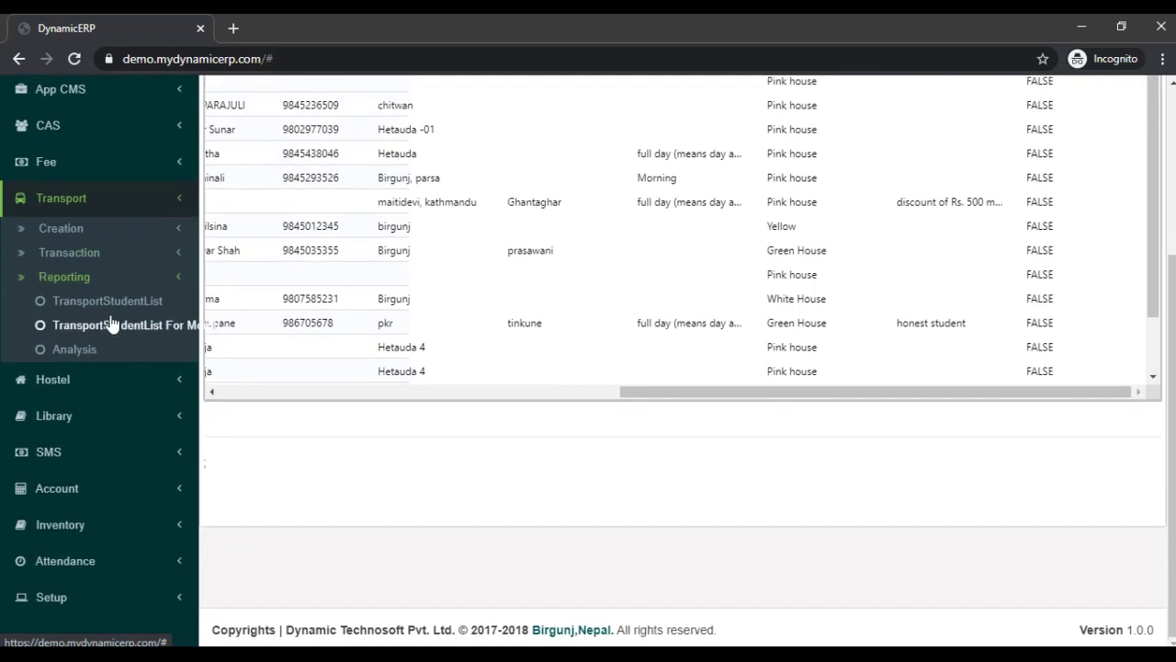
pyautogui.click(77, 384)
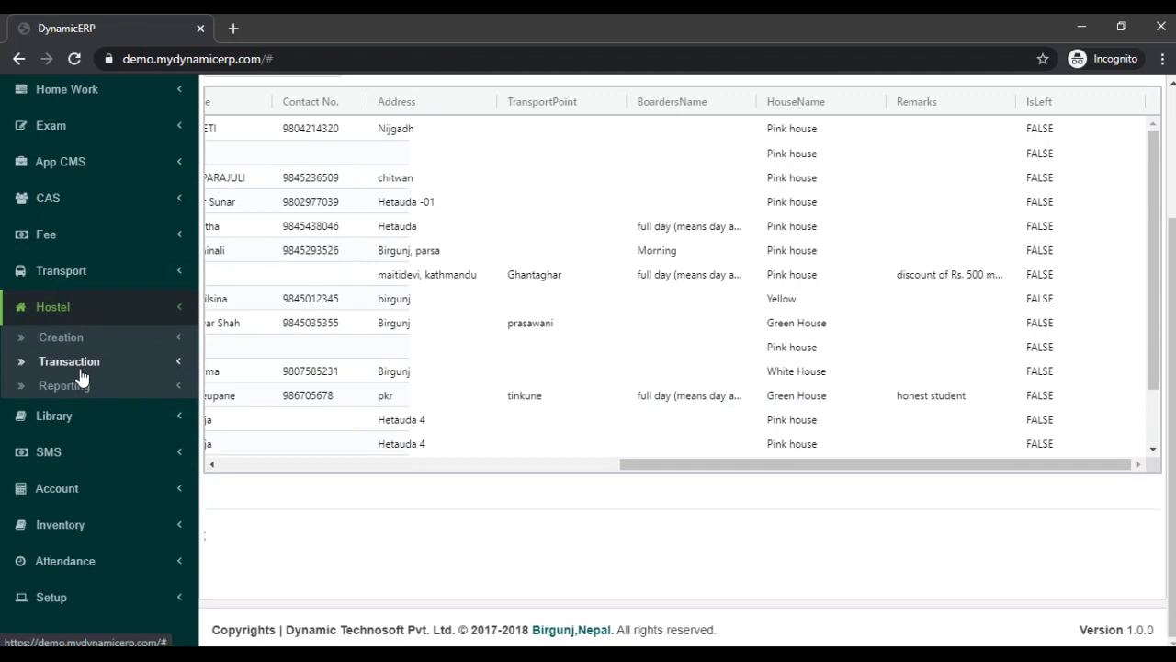
# Expand the Library module and review the entries of its Transaction and Reporting groups.
pyautogui.click(80, 423)
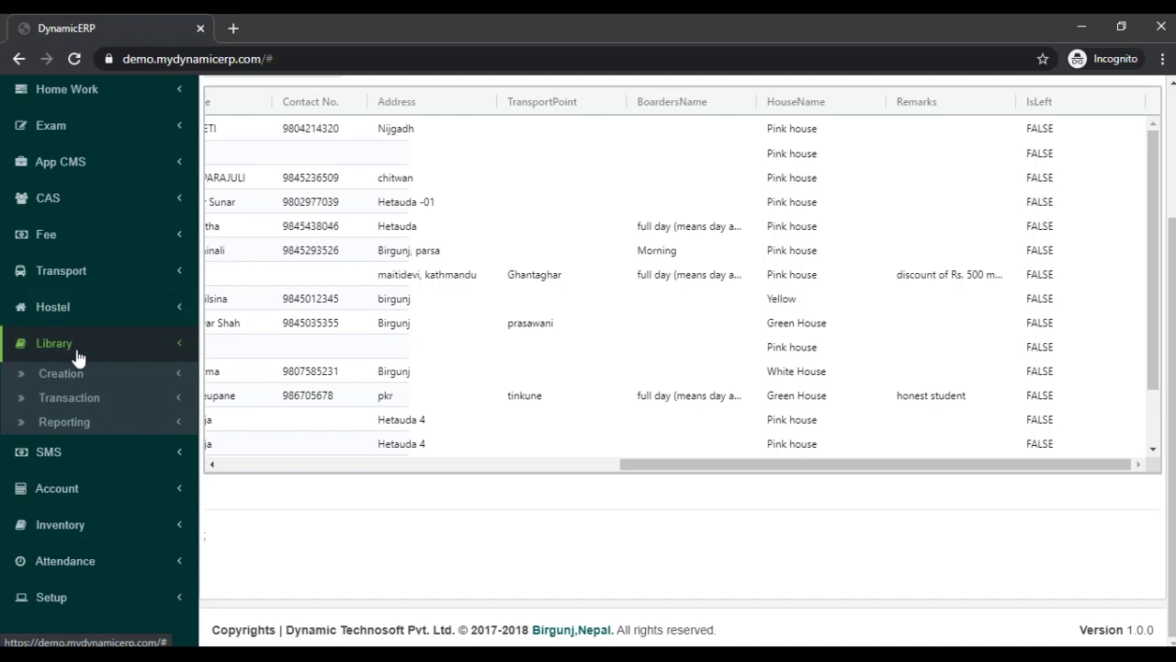
pyautogui.click(69, 404)
pyautogui.scroll(-1, 147, 363)
pyautogui.scroll(-1, 154, 341)
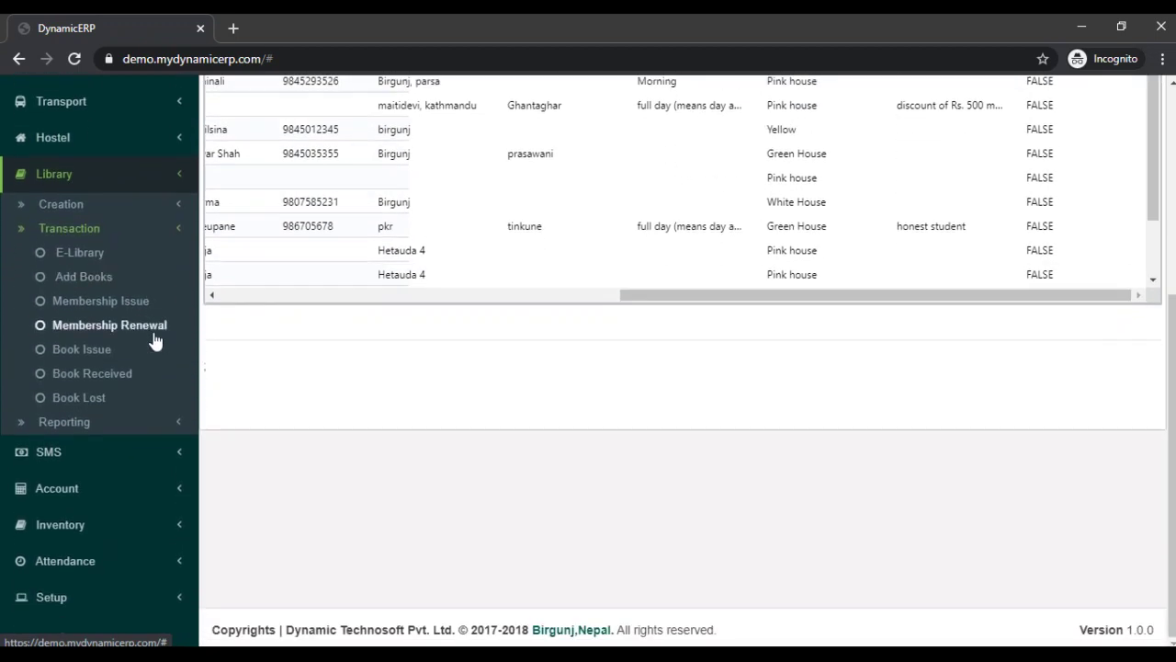
pyautogui.click(80, 422)
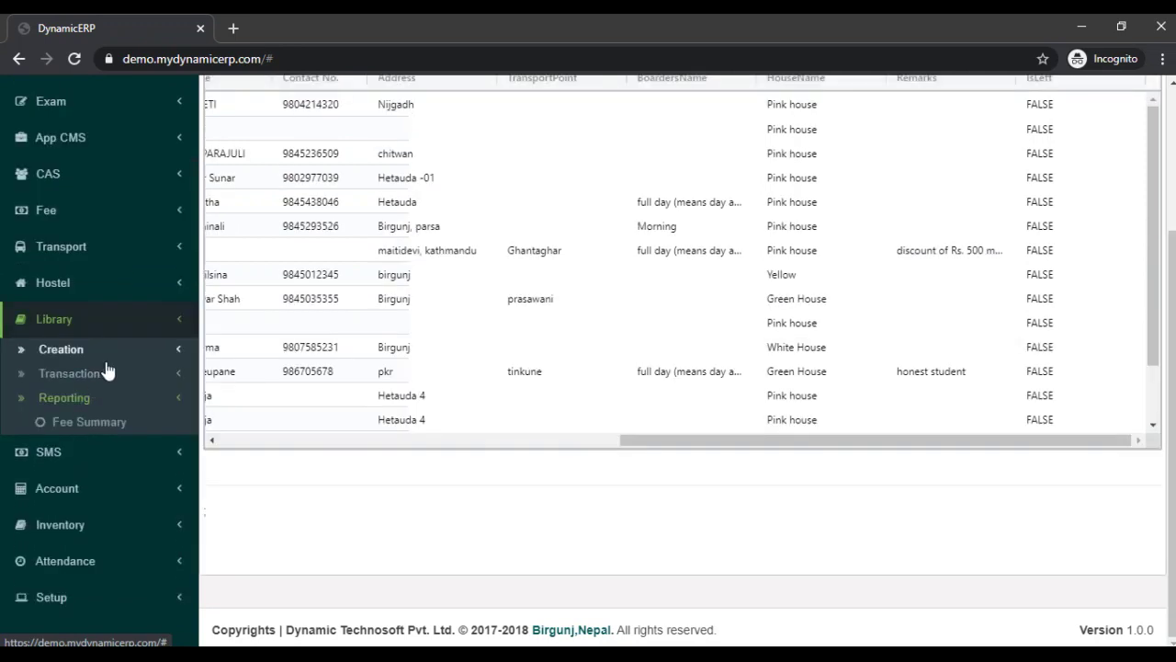
# Look through the SMS module's Transaction entries and its Reporting group.
pyautogui.click(66, 455)
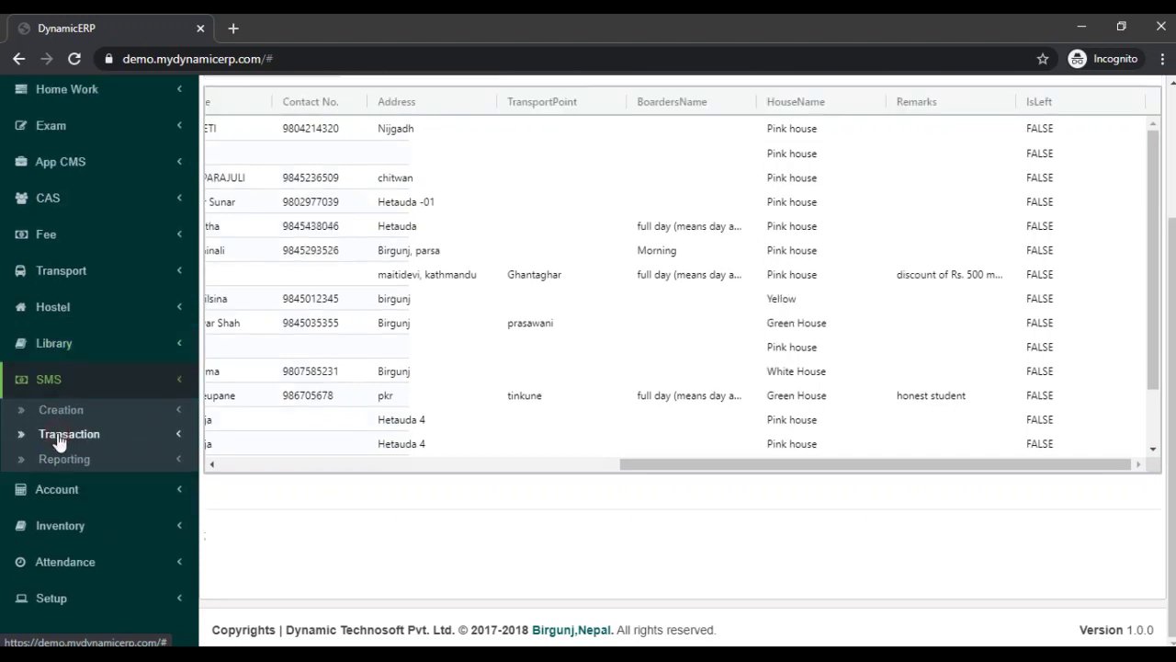
pyautogui.click(58, 435)
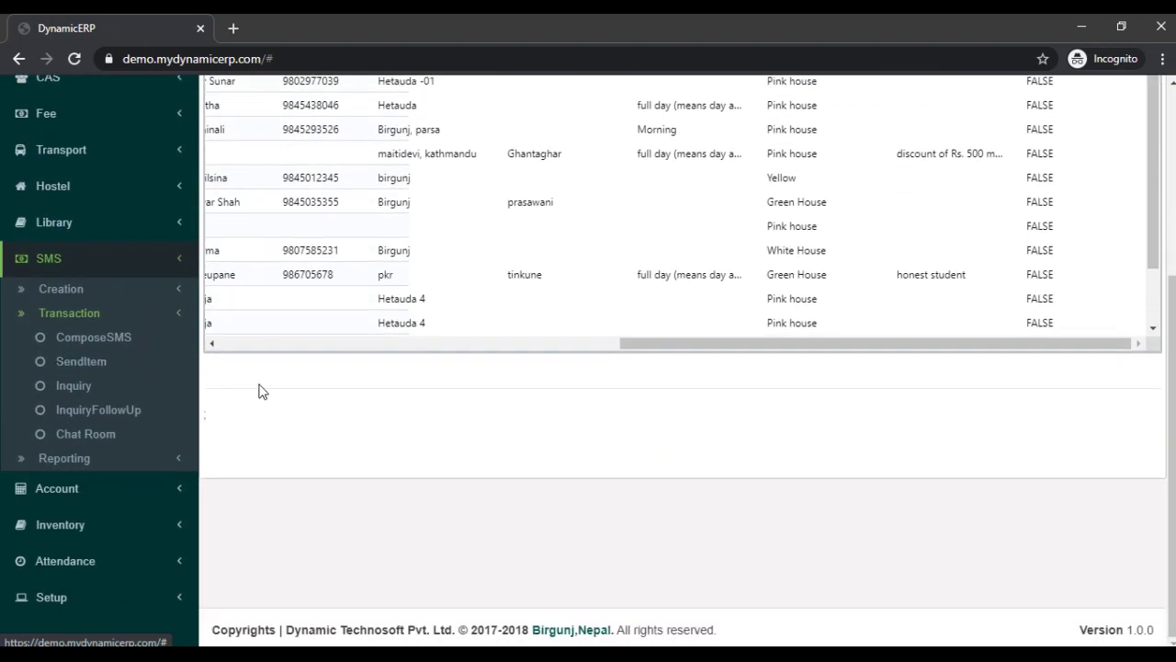
pyautogui.click(66, 457)
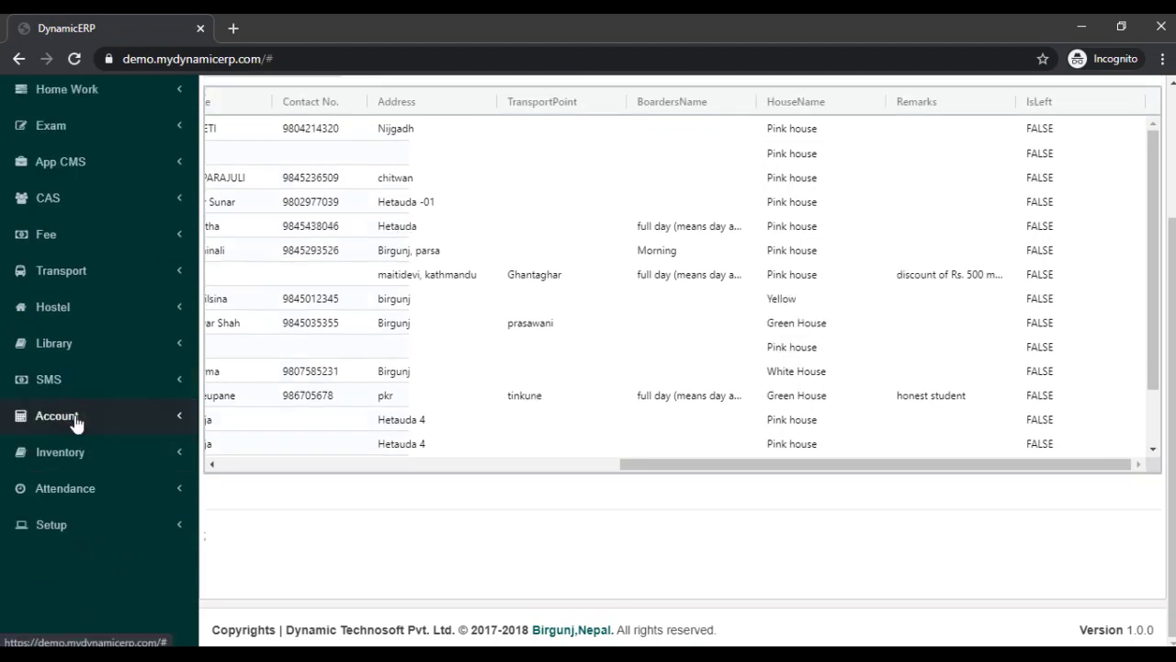
# Expand the Account module and review its Creation, Transaction and Reporting entries.
pyautogui.click(79, 418)
pyautogui.click(64, 447)
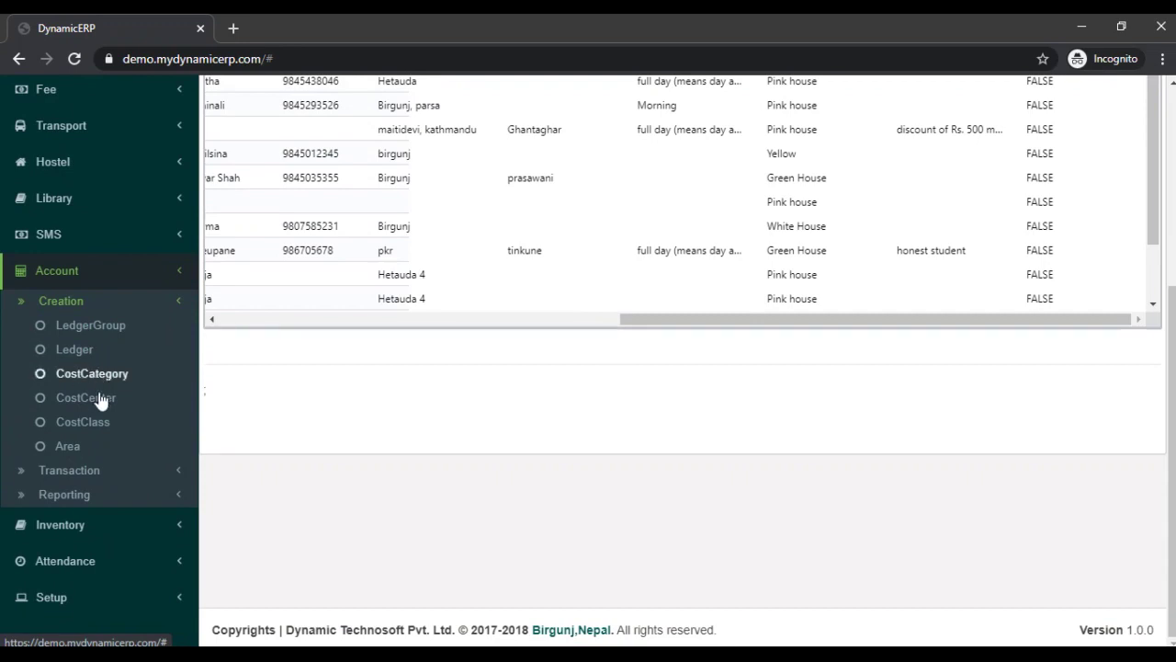
pyautogui.click(72, 471)
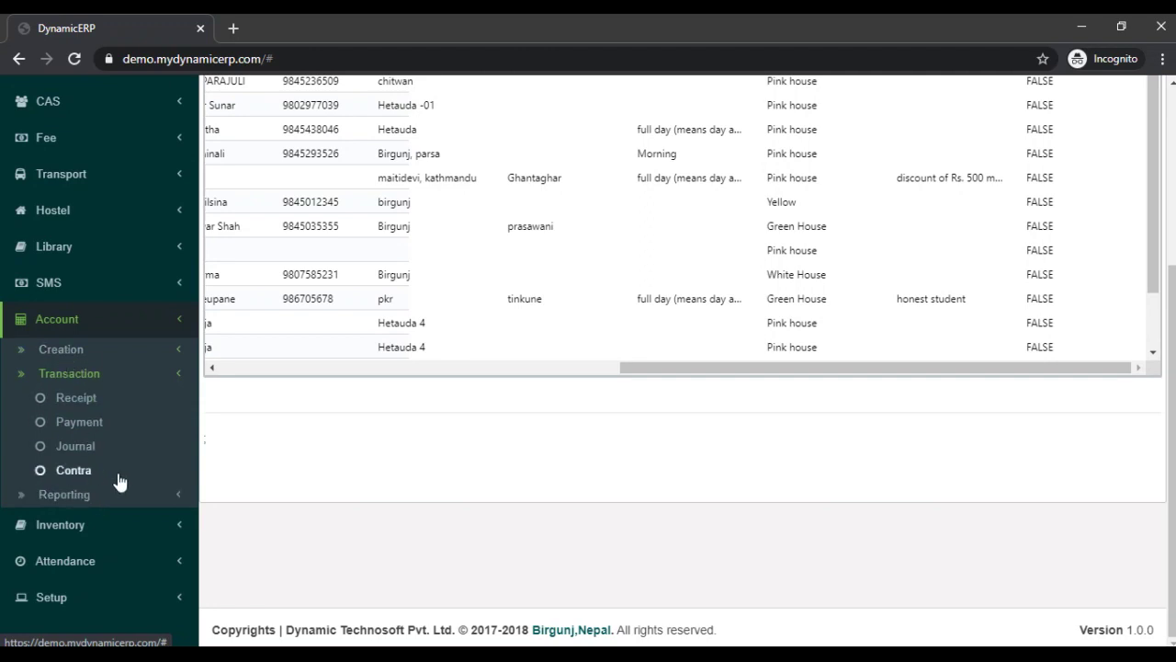
pyautogui.click(91, 494)
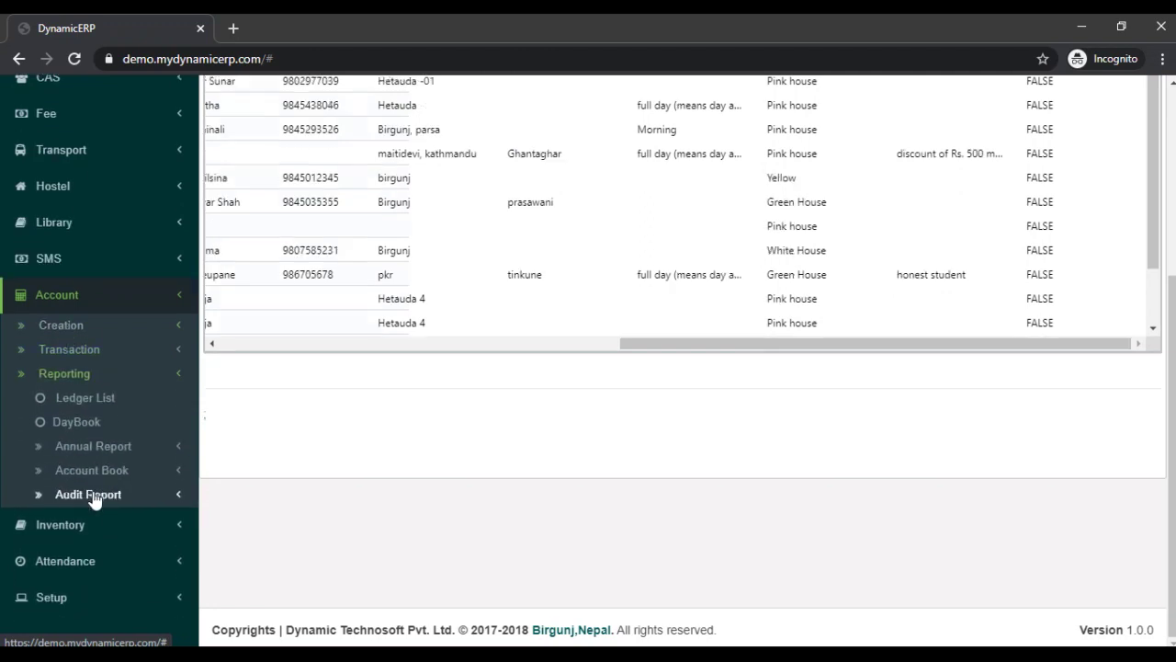
# Open the Account module's Ledger List report and review the ledgers on its first and third pages.
pyautogui.click(76, 401)
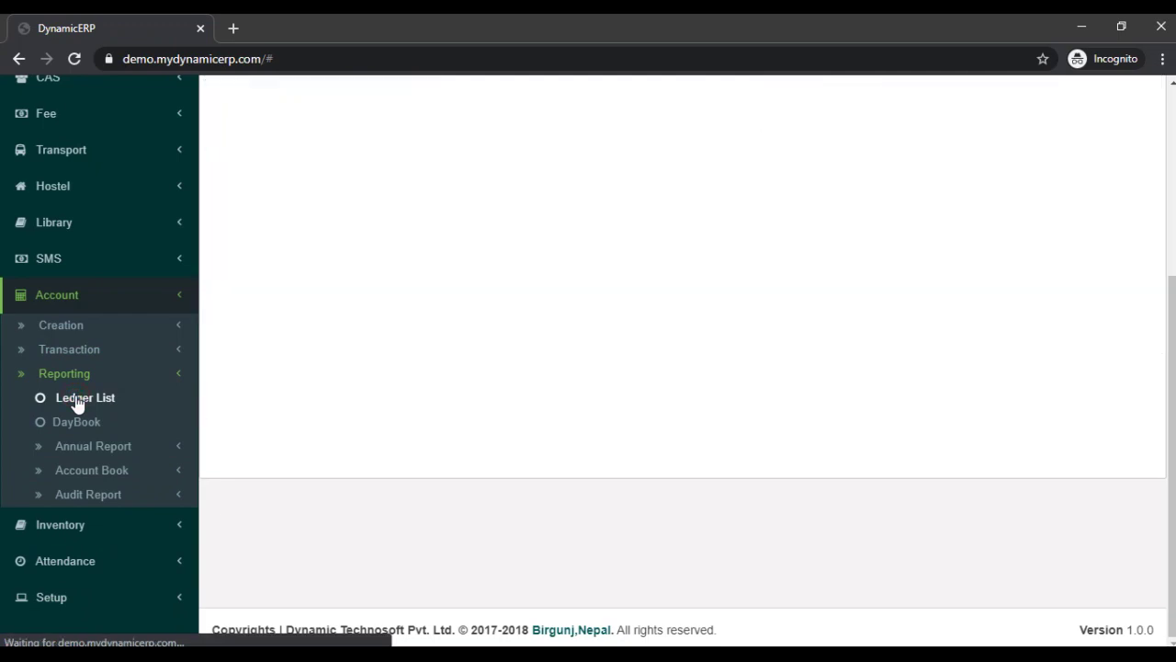
pyautogui.scroll(4, 496, 248)
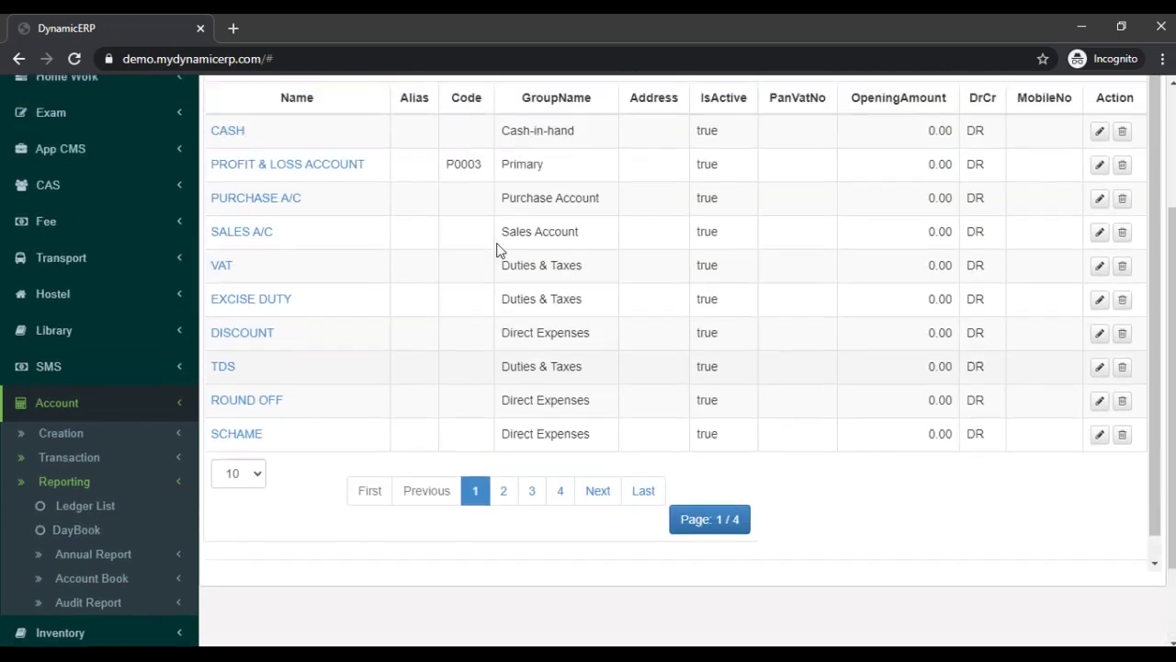
pyautogui.scroll(-3, 496, 248)
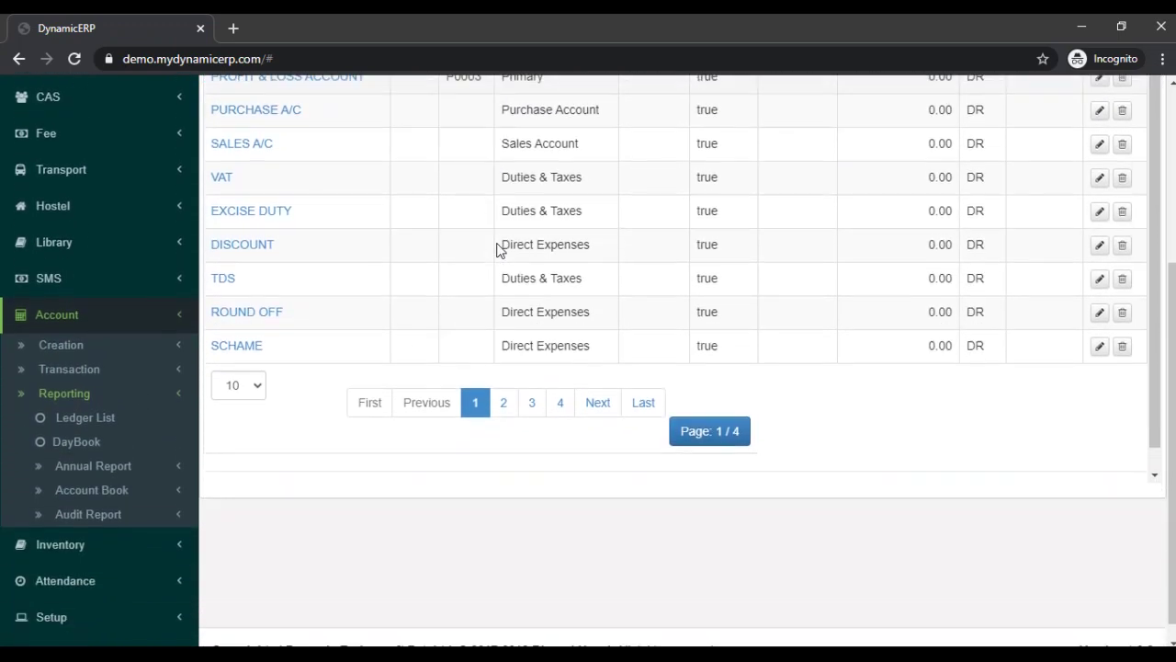
pyautogui.click(533, 401)
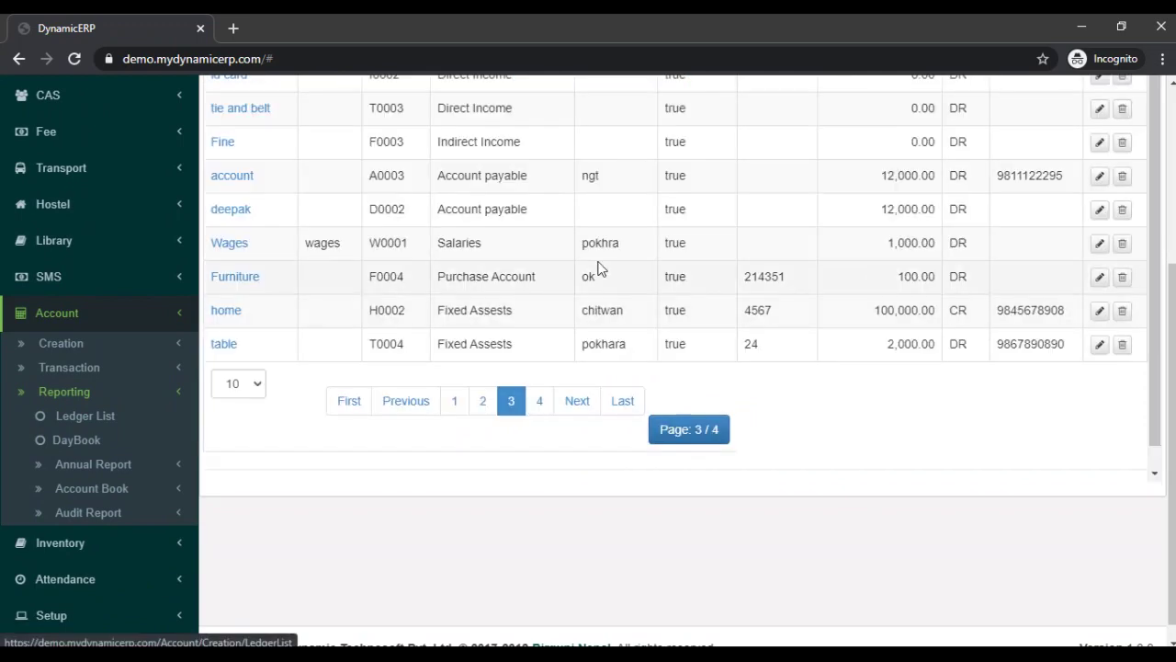
pyautogui.scroll(3, 598, 264)
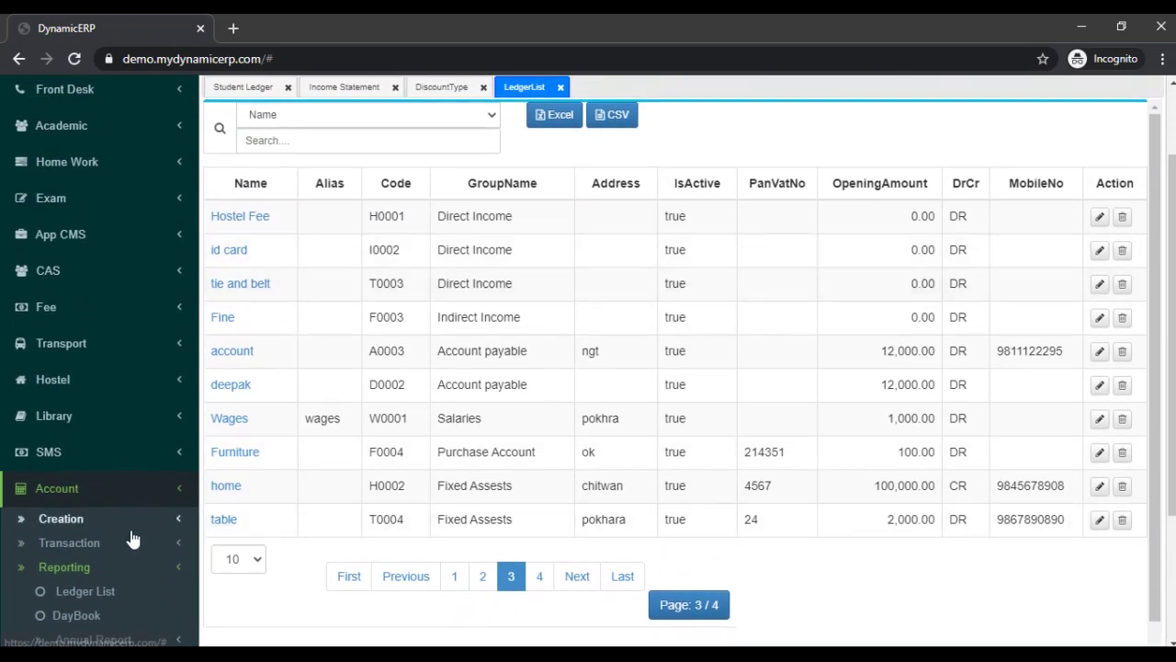
# Open the DayBook report and set its Date From to 2076/12/01.
pyautogui.scroll(-2, 63, 539)
pyautogui.click(77, 504)
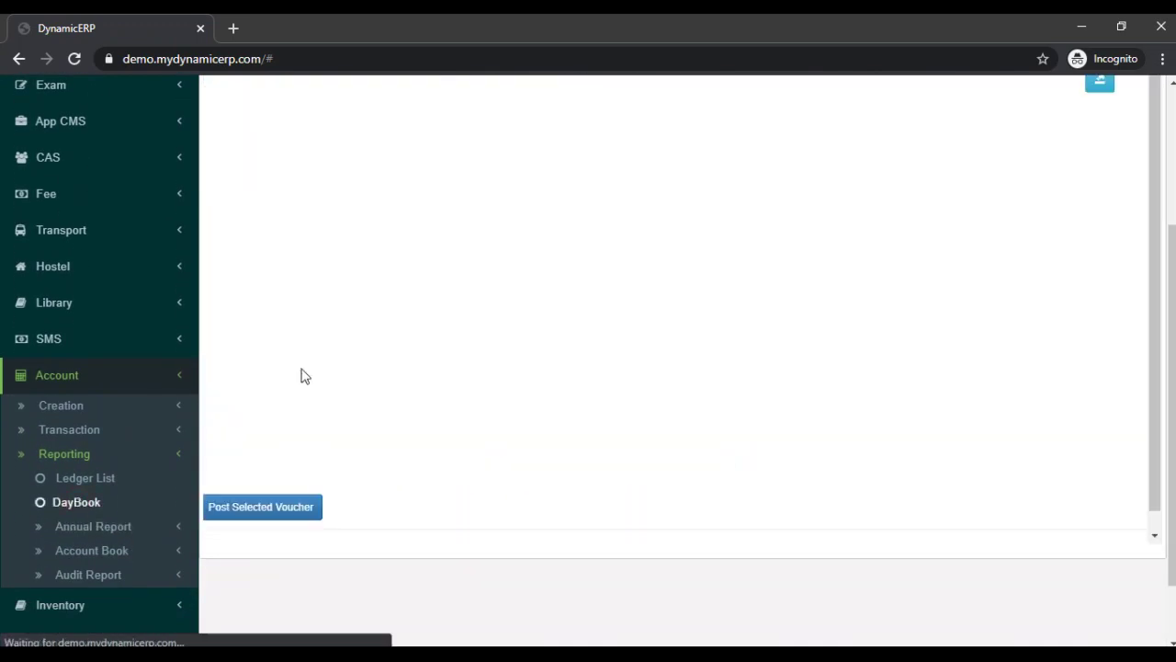
pyautogui.click(326, 172)
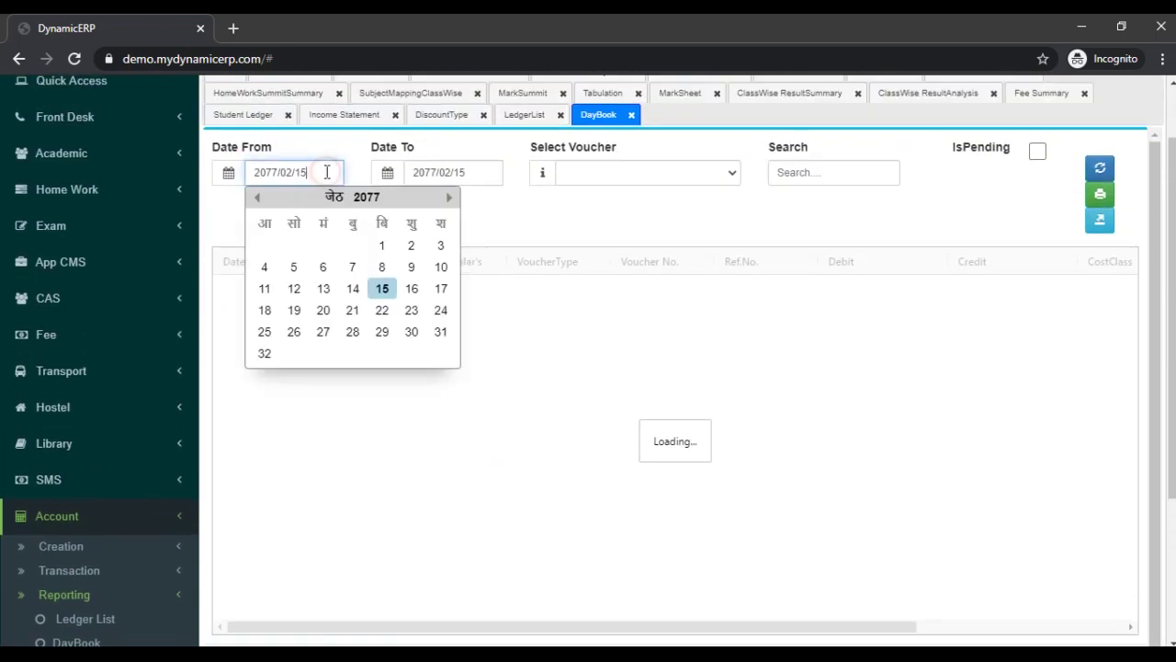
pyautogui.click(257, 199)
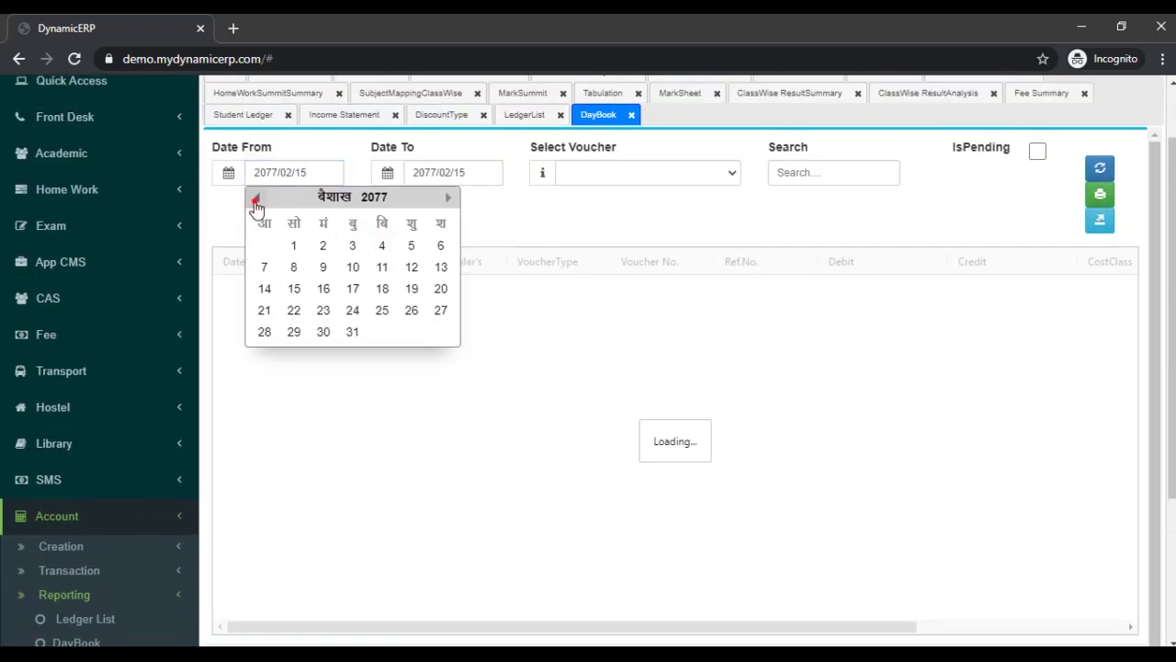
pyautogui.click(256, 199)
pyautogui.click(440, 245)
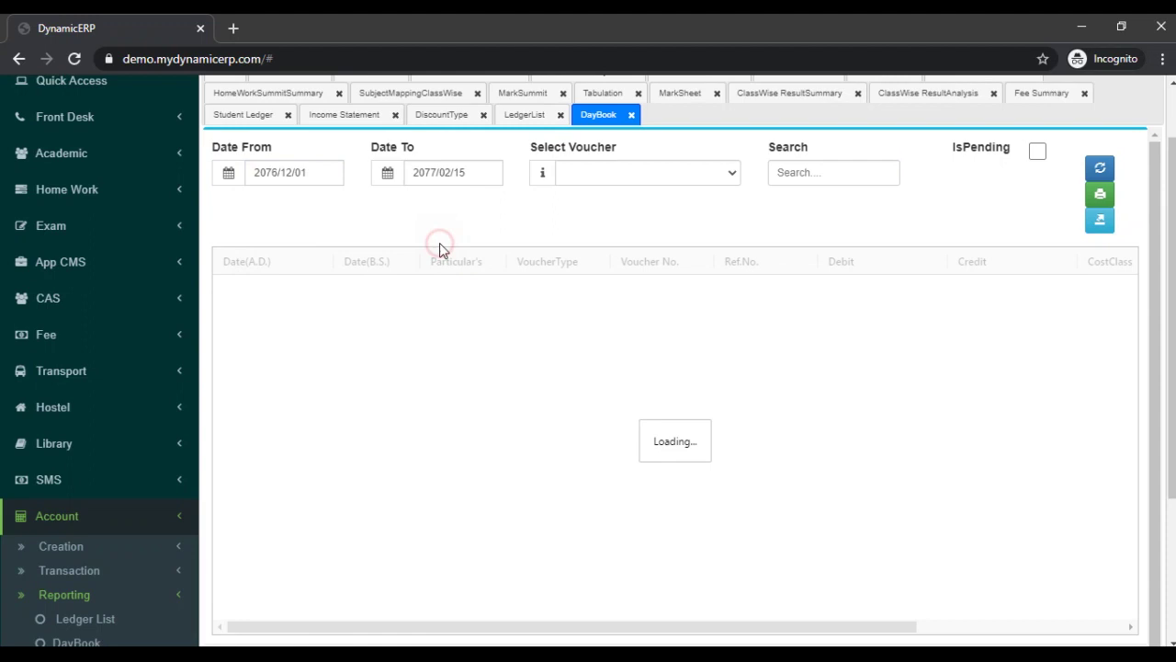
# Generate the DayBook for All Voucher and review its columns across to Action.
pyautogui.click(734, 178)
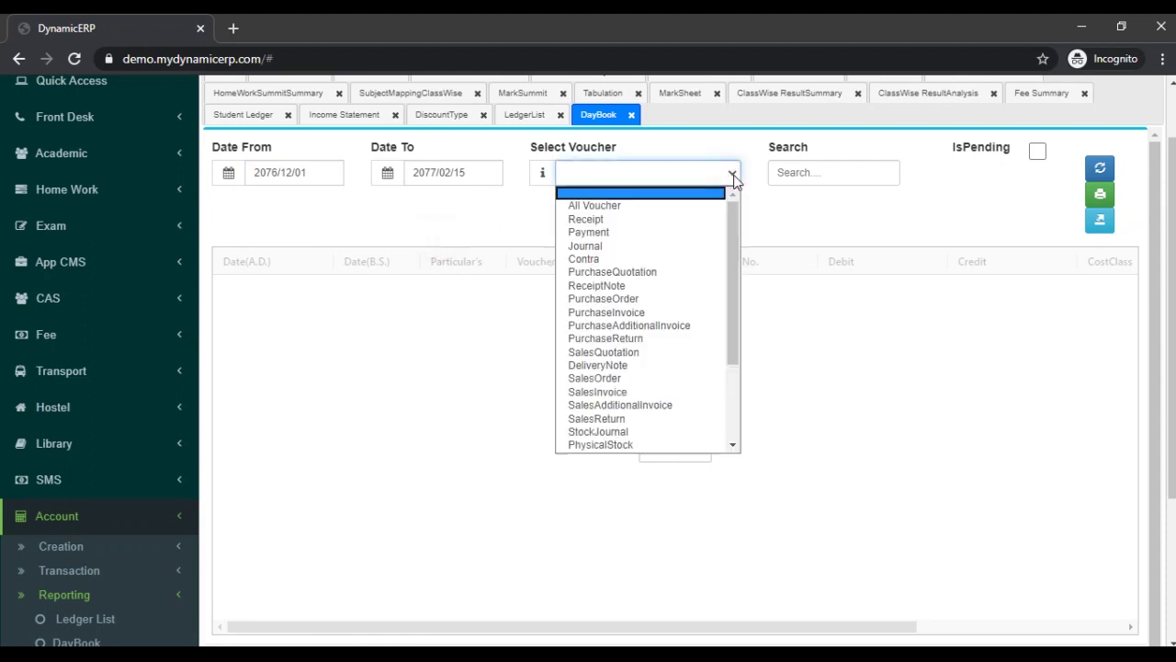
pyautogui.click(655, 206)
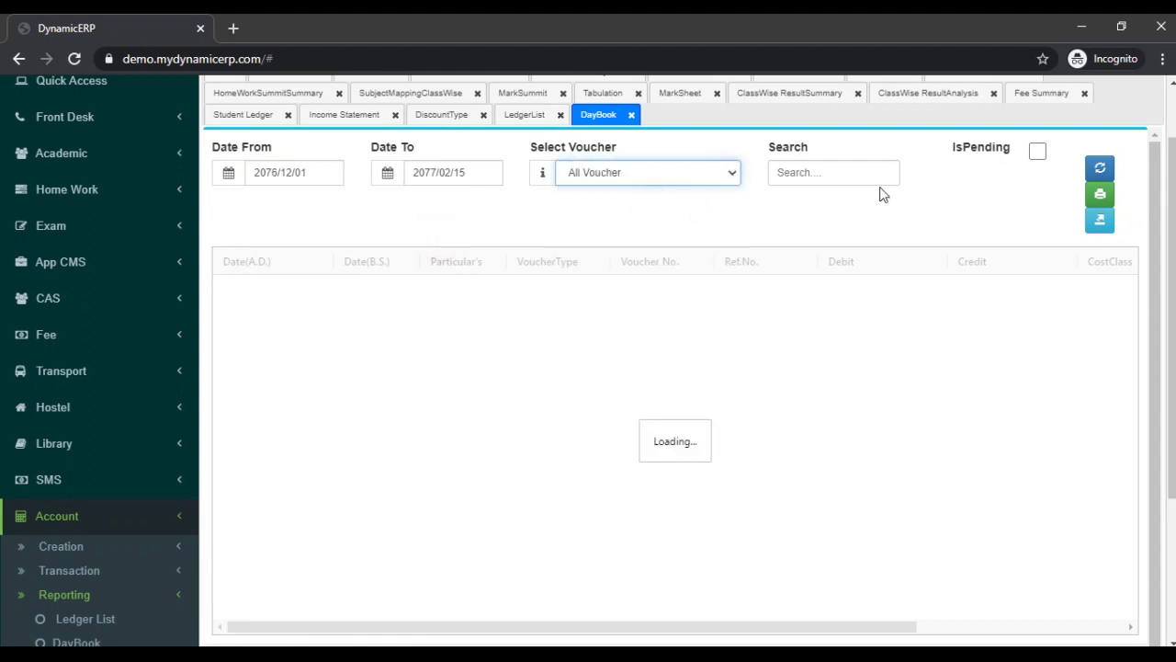
pyautogui.click(1098, 170)
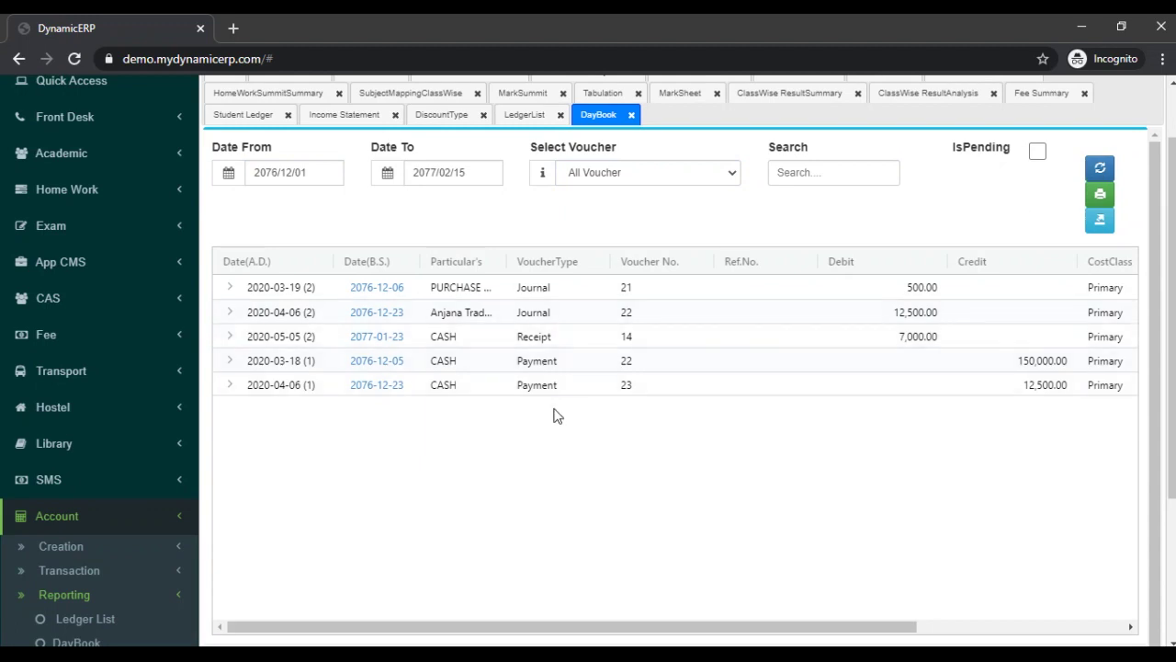
pyautogui.hscroll(1, 553, 416)
pyautogui.hscroll(3, 553, 416)
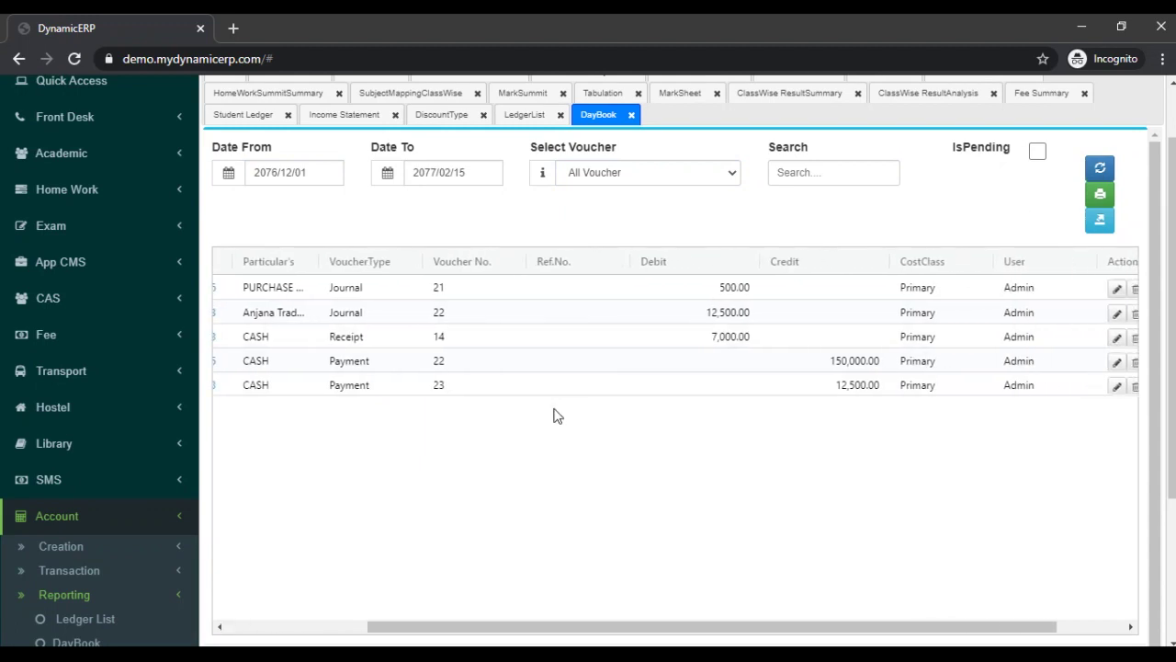
# Open the Trail Balance LedgerWise and Balance Sheet annual reports, and return to the ledger-wise trial balance.
pyautogui.scroll(-3, 44, 522)
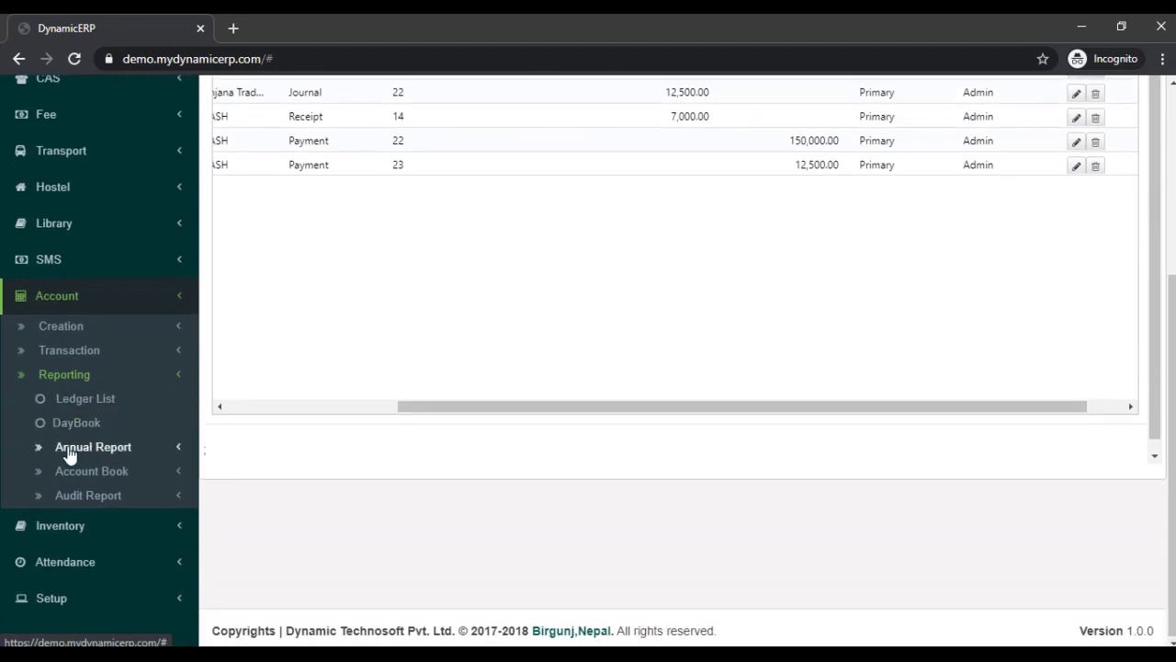
pyautogui.click(71, 450)
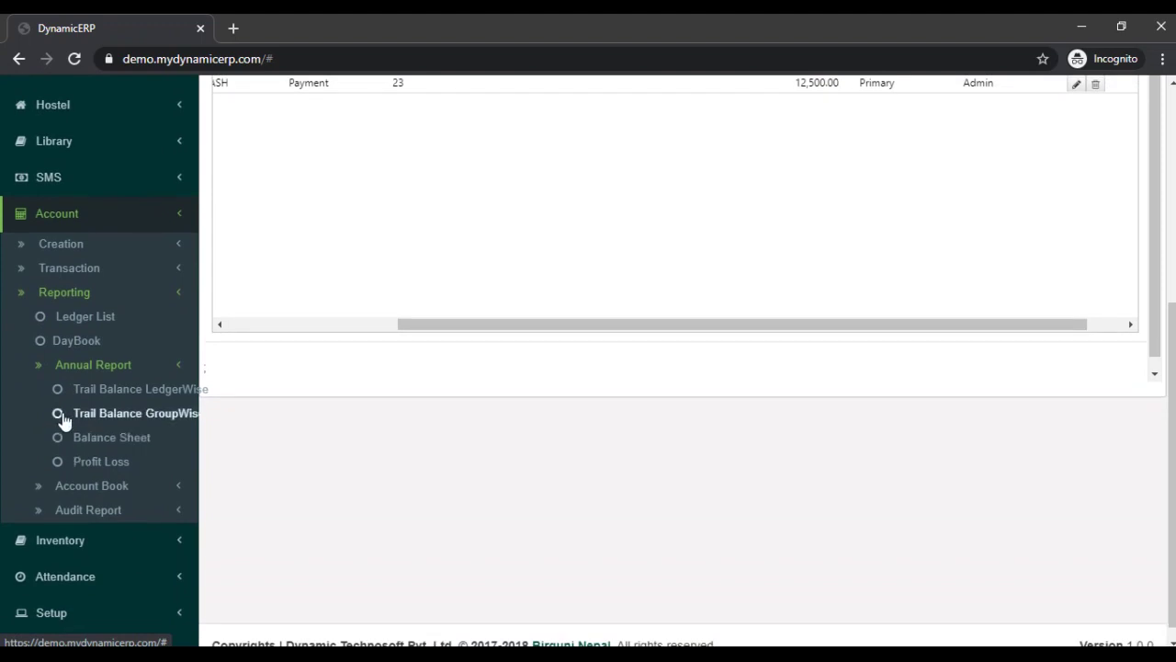
pyautogui.click(104, 391)
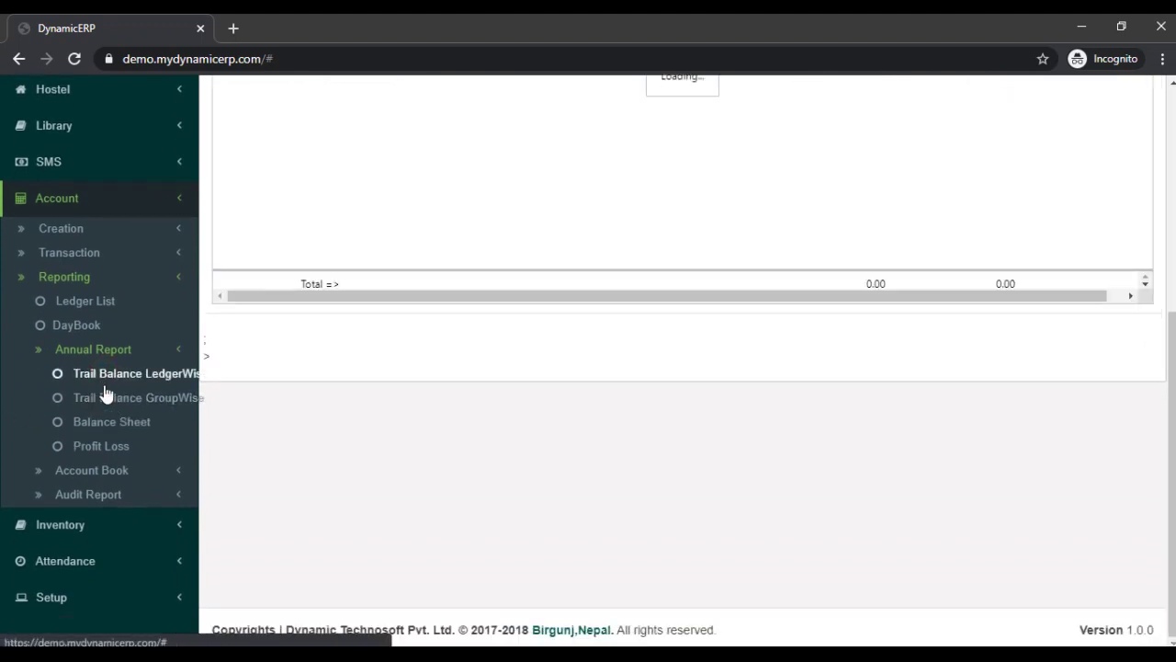
pyautogui.click(104, 428)
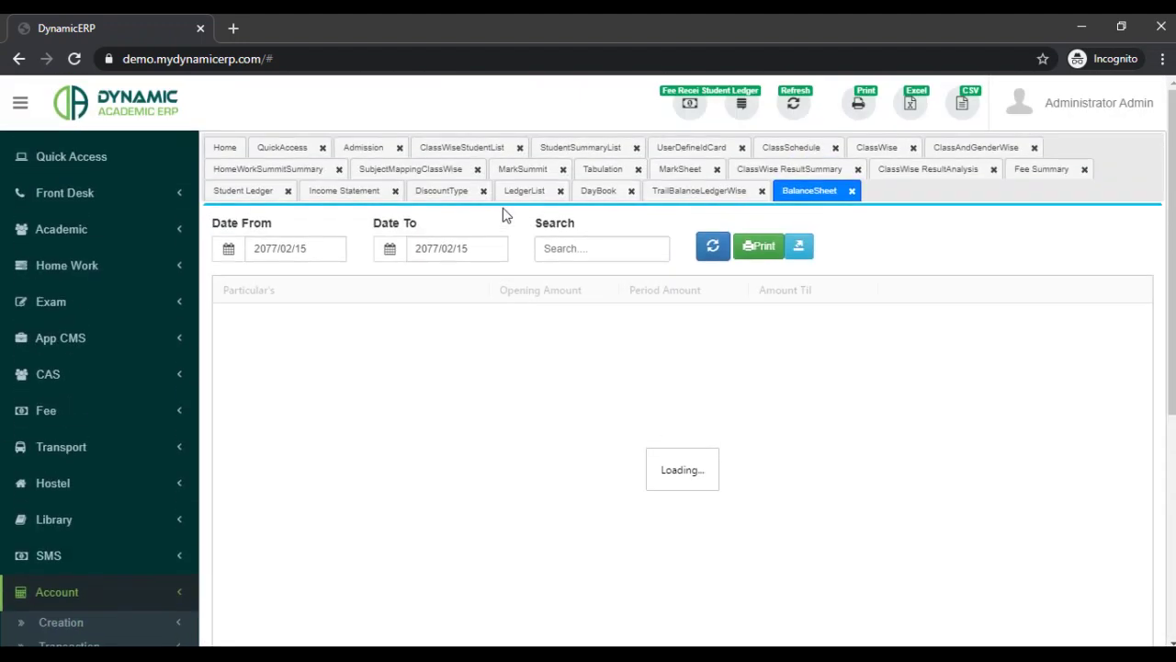
pyautogui.click(709, 193)
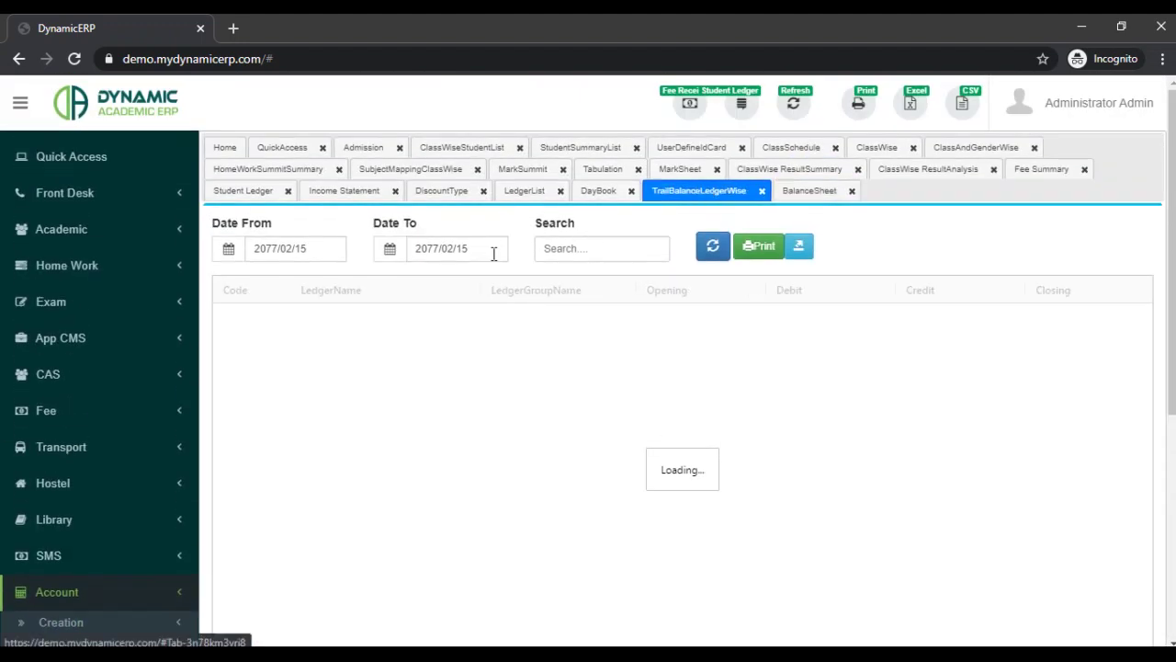
# Set the ledger-wise trial balance's Date From to 2076/11/01 and load the report.
pyautogui.click(332, 256)
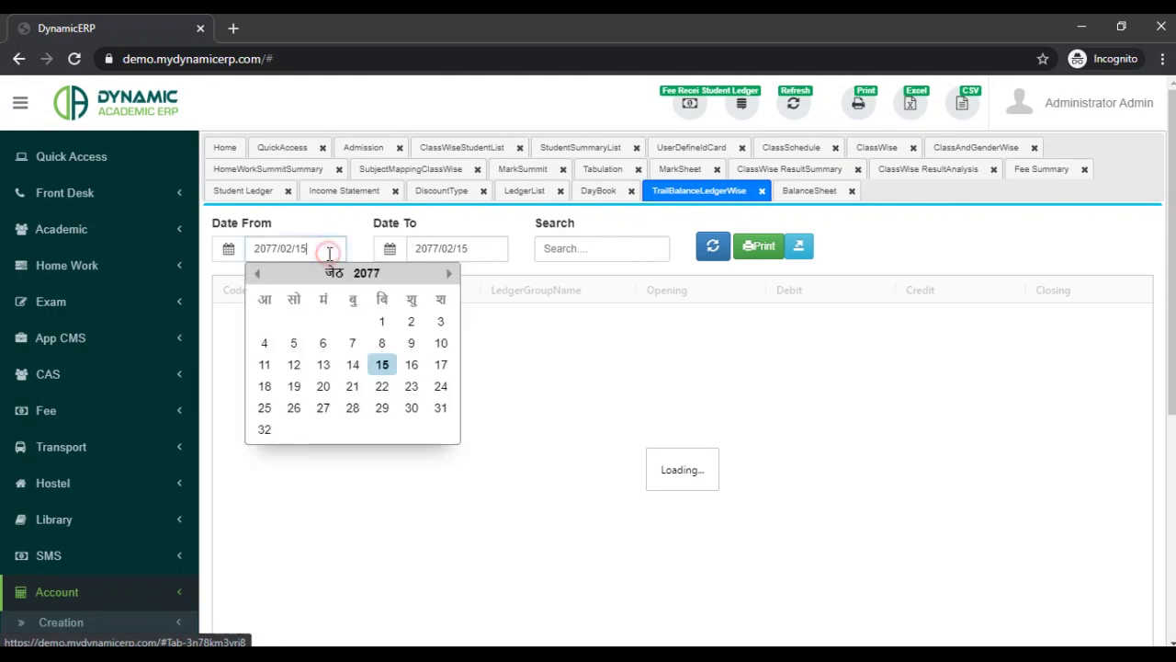
pyautogui.click(258, 274)
pyautogui.click(258, 274)
pyautogui.click(258, 274)
pyautogui.click(381, 321)
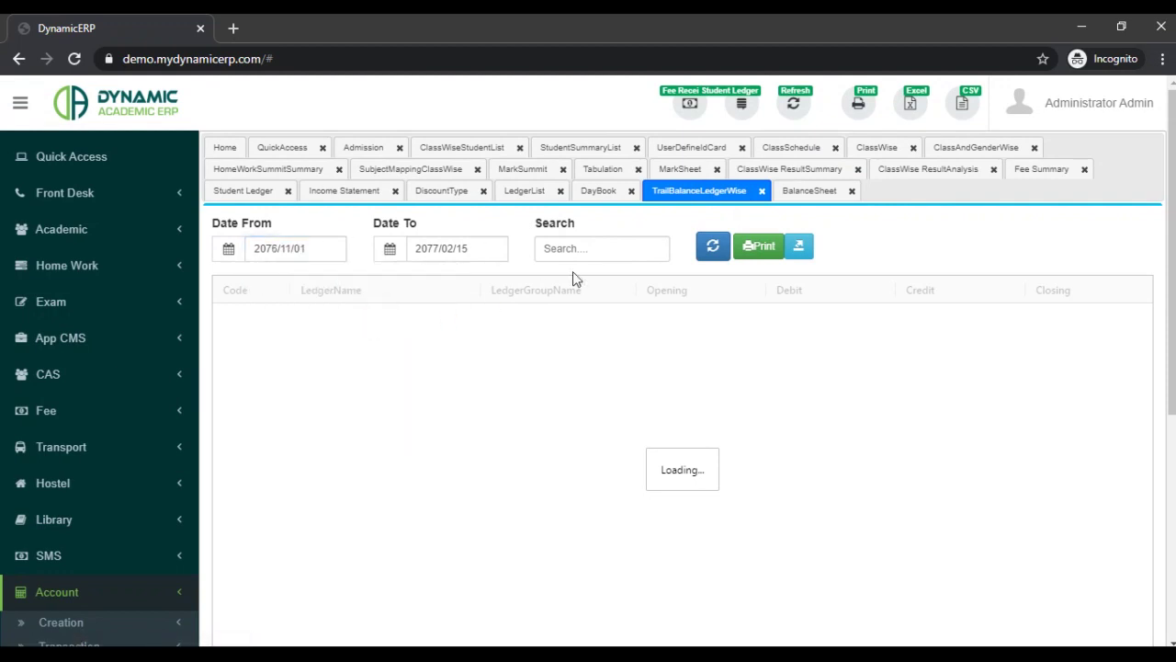
pyautogui.click(711, 250)
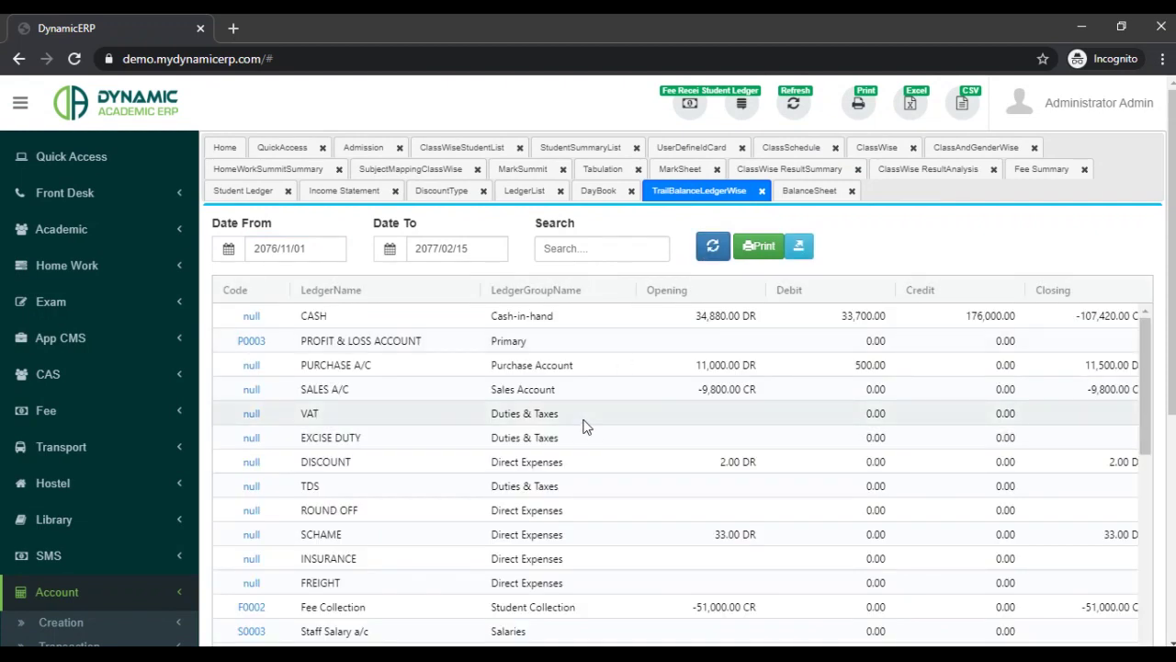
# Switch to the Balance Sheet report, set its Date From to 2076/11/01 and load it.
pyautogui.click(795, 191)
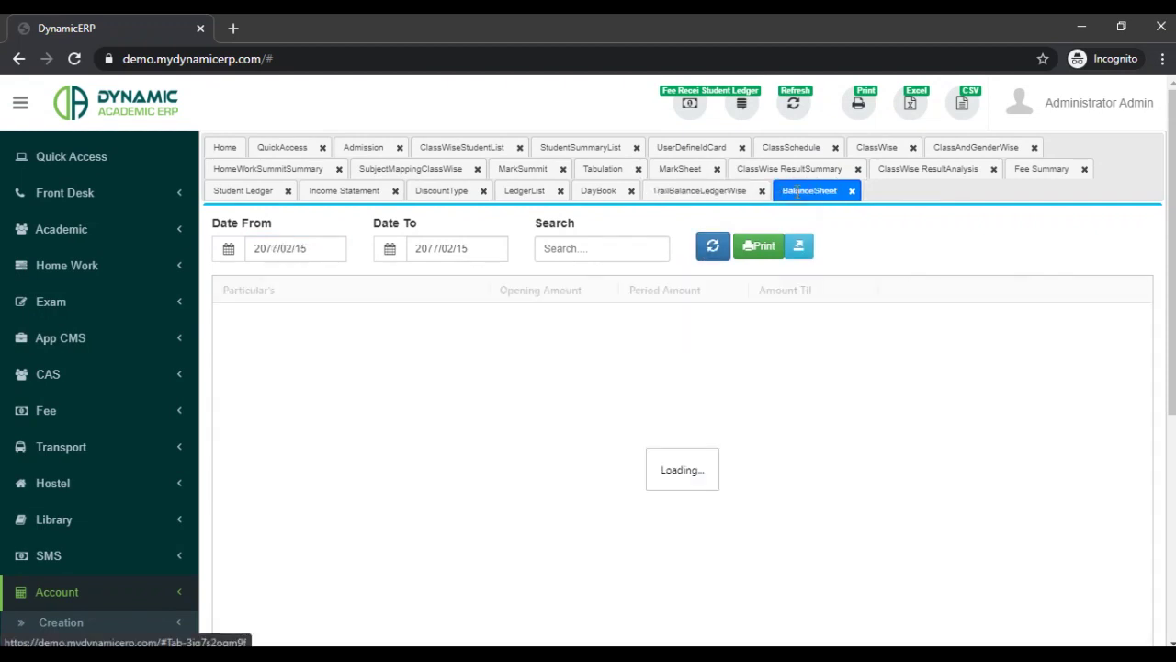
pyautogui.click(341, 248)
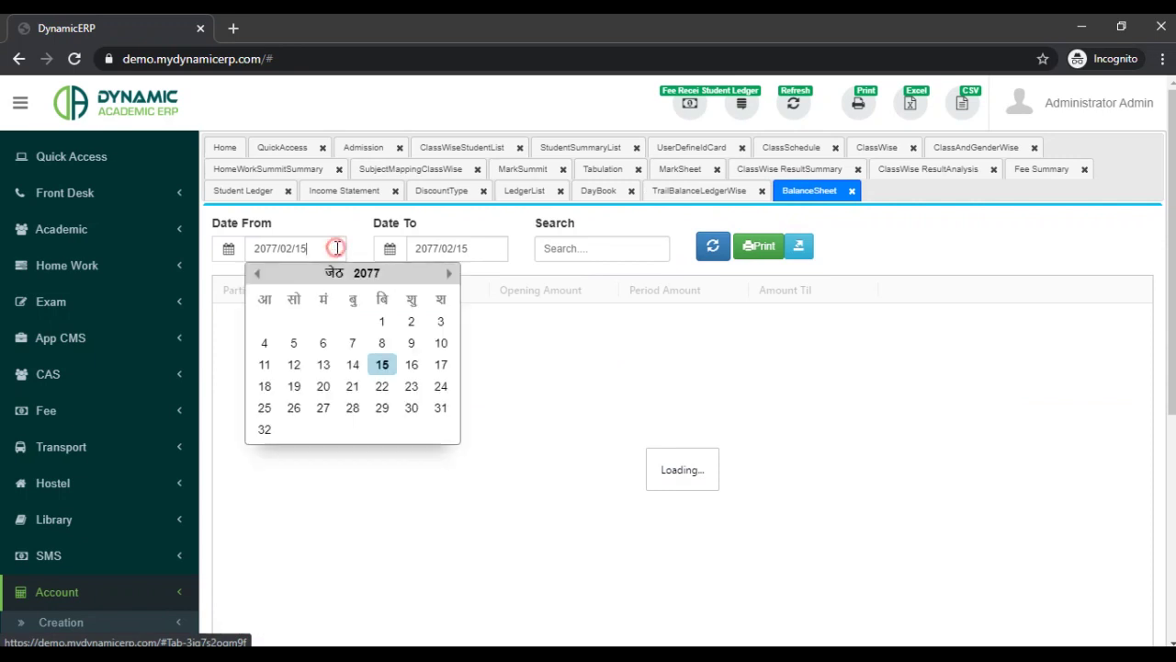
pyautogui.click(258, 273)
pyautogui.click(258, 274)
pyautogui.click(258, 273)
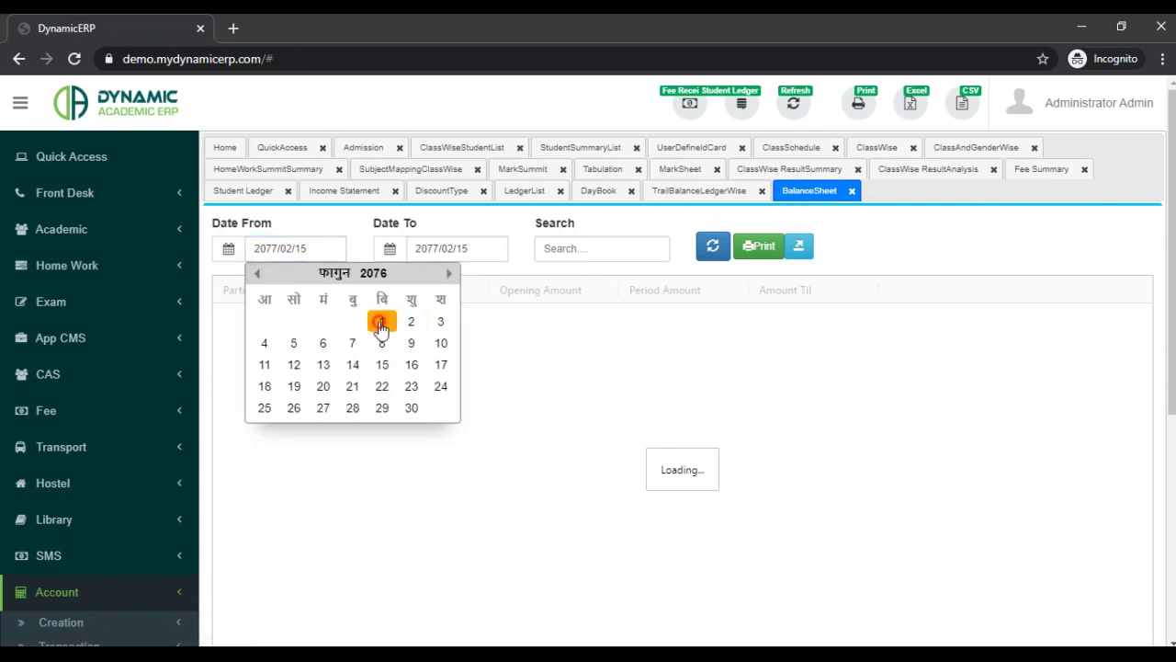
pyautogui.click(382, 320)
pyautogui.click(711, 248)
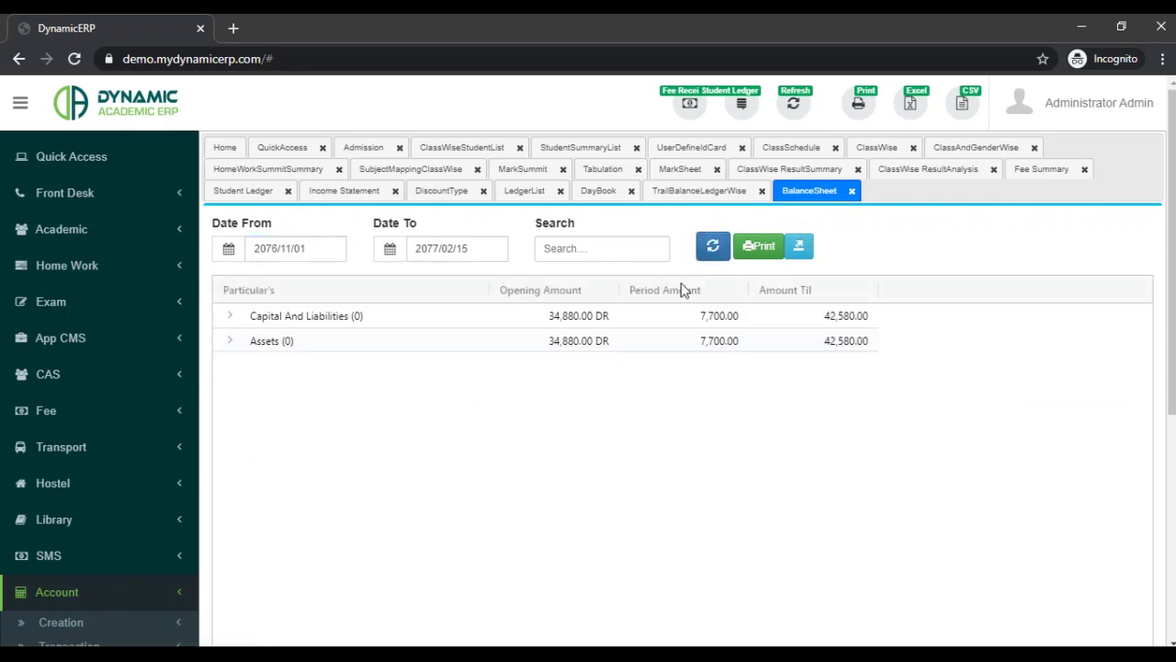
# Open the Ledger Monthly report from the Account Book group and generate it for the Admission Fee ledger (A0001).
pyautogui.scroll(-3, 147, 536)
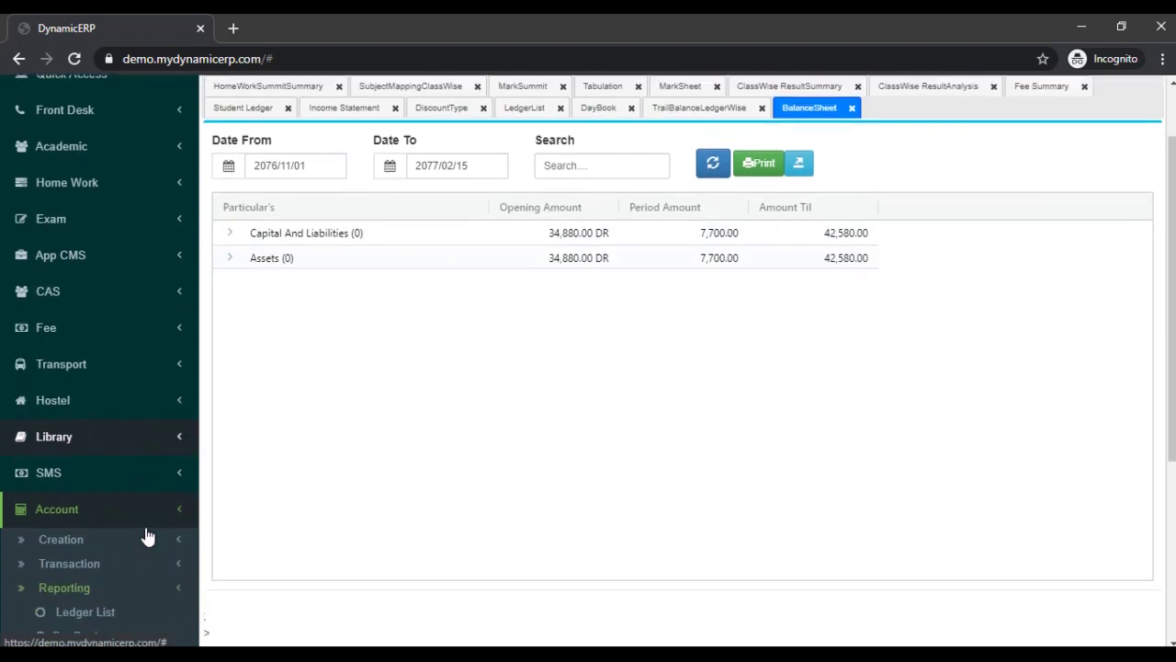
pyautogui.scroll(-2, 147, 535)
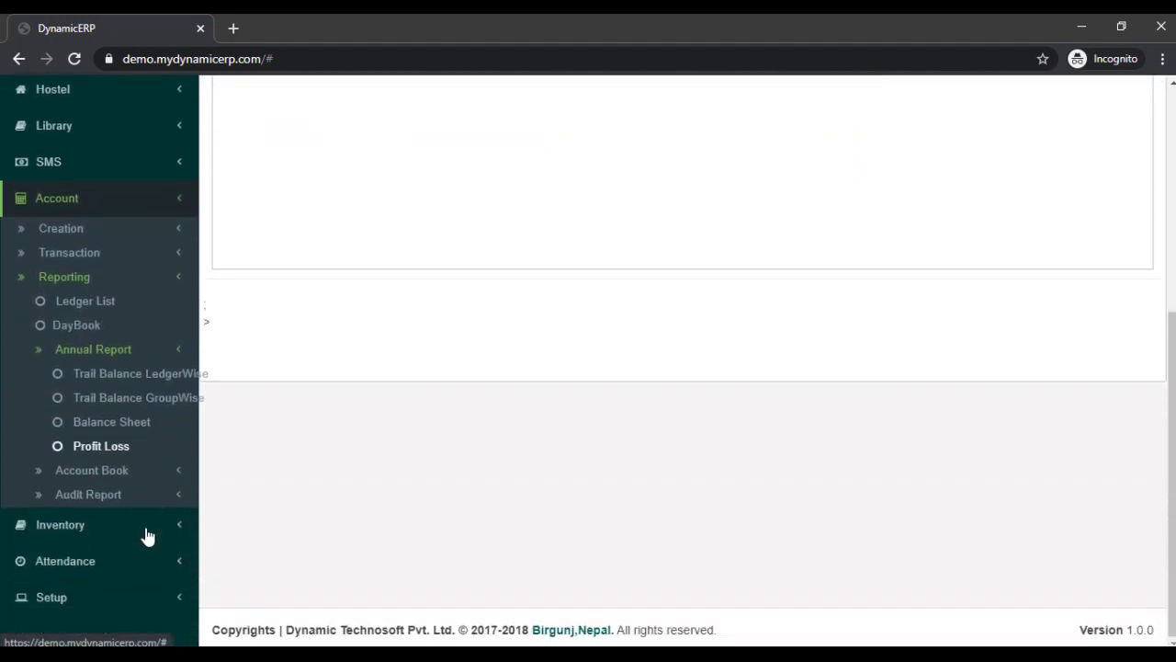
pyautogui.click(89, 478)
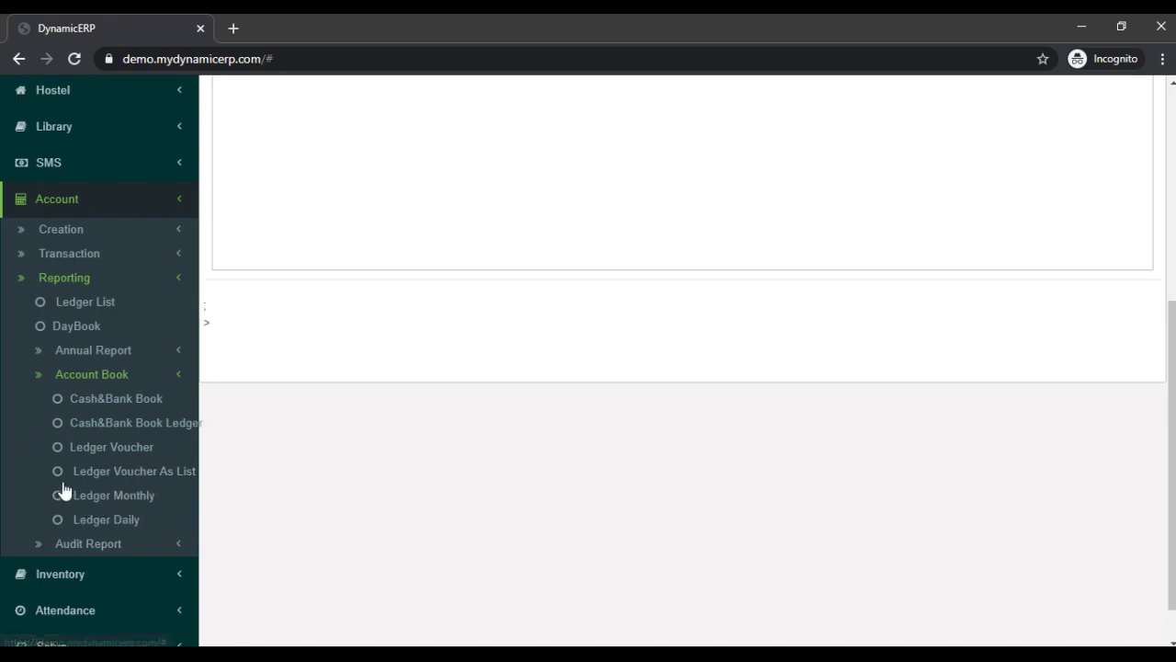
pyautogui.click(106, 507)
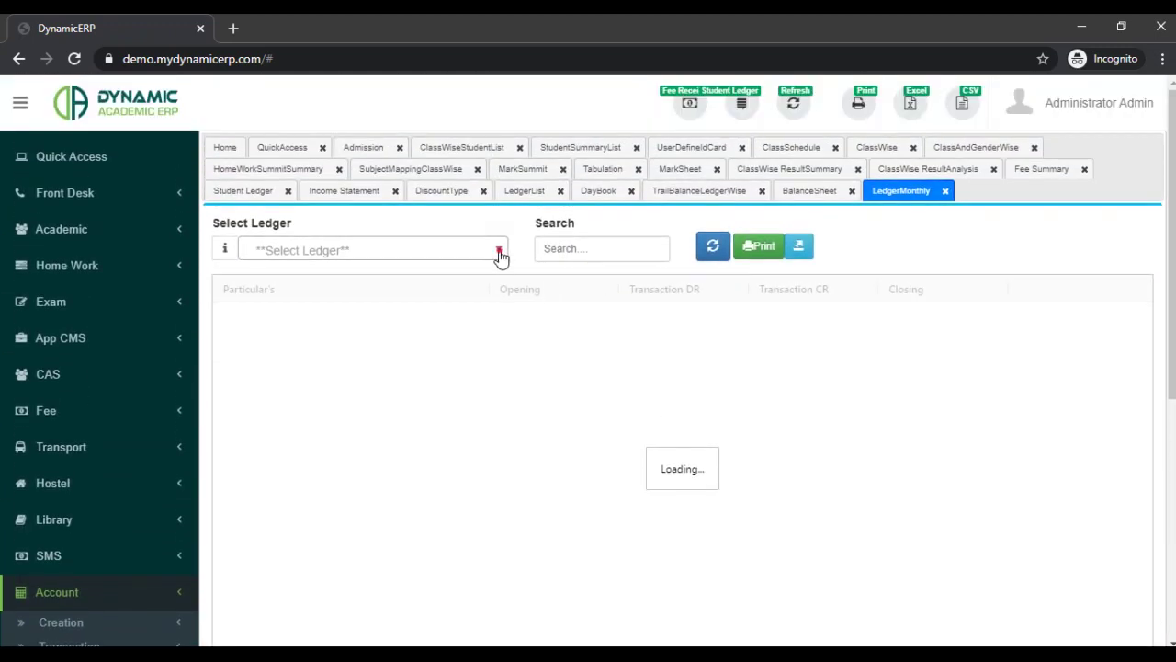
pyautogui.click(497, 254)
pyautogui.write('a')
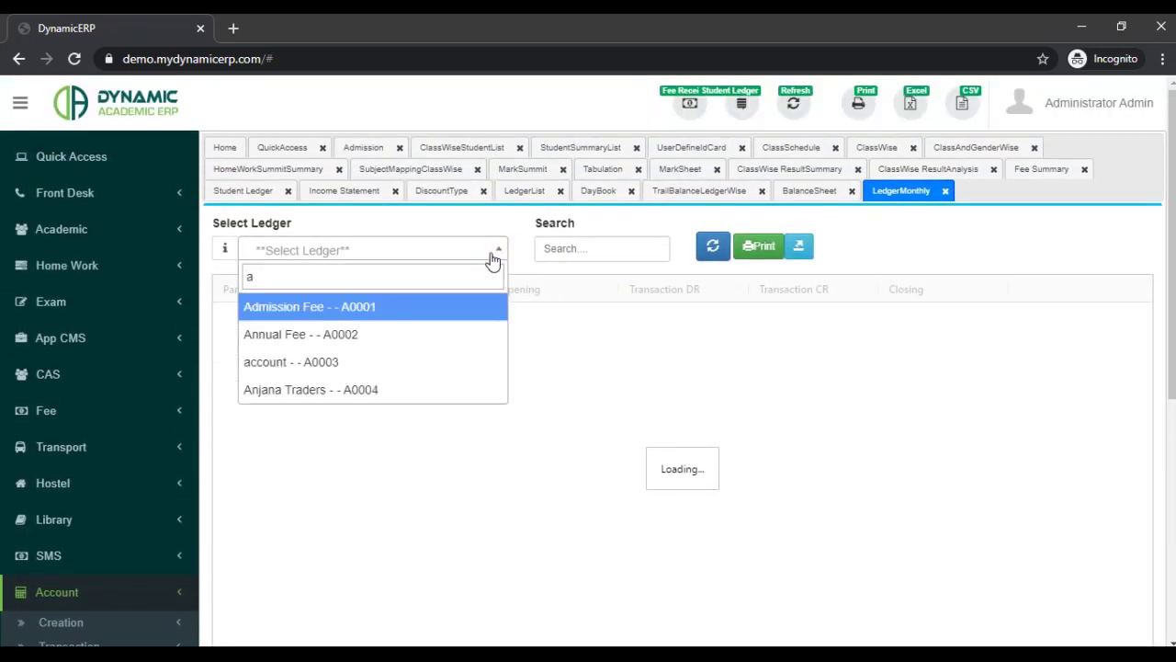
pyautogui.press('Return')
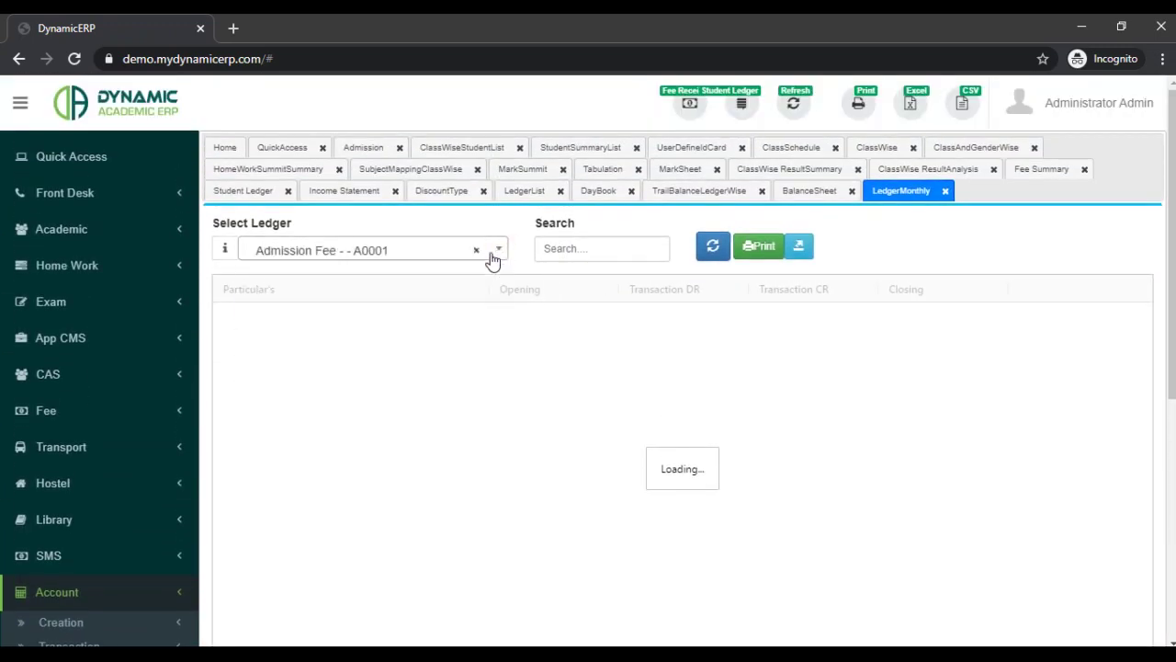
pyautogui.click(717, 248)
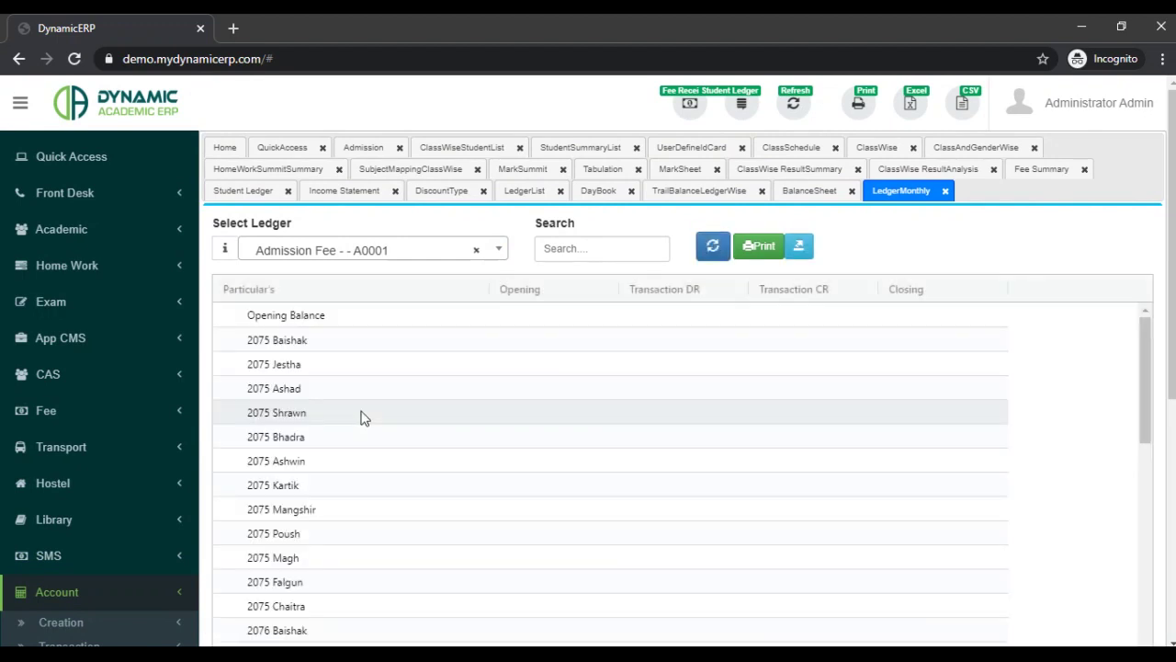
# Review the Admission Fee ledger's monthly rows through 2078 Jestha.
pyautogui.scroll(-6, 531, 408)
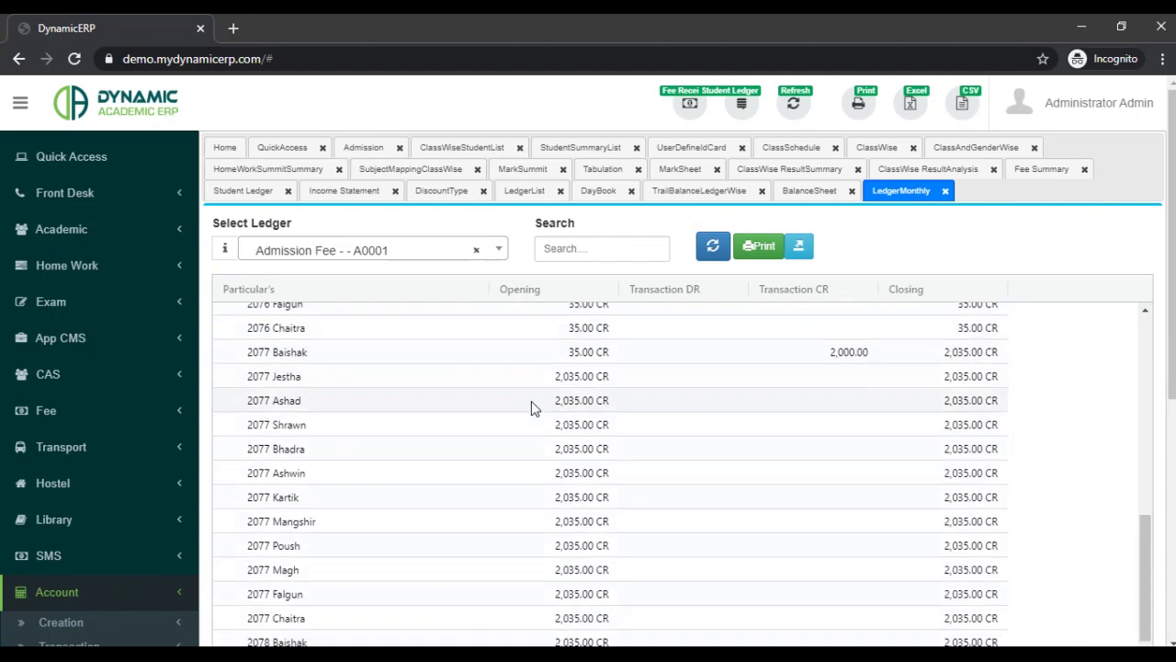
pyautogui.scroll(-1, 531, 400)
pyautogui.scroll(-2, 496, 414)
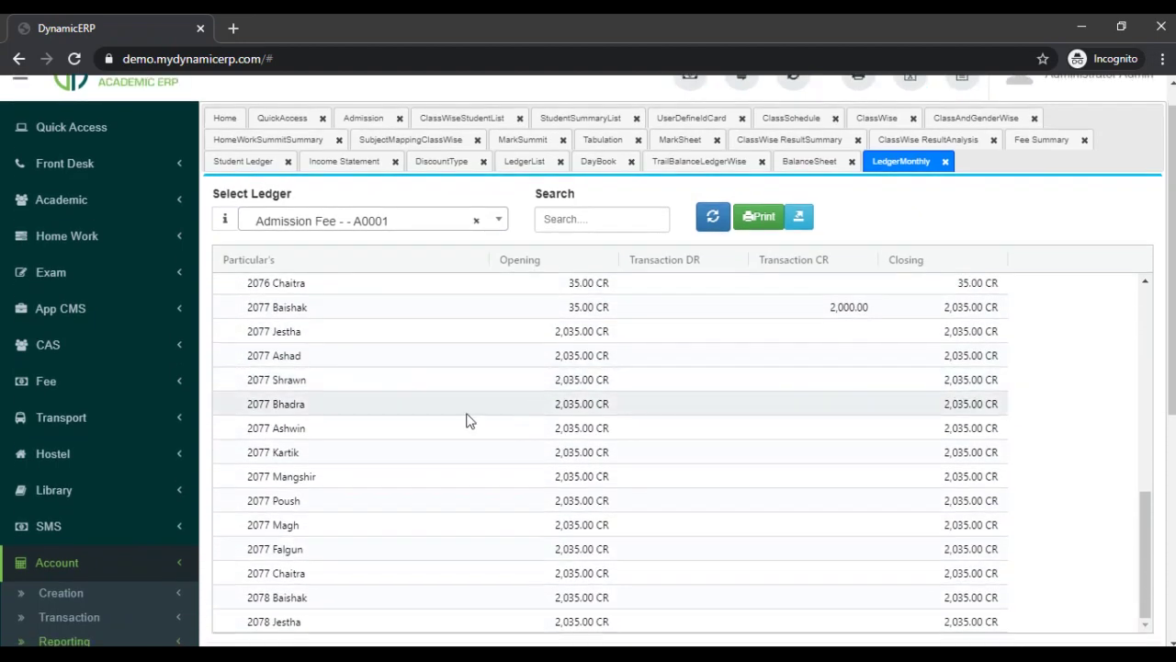
# Expand the Account module's Audit Report group and look over its available reports.
pyautogui.scroll(-2, 368, 446)
pyautogui.scroll(-3, 121, 491)
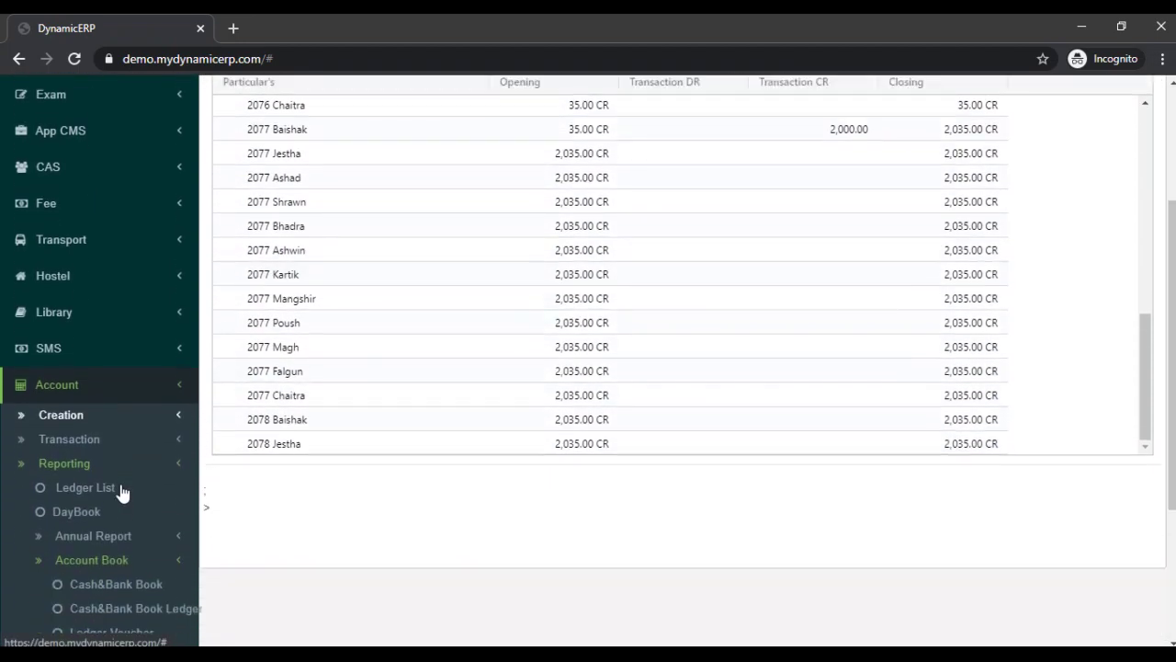
pyautogui.scroll(-3, 121, 491)
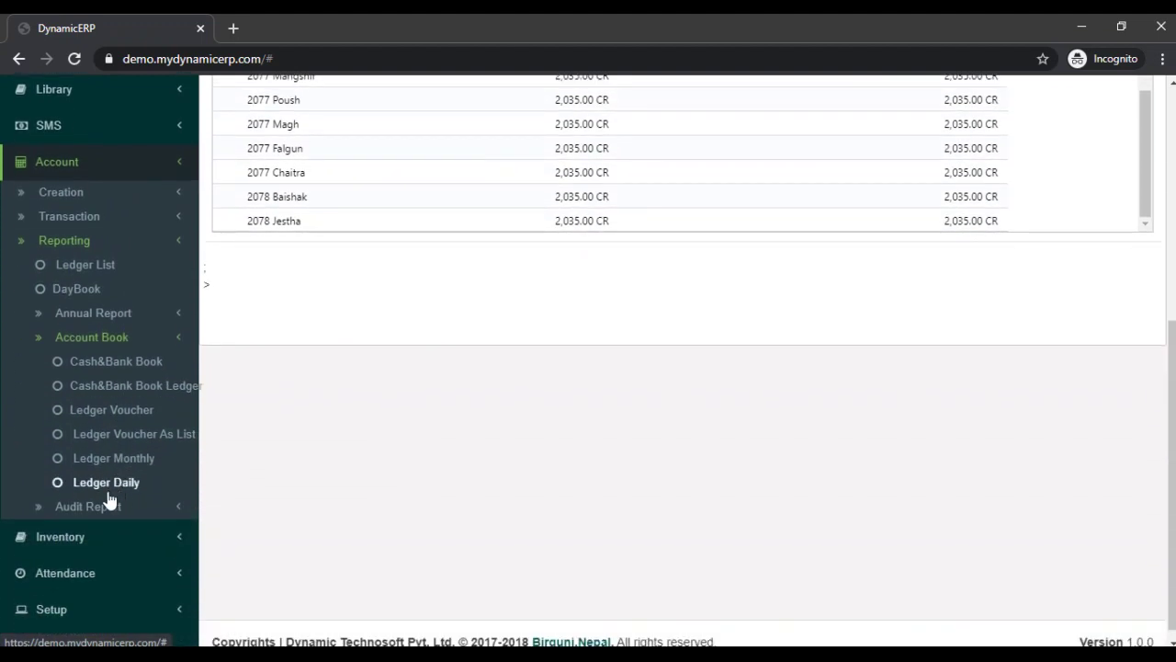
pyautogui.click(83, 507)
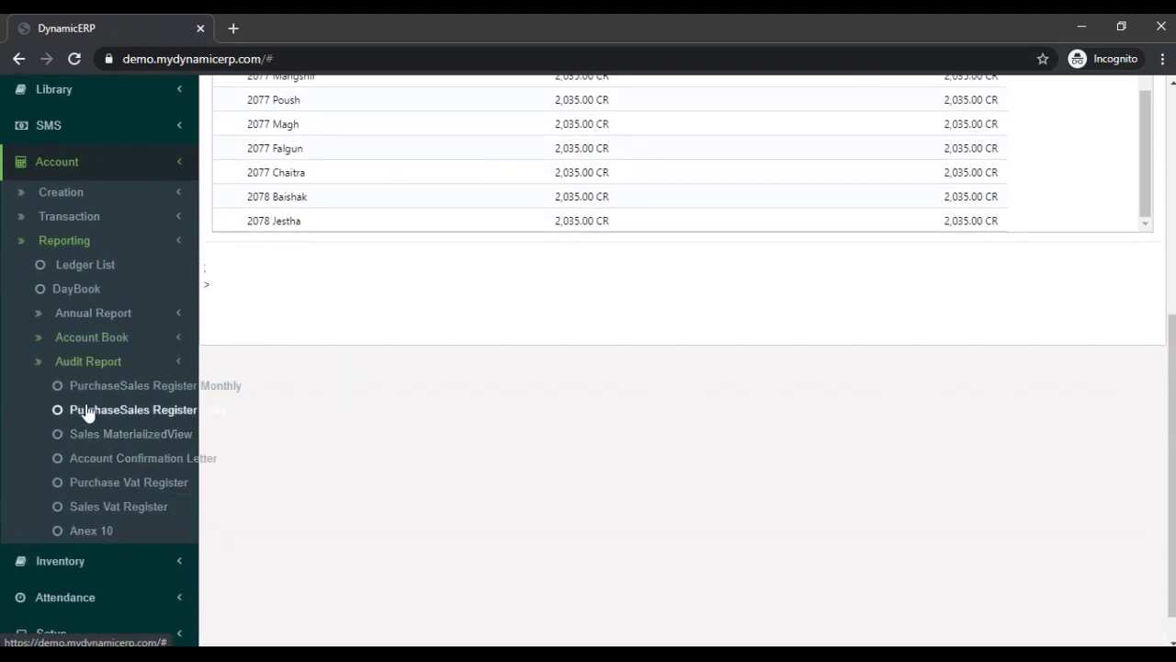
pyautogui.scroll(-1, 87, 412)
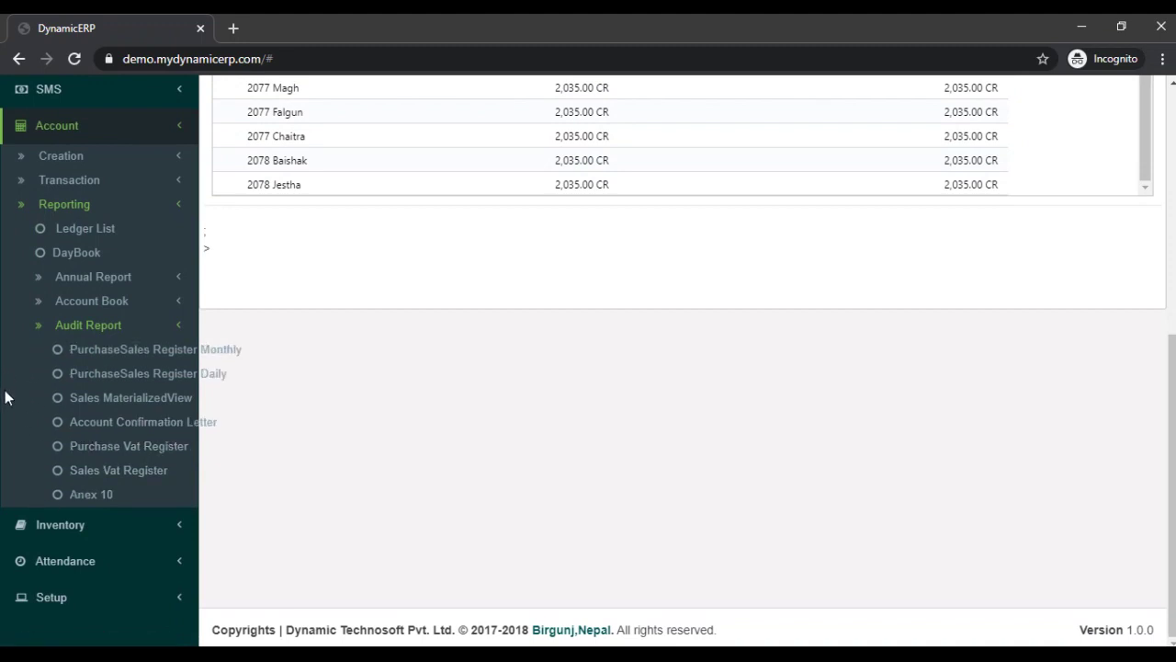
# Open the Cash&Bank Book Ledger report from the Account Book group and load it.
pyautogui.scroll(2, 55, 478)
pyautogui.click(101, 517)
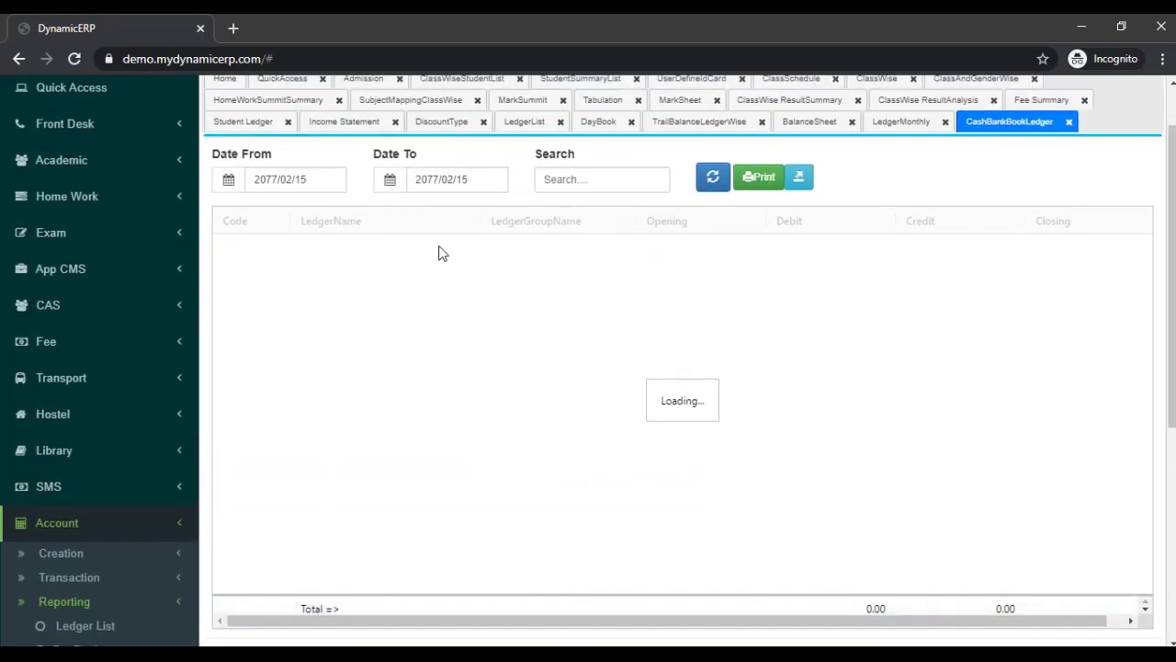
pyautogui.click(714, 179)
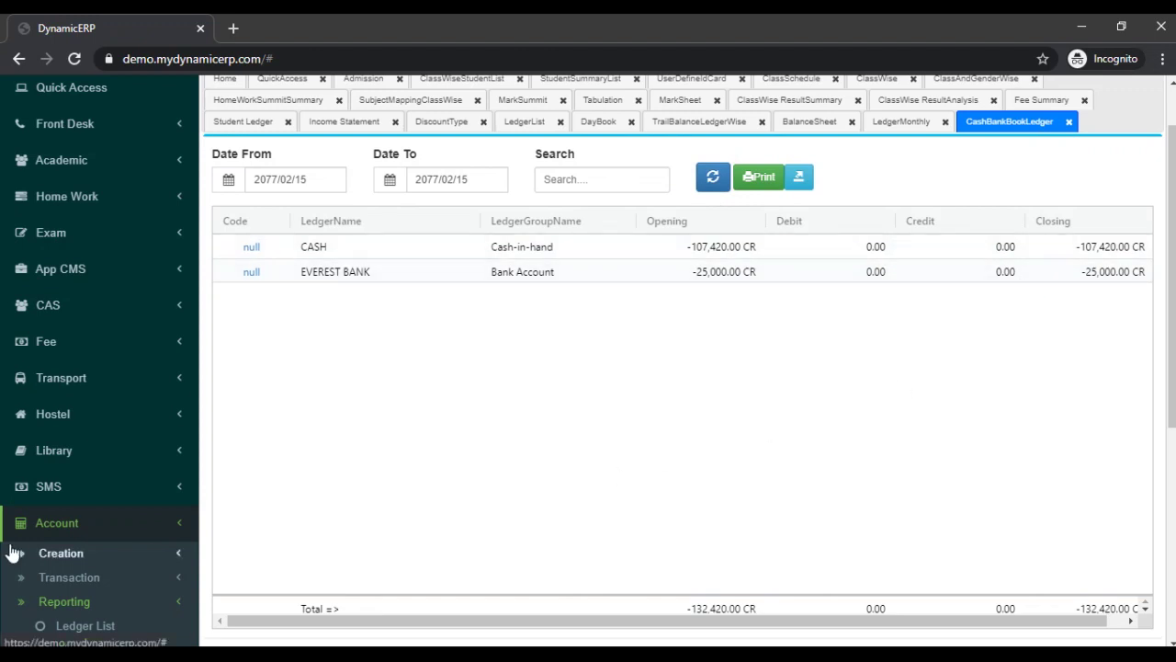
# Expand the Inventory module and look over its Transaction and Reporting entries.
pyautogui.scroll(-4, 12, 548)
pyautogui.scroll(-1, 127, 513)
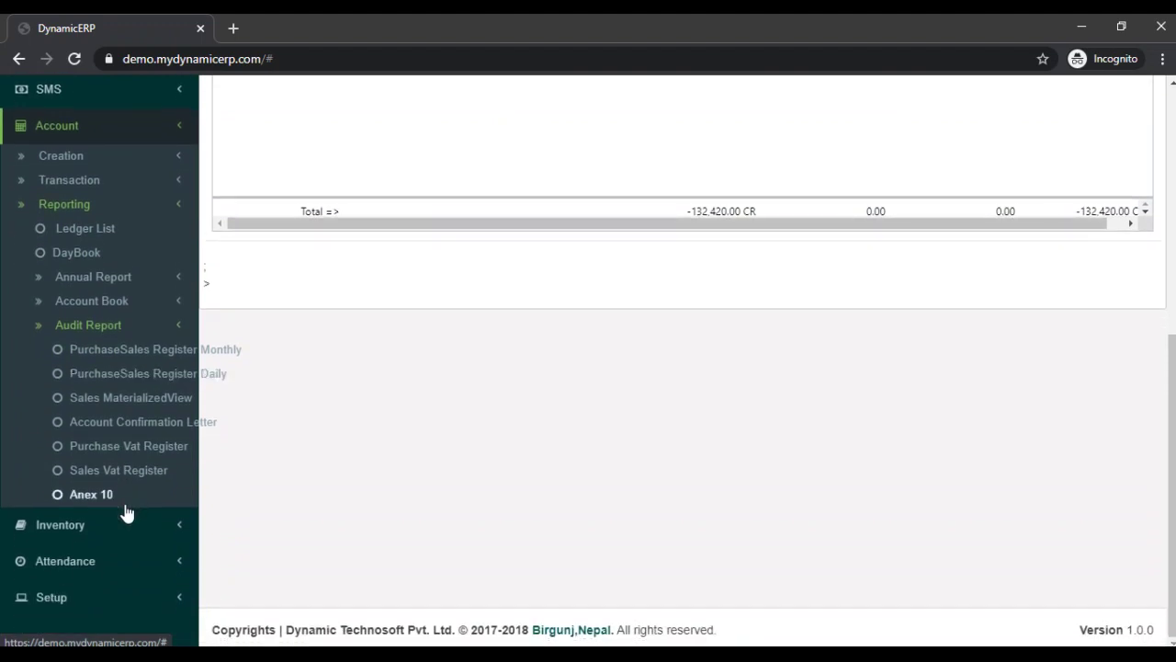
pyautogui.click(52, 522)
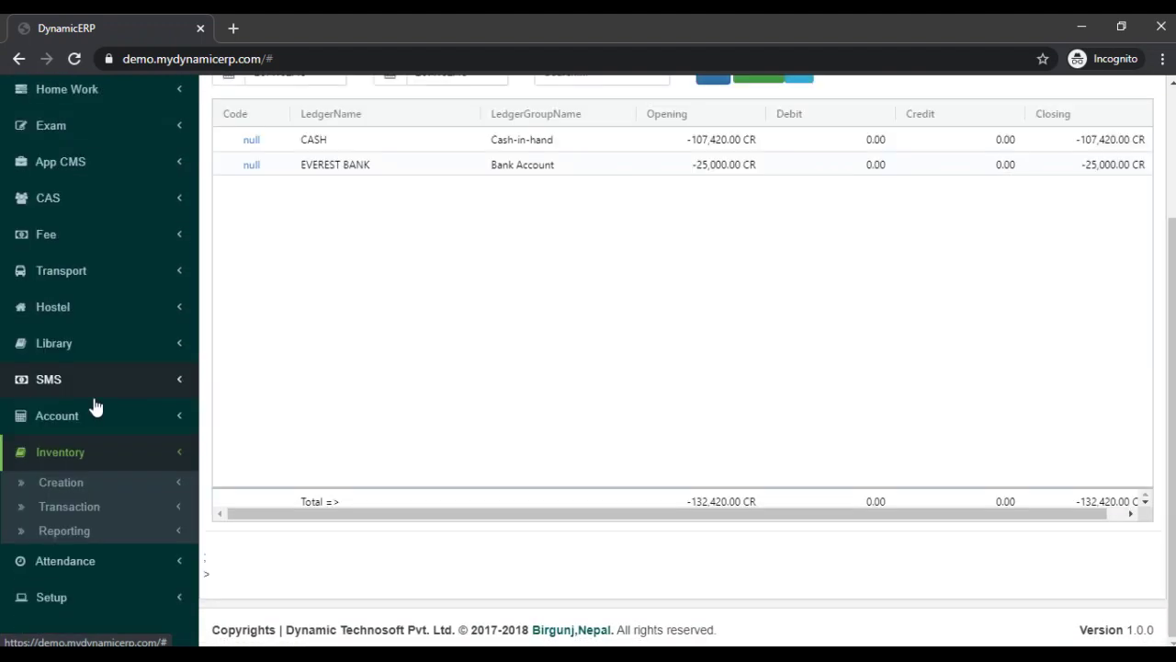
pyautogui.click(76, 507)
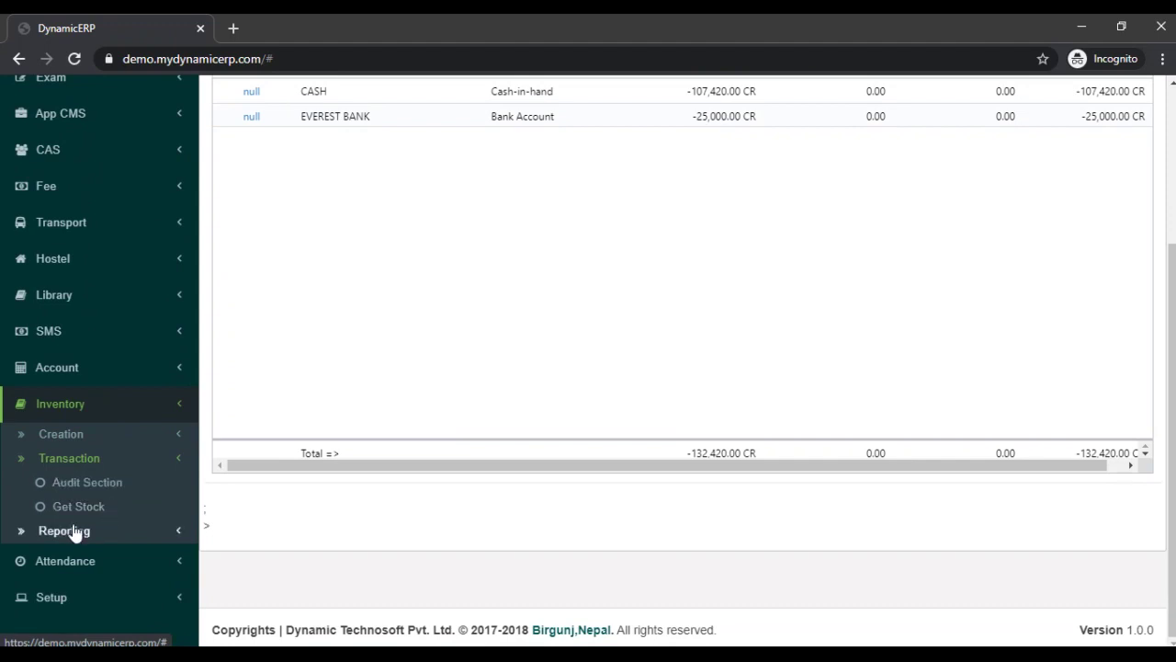
pyautogui.click(75, 531)
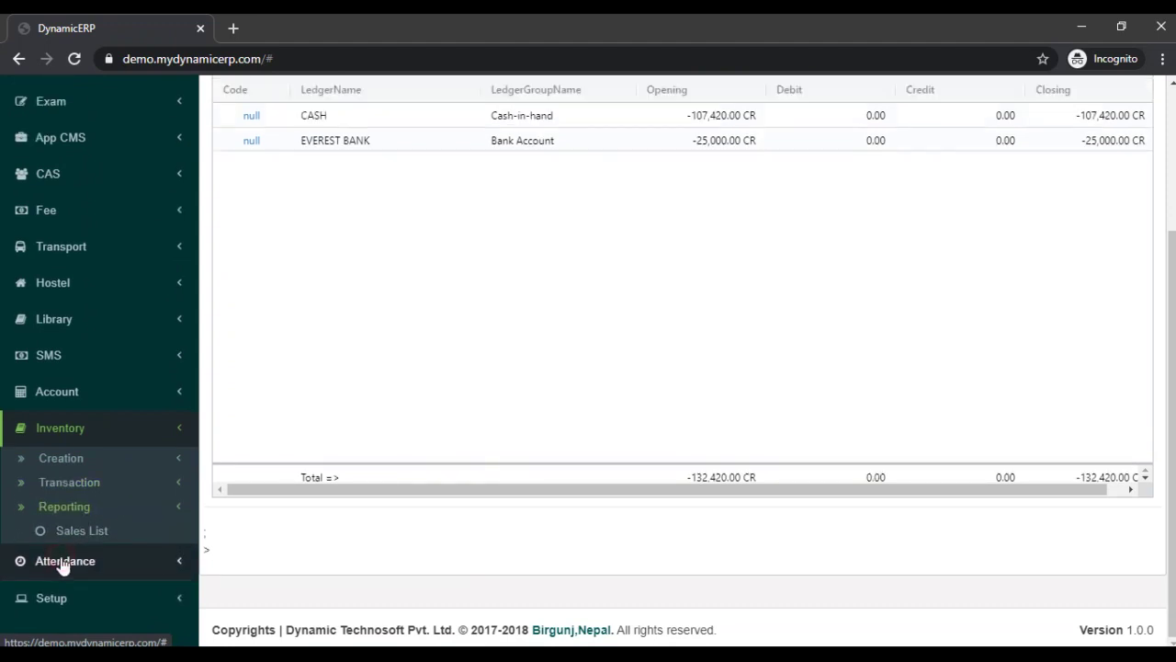
# Expand the Attendance module and look over its Creation and Transaction entries.
pyautogui.click(64, 561)
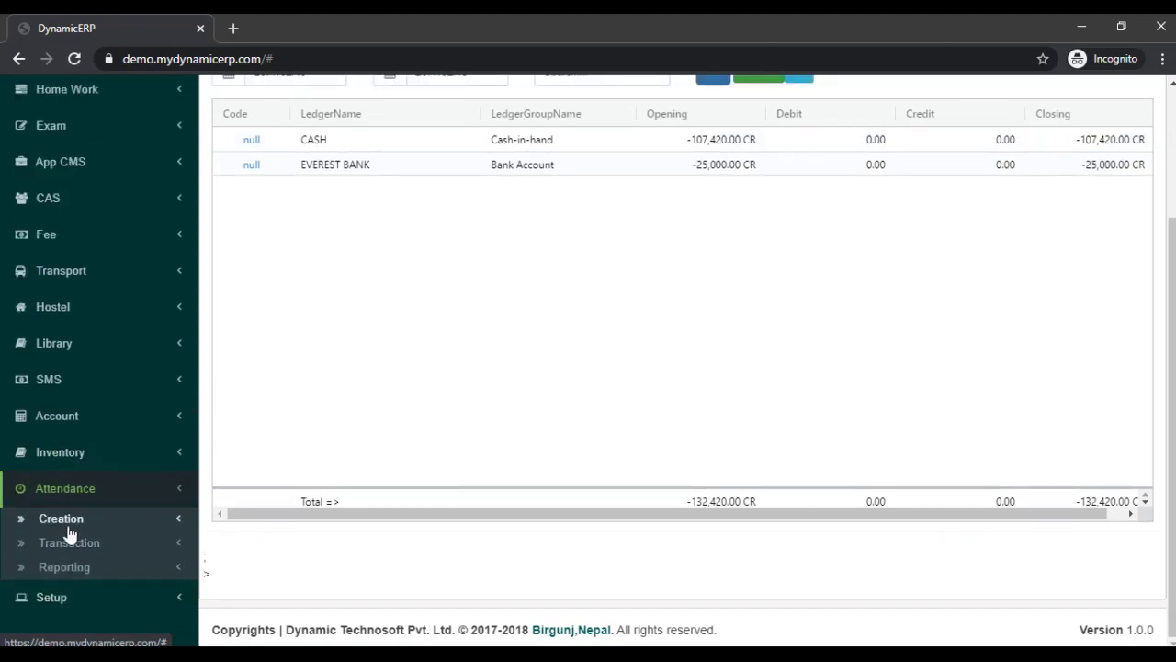
pyautogui.click(64, 524)
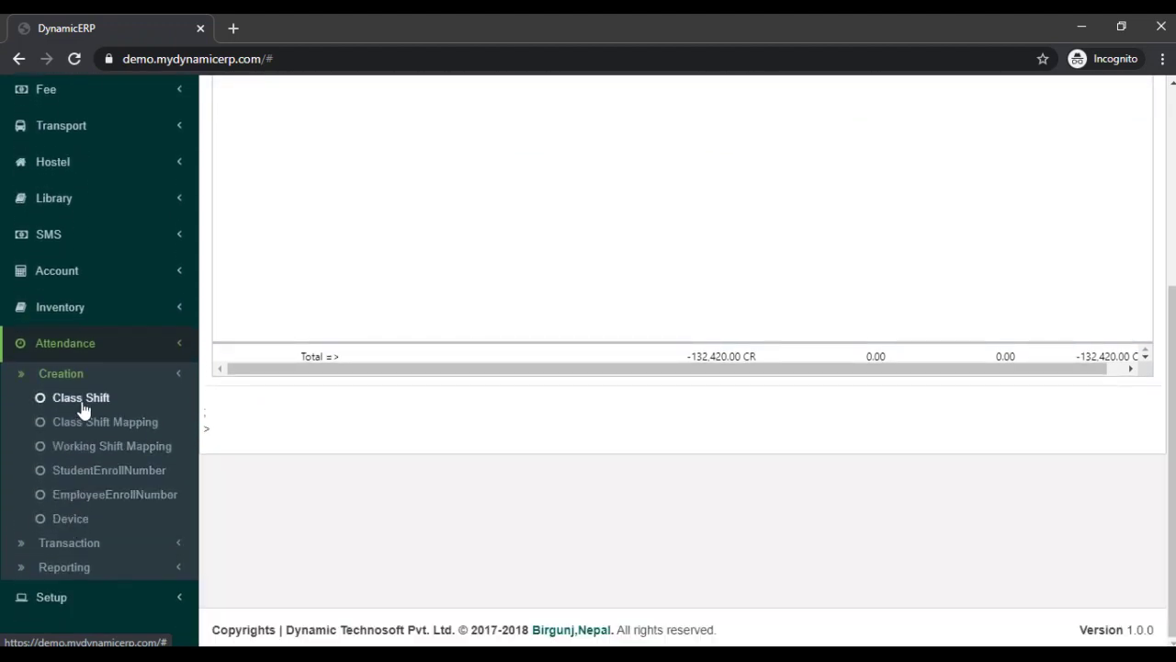
pyautogui.click(69, 543)
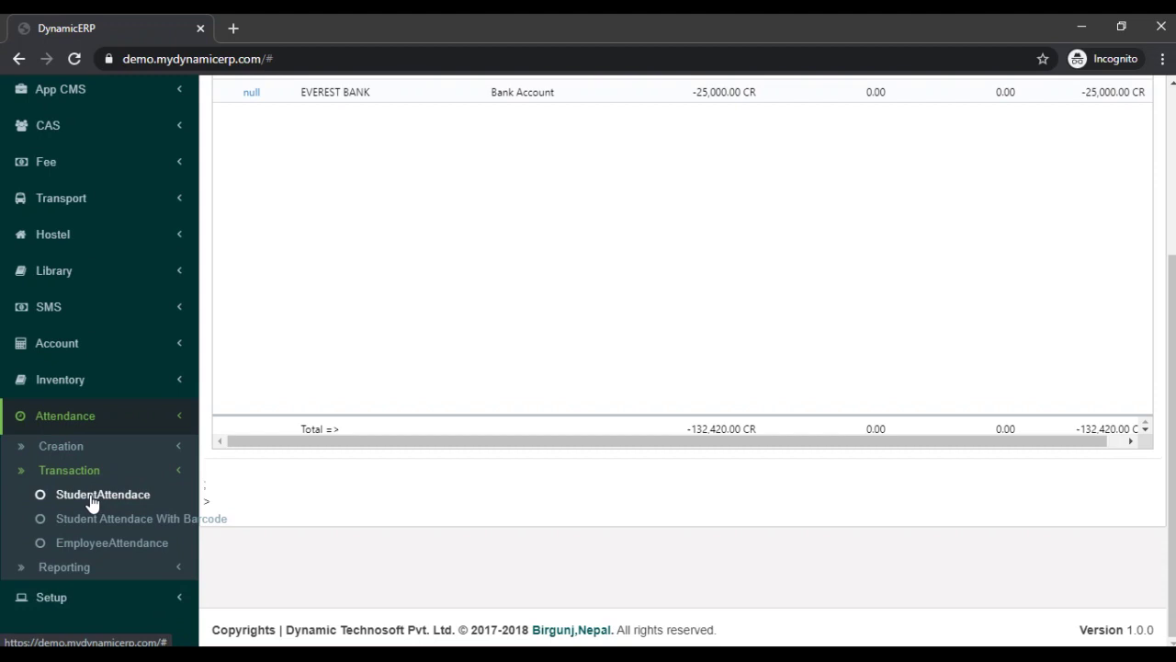
# Open the student attendance entry form and load the students of class Eight A.
pyautogui.click(90, 494)
pyautogui.scroll(3, 601, 315)
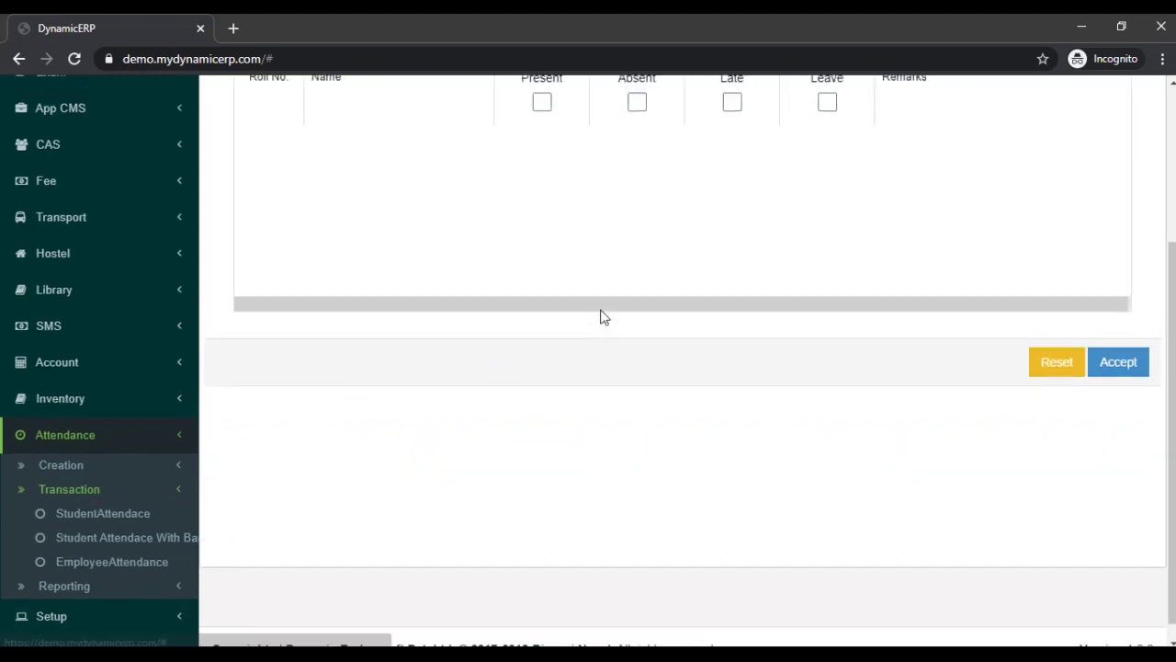
pyautogui.click(689, 201)
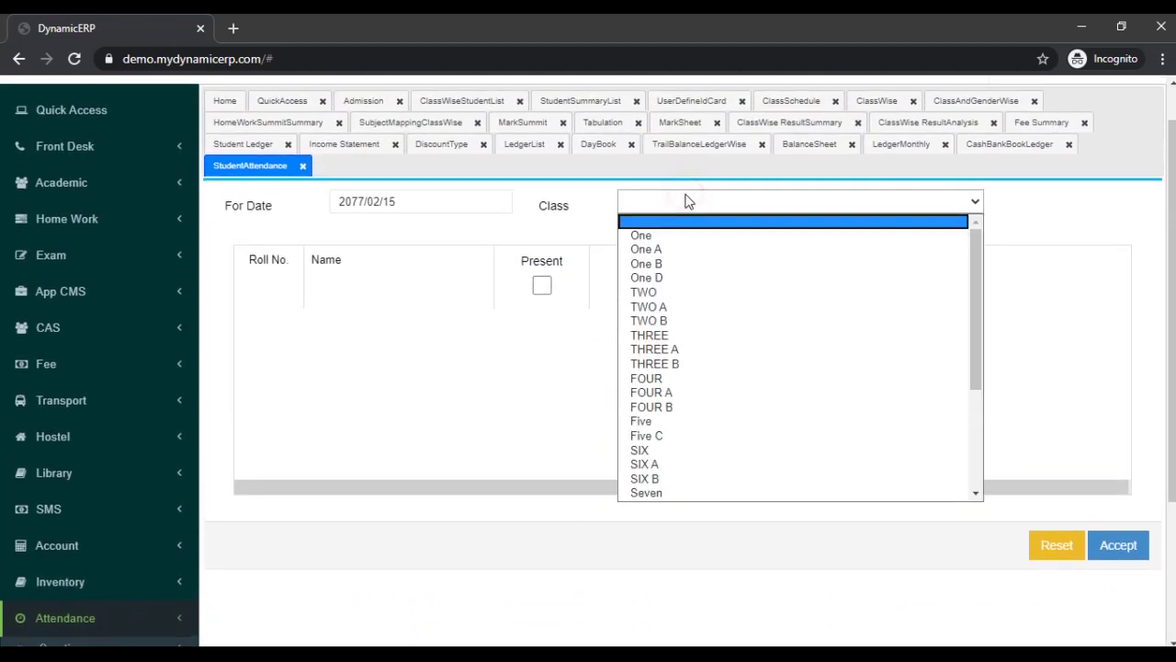
pyautogui.scroll(-5, 774, 317)
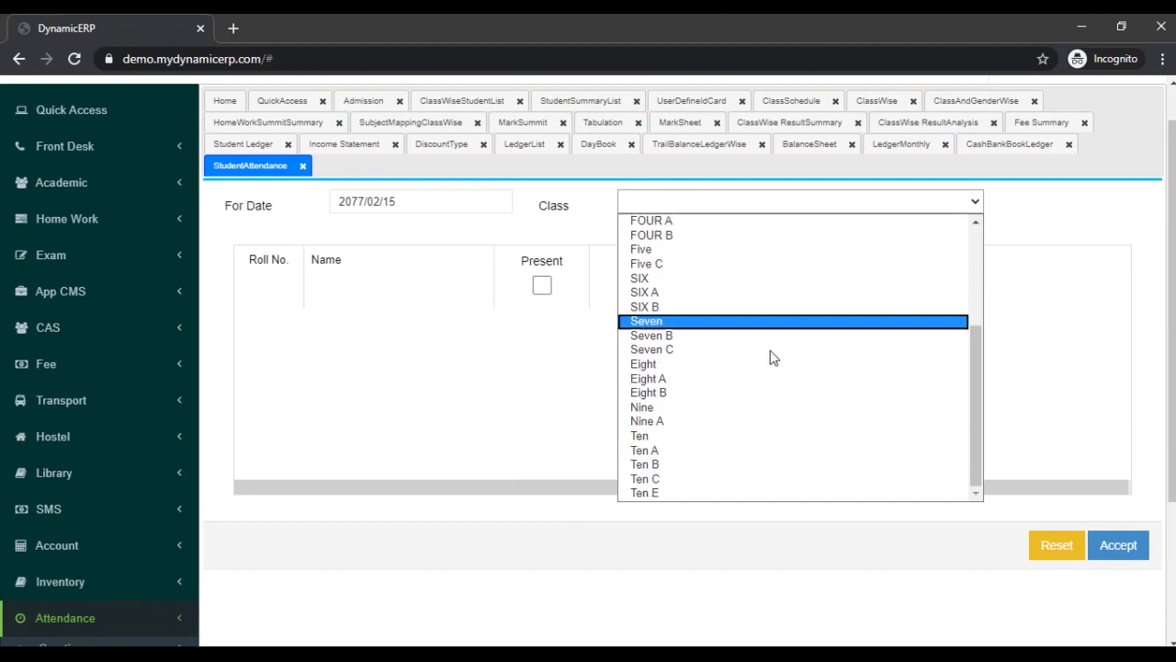
pyautogui.click(694, 380)
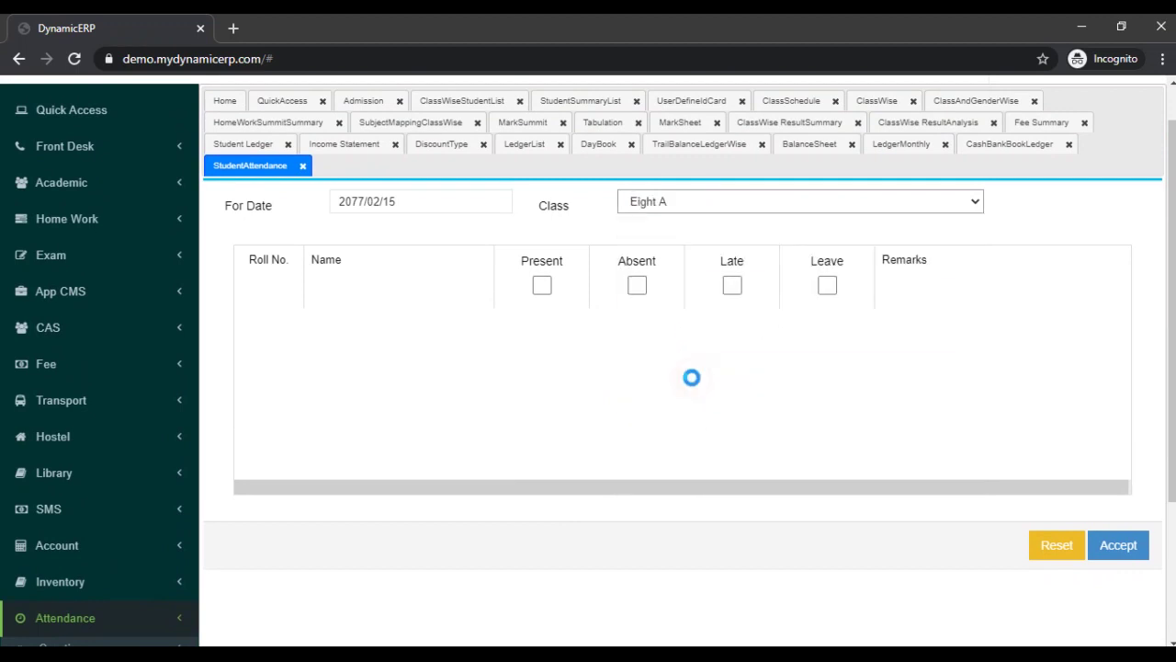
# Mark all Eight A students present except roll number 1 as absent and roll number 4 as late, and save the attendance.
pyautogui.click(542, 287)
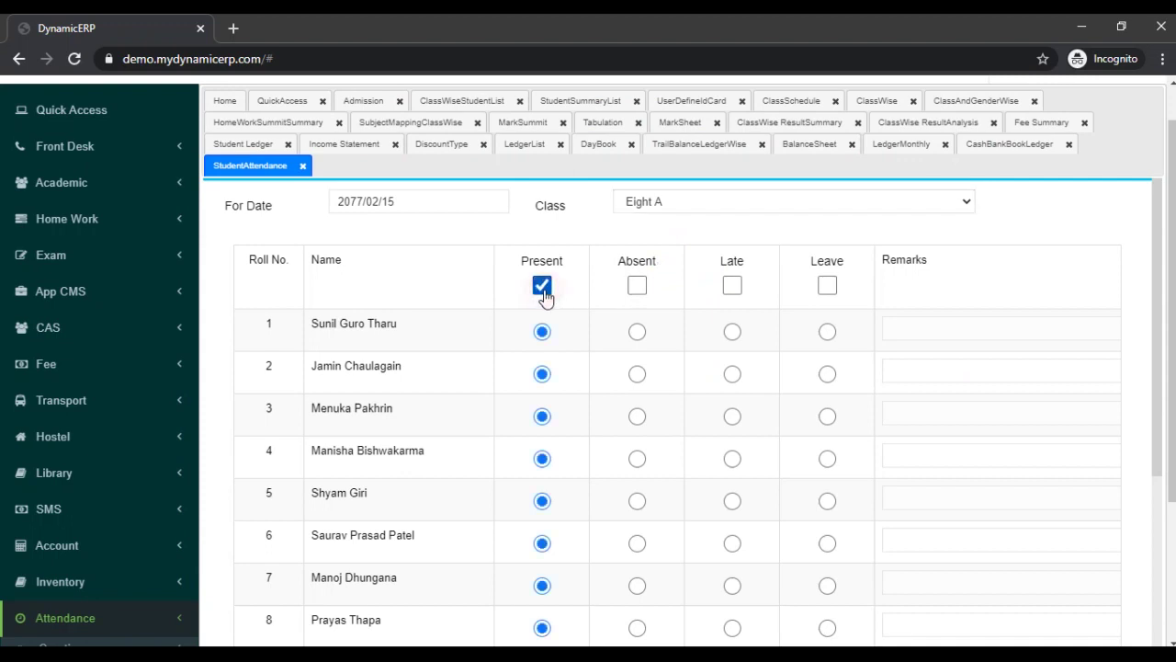
pyautogui.click(634, 332)
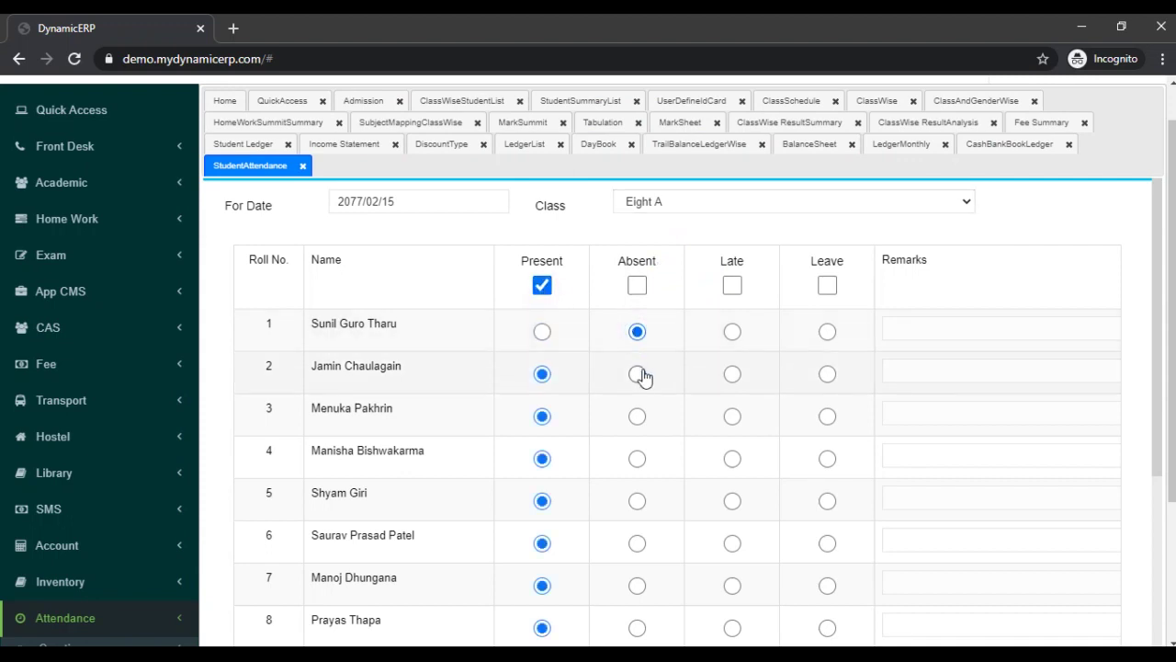
pyautogui.click(732, 459)
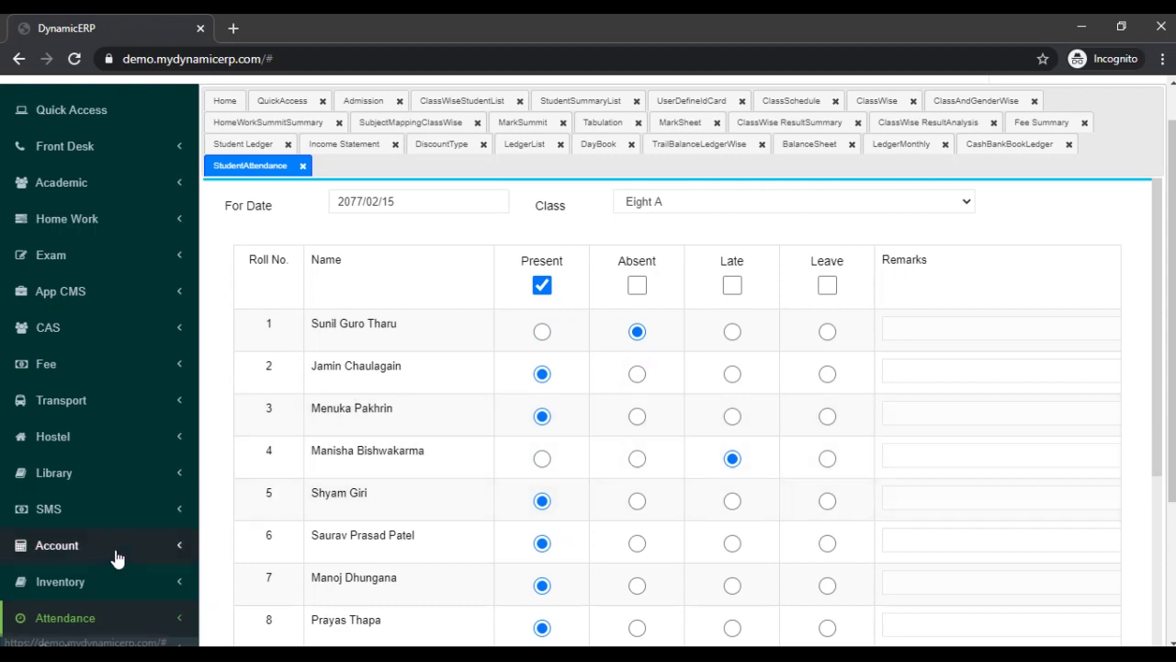
pyautogui.scroll(-2, 117, 557)
pyautogui.scroll(-5, 745, 490)
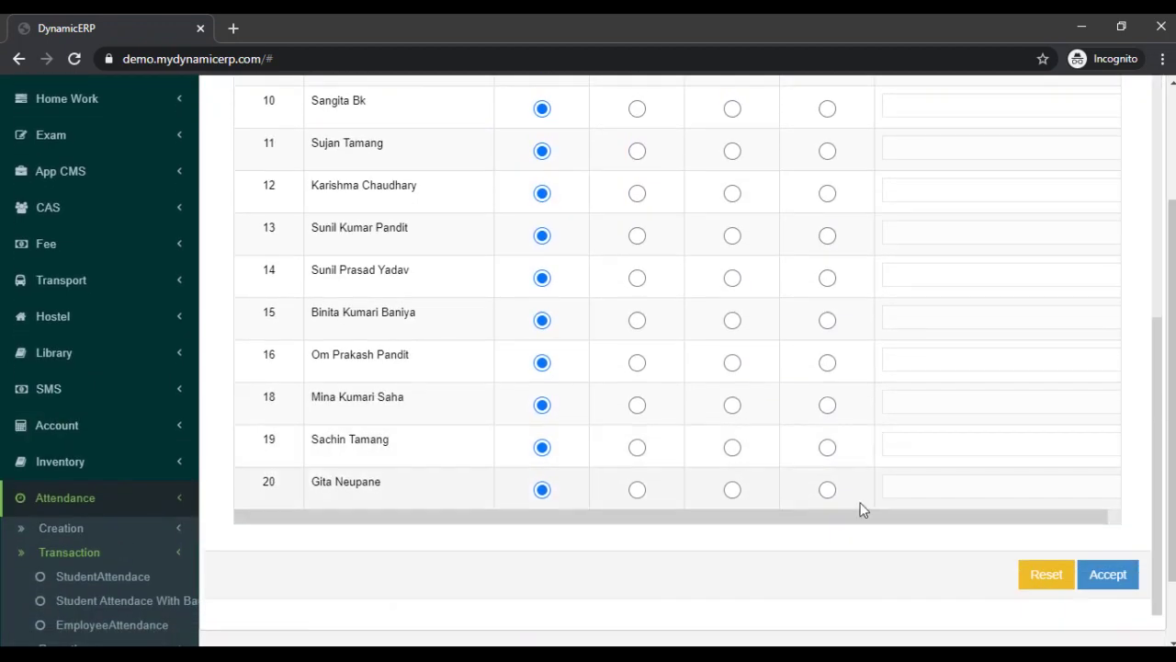
pyautogui.click(1108, 574)
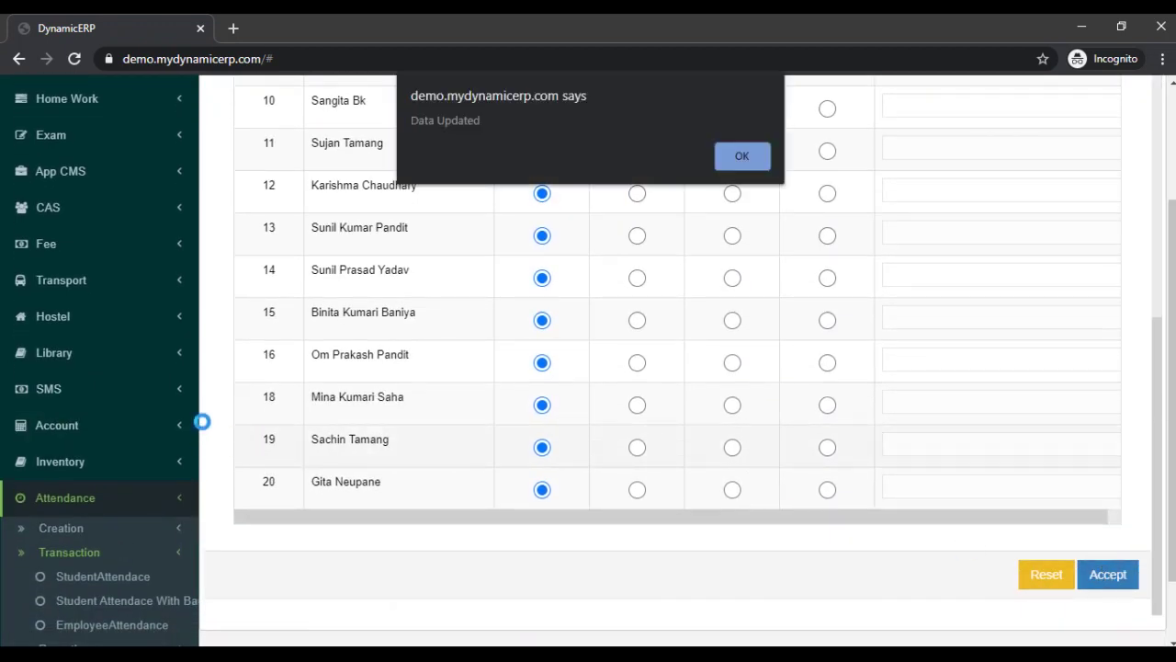
pyautogui.click(743, 157)
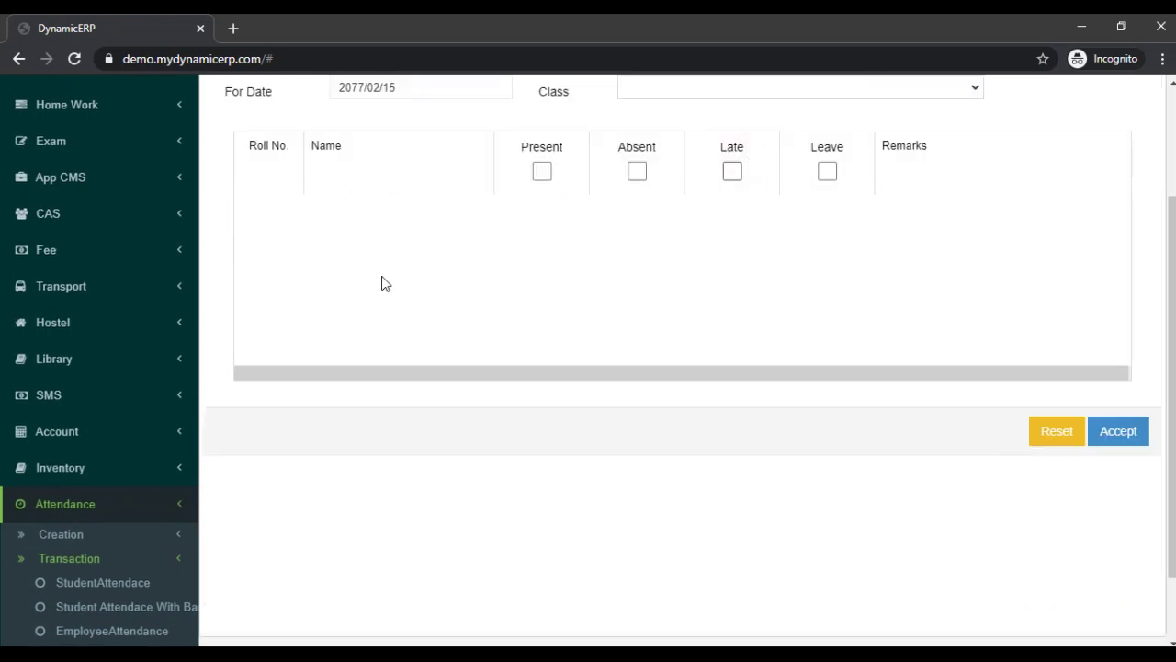
# Load the Student Attendance Summary report from the Attendance module's Reporting group and look through its present, absent and late figures.
pyautogui.scroll(-2, 132, 515)
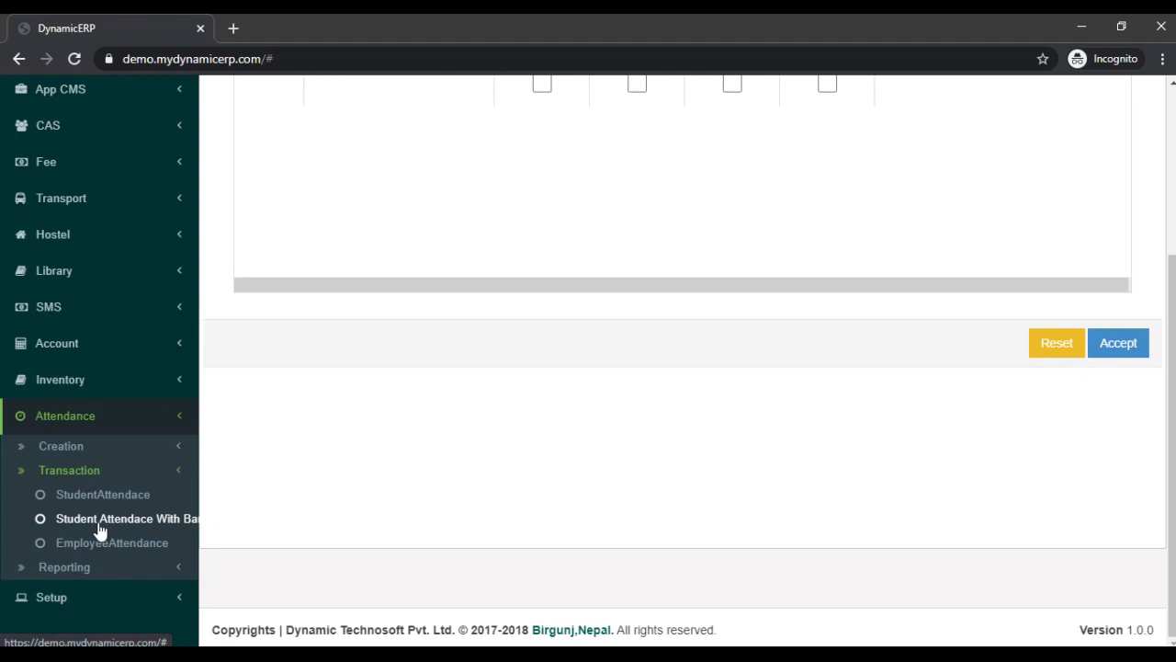
pyautogui.click(60, 570)
pyautogui.scroll(-2, 79, 489)
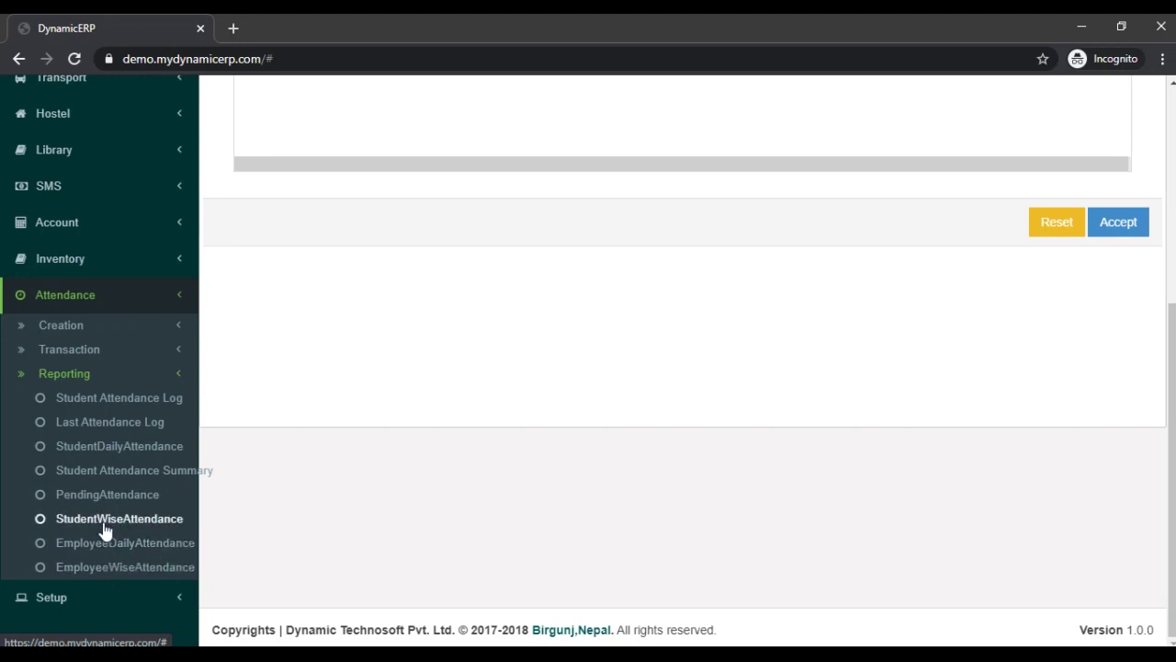
pyautogui.scroll(1, 132, 545)
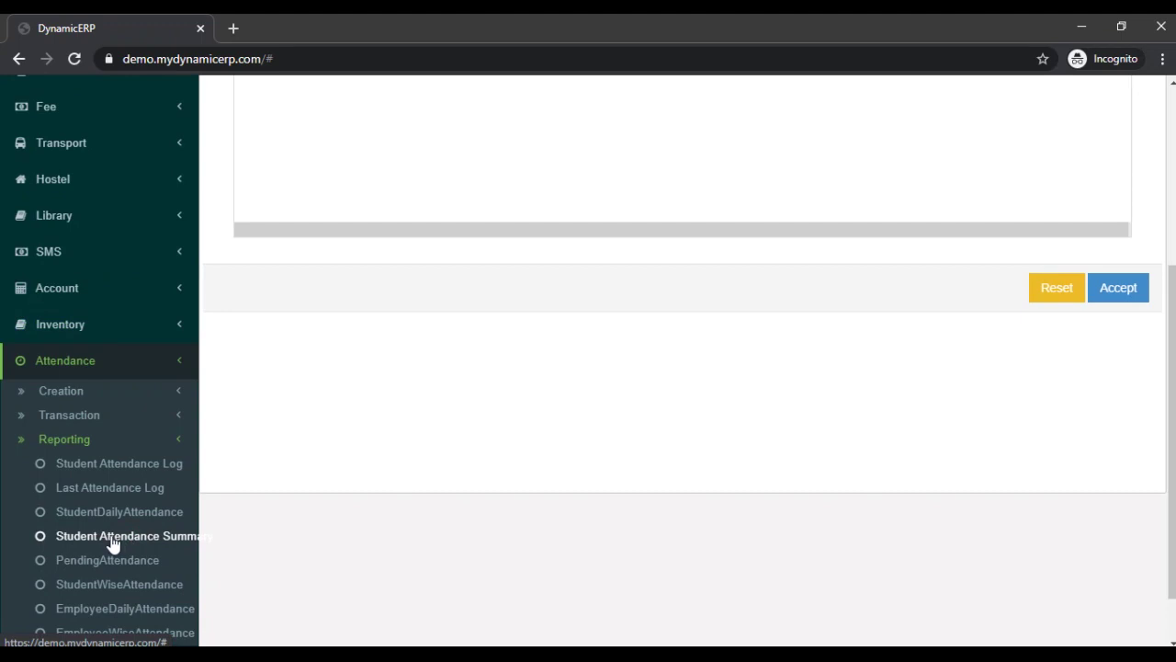
pyautogui.click(111, 540)
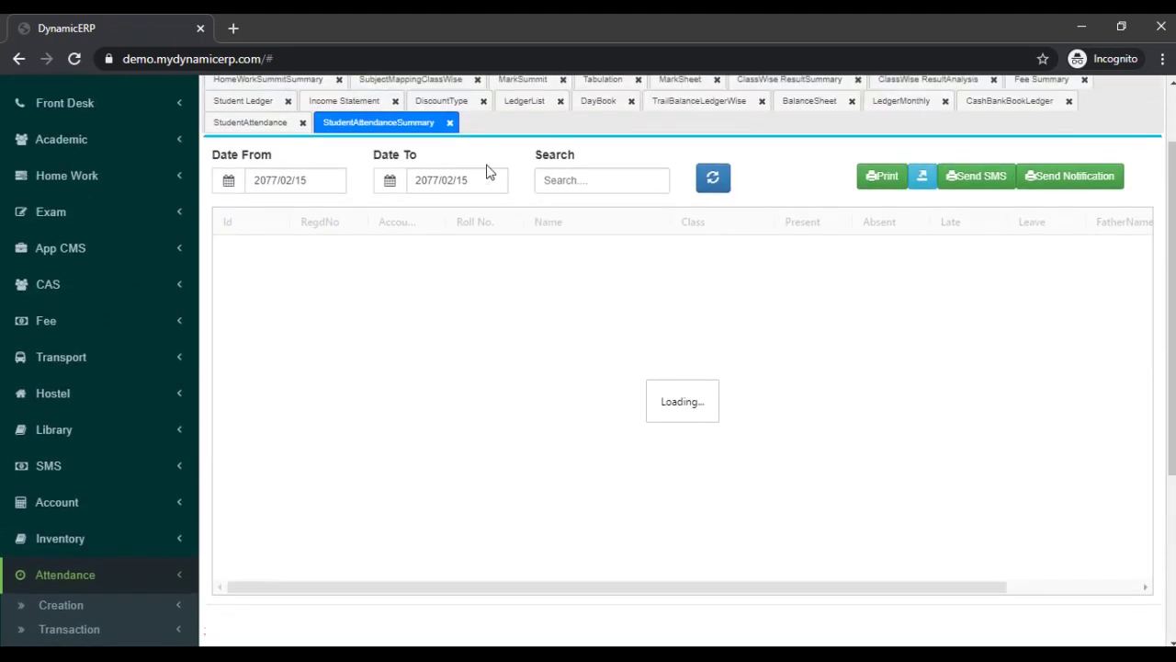
pyautogui.click(713, 179)
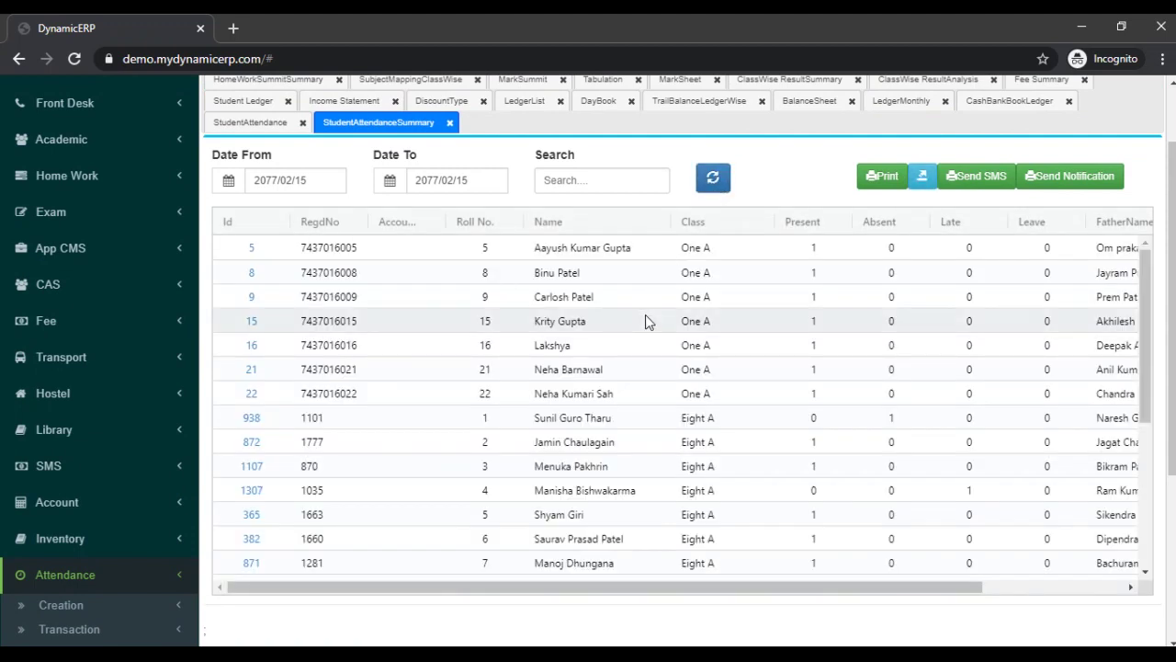
pyautogui.scroll(-1, 644, 317)
pyautogui.scroll(-1, 846, 301)
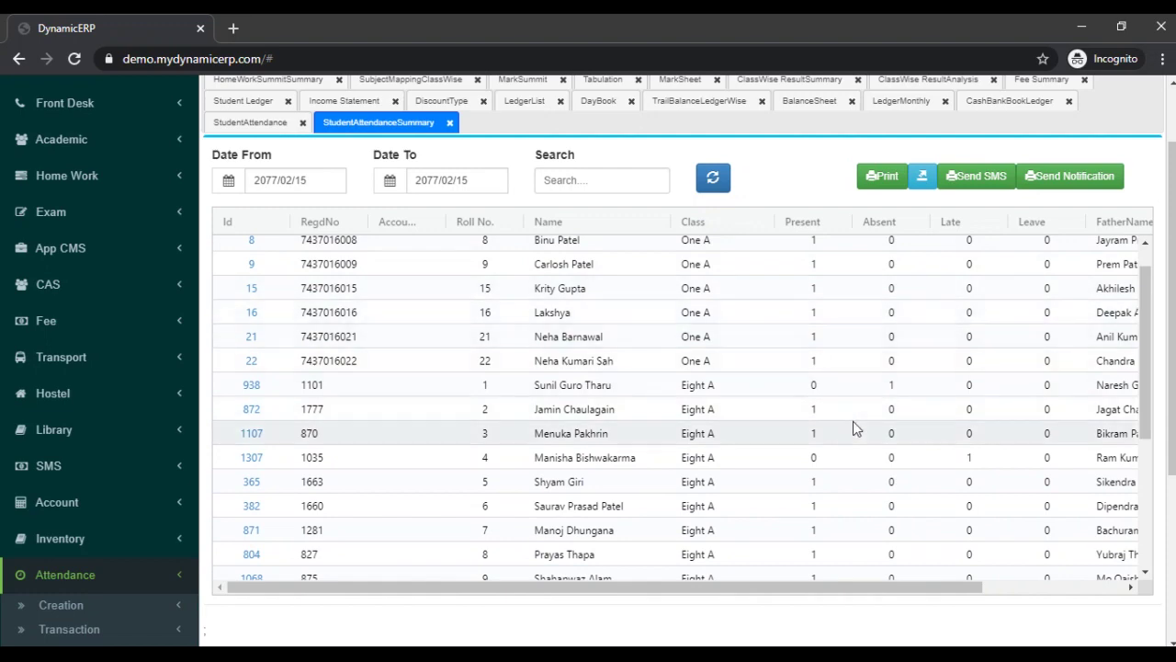
pyautogui.scroll(-2, 853, 428)
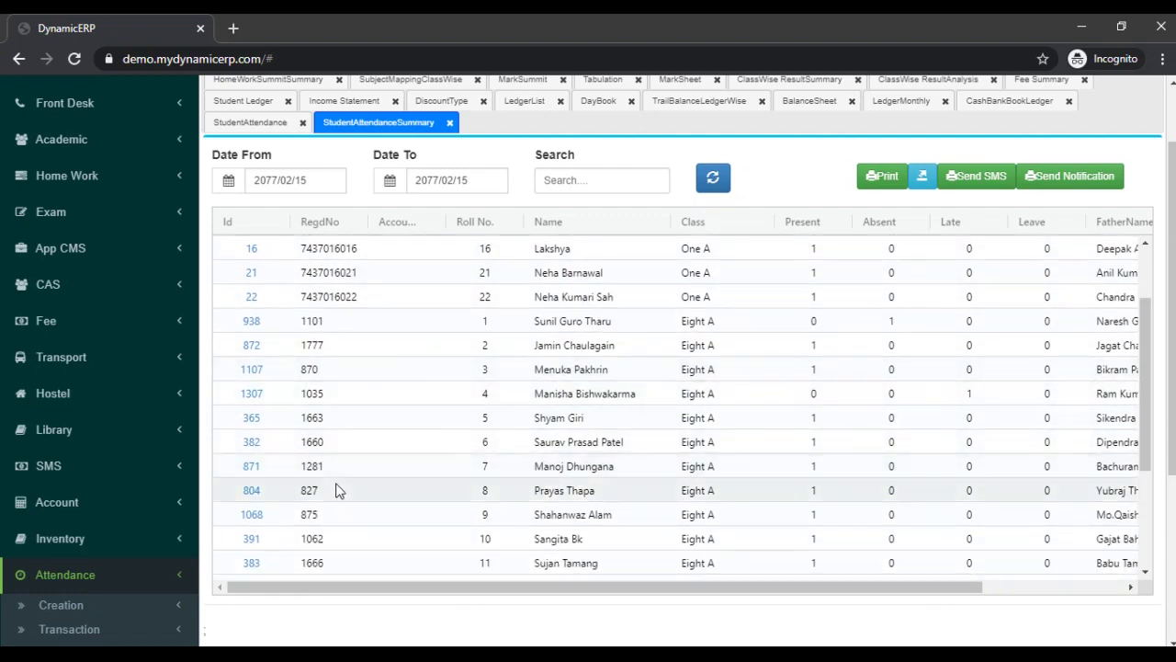
# Expand the Setup module, look over its entries from System Access Log to Zoom Setup, and collapse it again.
pyautogui.scroll(-2, 165, 491)
pyautogui.scroll(-3, 167, 494)
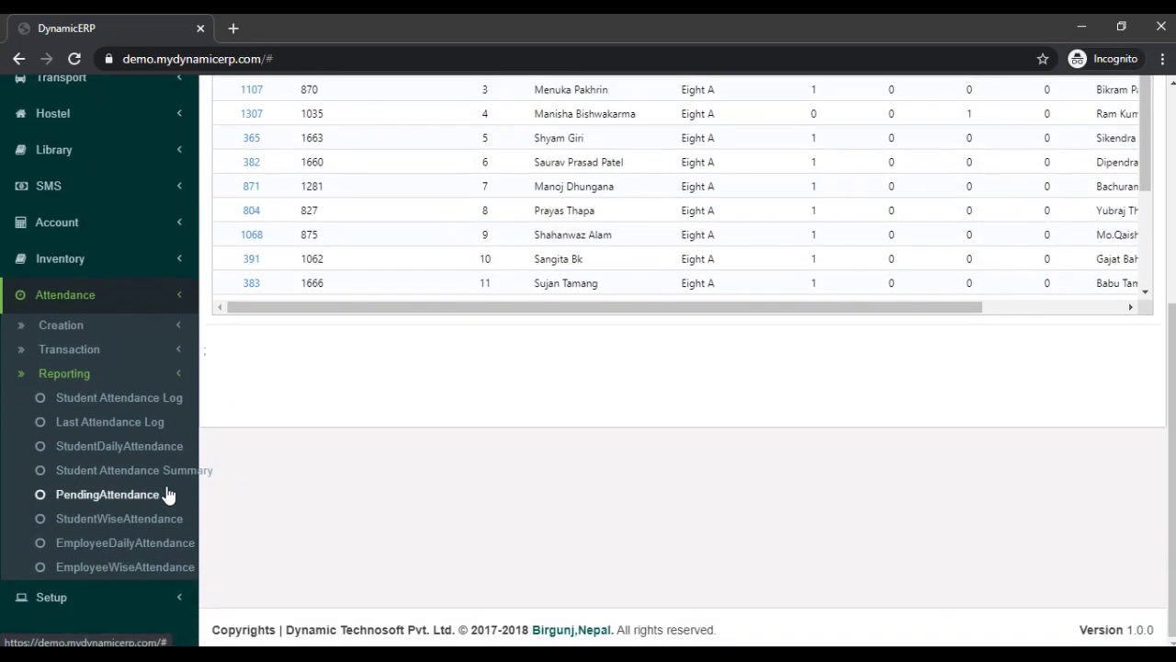
pyautogui.click(90, 599)
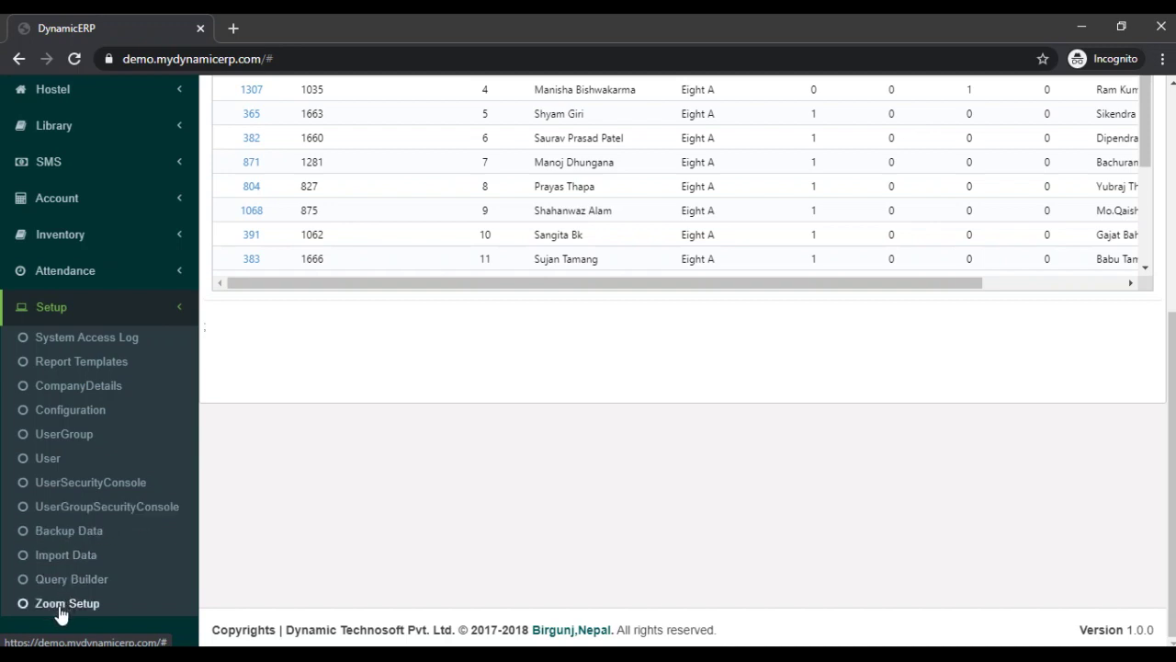
pyautogui.click(98, 308)
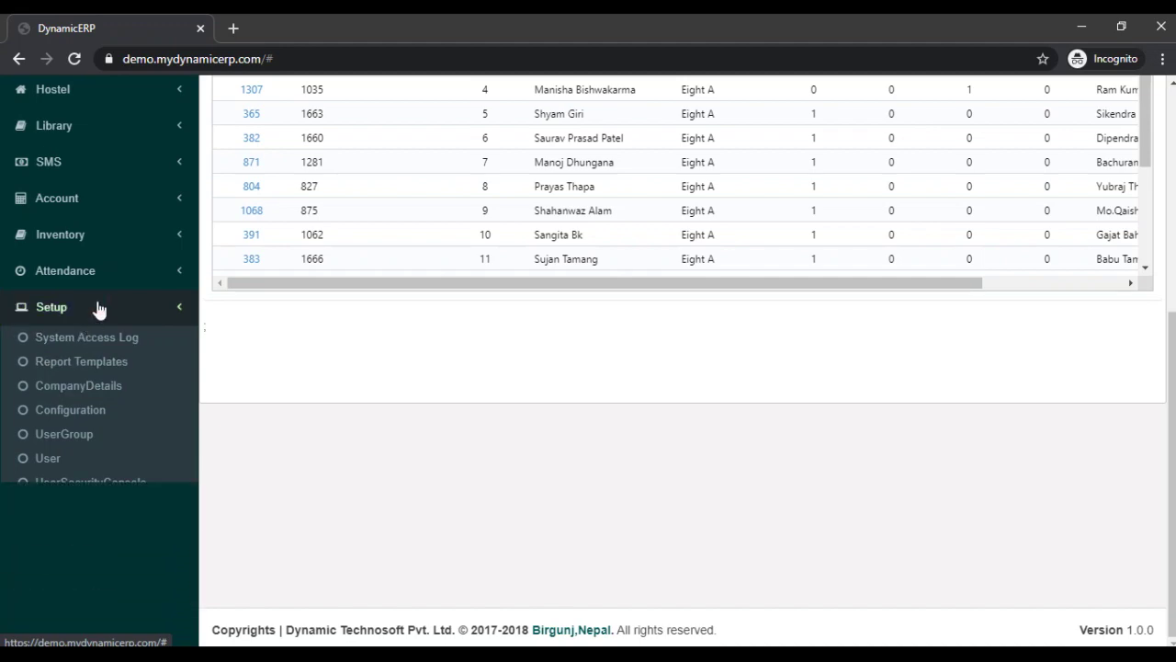
pyautogui.scroll(5, 141, 360)
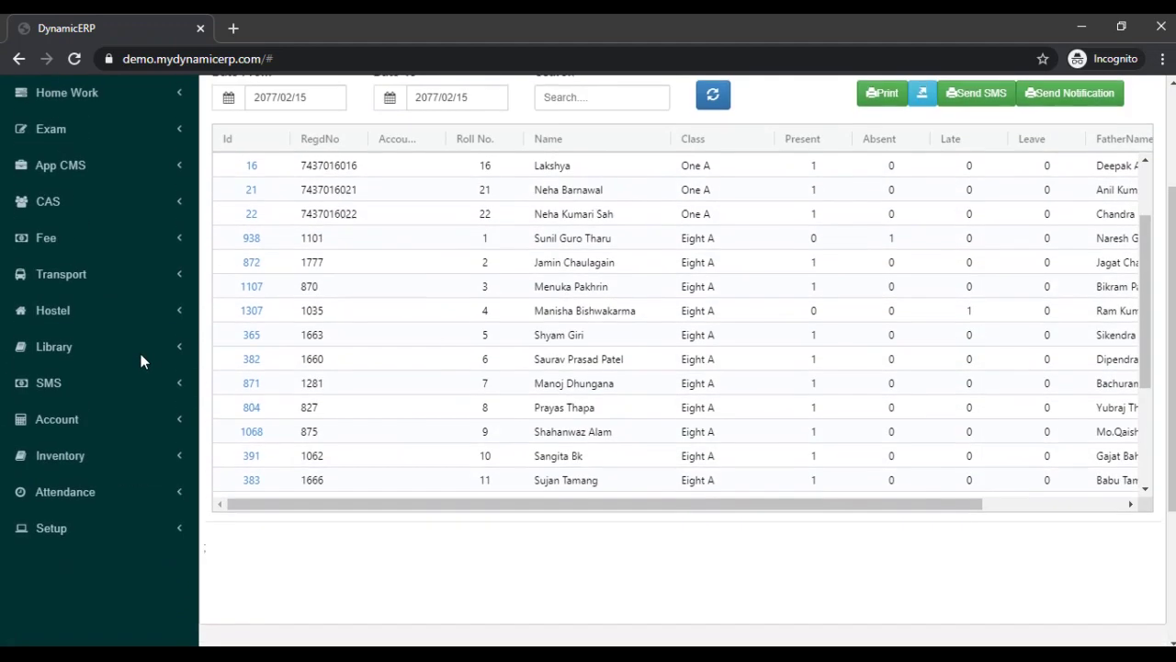